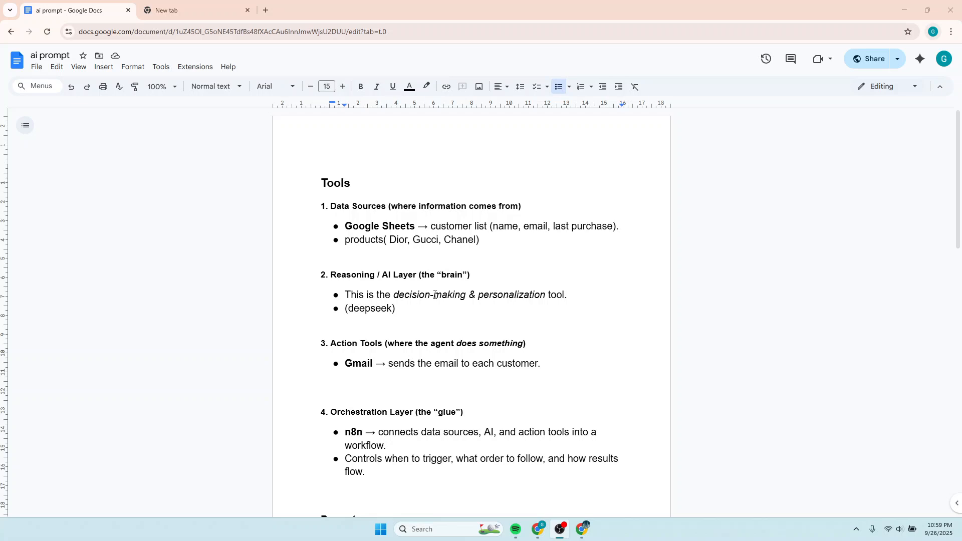
{"action": "scroll", "coordinate": [431, 296], "scroll_direction": "down", "scroll_amount": 1}
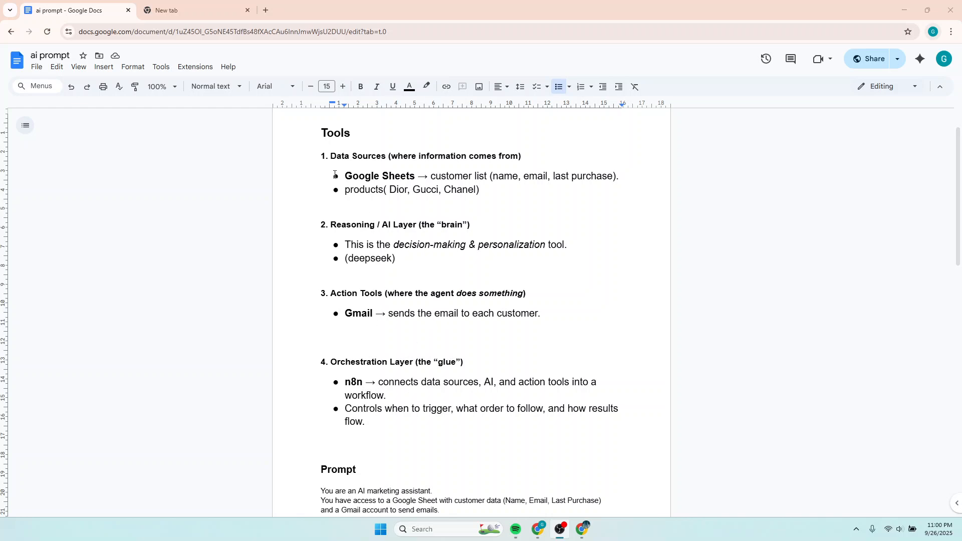
{"action": "left_click_drag", "start_coordinate": [321, 157], "coordinate": [381, 157]}
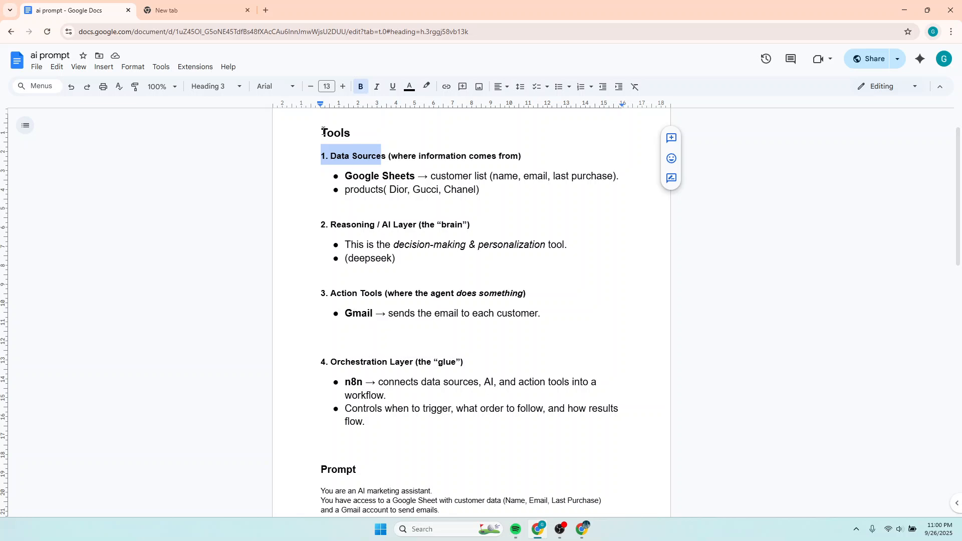
Search Google for n8n and open the official n8n website from the results.
{"action": "left_click", "coordinate": [209, 12]}
{"action": "left_click", "coordinate": [157, 34]}
{"action": "type", "text": "n8n"}
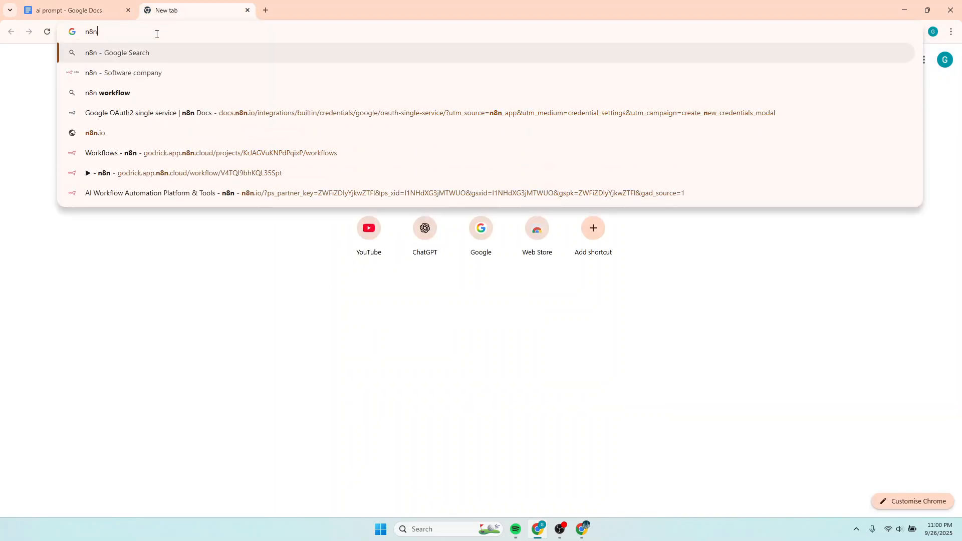
{"action": "key", "text": "Return"}
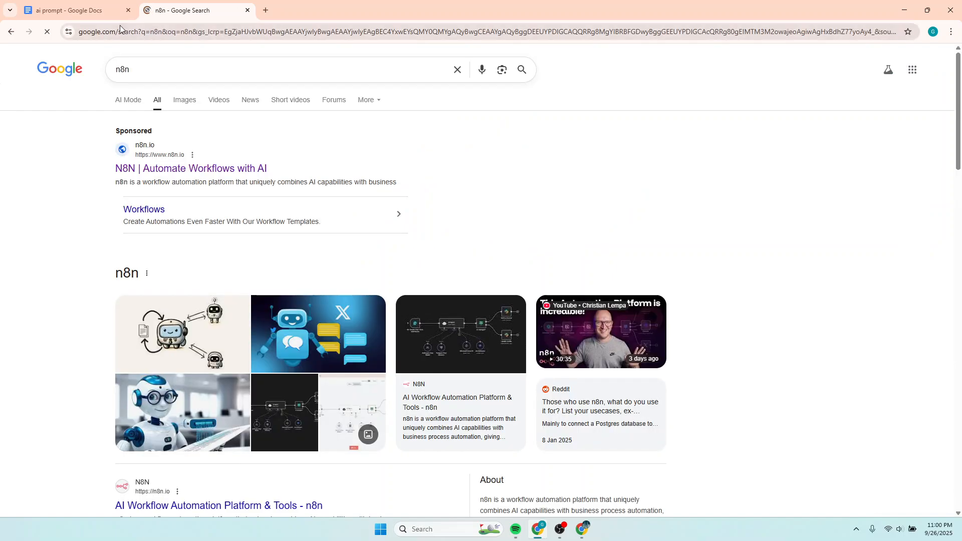
{"action": "key", "text": "ctrl+plus"}
{"action": "key", "text": "ctrl+plus"}
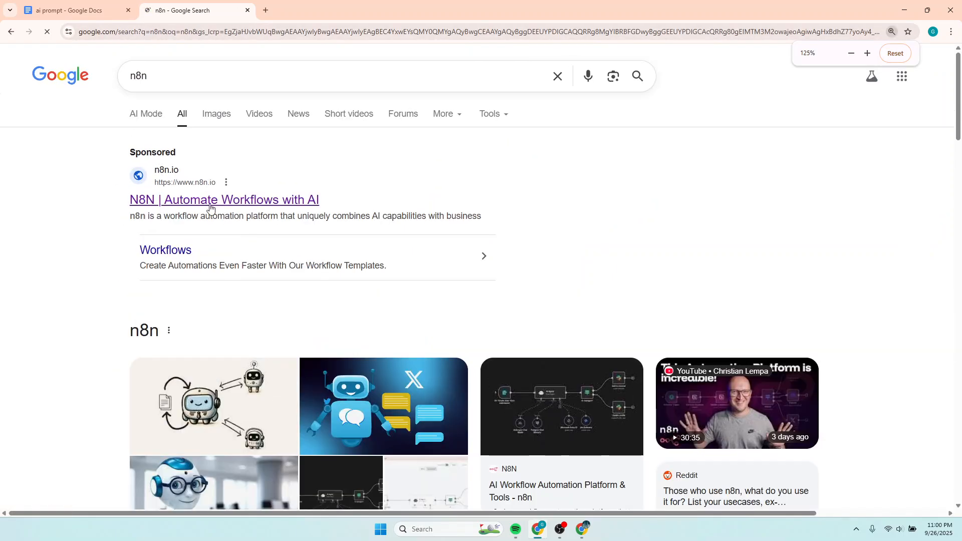
{"action": "key", "text": "ctrl+plus"}
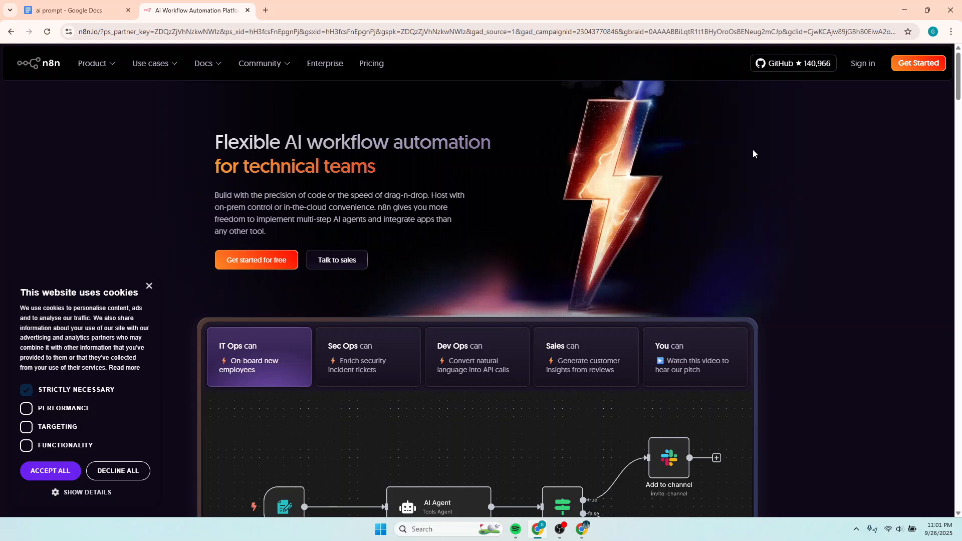
{"action": "left_click", "coordinate": [90, 10]}
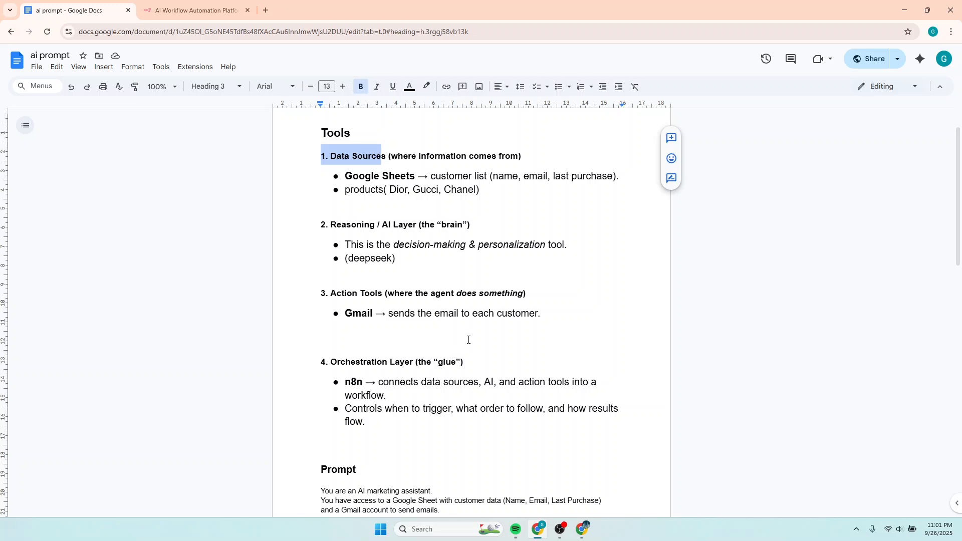
{"action": "left_click", "coordinate": [525, 159]}
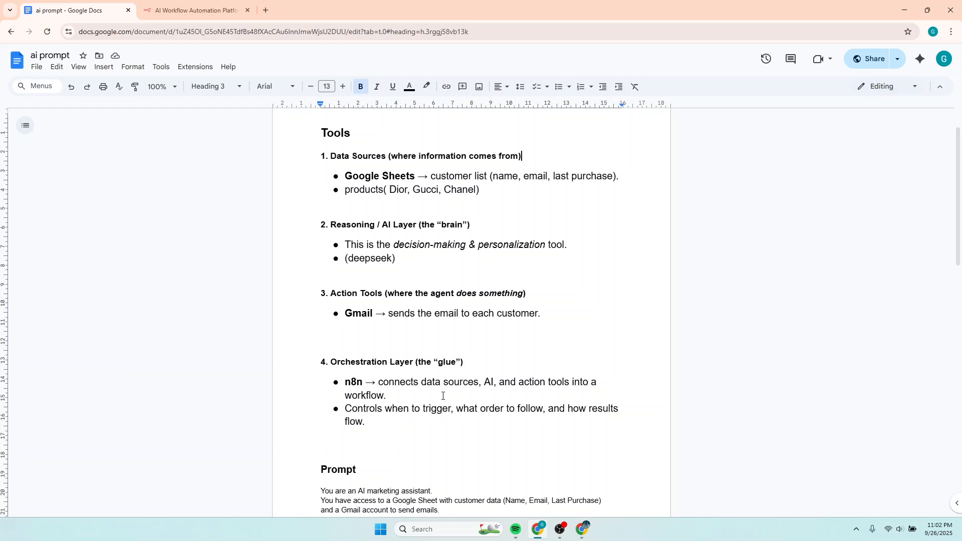
Switch to the other Chrome window and open the n8n instance at n8n.ageautomation.site.
{"action": "left_click", "coordinate": [583, 531]}
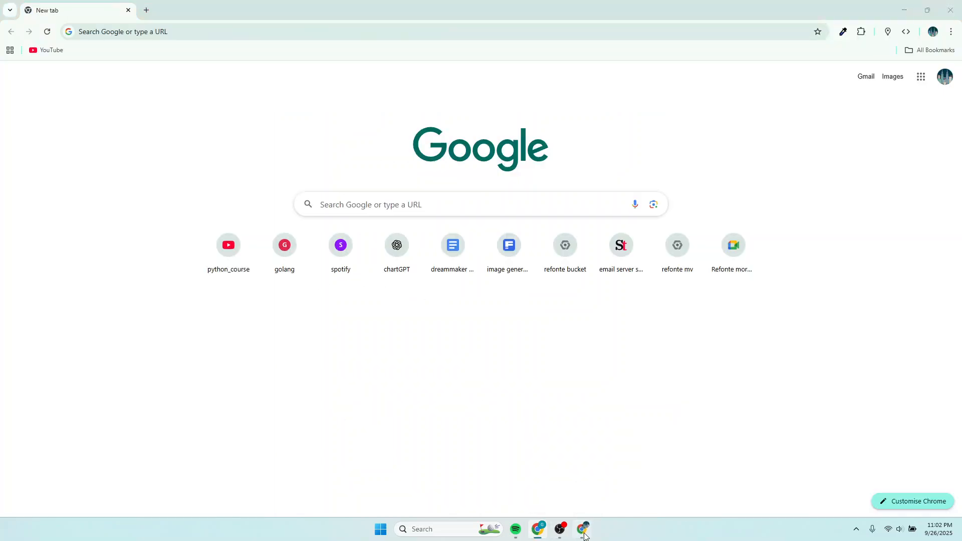
{"action": "left_click", "coordinate": [100, 31]}
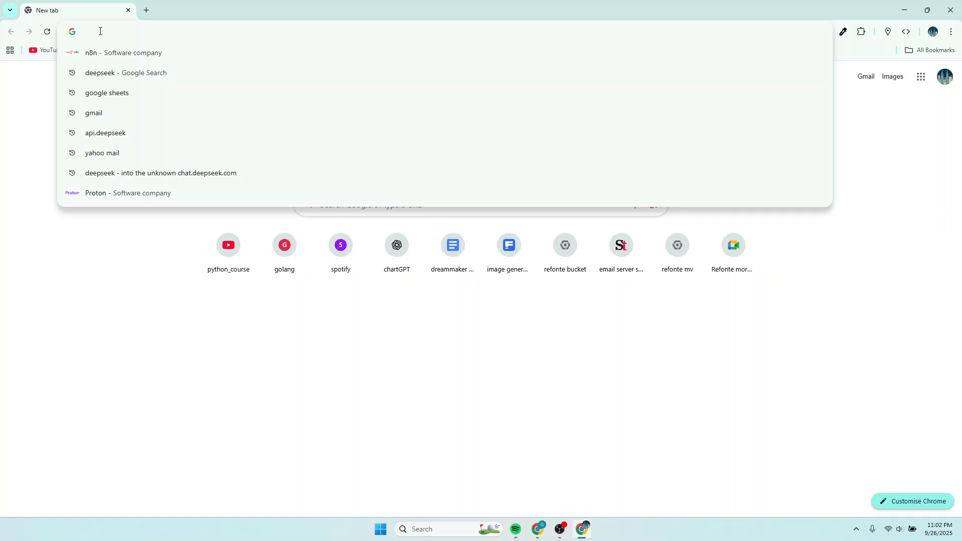
{"action": "type", "text": "n8n"}
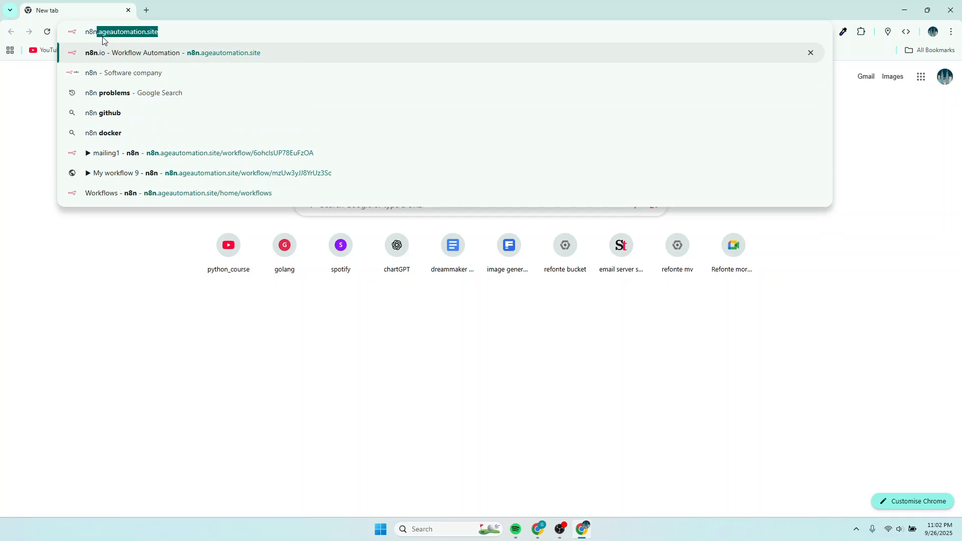
{"action": "left_click", "coordinate": [193, 33]}
{"action": "key", "text": "Return"}
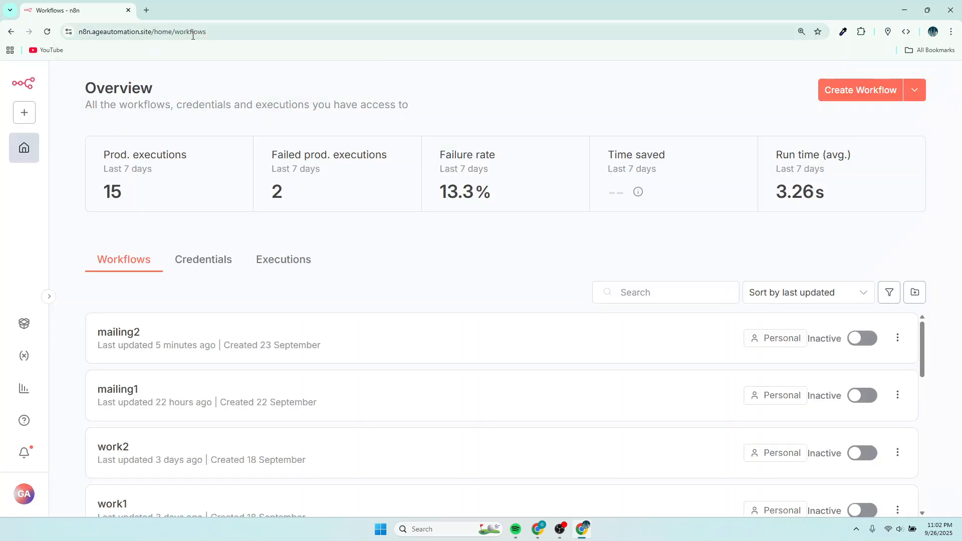
{"action": "key", "text": "ctrl+minus"}
{"action": "key", "text": "ctrl+plus"}
{"action": "key", "text": "ctrl+minus"}
{"action": "key", "text": "ctrl+plus"}
{"action": "key", "text": "ctrl+plus"}
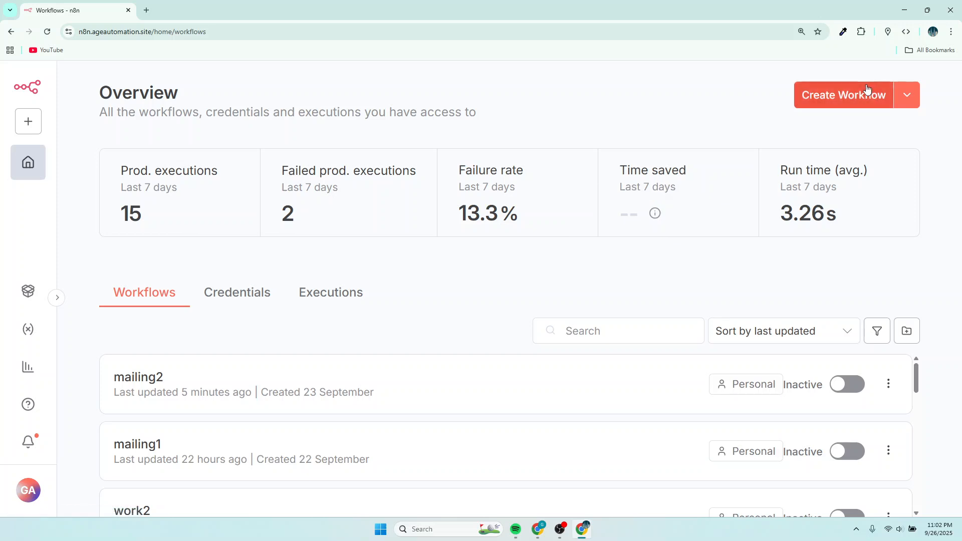
Create a new workflow and name it "ai agent".
{"action": "left_click", "coordinate": [838, 100]}
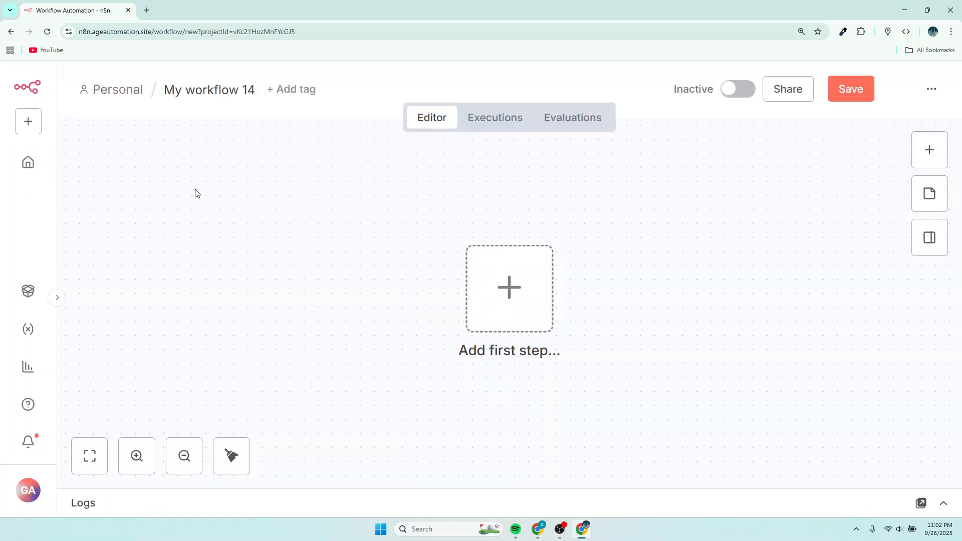
{"action": "left_click", "coordinate": [231, 89]}
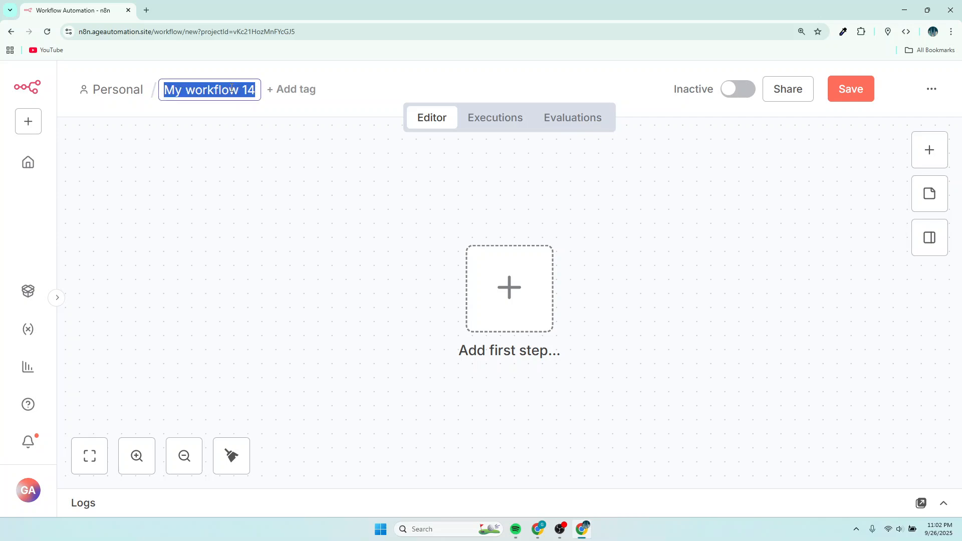
{"action": "type", "text": "ai agent"}
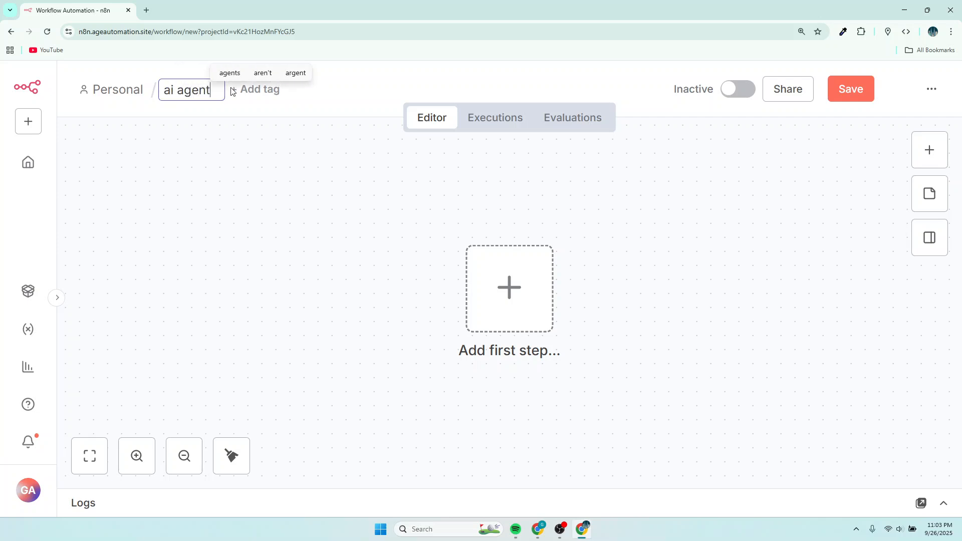
{"action": "left_click", "coordinate": [245, 135]}
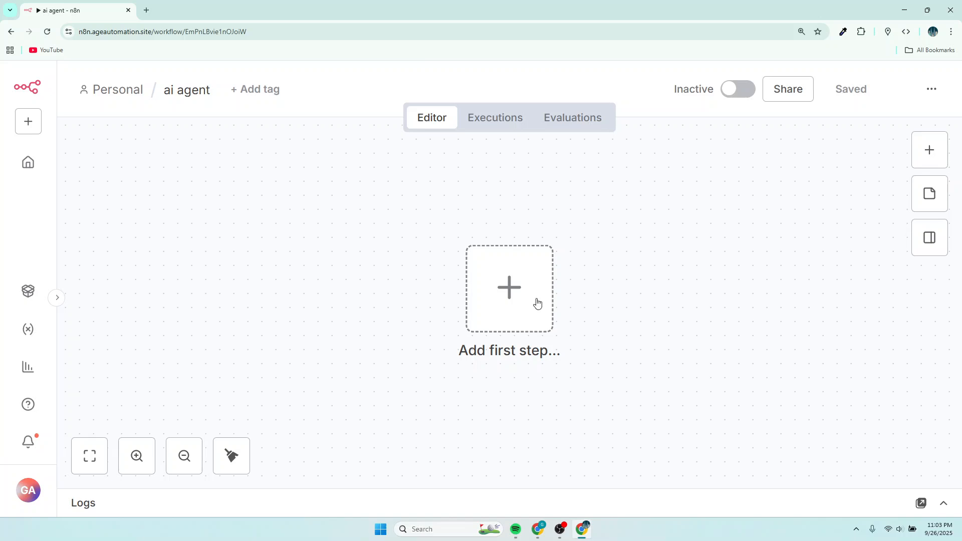
Add an AI Agent node as the first step of the empty workflow.
{"action": "left_click", "coordinate": [516, 292]}
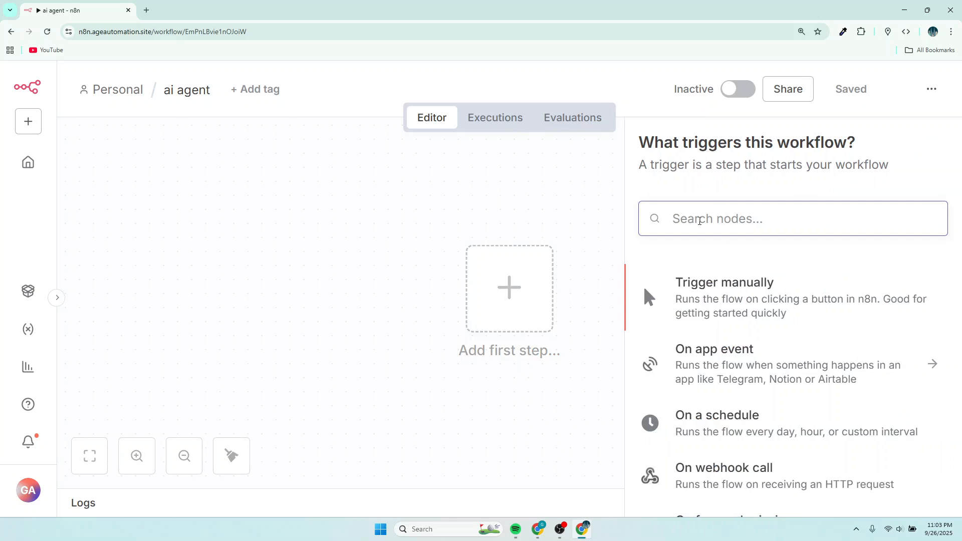
{"action": "type", "text": "aio"}
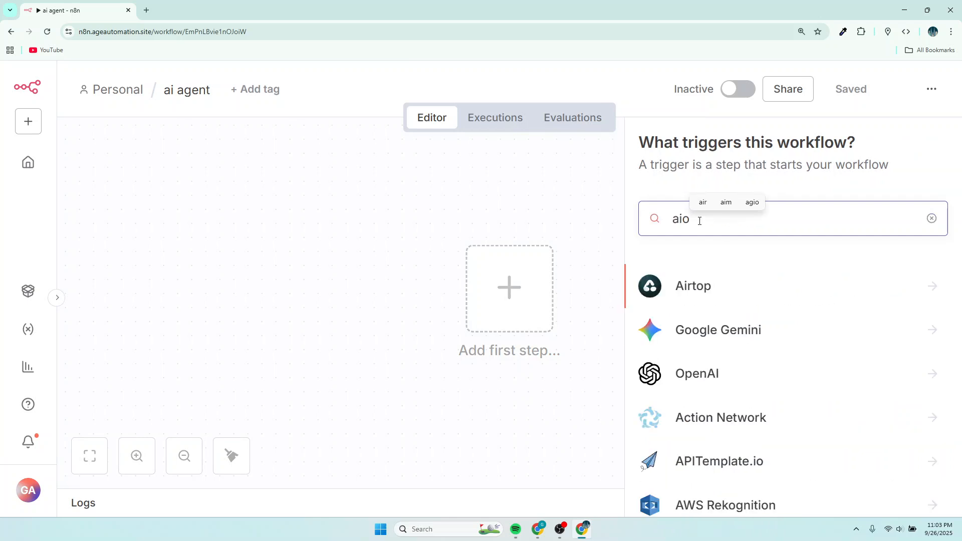
{"action": "key", "text": "BackSpace"}
{"action": "type", "text": "age"}
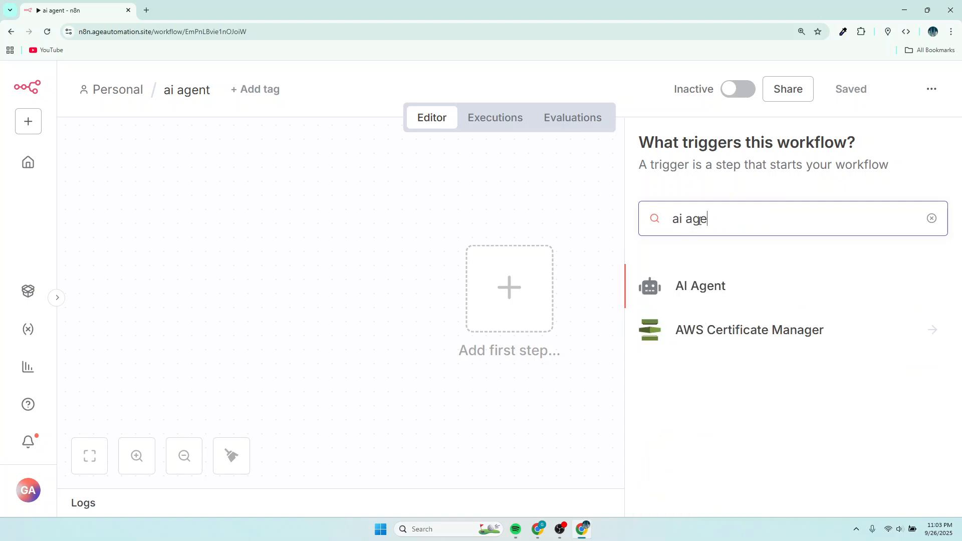
{"action": "left_click", "coordinate": [691, 288]}
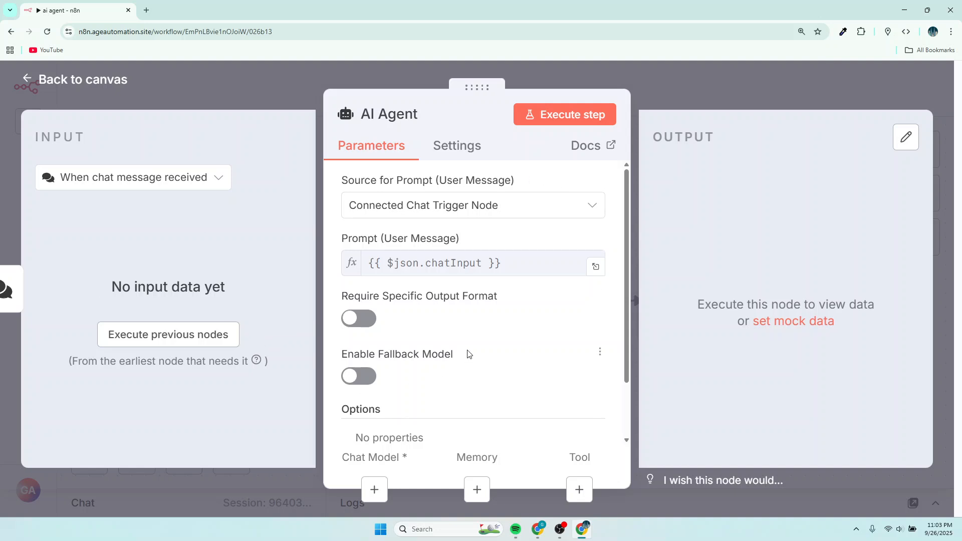
{"action": "scroll", "coordinate": [479, 329], "scroll_direction": "down", "scroll_amount": 1}
{"action": "scroll", "coordinate": [480, 329], "scroll_direction": "up", "scroll_amount": 1}
Attach a DeepSeek Chat Model to the AI Agent as its chat model and open the model's credential choices.
{"action": "left_click", "coordinate": [374, 490]}
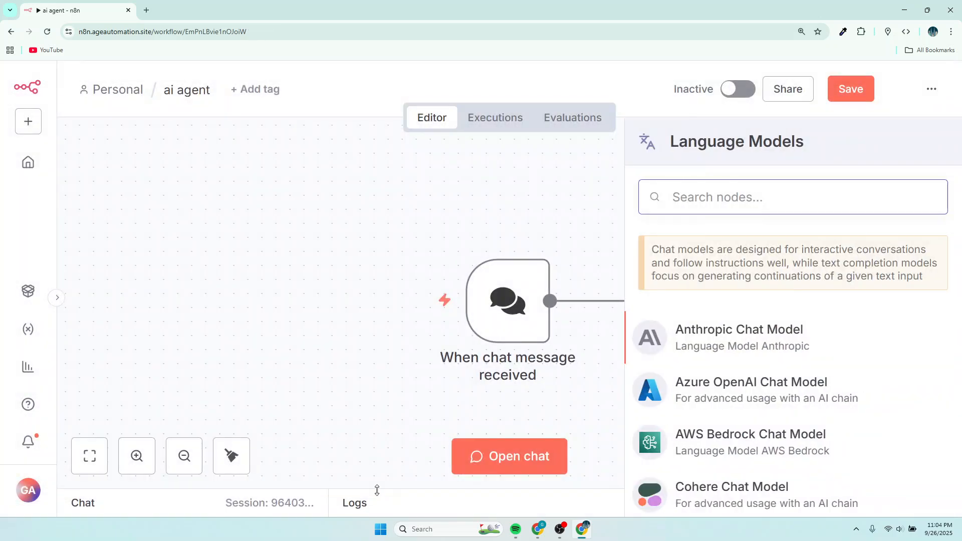
{"action": "type", "text": "dee"}
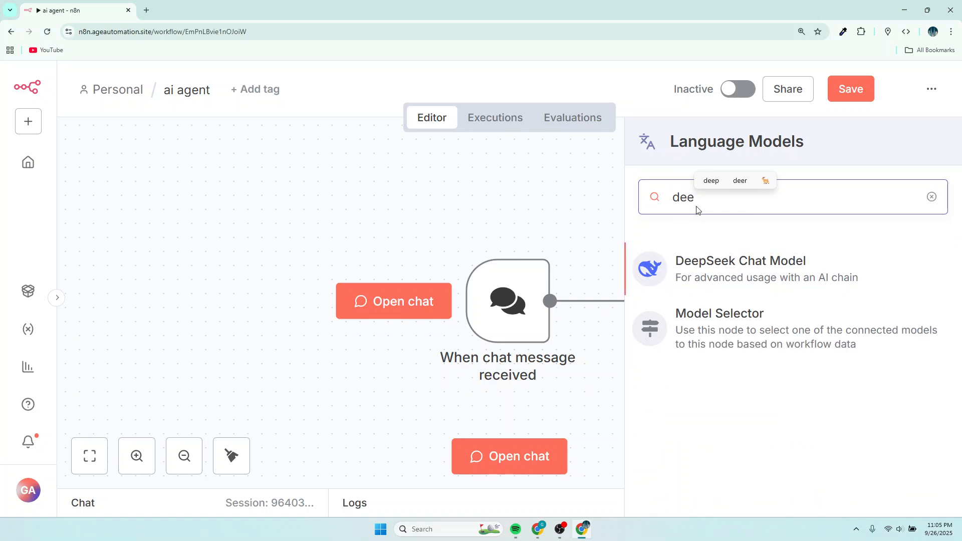
{"action": "left_click", "coordinate": [730, 272]}
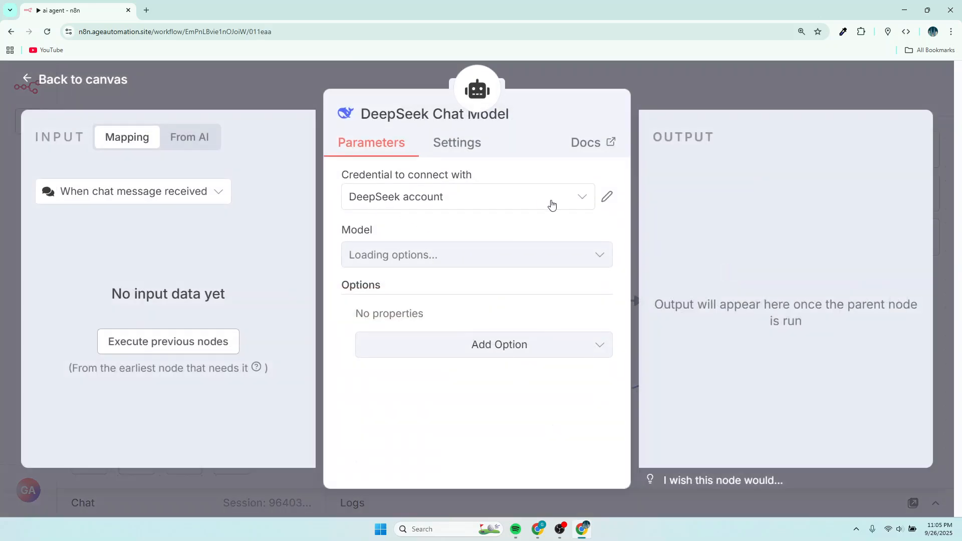
{"action": "left_click", "coordinate": [483, 203]}
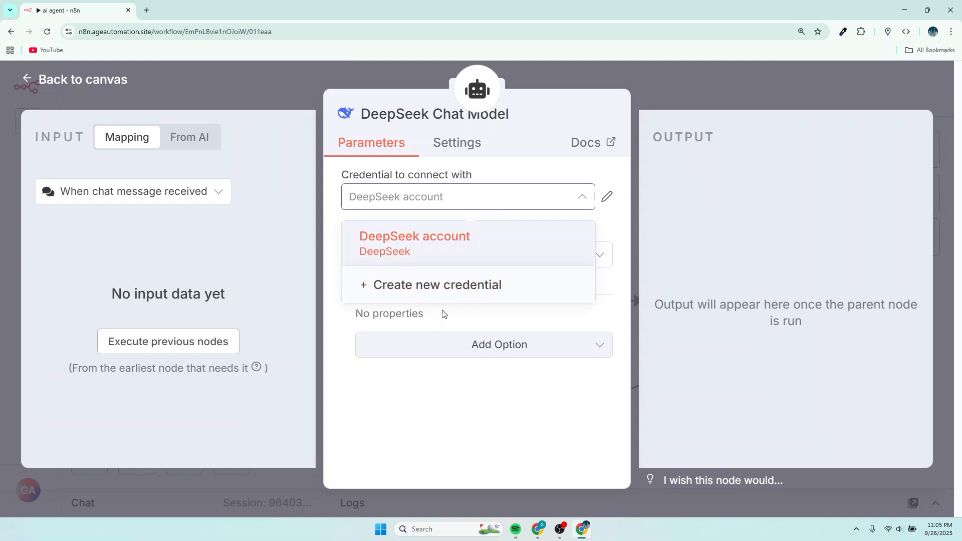
Open the DeepSeek API documentation at api-docs.deepseek.com in a new browser tab.
{"action": "left_click", "coordinate": [147, 11]}
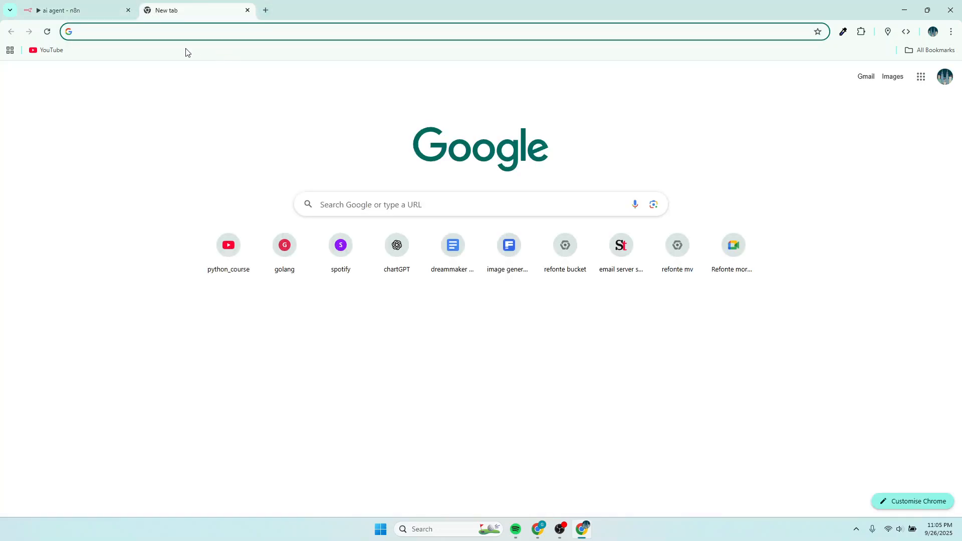
{"action": "left_click", "coordinate": [164, 31]}
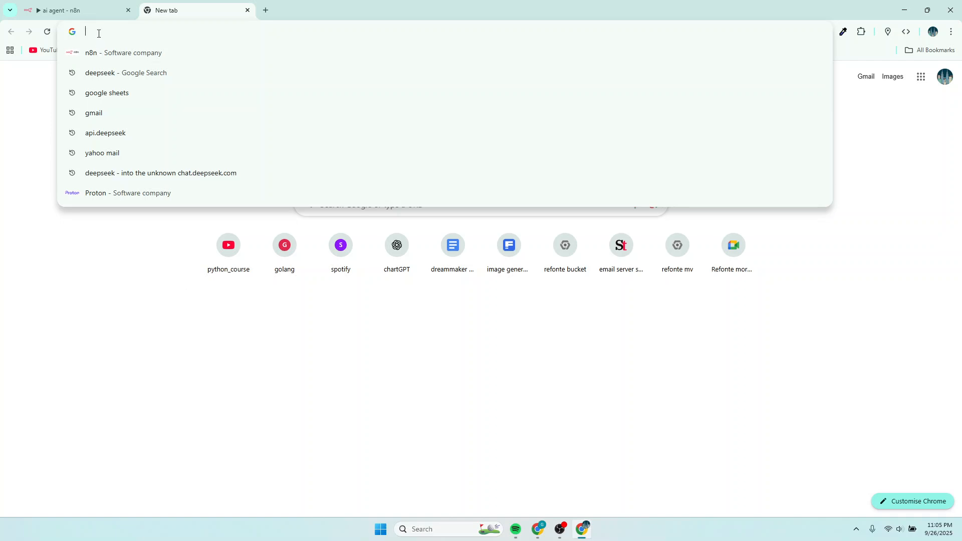
{"action": "type", "text": "api-docs.deepseek.com"}
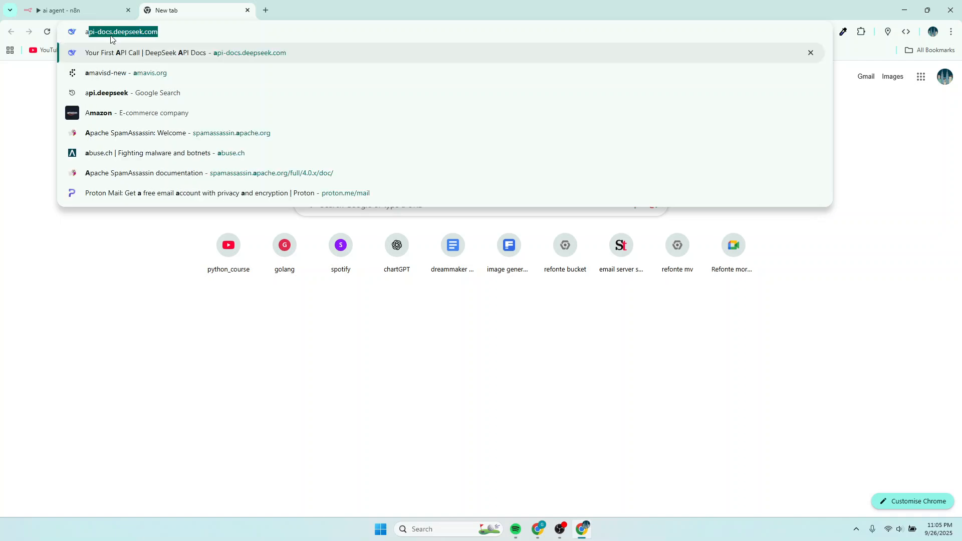
{"action": "left_click", "coordinate": [179, 33]}
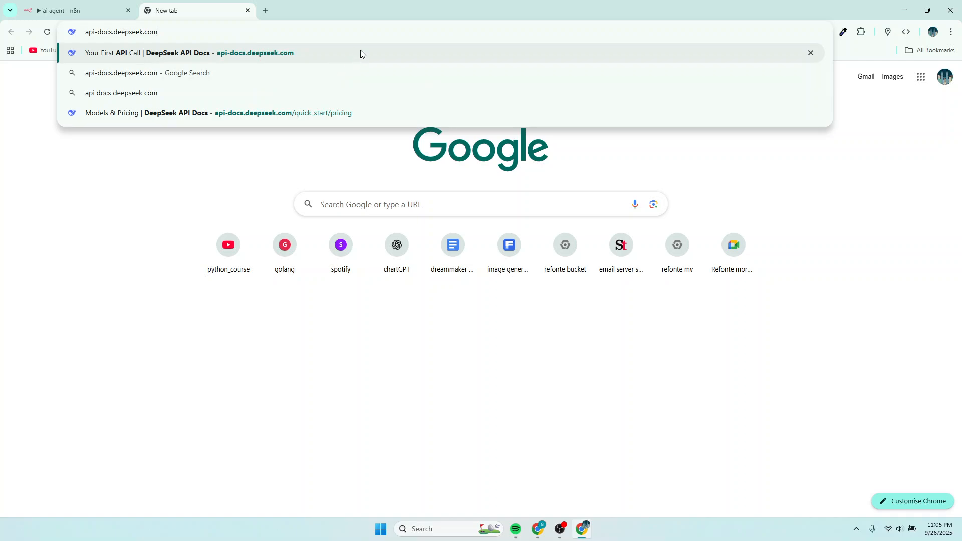
{"action": "scroll", "coordinate": [179, 206], "scroll_direction": "up", "scroll_amount": 5}
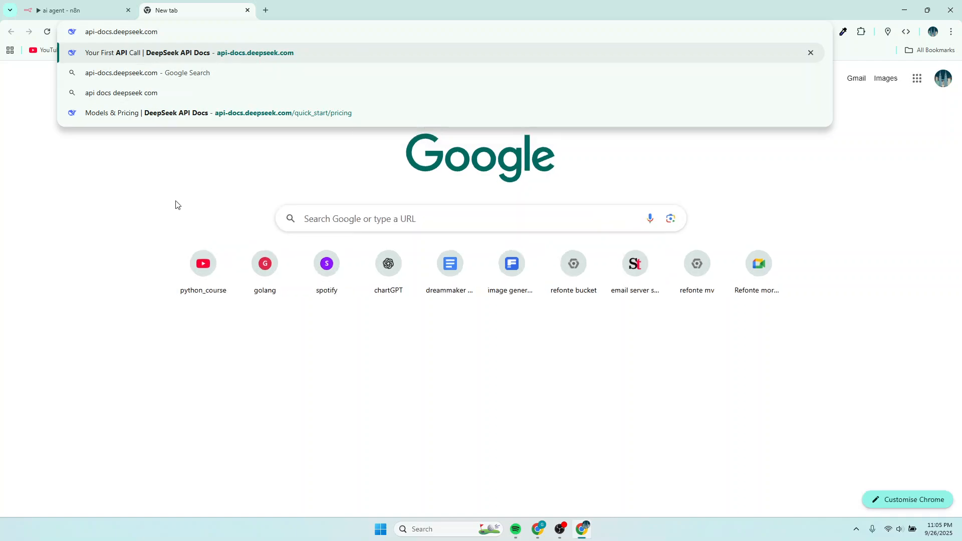
{"action": "scroll", "coordinate": [179, 207], "scroll_direction": "down", "scroll_amount": 5}
{"action": "key", "text": "Return"}
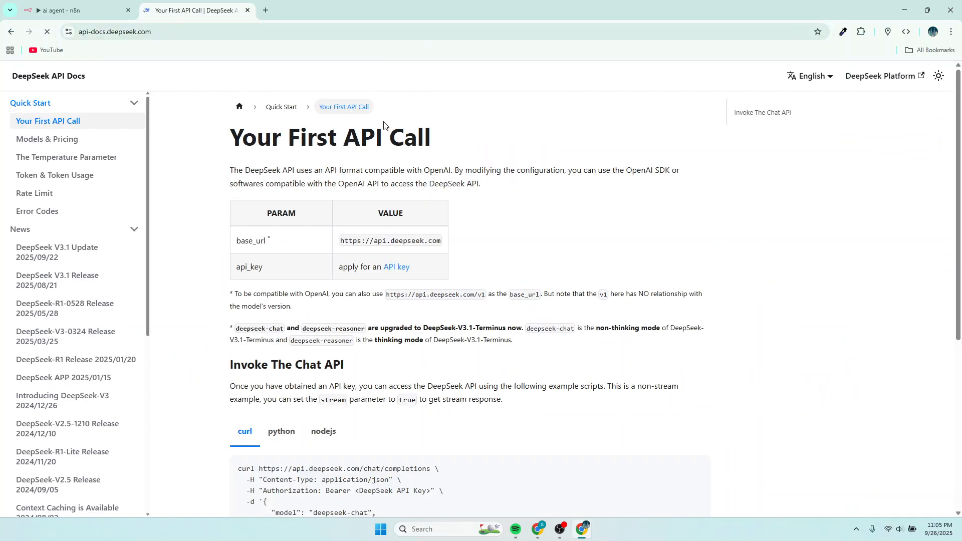
On the DeepSeek Platform, create a new API key named "agent 1" and copy it.
{"action": "left_click", "coordinate": [876, 78]}
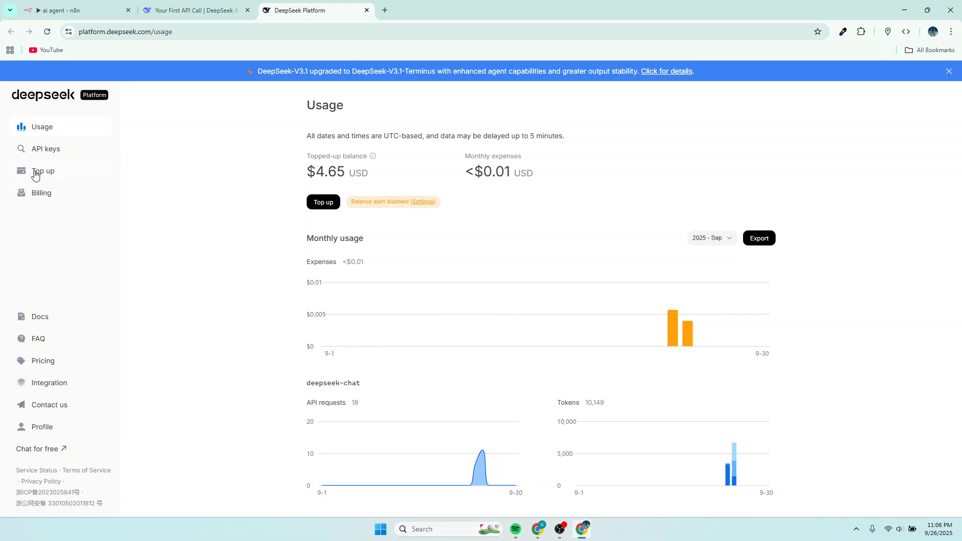
{"action": "left_click", "coordinate": [44, 156]}
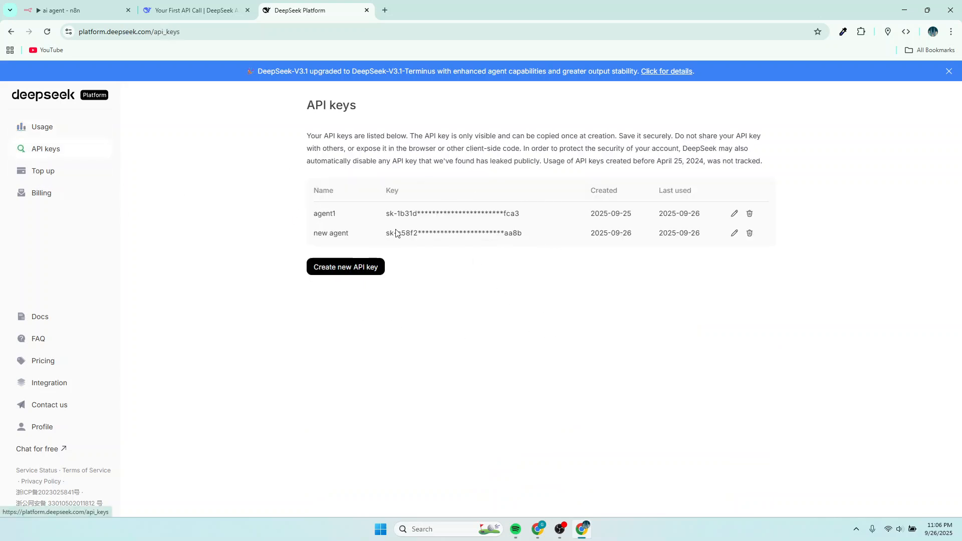
{"action": "left_click", "coordinate": [348, 270]}
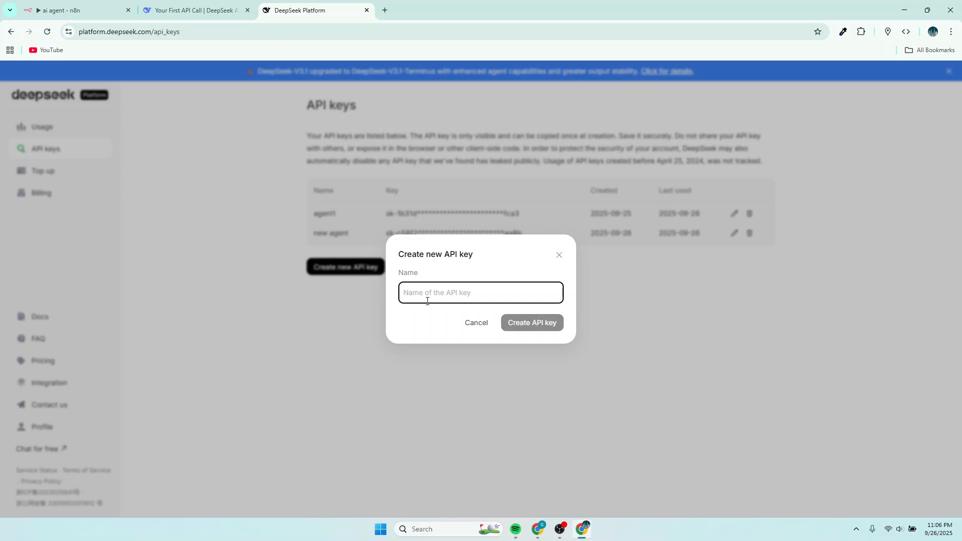
{"action": "type", "text": "a"}
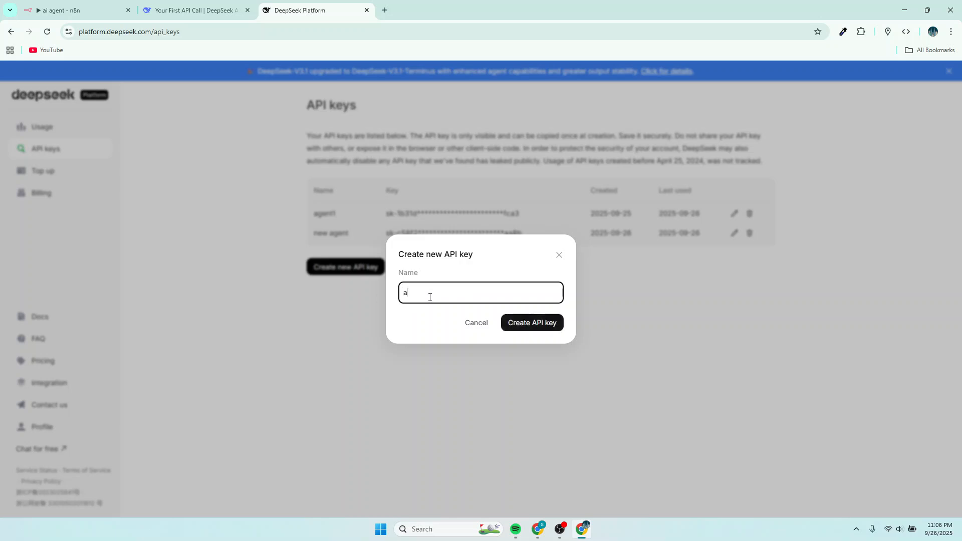
{"action": "type", "text": "gent 1"}
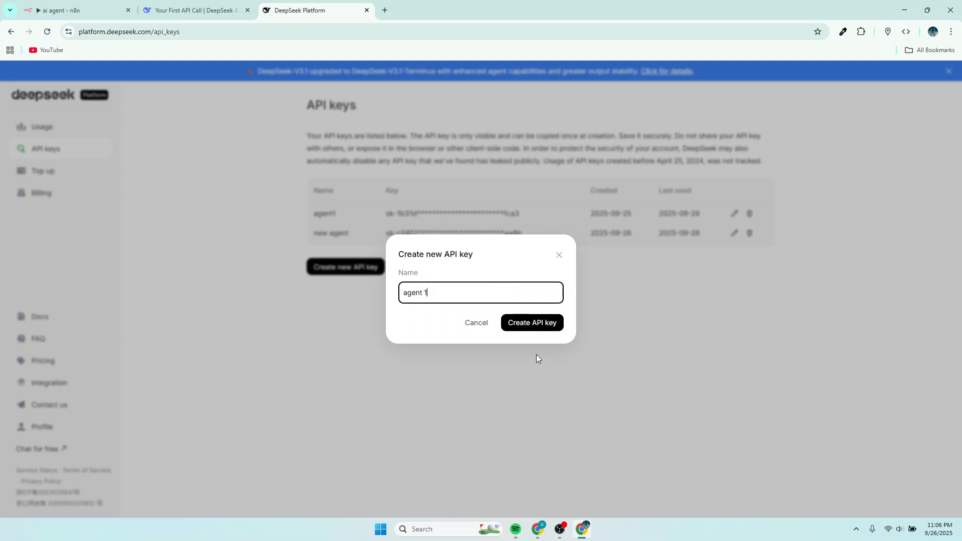
{"action": "left_click", "coordinate": [538, 329]}
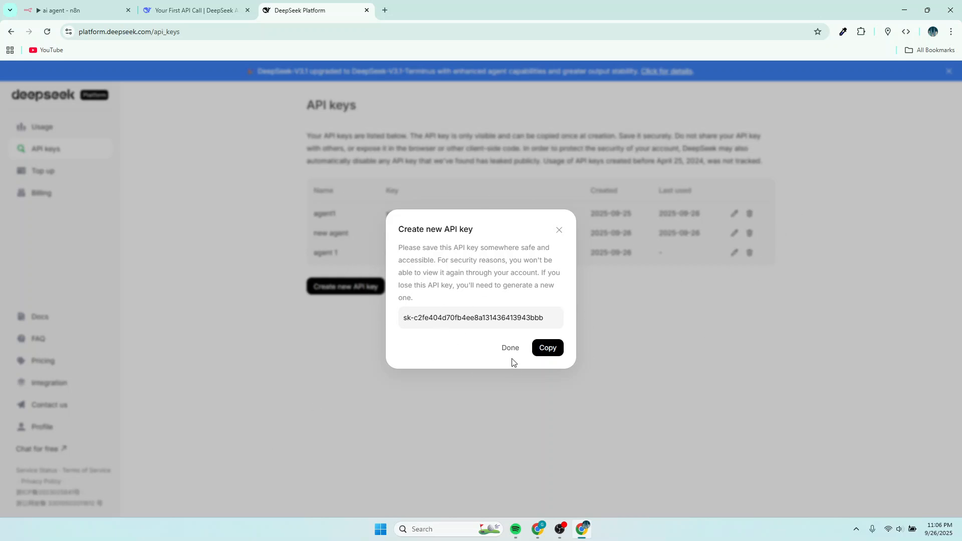
{"action": "left_click", "coordinate": [546, 349]}
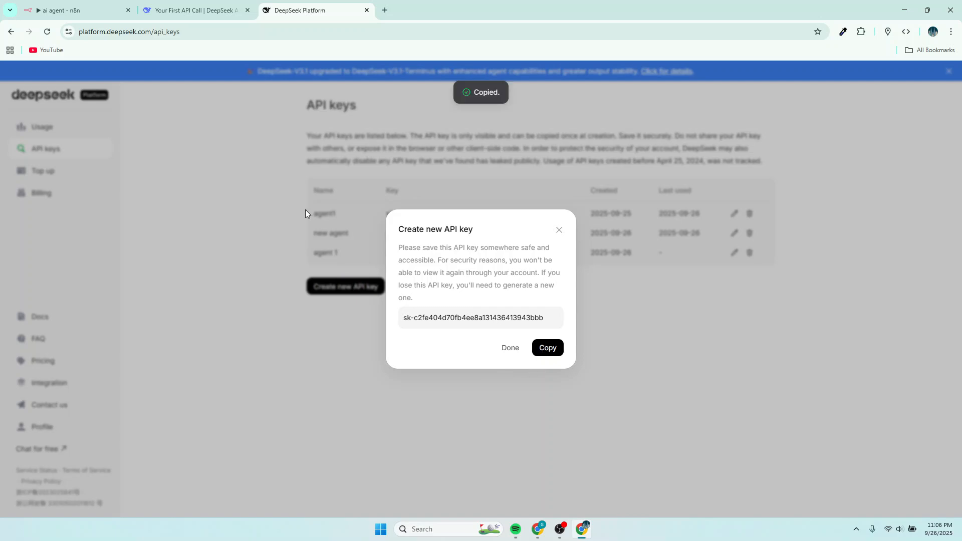
Back in n8n, create a new DeepSeek credential for the chat model with the copied API key, save it and return to the canvas.
{"action": "left_click", "coordinate": [77, 10]}
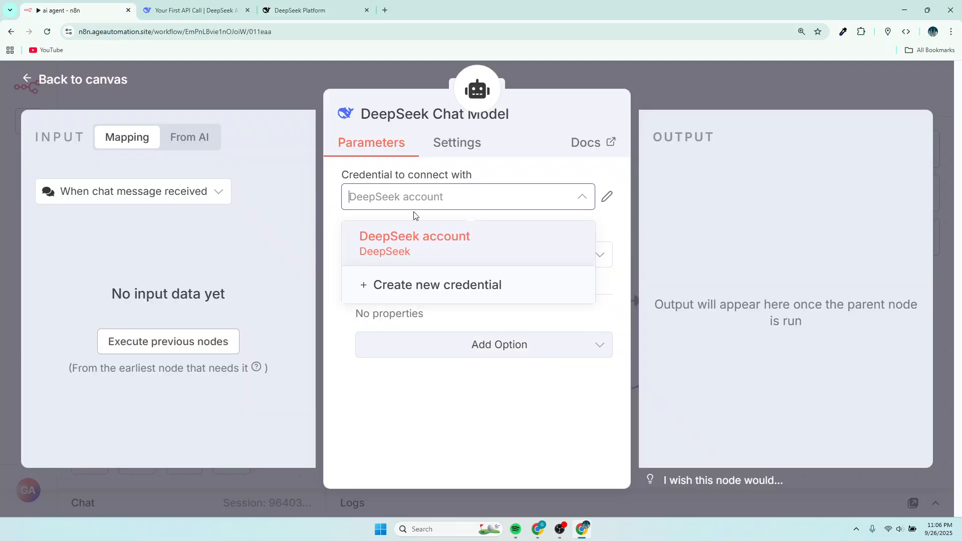
{"action": "left_click", "coordinate": [422, 286]}
{"action": "left_click", "coordinate": [385, 285]}
{"action": "key", "text": "ctrl+v"}
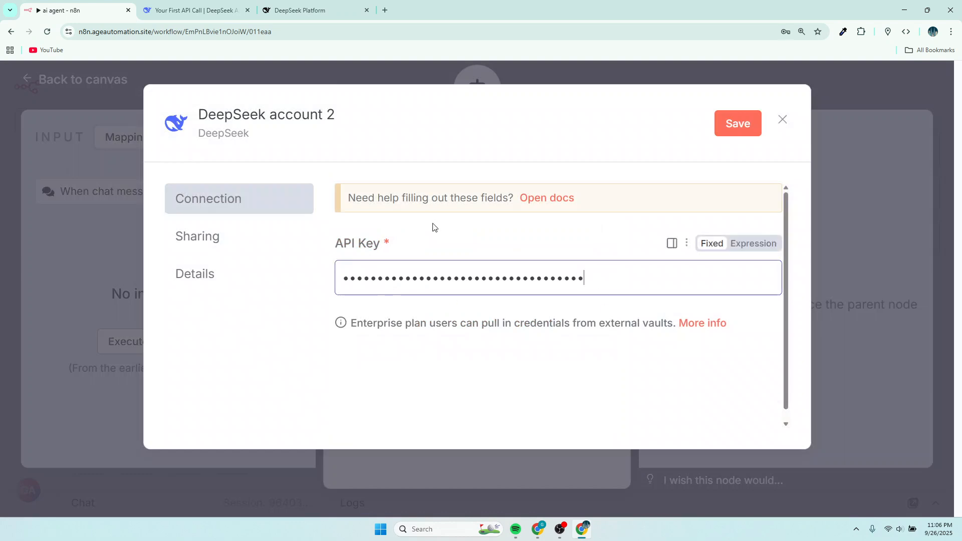
{"action": "left_click", "coordinate": [728, 125]}
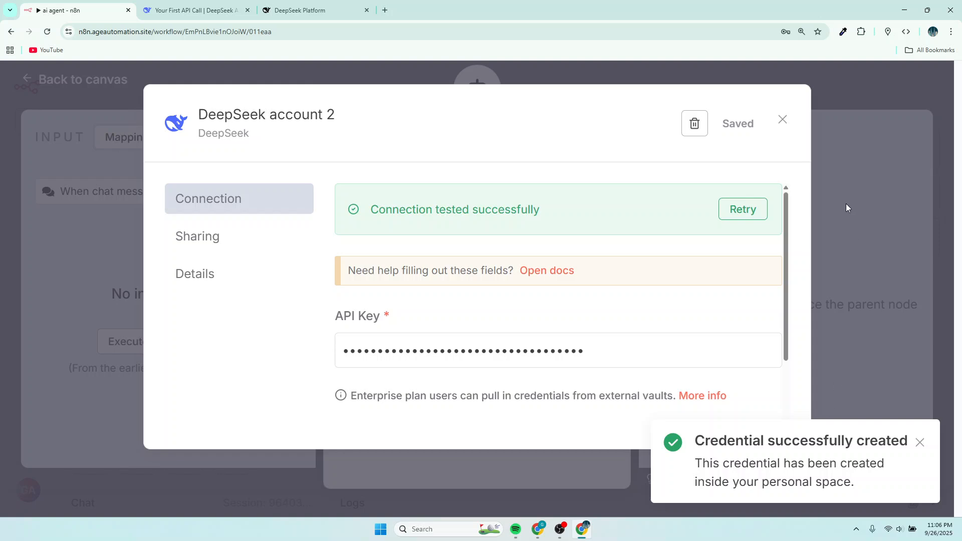
{"action": "left_click", "coordinate": [841, 88]}
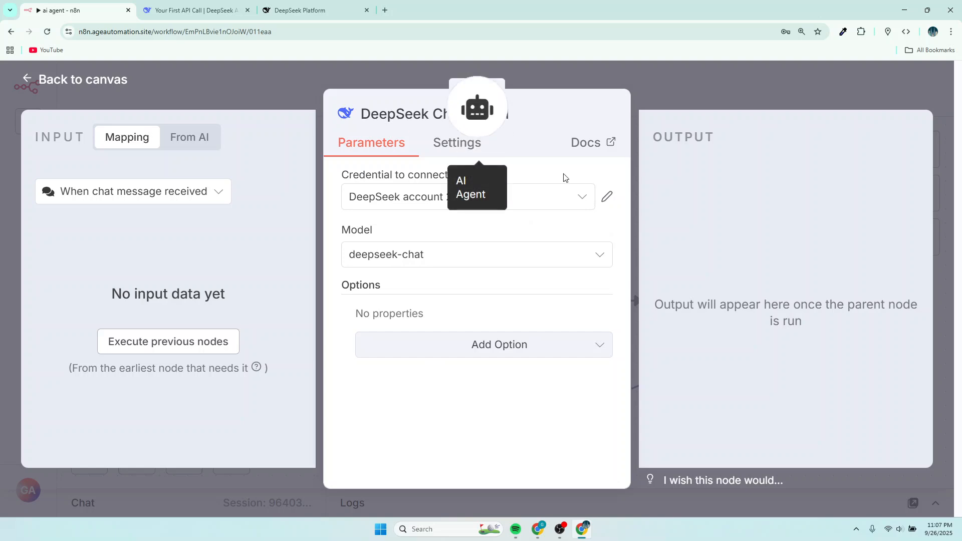
{"action": "left_click", "coordinate": [734, 88]}
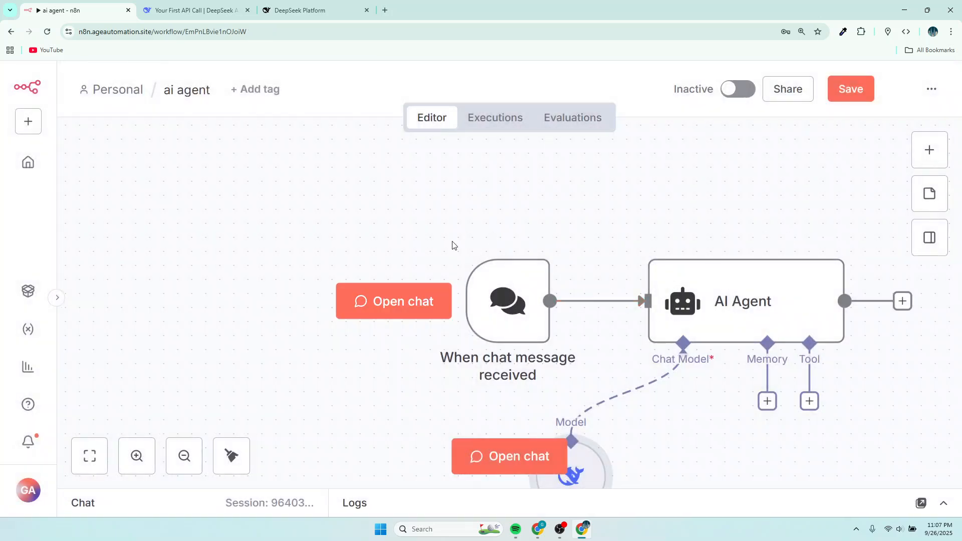
Move the chat trigger, AI Agent and DeepSeek Chat Model nodes together up and to the left on the canvas.
{"action": "scroll", "coordinate": [569, 232], "scroll_direction": "down", "scroll_amount": 3}
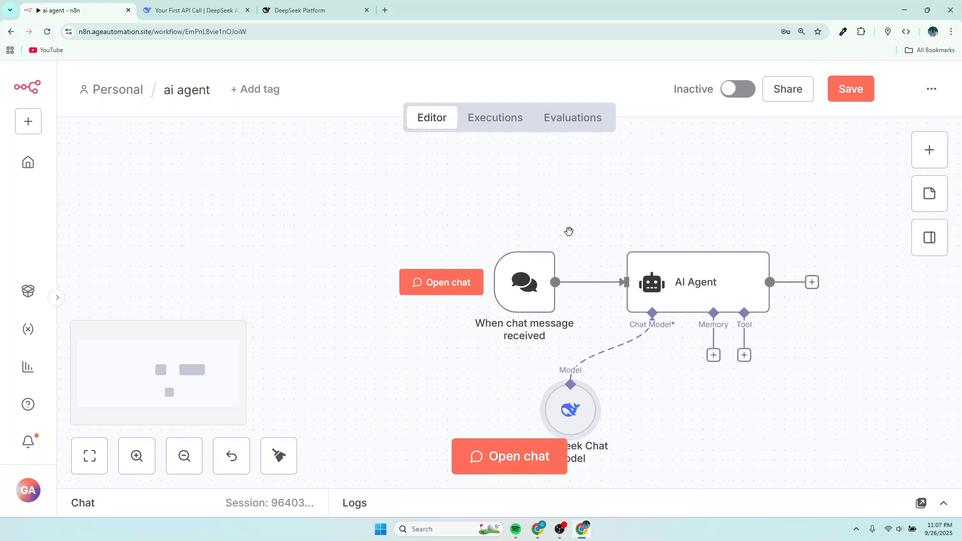
{"action": "left_click_drag", "start_coordinate": [448, 207], "coordinate": [866, 469]}
{"action": "left_click_drag", "start_coordinate": [596, 267], "coordinate": [354, 205]}
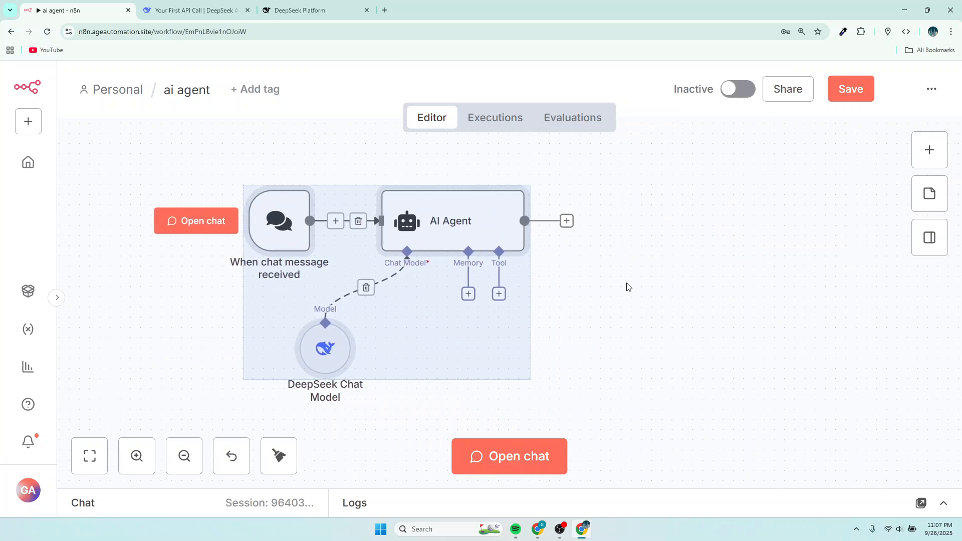
{"action": "left_click", "coordinate": [645, 299]}
Open the AI Agent node's parameters and set the source for the user message prompt to "Define below".
{"action": "mouse_move", "coordinate": [494, 200]}
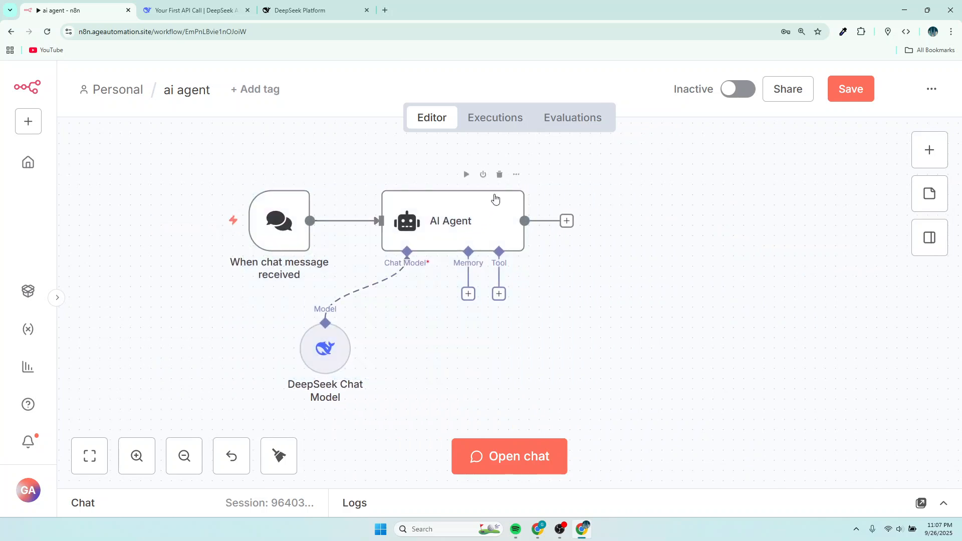
{"action": "left_click", "coordinate": [517, 175]}
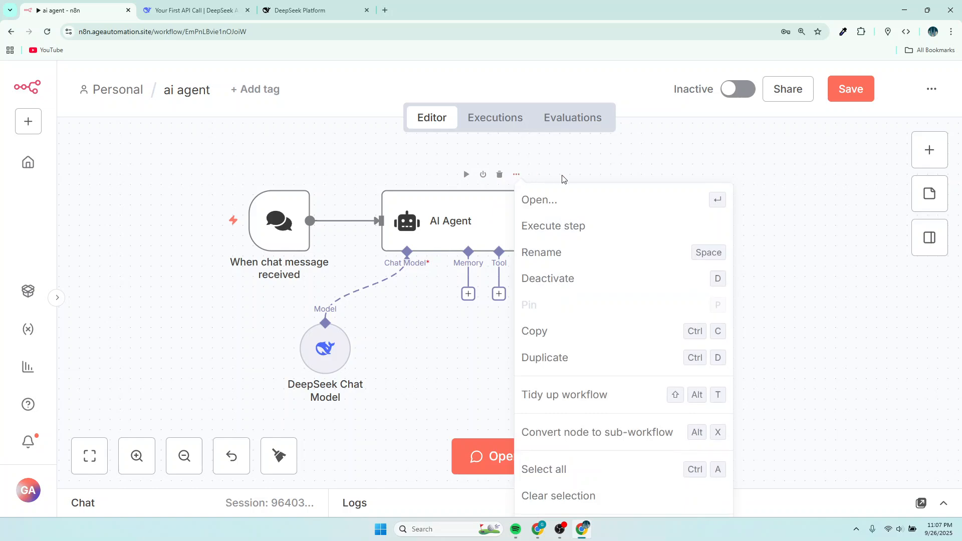
{"action": "left_click", "coordinate": [554, 198]}
{"action": "scroll", "coordinate": [536, 320], "scroll_direction": "down", "scroll_amount": 2}
{"action": "scroll", "coordinate": [536, 320], "scroll_direction": "up", "scroll_amount": 1}
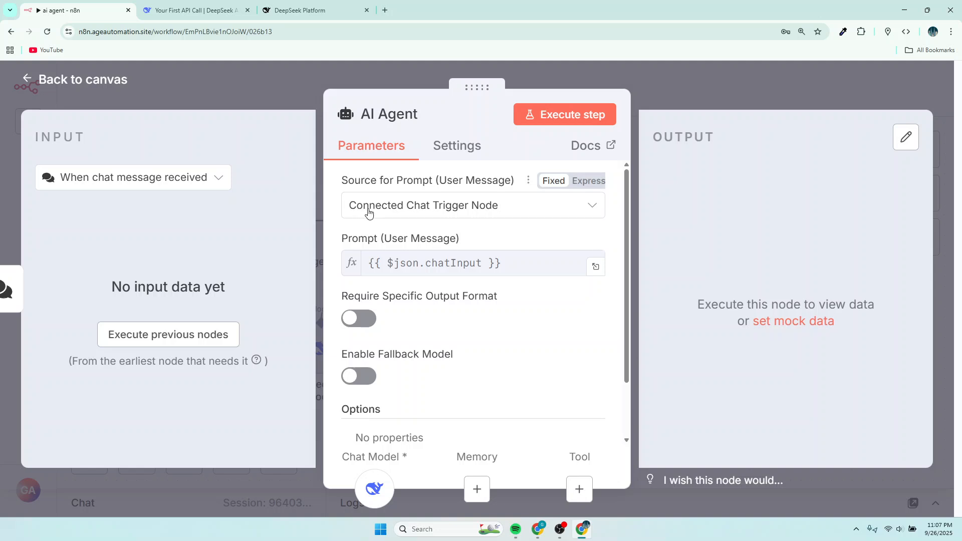
{"action": "left_click", "coordinate": [501, 207]}
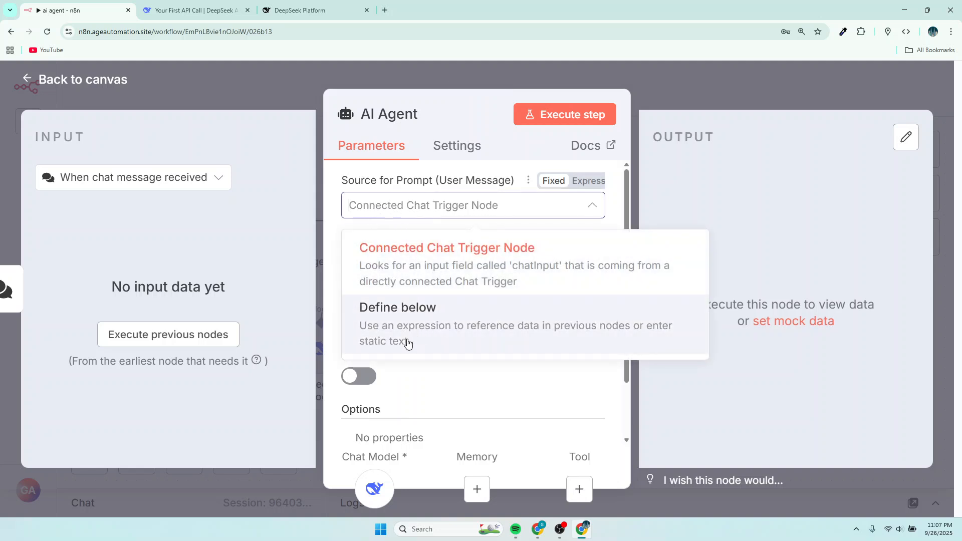
{"action": "left_click", "coordinate": [407, 326]}
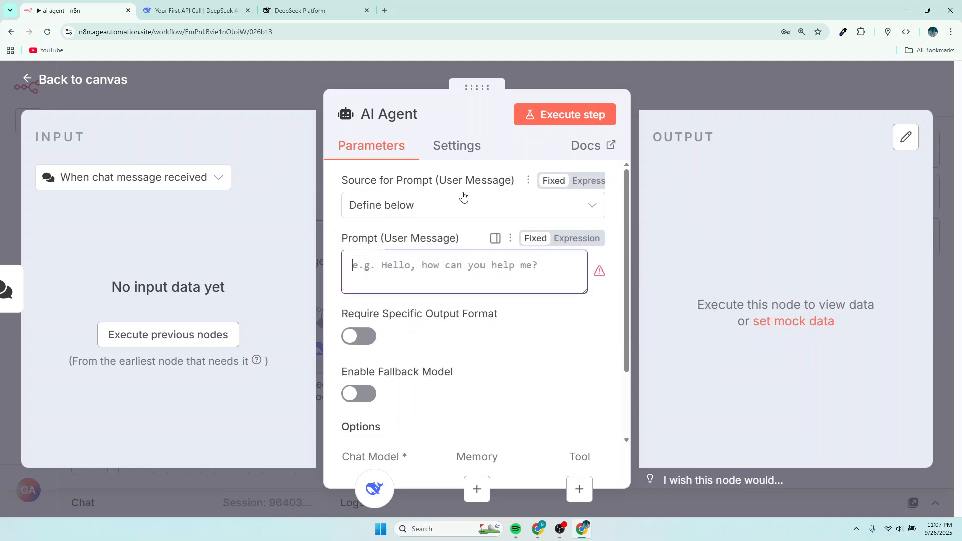
{"action": "left_click", "coordinate": [375, 274]}
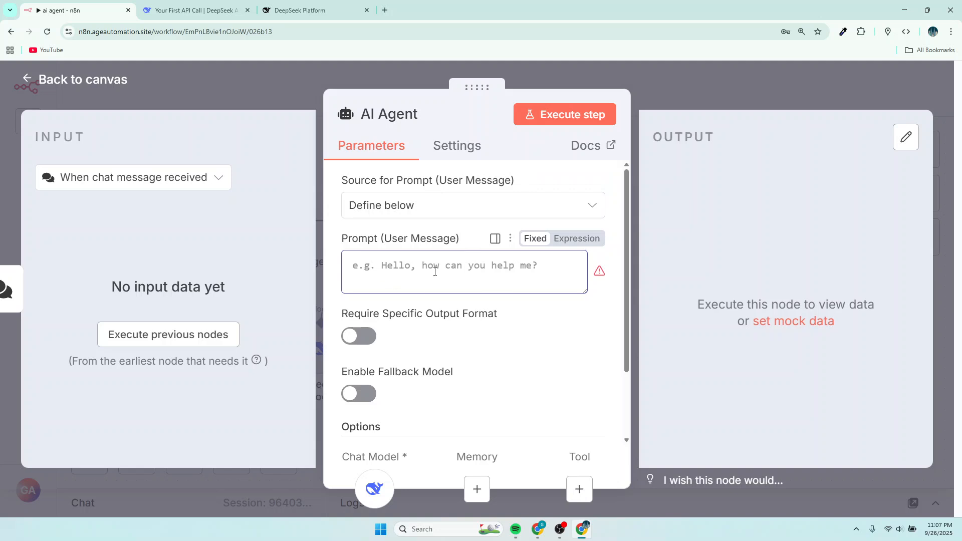
Switch to the "ai prompt" Google Docs document and read the Prompt section's role, task and instructions.
{"action": "left_click", "coordinate": [538, 529]}
{"action": "scroll", "coordinate": [510, 284], "scroll_direction": "down", "scroll_amount": 7}
{"action": "scroll", "coordinate": [519, 278], "scroll_direction": "up", "scroll_amount": 1}
{"action": "key", "text": "ctrl+minus"}
{"action": "key", "text": "ctrl+plus"}
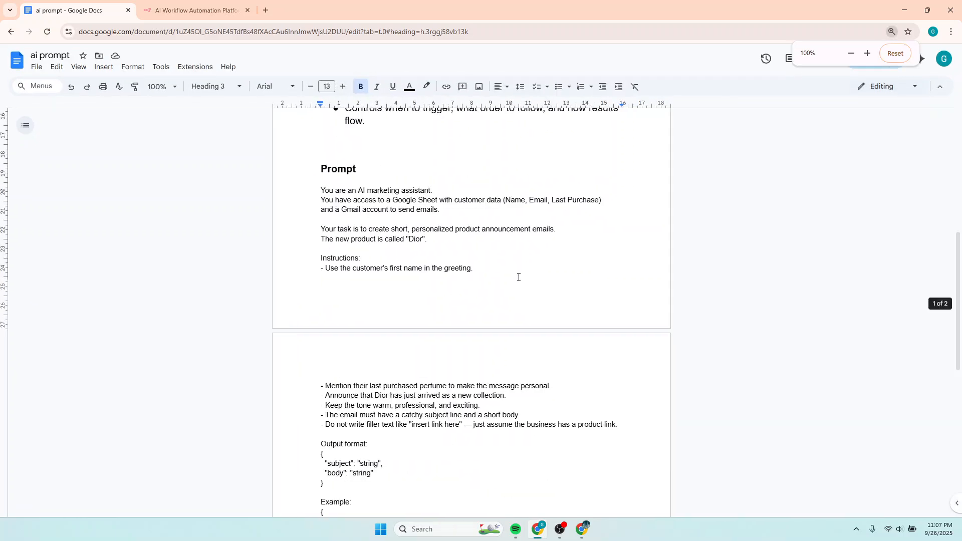
{"action": "scroll", "coordinate": [519, 277], "scroll_direction": "down", "scroll_amount": 5}
{"action": "scroll", "coordinate": [519, 277], "scroll_direction": "up", "scroll_amount": 4}
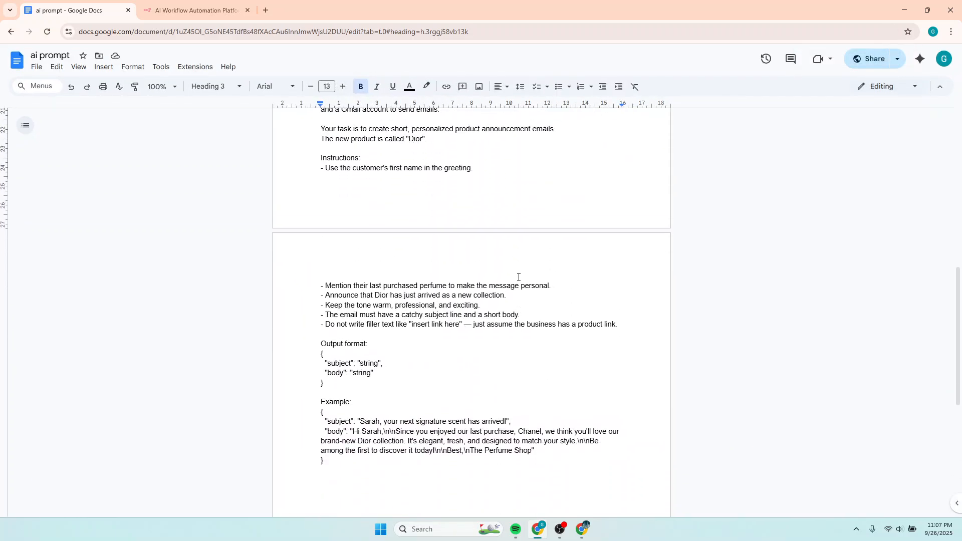
{"action": "key", "text": "ctrl+plus"}
{"action": "key", "text": "ctrl+plus"}
{"action": "key", "text": "ctrl+plus"}
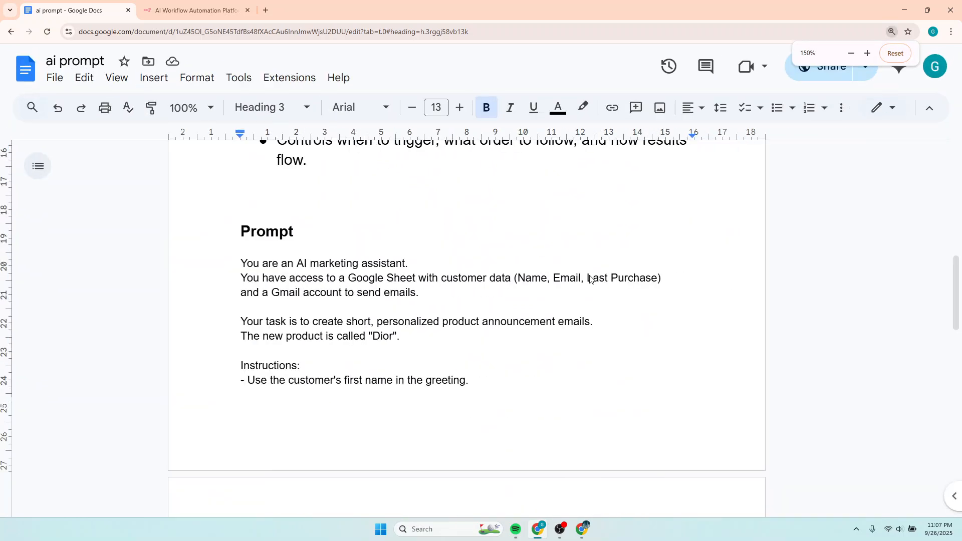
{"action": "scroll", "coordinate": [544, 277], "scroll_direction": "down", "scroll_amount": 1}
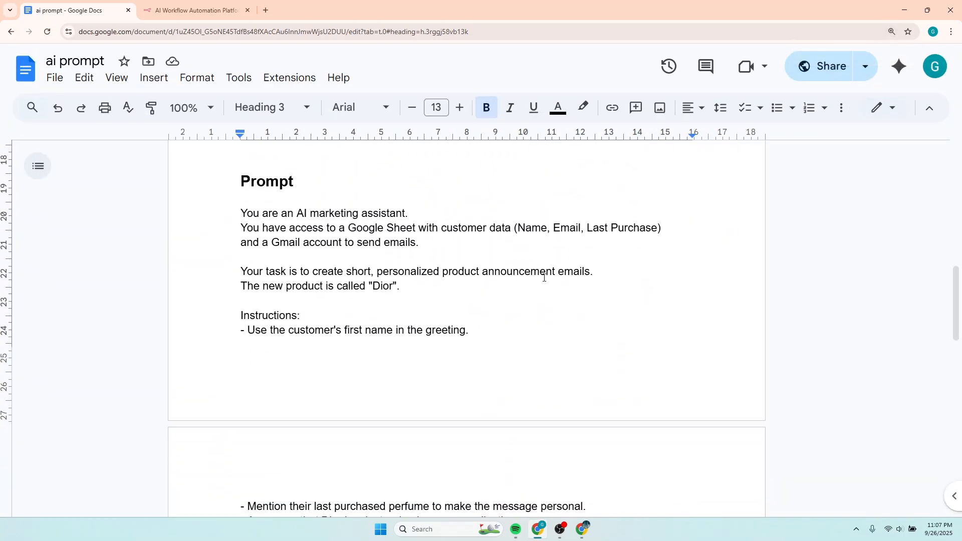
{"action": "scroll", "coordinate": [545, 278], "scroll_direction": "down", "scroll_amount": 1}
{"action": "scroll", "coordinate": [544, 277], "scroll_direction": "up", "scroll_amount": 1}
{"action": "scroll", "coordinate": [441, 339], "scroll_direction": "down", "scroll_amount": 1}
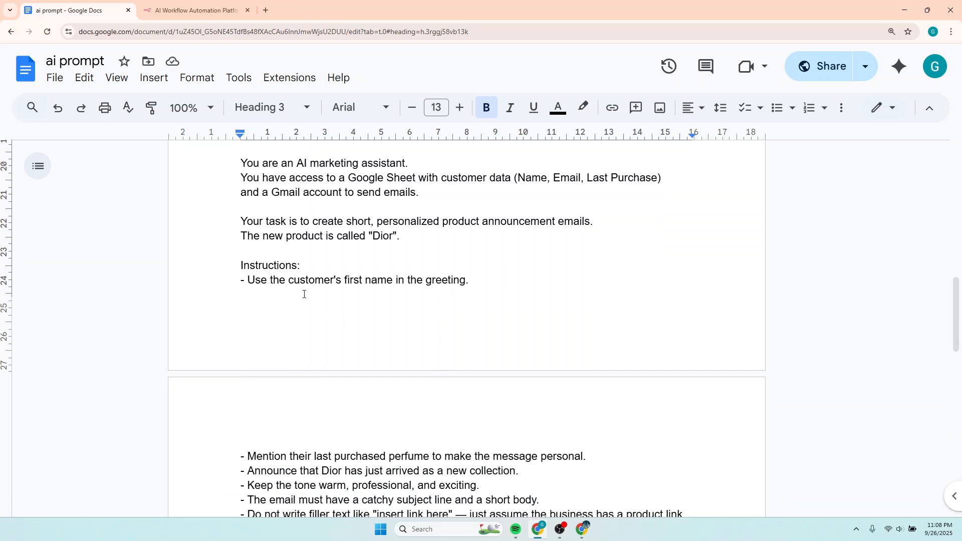
{"action": "scroll", "coordinate": [386, 294], "scroll_direction": "down", "scroll_amount": 2}
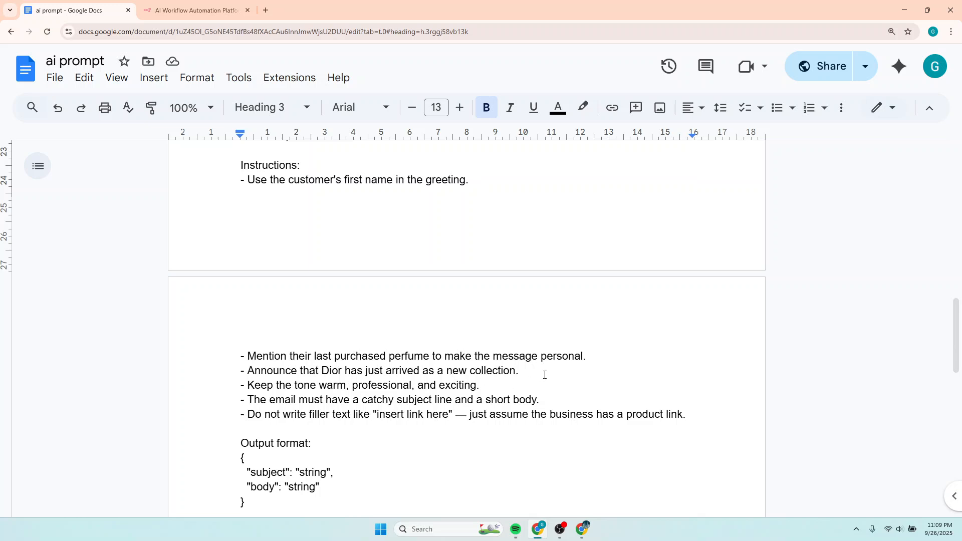
Examine the output format and the example subject and body that end the prompt.
{"action": "left_click", "coordinate": [545, 372]}
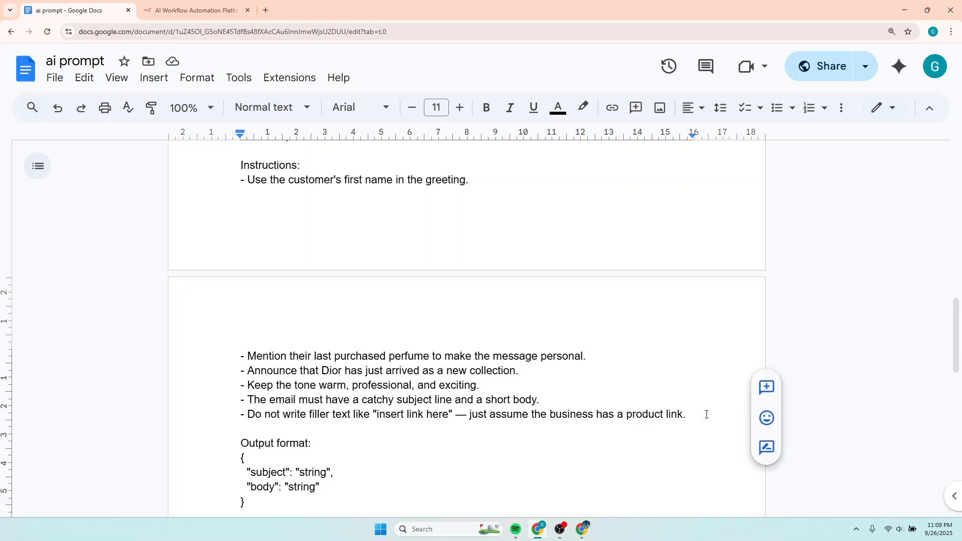
{"action": "scroll", "coordinate": [704, 414], "scroll_direction": "down", "scroll_amount": 3}
{"action": "scroll", "coordinate": [707, 414], "scroll_direction": "down", "scroll_amount": 1}
{"action": "scroll", "coordinate": [706, 414], "scroll_direction": "up", "scroll_amount": 2}
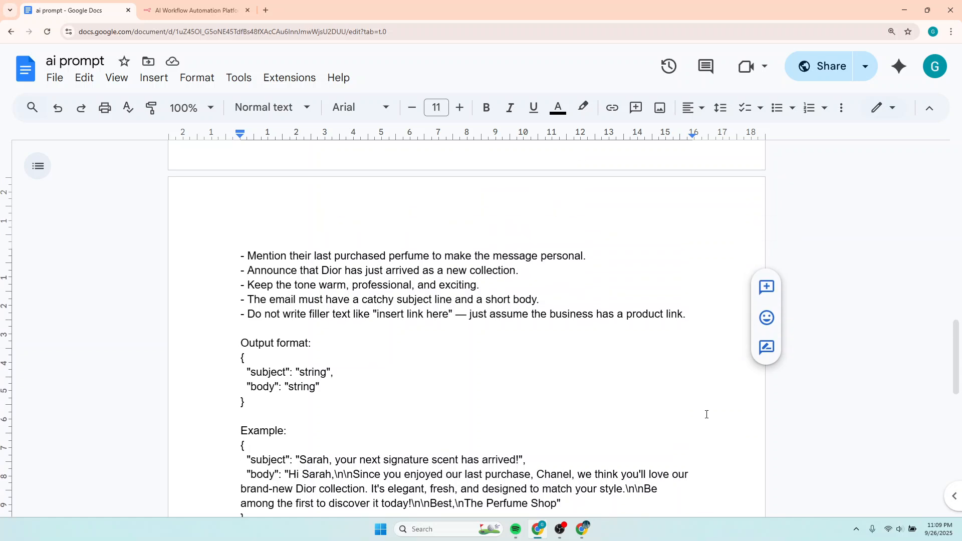
{"action": "left_click_drag", "start_coordinate": [330, 391], "coordinate": [241, 372]}
{"action": "scroll", "coordinate": [311, 433], "scroll_direction": "down", "scroll_amount": 2}
{"action": "left_click_drag", "start_coordinate": [563, 405], "coordinate": [242, 368]}
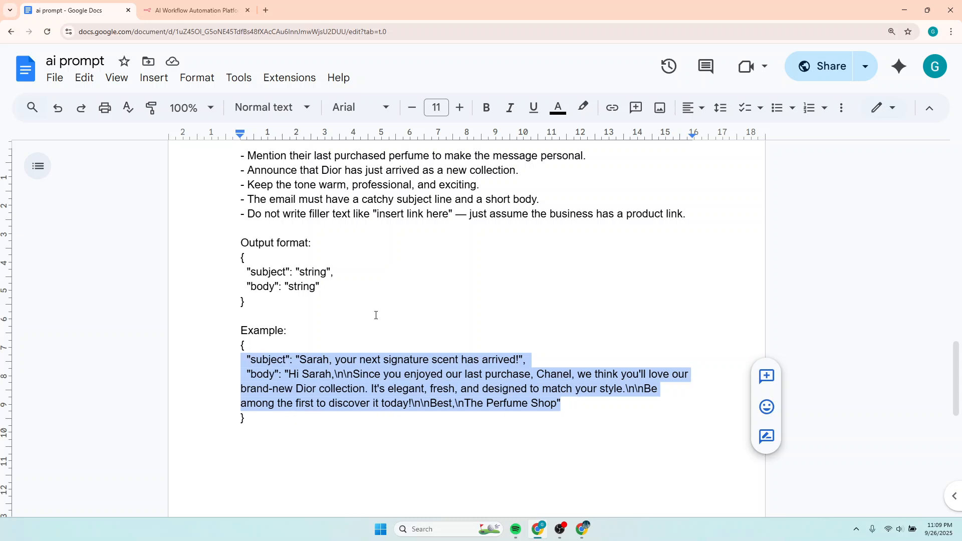
Copy the full prompt text, from "You are an AI marketing assistant." through the closing brace of the example.
{"action": "left_click_drag", "start_coordinate": [251, 426], "coordinate": [247, 304]}
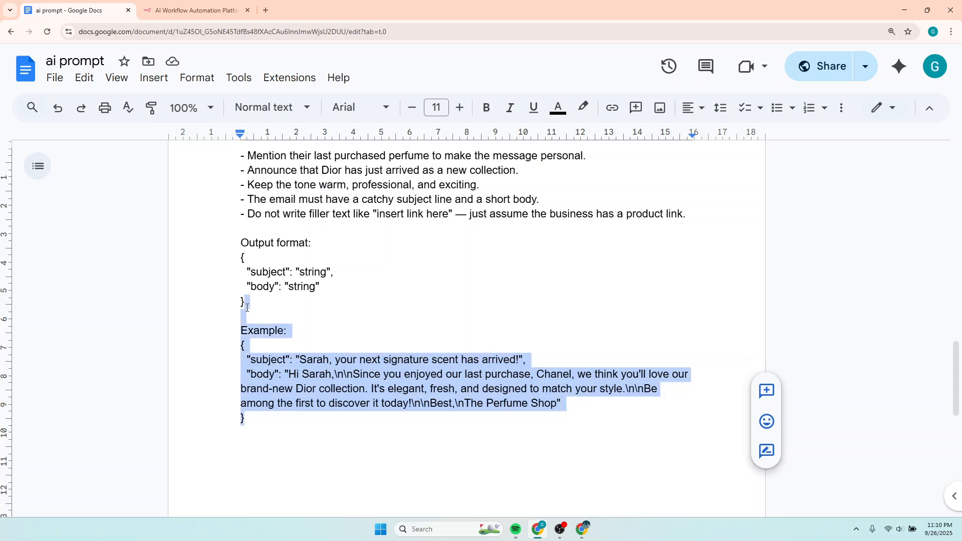
{"action": "scroll", "coordinate": [247, 305], "scroll_direction": "up", "scroll_amount": 10}
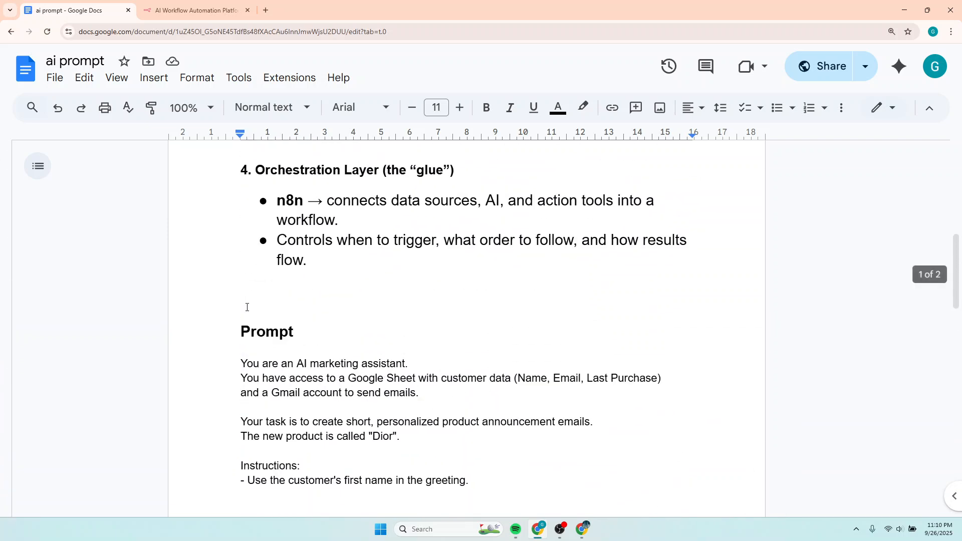
{"action": "left_click", "coordinate": [241, 364], "text": "shift"}
{"action": "right_click", "coordinate": [314, 378]}
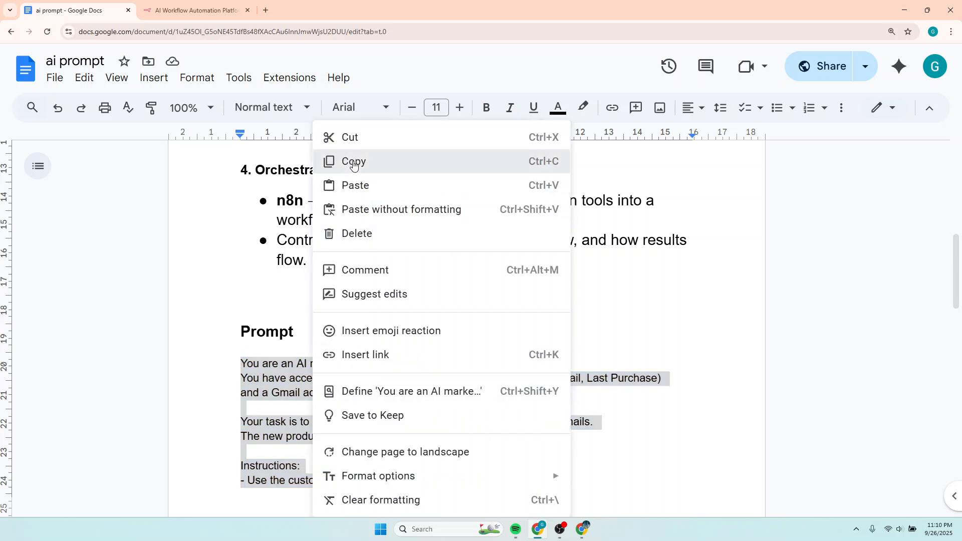
{"action": "left_click", "coordinate": [351, 162]}
Switch to the n8n window and paste the copied marketing prompt into the AI Agent's Prompt (User Message).
{"action": "left_click", "coordinate": [189, 11]}
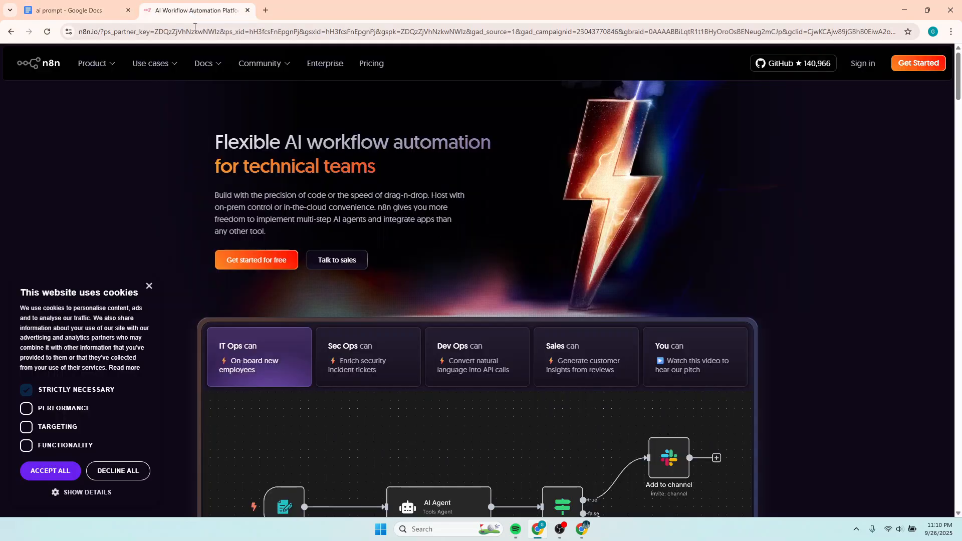
{"action": "left_click", "coordinate": [76, 11]}
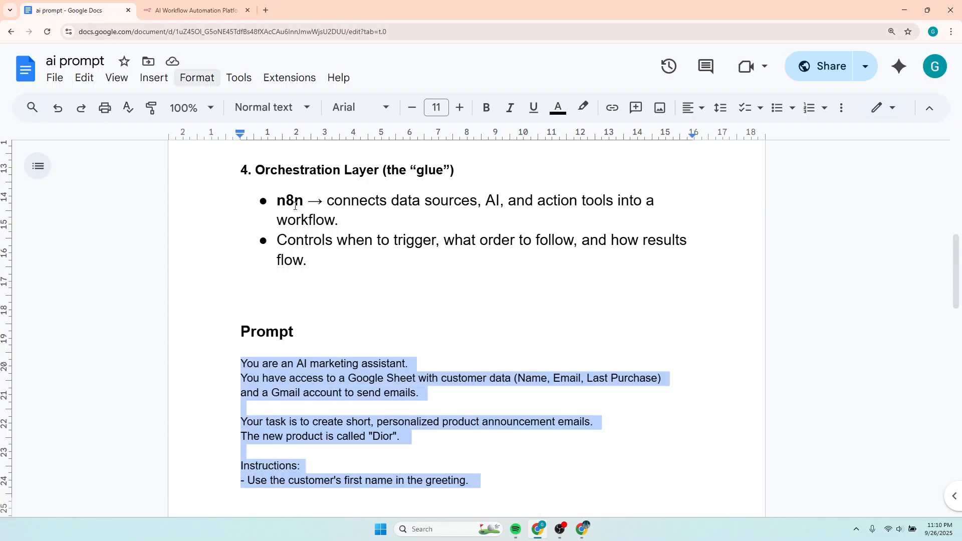
{"action": "mouse_move", "coordinate": [583, 533]}
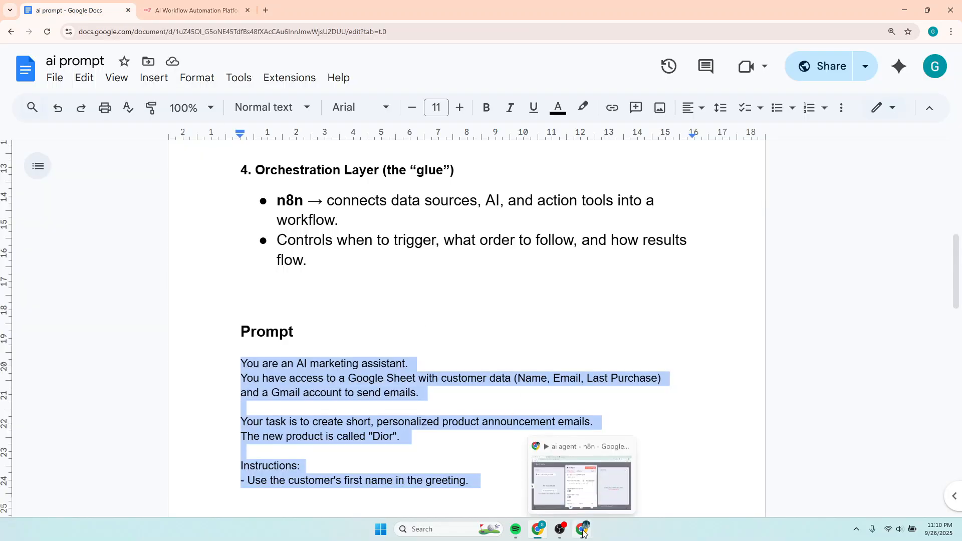
{"action": "left_click", "coordinate": [581, 483]}
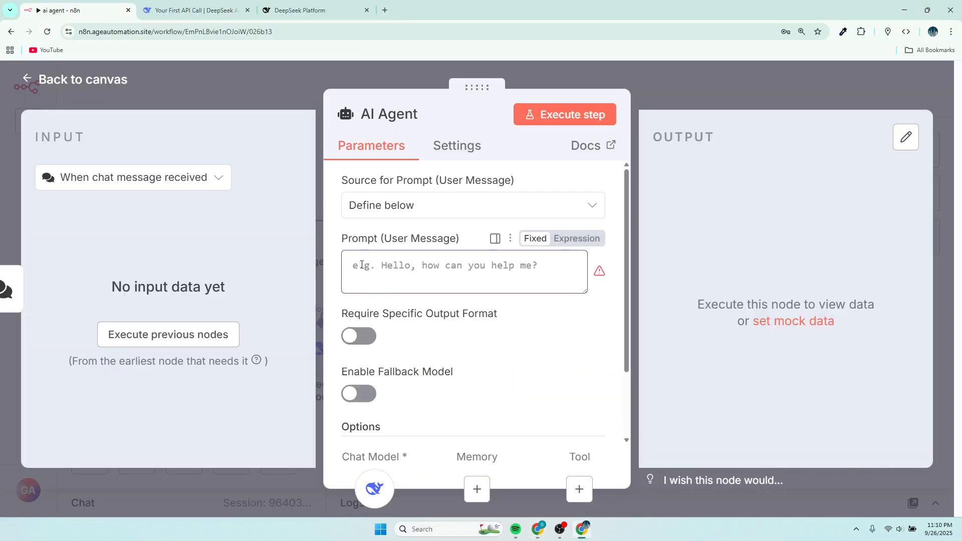
{"action": "key", "text": "ctrl+v"}
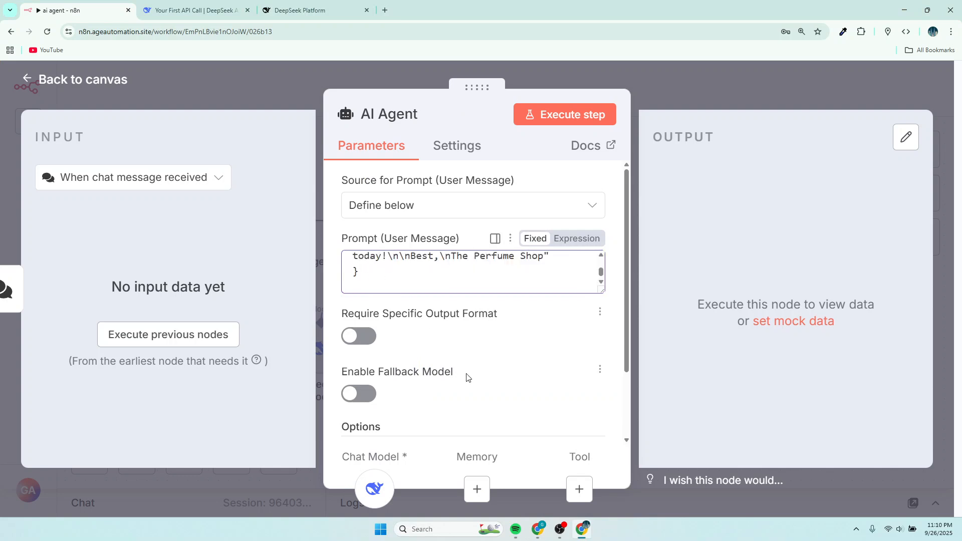
{"action": "scroll", "coordinate": [489, 382], "scroll_direction": "down", "scroll_amount": 1}
{"action": "scroll", "coordinate": [489, 382], "scroll_direction": "down", "scroll_amount": 2}
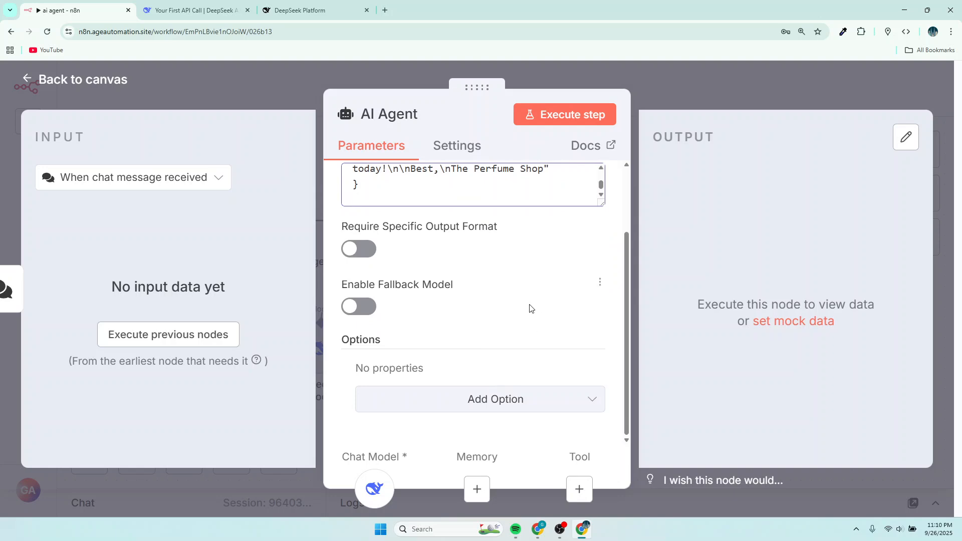
{"action": "scroll", "coordinate": [531, 309], "scroll_direction": "up", "scroll_amount": 2}
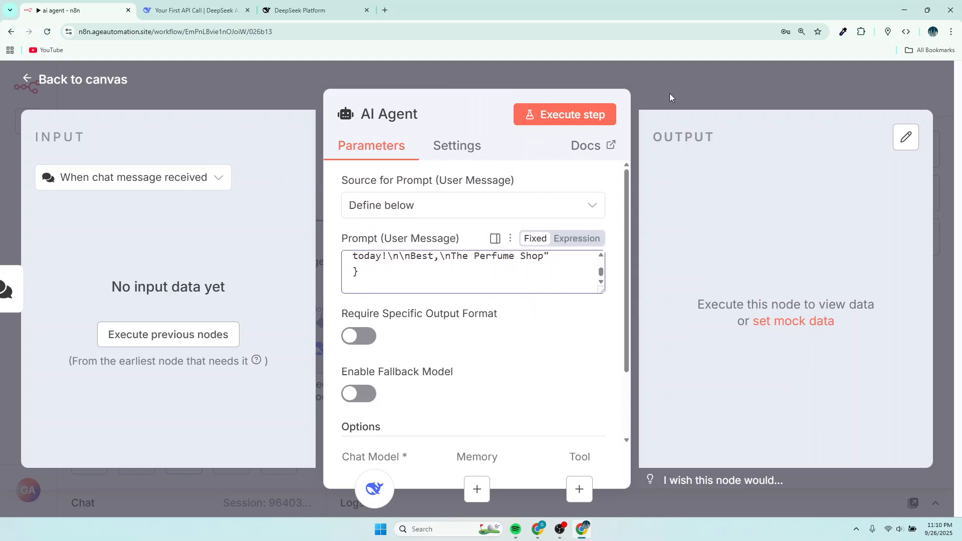
Add a Google Sheets Tool with the Get Row(s) operation to the AI Agent and return to the canvas.
{"action": "left_click", "coordinate": [579, 491]}
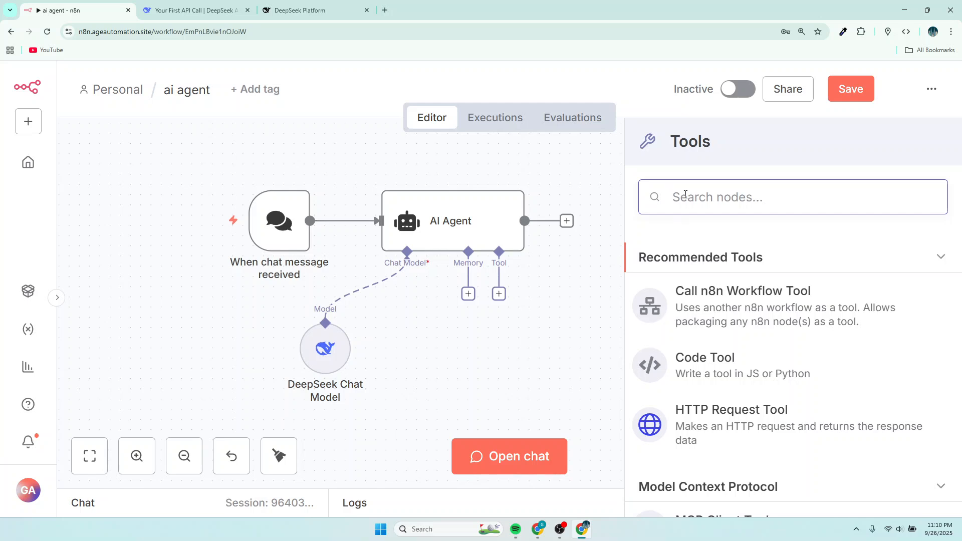
{"action": "type", "text": "googl"}
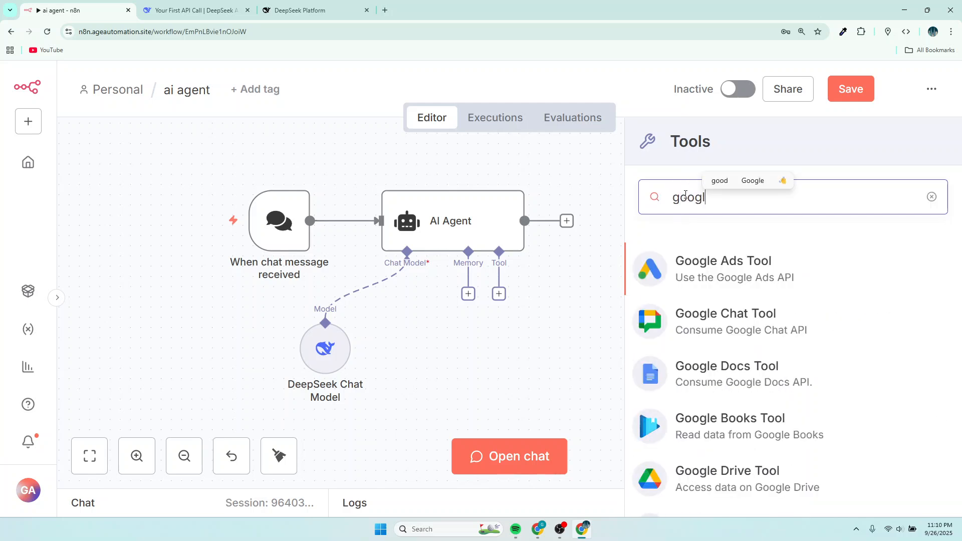
{"action": "type", "text": "e se"}
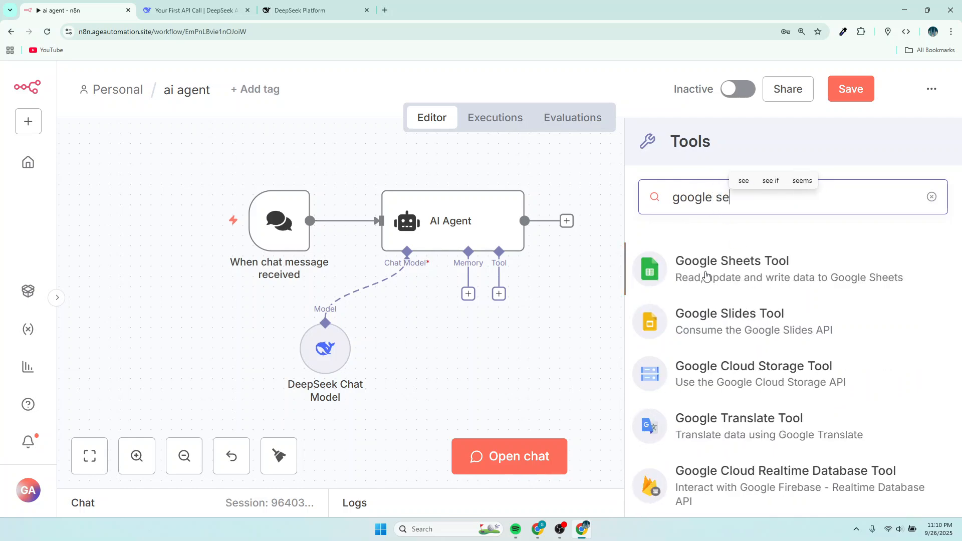
{"action": "left_click", "coordinate": [731, 273]}
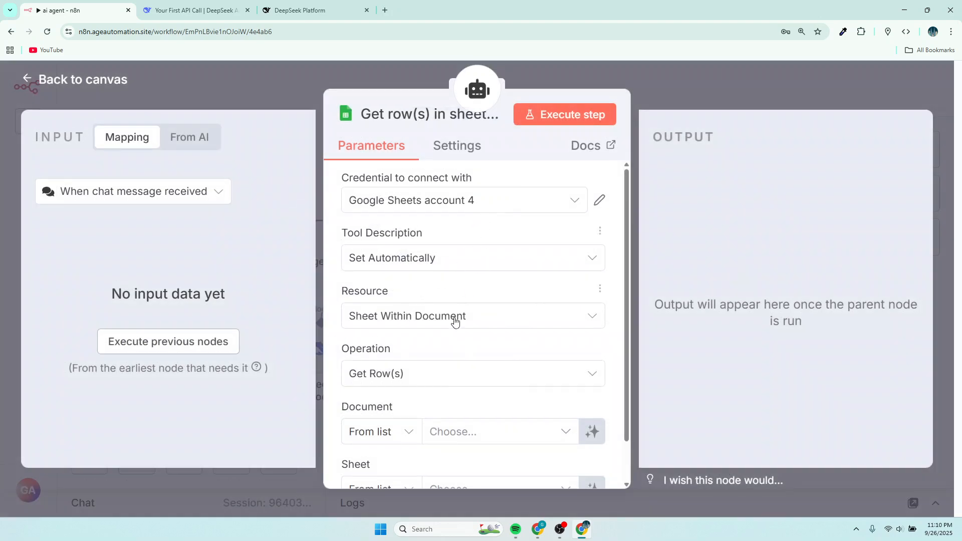
{"action": "scroll", "coordinate": [453, 342], "scroll_direction": "down", "scroll_amount": 2}
{"action": "scroll", "coordinate": [454, 344], "scroll_direction": "up", "scroll_amount": 2}
{"action": "left_click", "coordinate": [278, 76]}
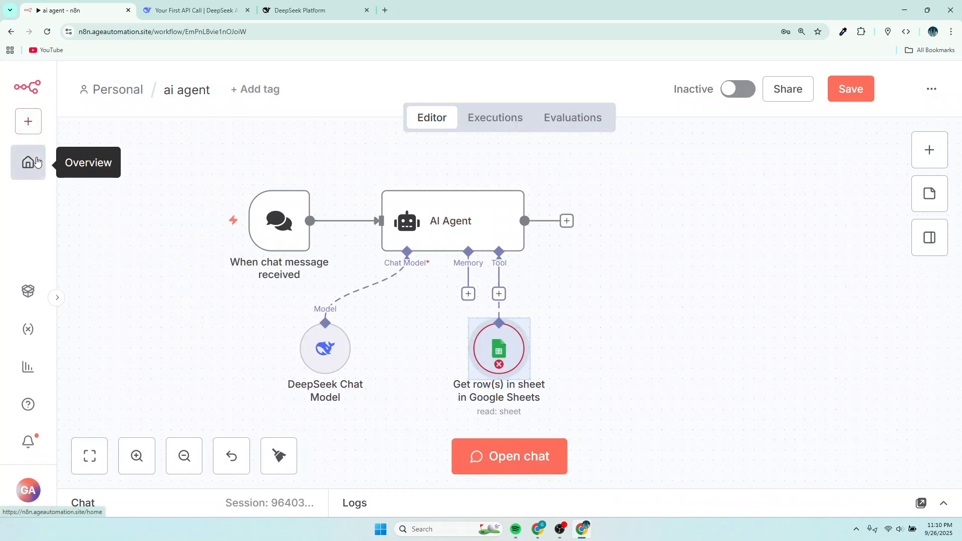
{"action": "left_click", "coordinate": [37, 161]}
{"action": "left_click", "coordinate": [644, 248]}
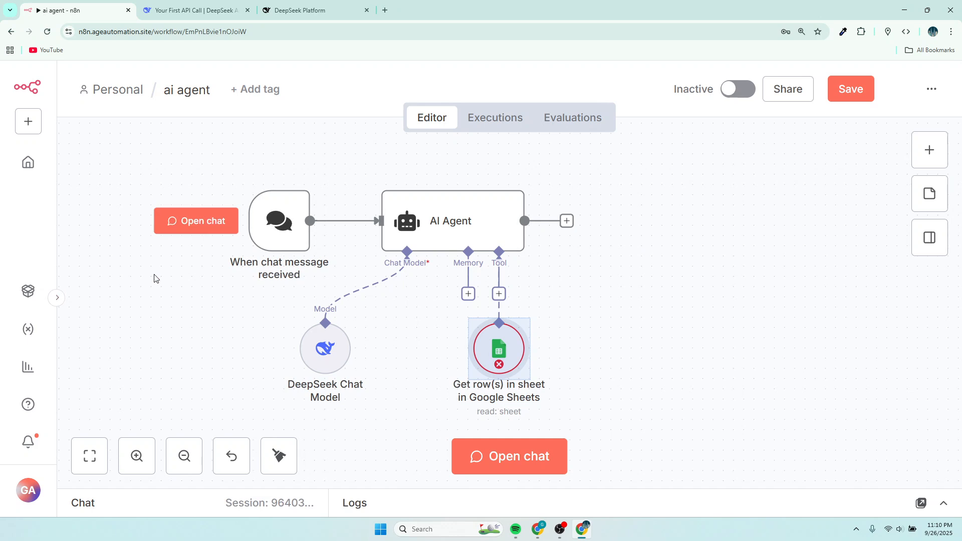
{"action": "left_click", "coordinate": [27, 132]}
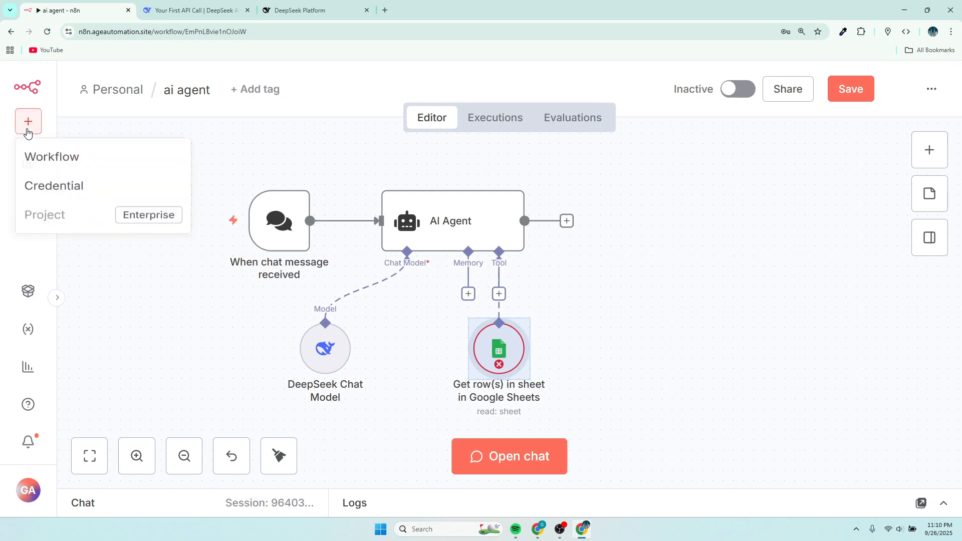
{"action": "left_click", "coordinate": [128, 293]}
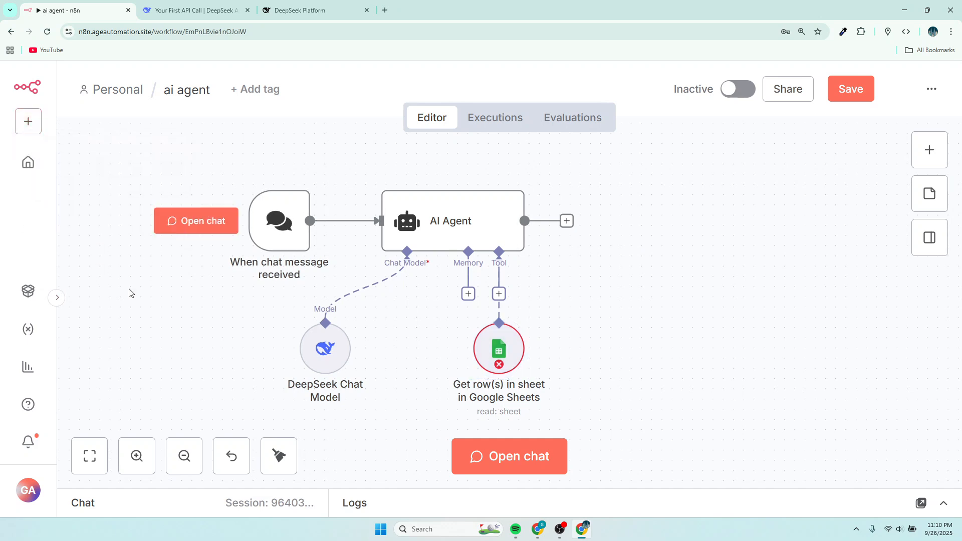
{"action": "left_click", "coordinate": [28, 490]}
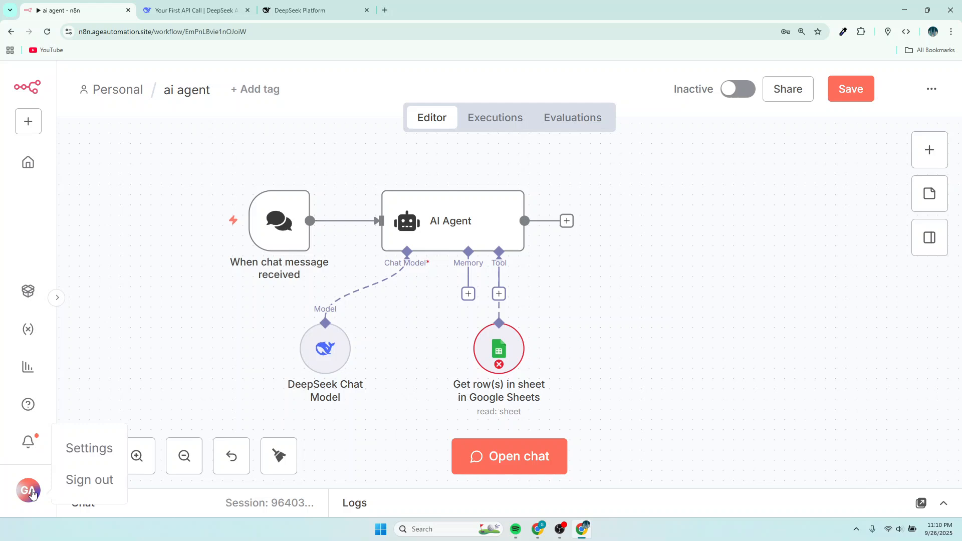
{"action": "left_click", "coordinate": [28, 121]}
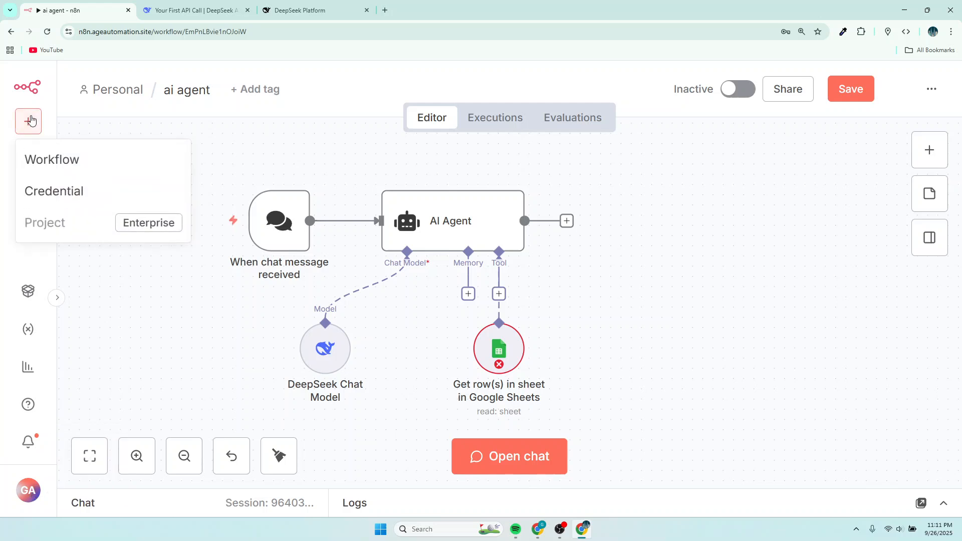
{"action": "left_click", "coordinate": [105, 311]}
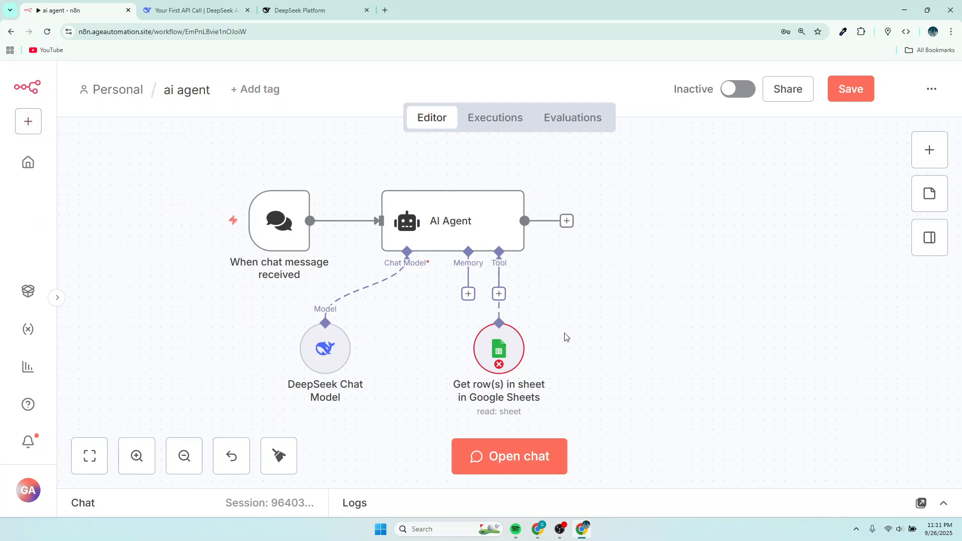
Open the Google Sheets tool node and start creating a new credential for it.
{"action": "mouse_move", "coordinate": [516, 312]}
{"action": "mouse_move", "coordinate": [550, 321]}
{"action": "mouse_move", "coordinate": [515, 348]}
{"action": "left_click", "coordinate": [517, 308]}
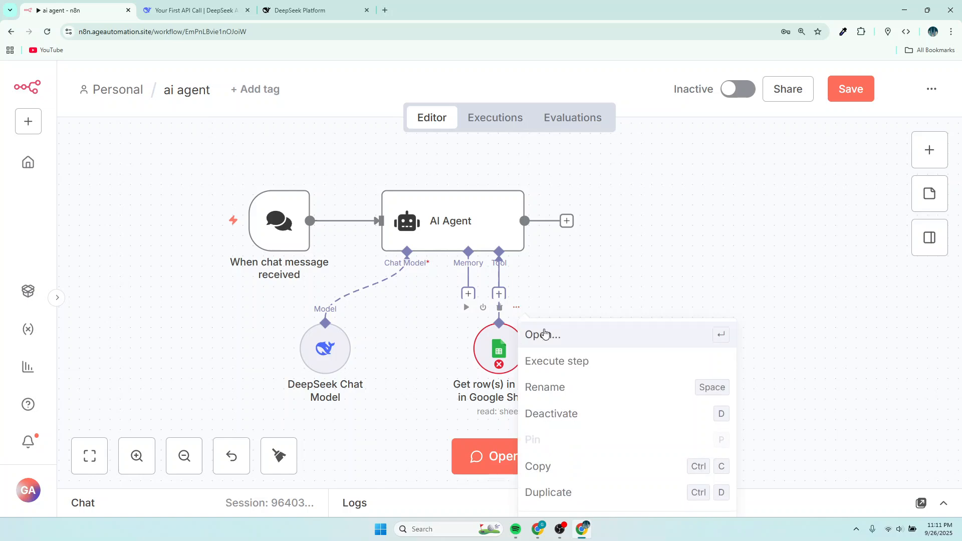
{"action": "left_click", "coordinate": [545, 335]}
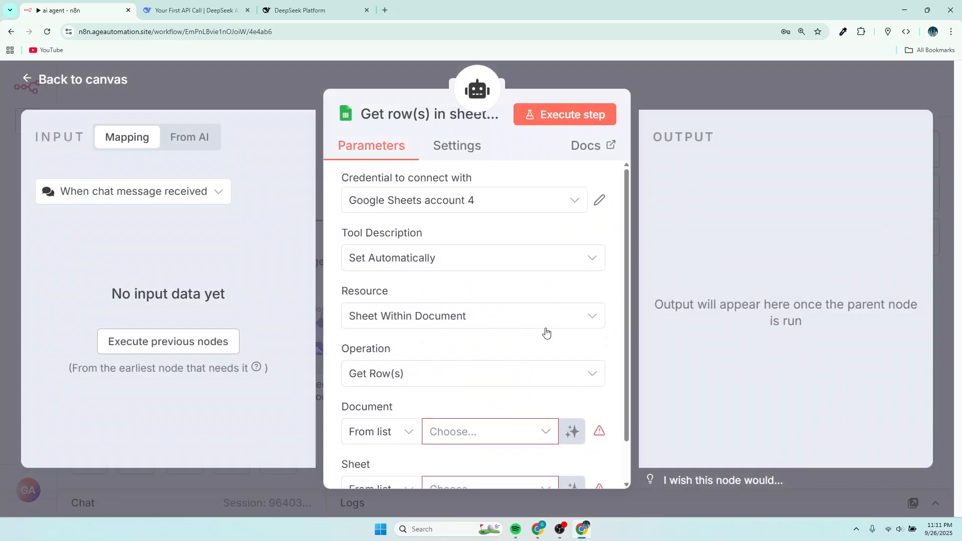
{"action": "left_click", "coordinate": [572, 207]}
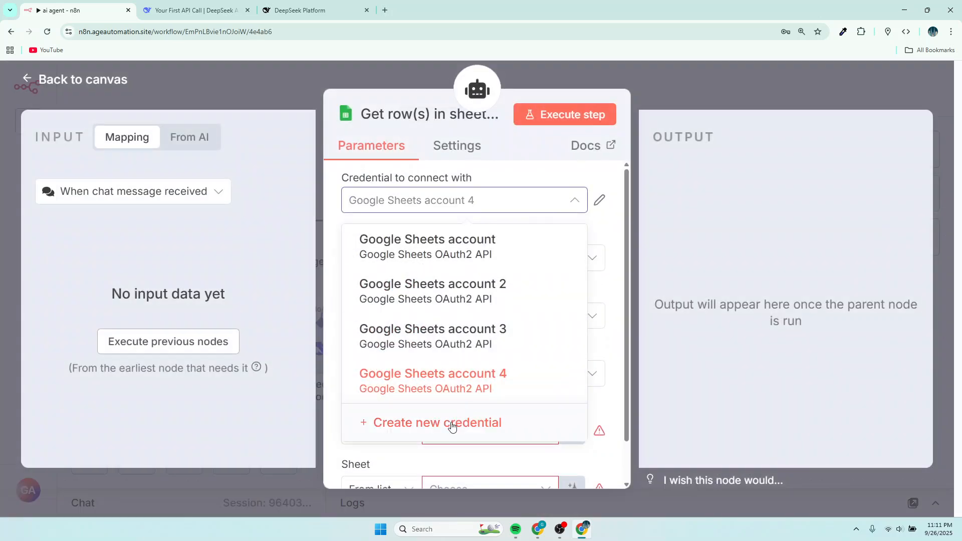
{"action": "left_click", "coordinate": [452, 427]}
Examine the OAuth2 connection settings of the new credential: OAuth Redirect URL, Client ID and Client Secret.
{"action": "scroll", "coordinate": [501, 263], "scroll_direction": "down", "scroll_amount": 2}
{"action": "scroll", "coordinate": [502, 266], "scroll_direction": "up", "scroll_amount": 2}
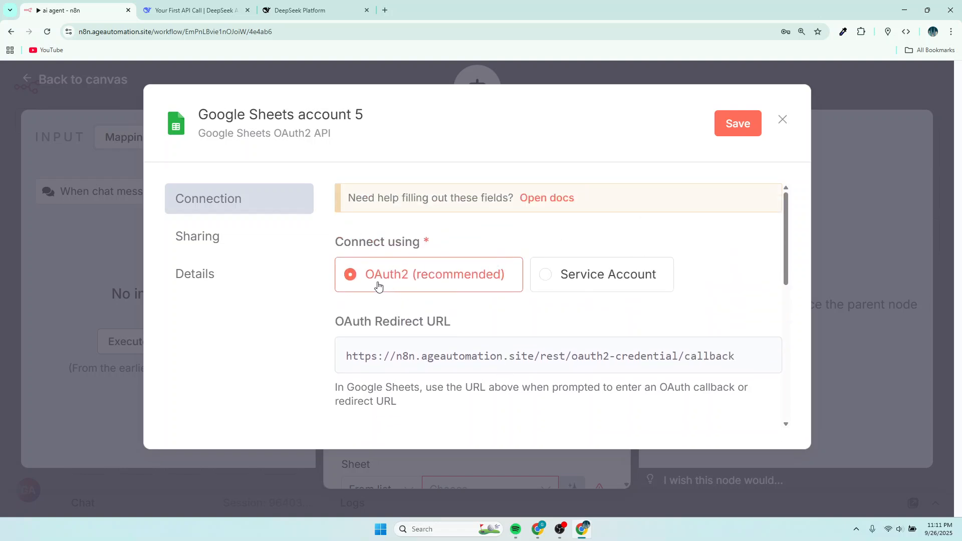
{"action": "scroll", "coordinate": [457, 280], "scroll_direction": "down", "scroll_amount": 2}
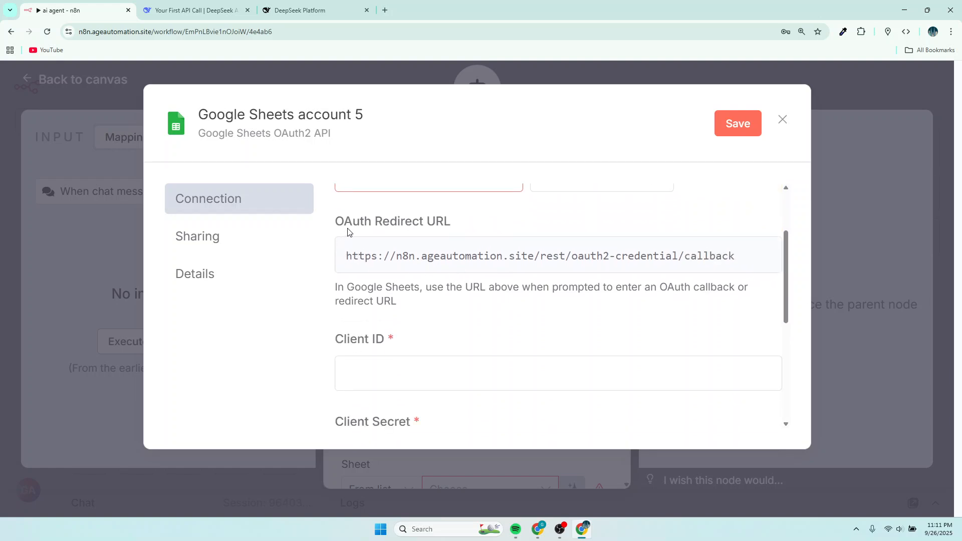
{"action": "scroll", "coordinate": [632, 300], "scroll_direction": "down", "scroll_amount": 2}
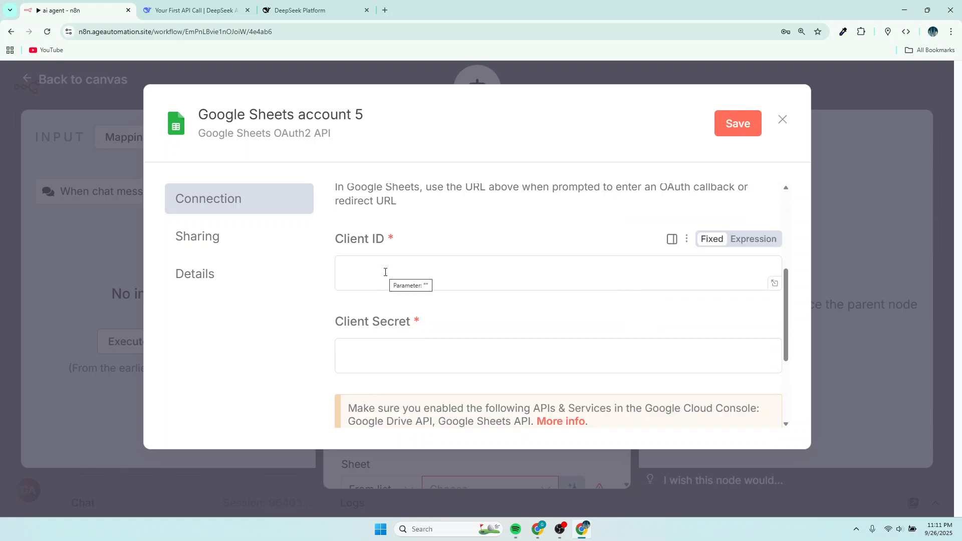
{"action": "left_click", "coordinate": [386, 272]}
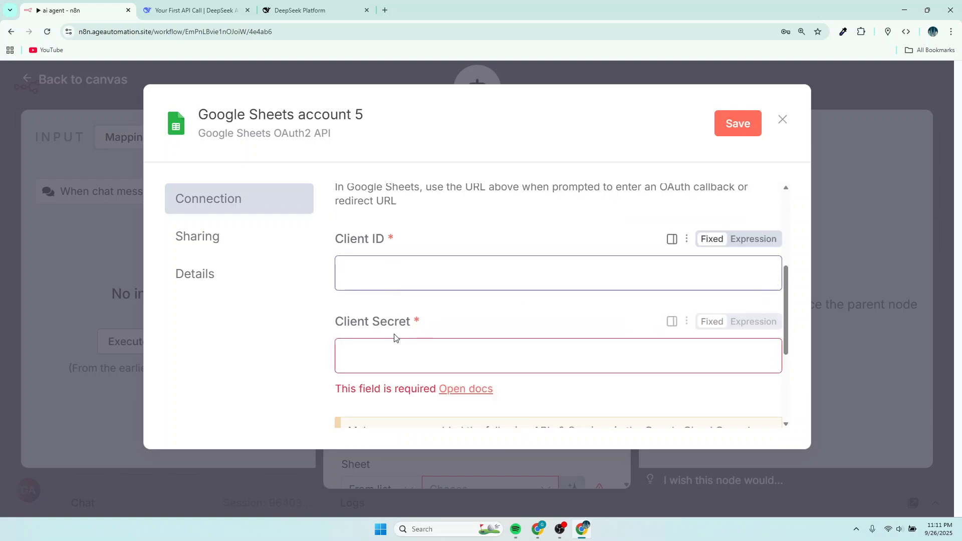
{"action": "left_click", "coordinate": [385, 358]}
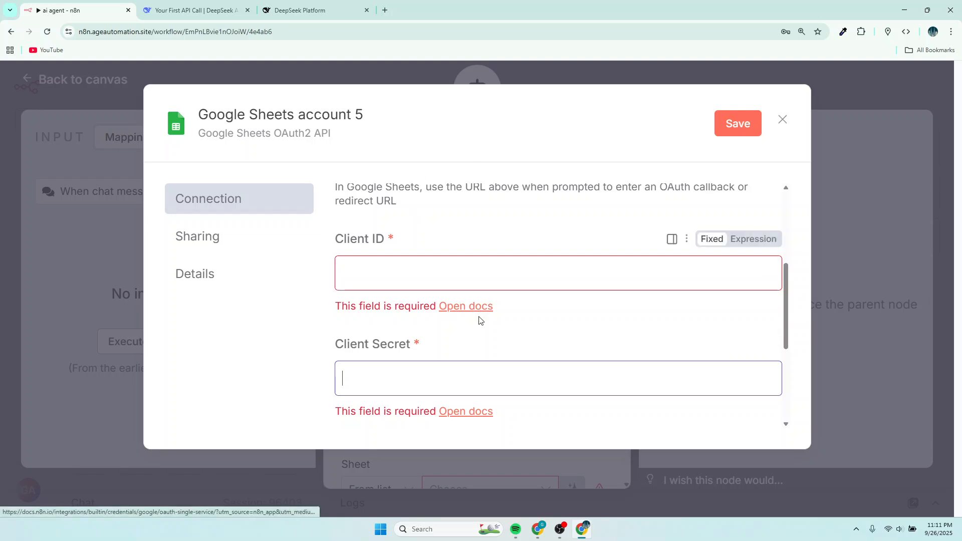
Switch to the other browser window, find Google Cloud Console in a new tab and open it.
{"action": "left_click", "coordinate": [539, 530]}
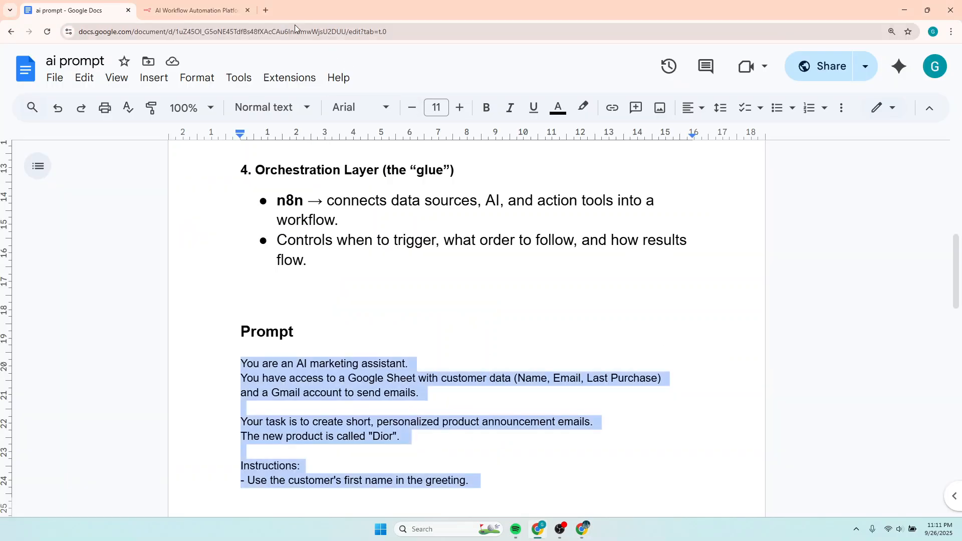
{"action": "left_click", "coordinate": [267, 10]}
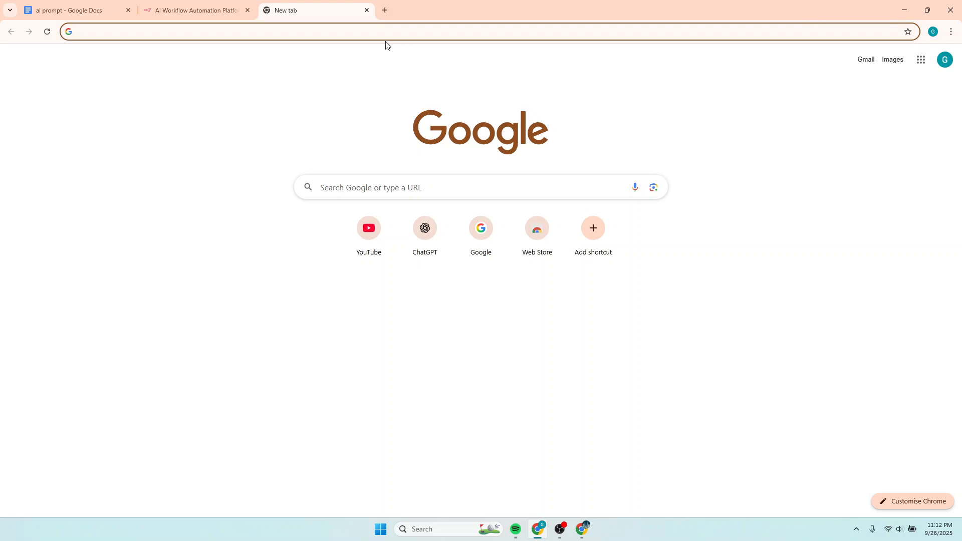
{"action": "left_click", "coordinate": [373, 33]}
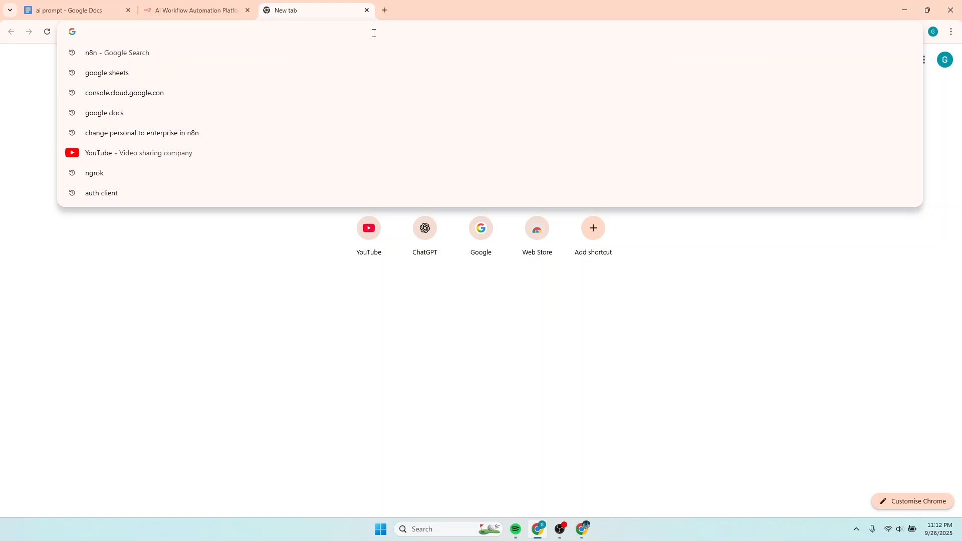
{"action": "type", "text": "coon"}
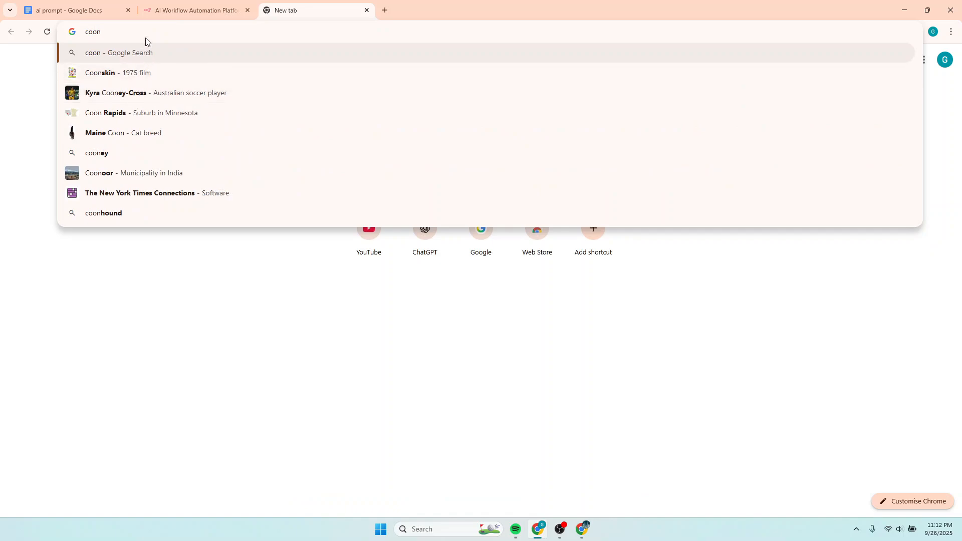
{"action": "key", "text": "BackSpace"}
{"action": "key", "text": "BackSpace"}
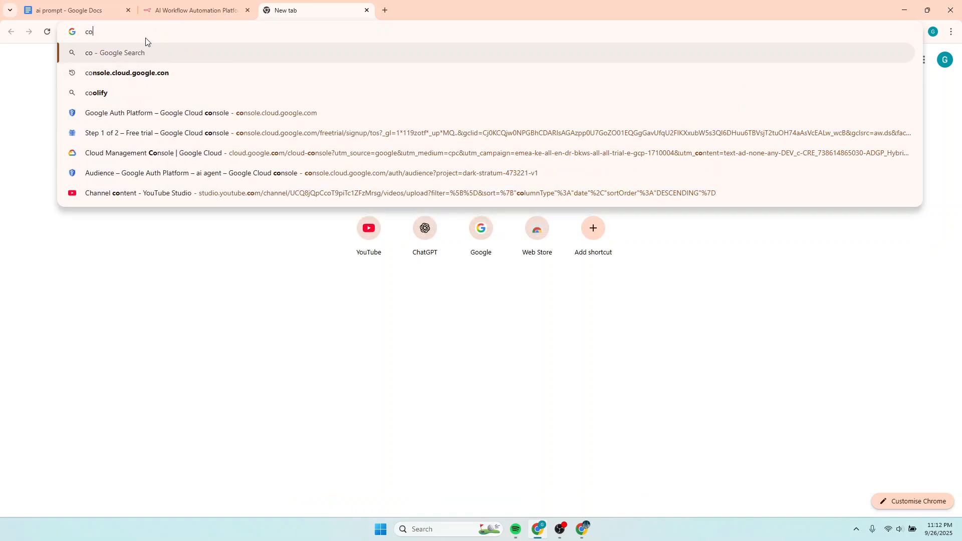
{"action": "left_click", "coordinate": [110, 75]}
{"action": "triple_click", "coordinate": [219, 238]}
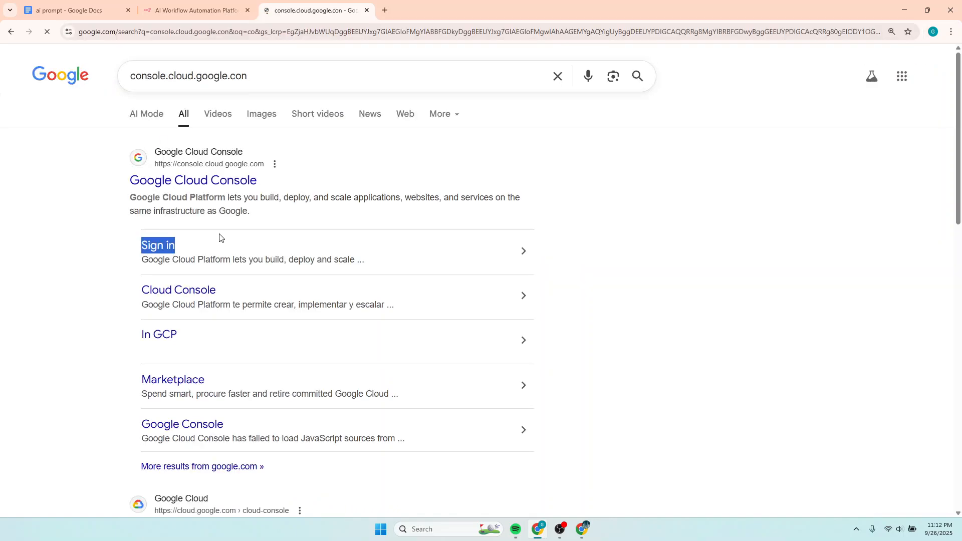
{"action": "left_click", "coordinate": [176, 186]}
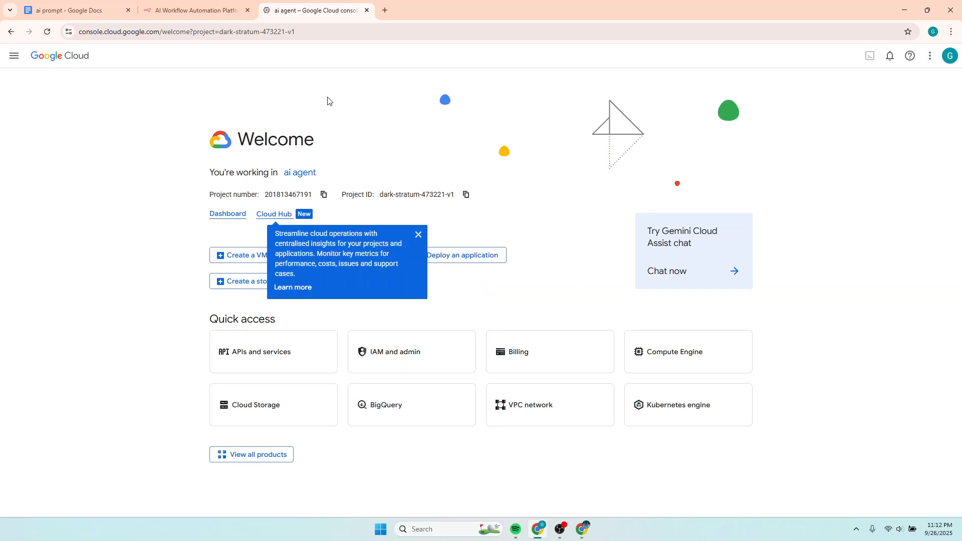
Dismiss the Cloud Hub tip and create a new Google Cloud project named agent1.
{"action": "left_click", "coordinate": [418, 235]}
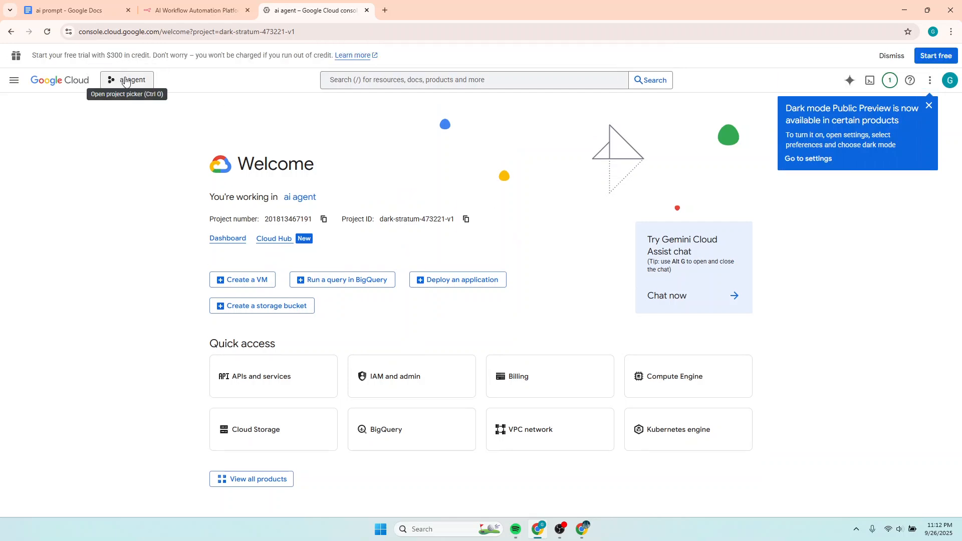
{"action": "left_click", "coordinate": [125, 80]}
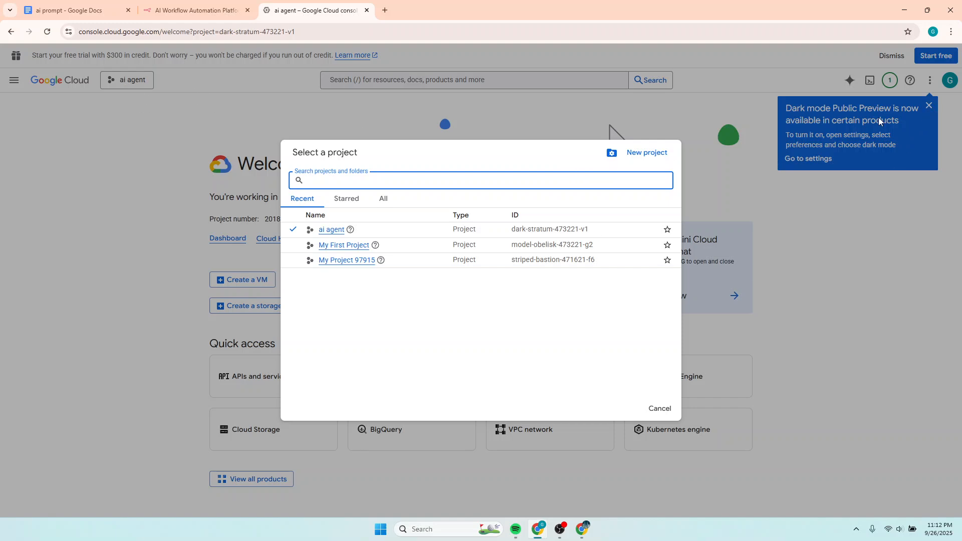
{"action": "key", "text": "Escape"}
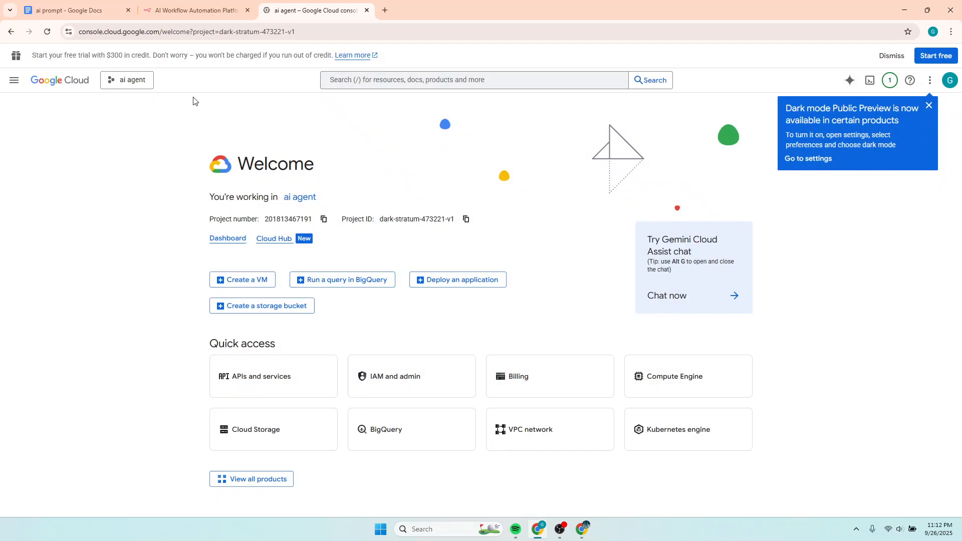
{"action": "left_click", "coordinate": [143, 83]}
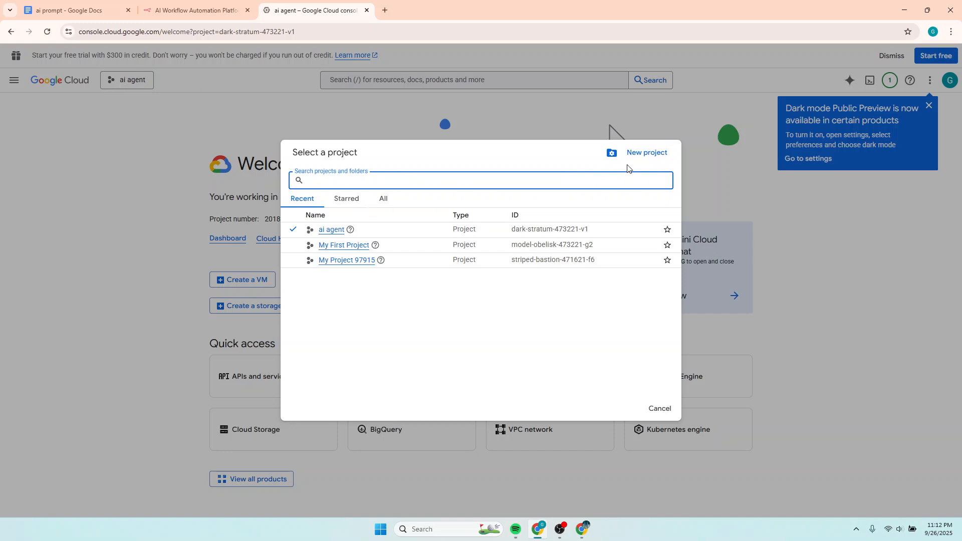
{"action": "left_click", "coordinate": [643, 153]}
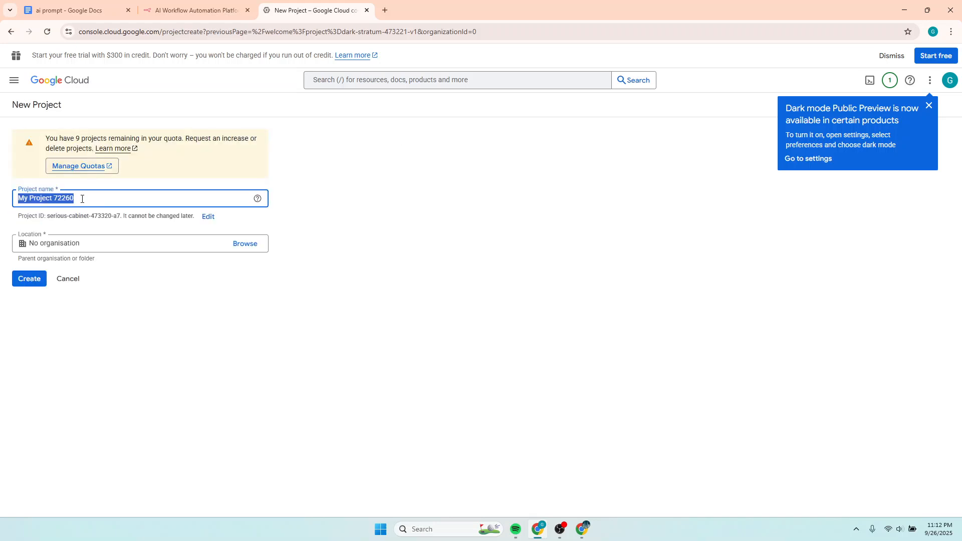
{"action": "type", "text": "age"}
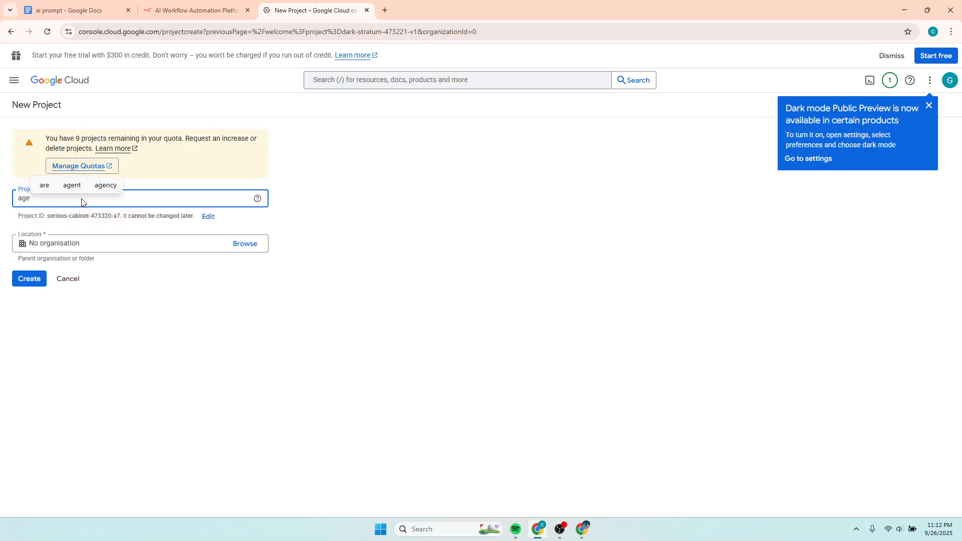
{"action": "type", "text": "nt"}
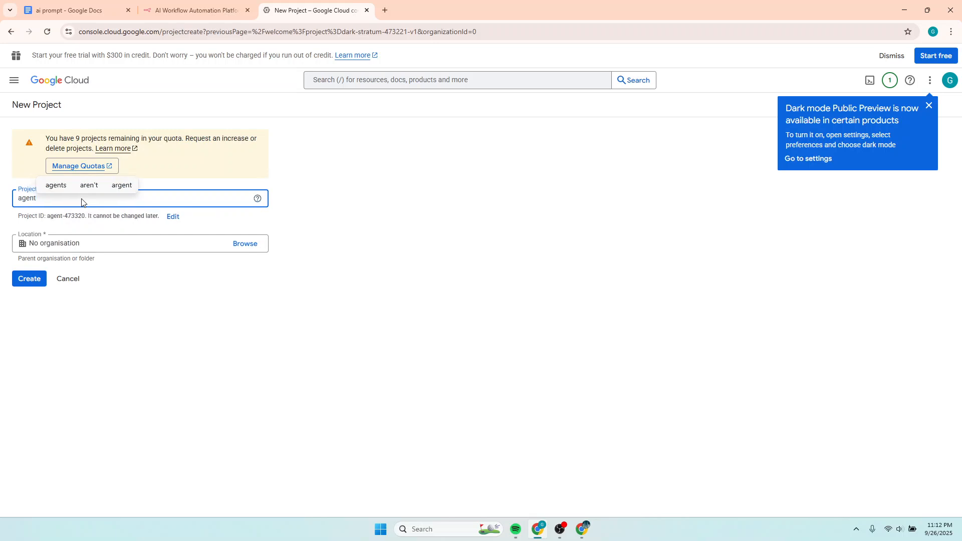
{"action": "type", "text": "1"}
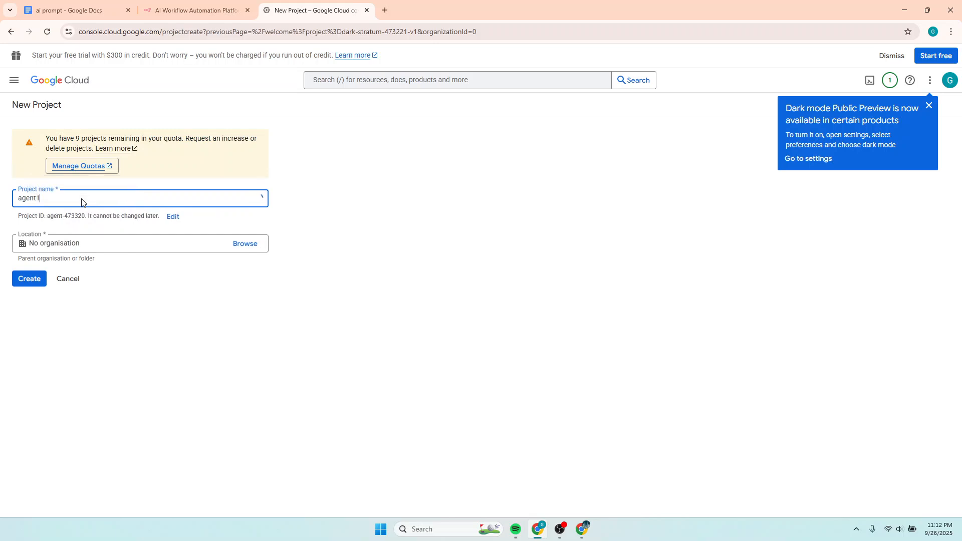
{"action": "left_click", "coordinate": [33, 285]}
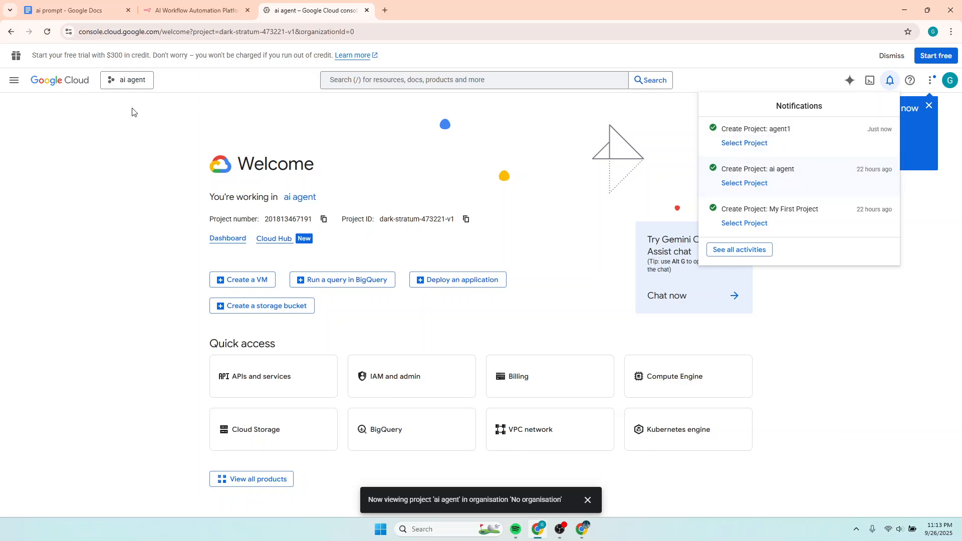
Switch the console to the agent1 project and dismiss the dark mode notice.
{"action": "left_click", "coordinate": [122, 83]}
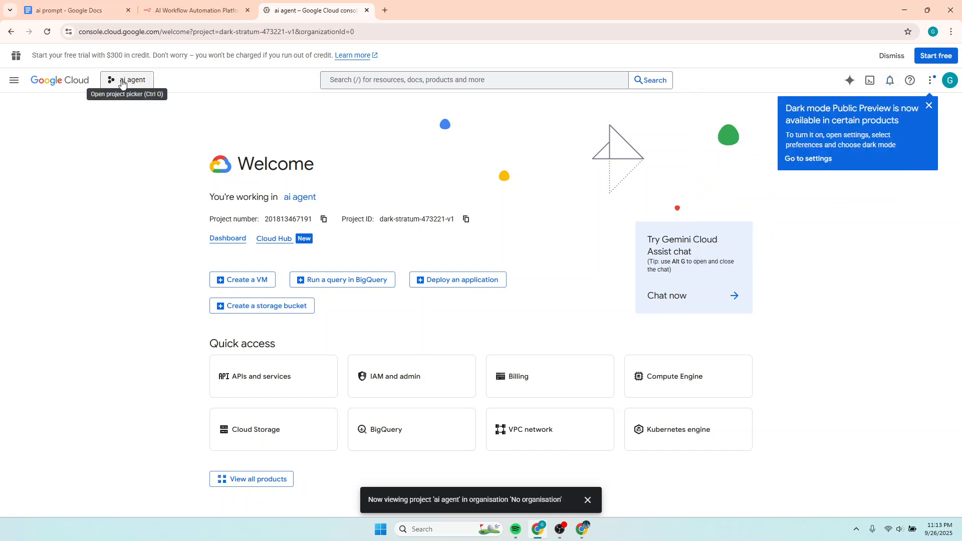
{"action": "left_click", "coordinate": [121, 83]}
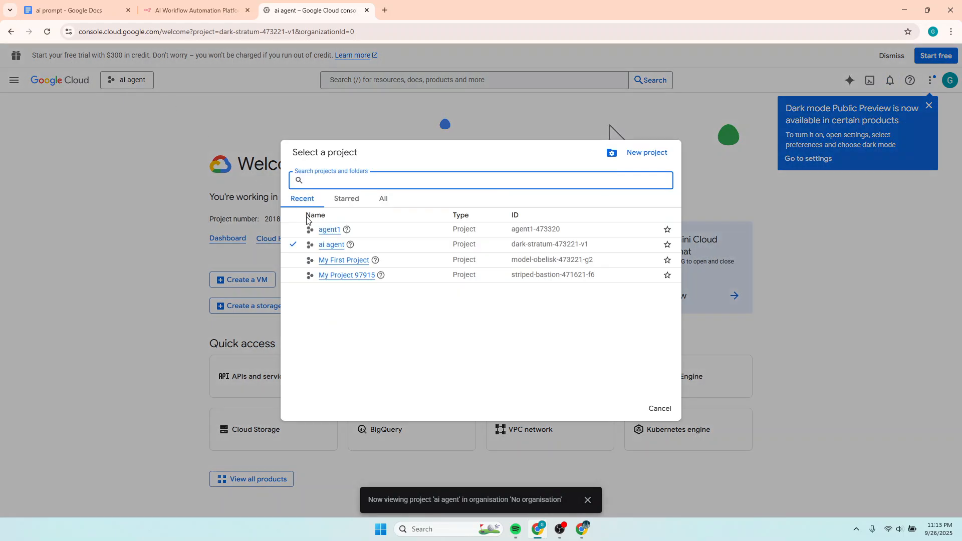
{"action": "left_click", "coordinate": [329, 231]}
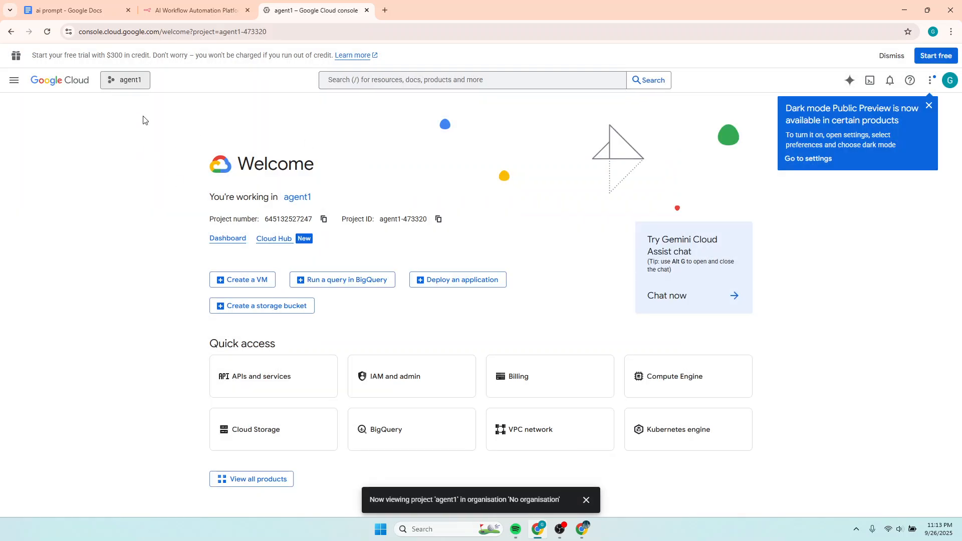
{"action": "left_click", "coordinate": [929, 107]}
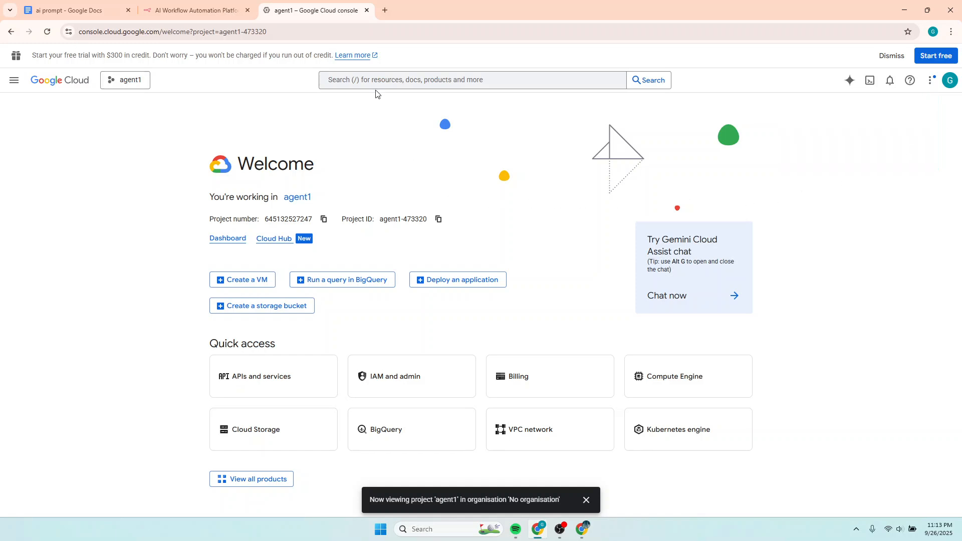
Search the console for credentials and open the Credentials page of APIs and services.
{"action": "left_click", "coordinate": [360, 82]}
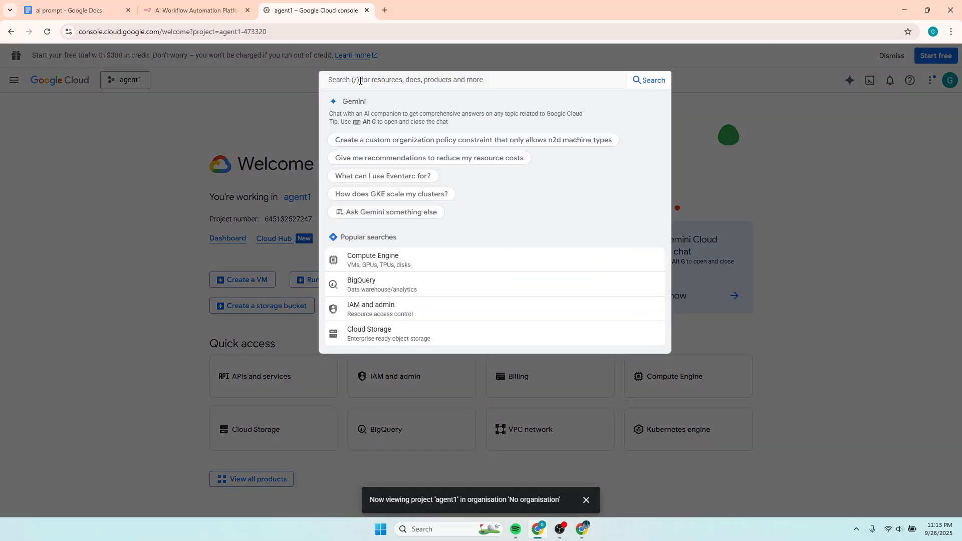
{"action": "type", "text": "credentials"}
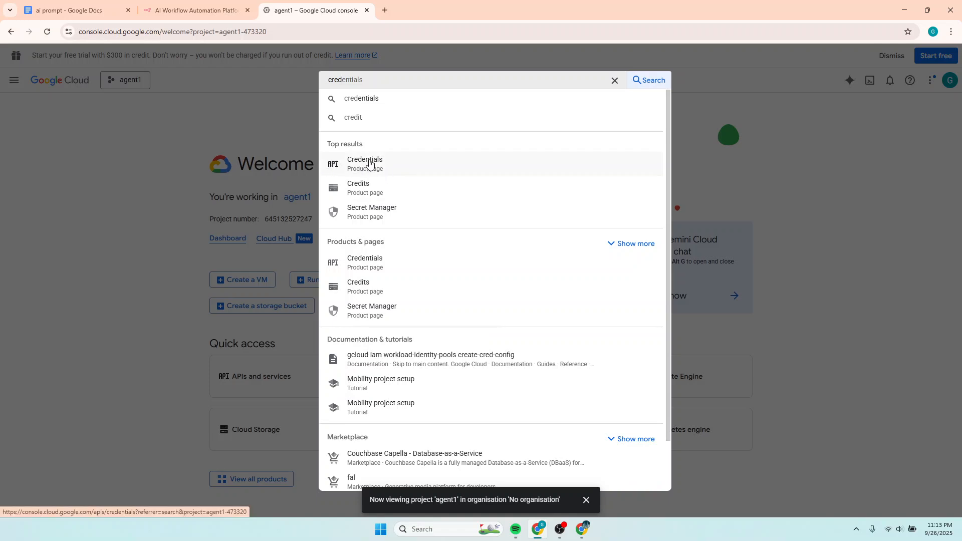
{"action": "left_click", "coordinate": [364, 163]}
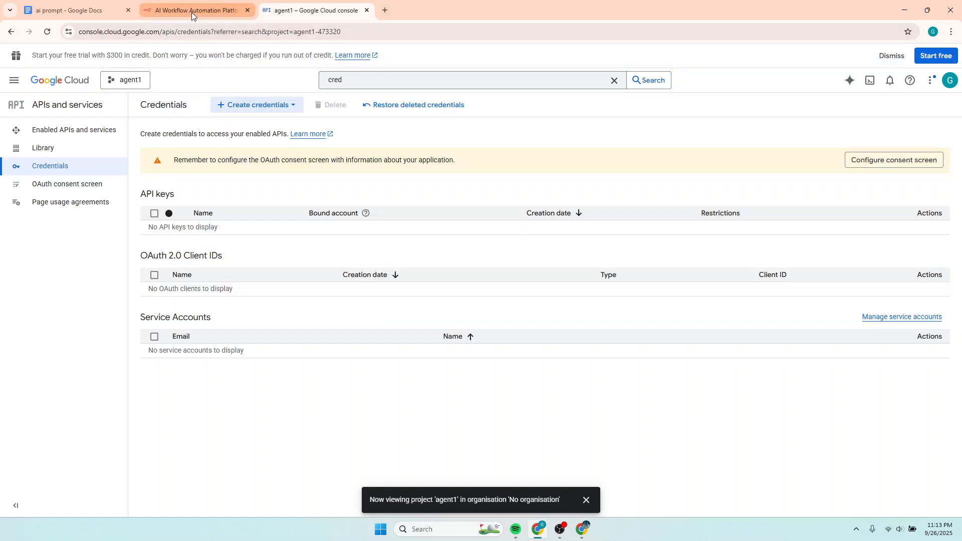
Review the OAuth Redirect URL in the n8n Google Sheets credential, and return to the Google Cloud Credentials page.
{"action": "left_click", "coordinate": [192, 12]}
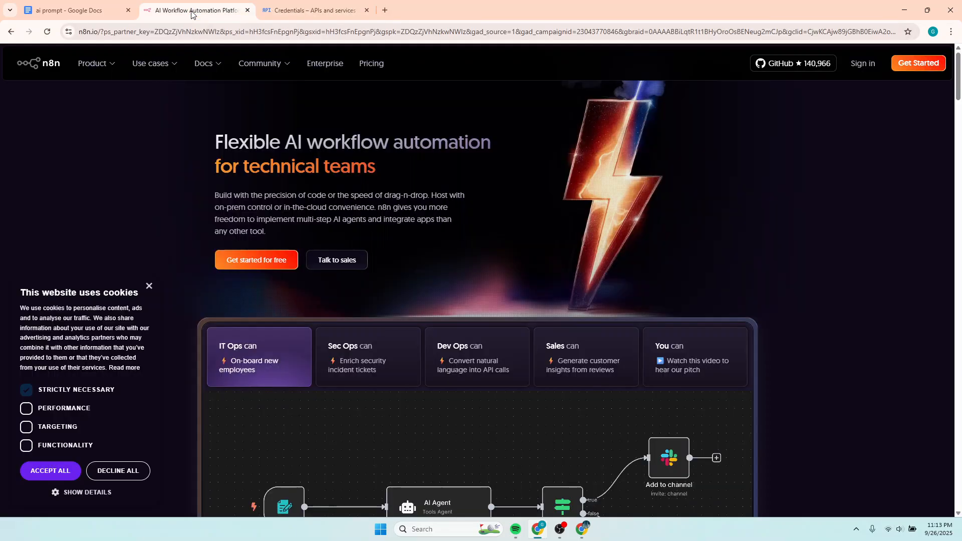
{"action": "left_click", "coordinate": [590, 532]}
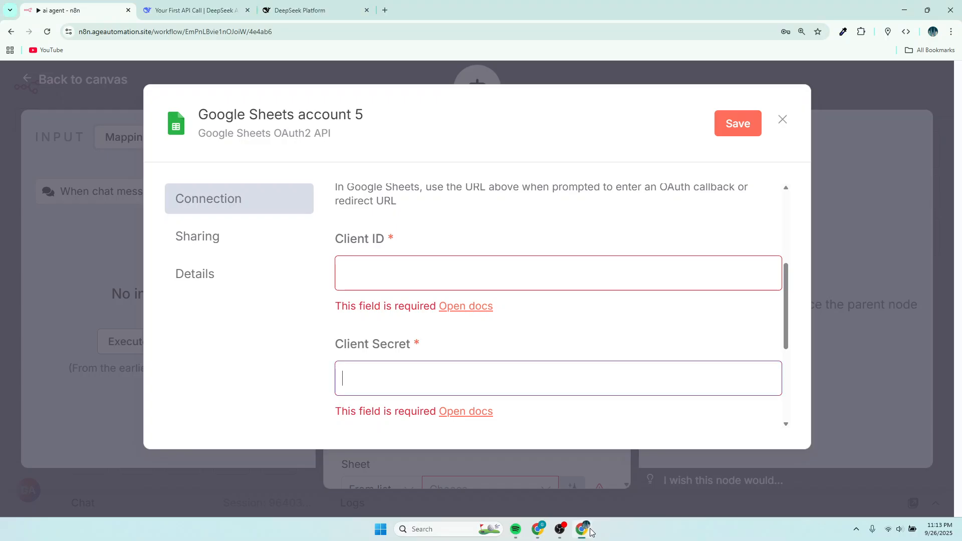
{"action": "scroll", "coordinate": [459, 281], "scroll_direction": "up", "scroll_amount": 4}
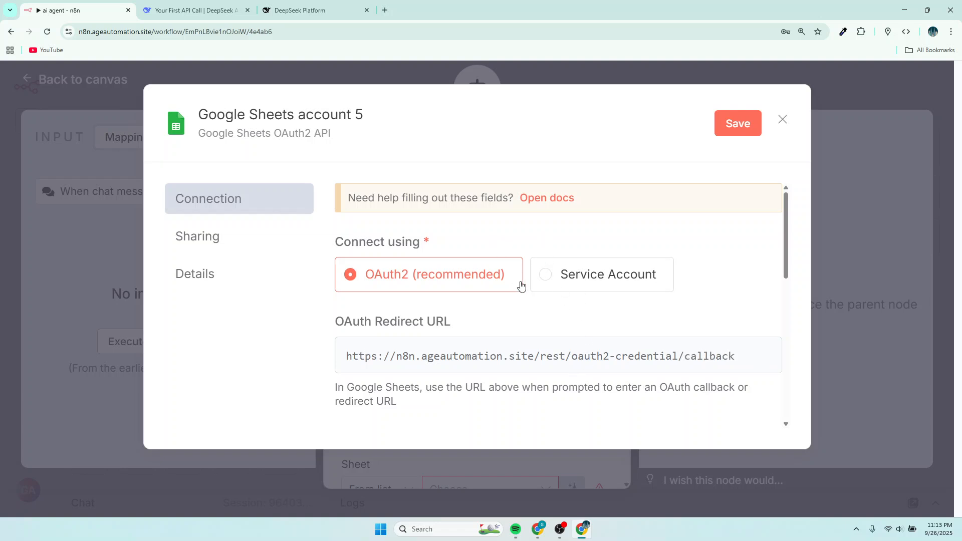
{"action": "left_click", "coordinate": [538, 529]}
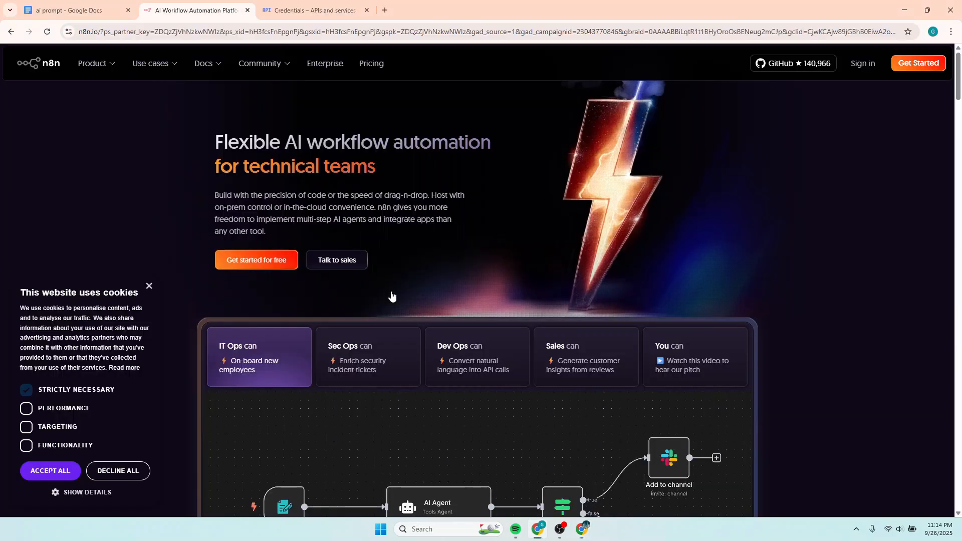
{"action": "left_click", "coordinate": [296, 10]}
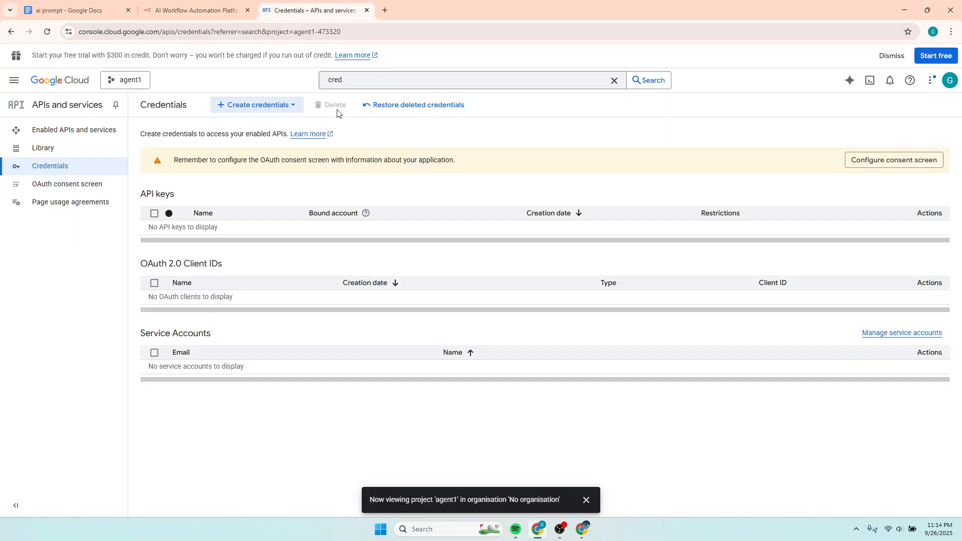
Start creating an OAuth client ID and begin the required consent screen configuration.
{"action": "left_click", "coordinate": [259, 109]}
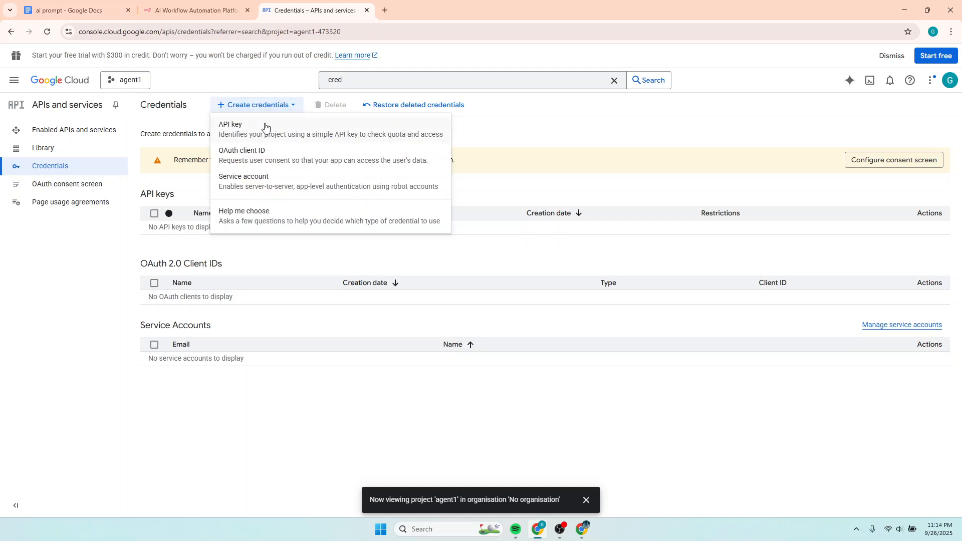
{"action": "left_click", "coordinate": [240, 158]}
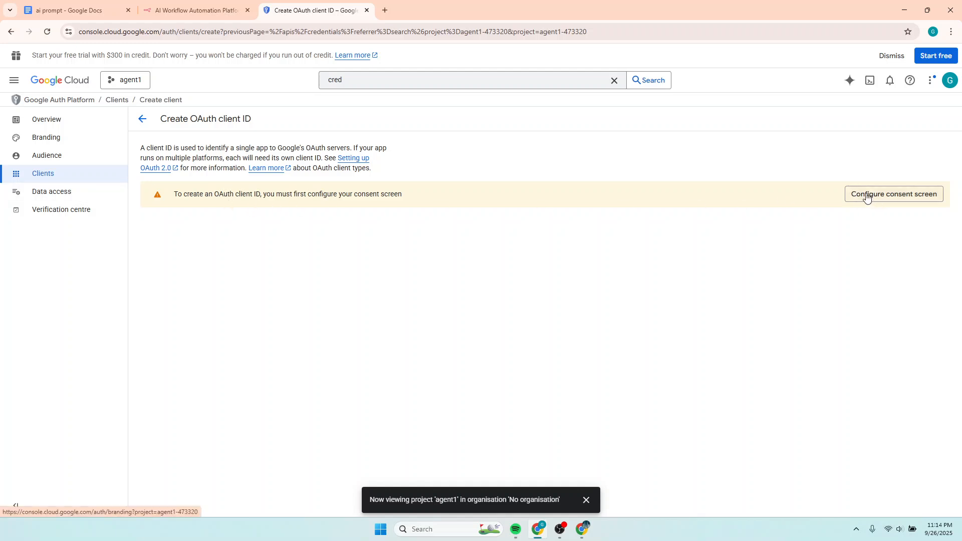
{"action": "left_click", "coordinate": [899, 198]}
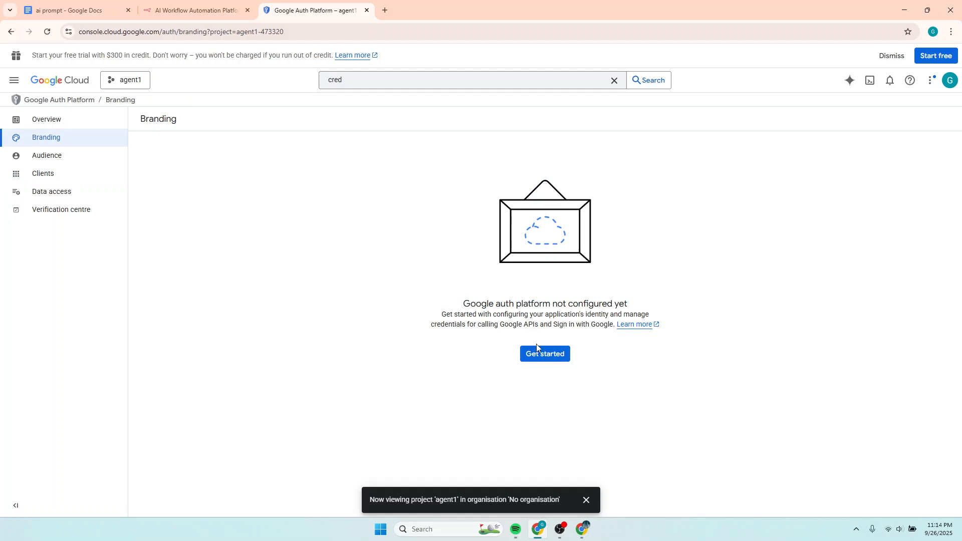
{"action": "left_click", "coordinate": [540, 356]}
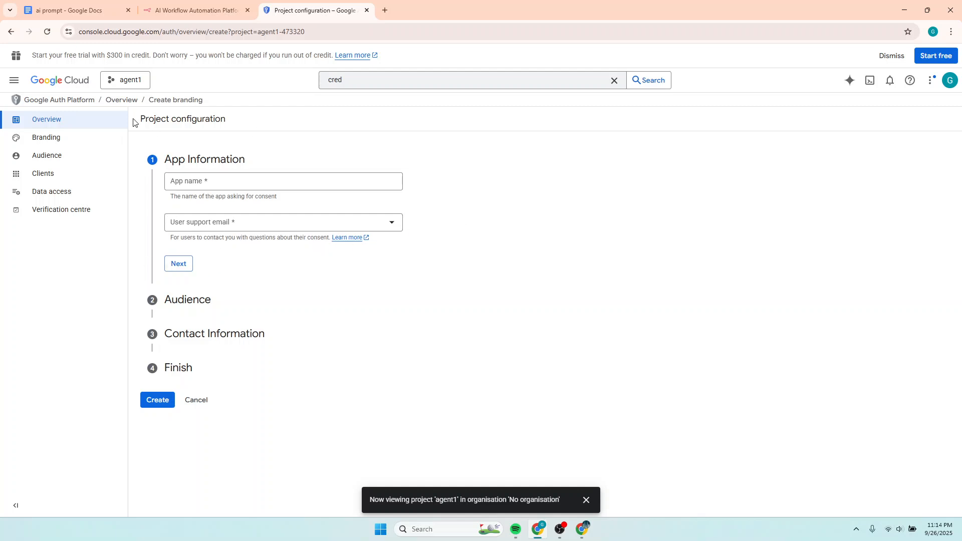
Fill in the app information with the name agent1 and the account's support email, and set the audience to External.
{"action": "left_click", "coordinate": [183, 190]}
{"action": "type", "text": "a"}
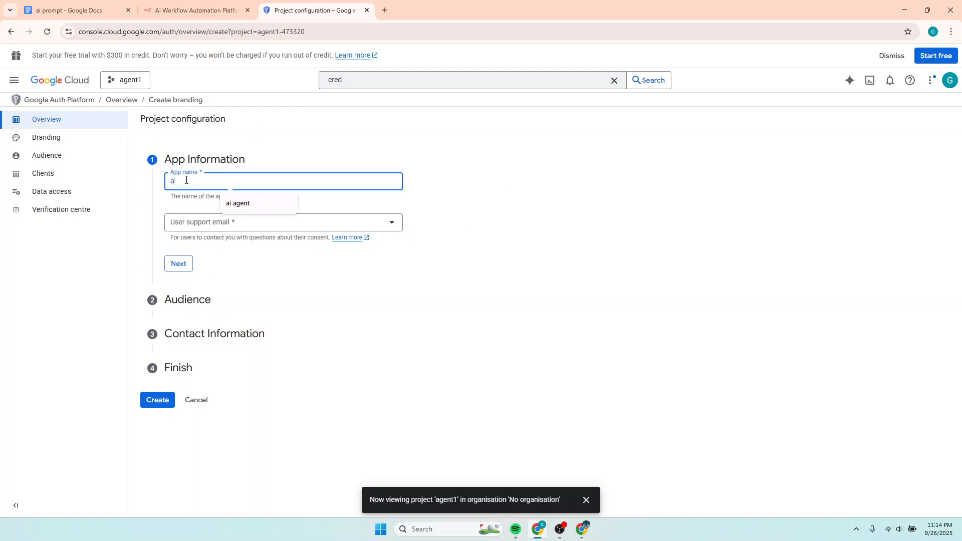
{"action": "type", "text": "gent1"}
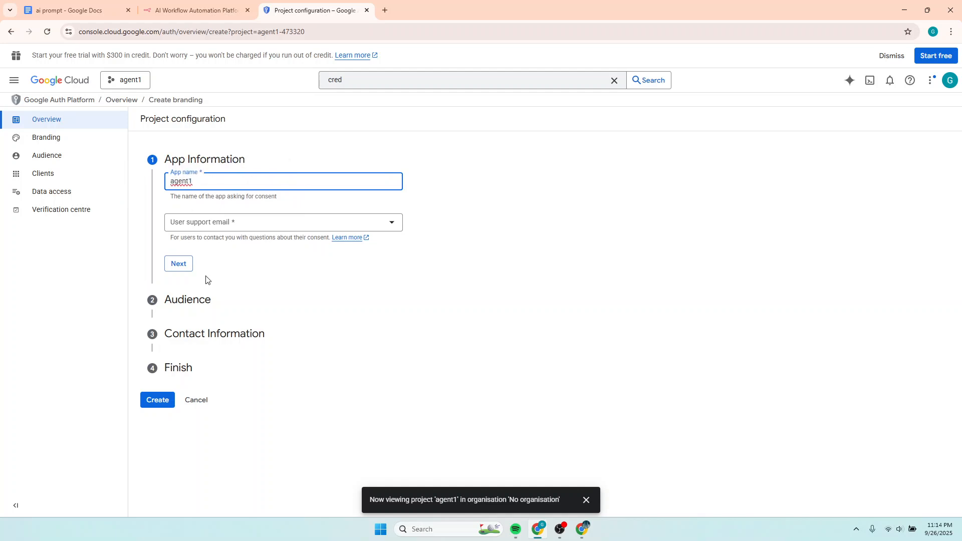
{"action": "left_click", "coordinate": [224, 222]}
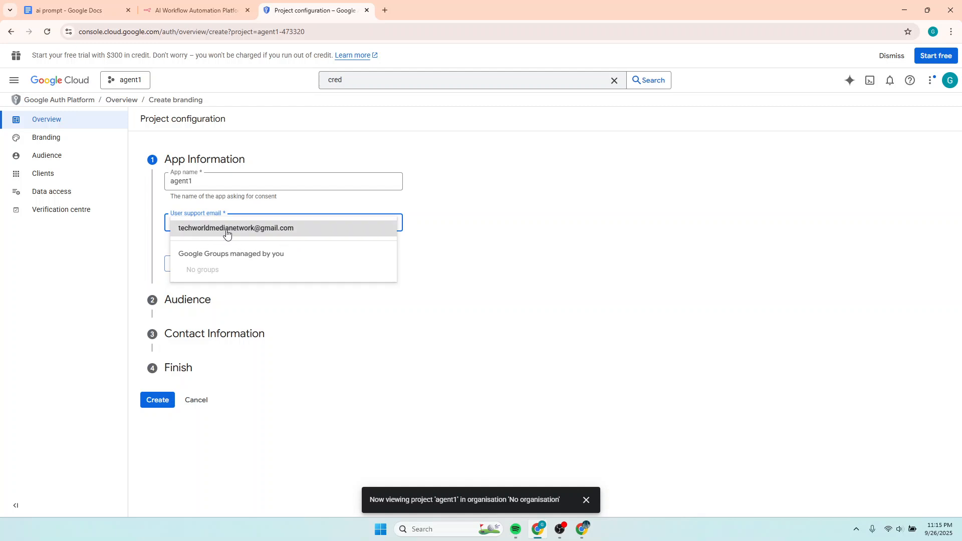
{"action": "left_click", "coordinate": [254, 232]}
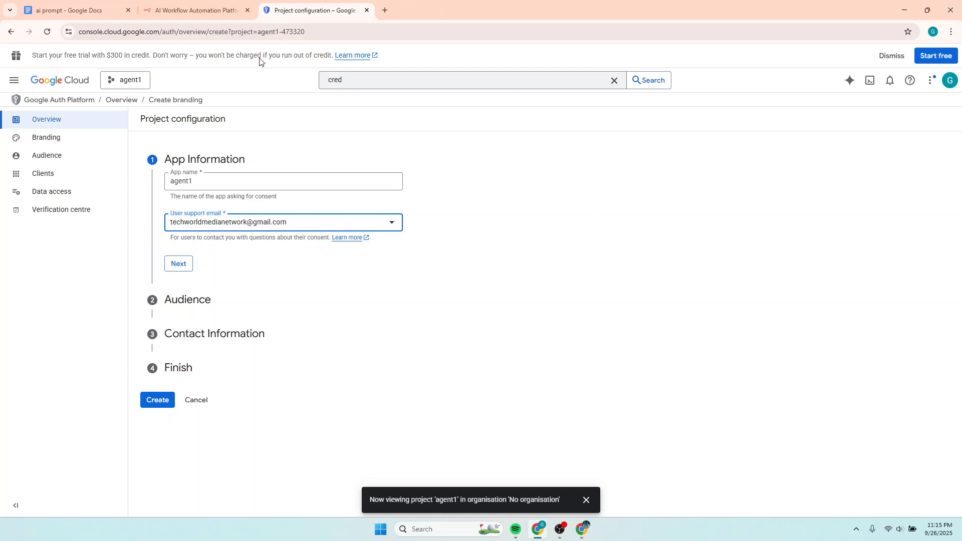
{"action": "left_click", "coordinate": [178, 265]}
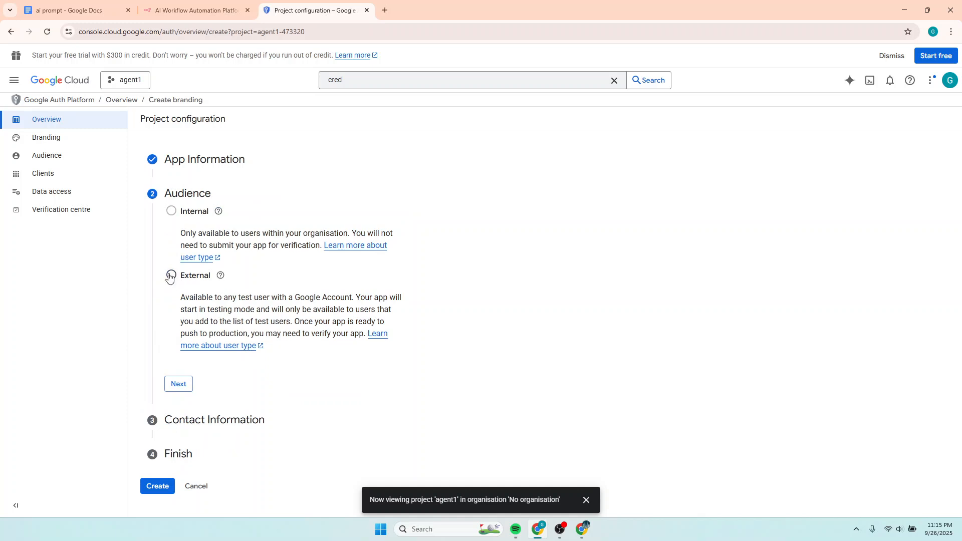
{"action": "left_click", "coordinate": [171, 277]}
{"action": "left_click", "coordinate": [179, 384]}
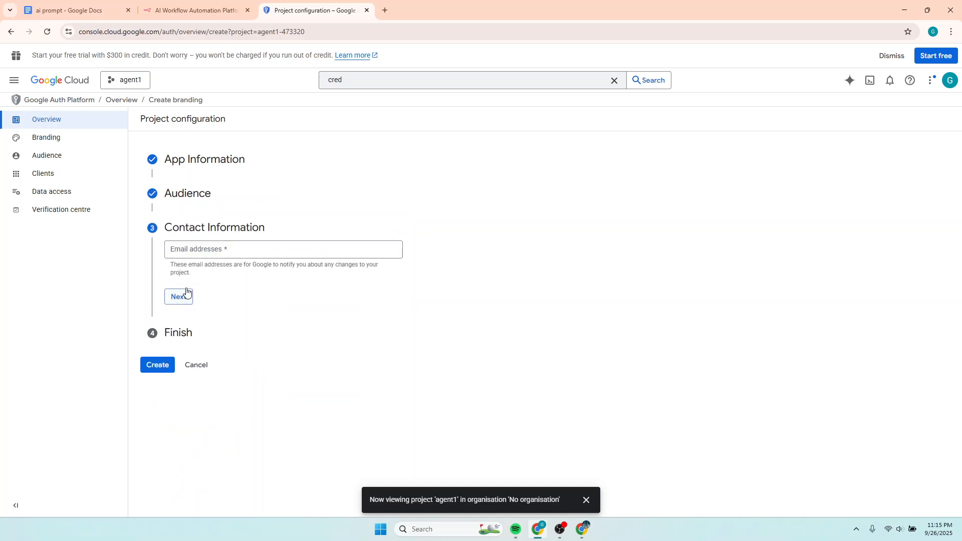
Copy the signed-in Google account's email address from a new browser tab for the contact information field.
{"action": "left_click", "coordinate": [188, 254]}
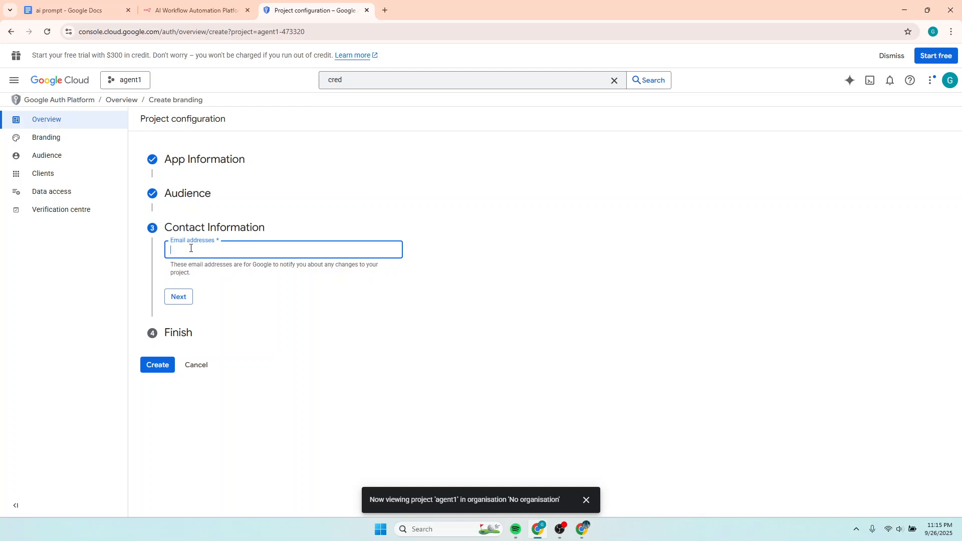
{"action": "left_click", "coordinate": [385, 10]}
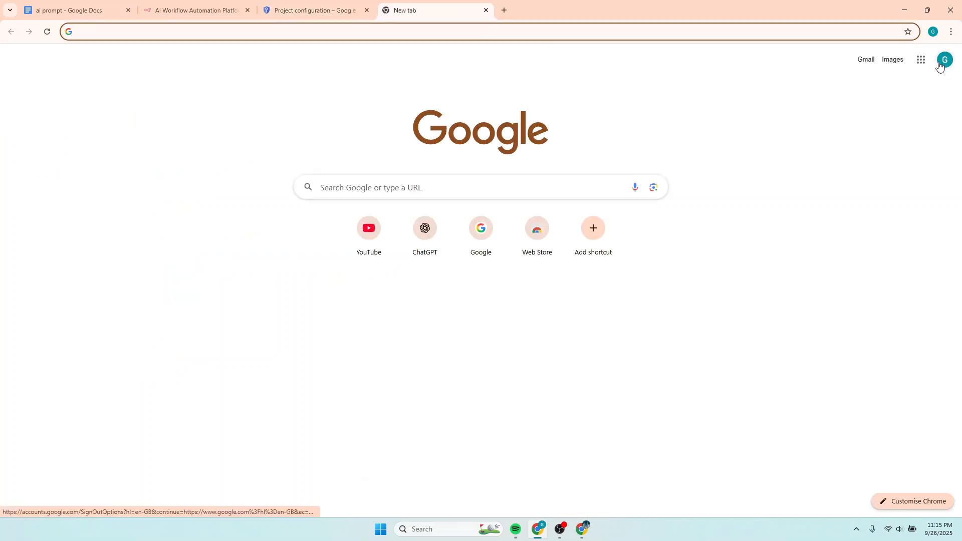
{"action": "left_click", "coordinate": [945, 59]}
{"action": "left_click_drag", "start_coordinate": [910, 91], "coordinate": [782, 93]}
{"action": "key", "text": "ctrl+c"}
{"action": "right_click", "coordinate": [806, 93]}
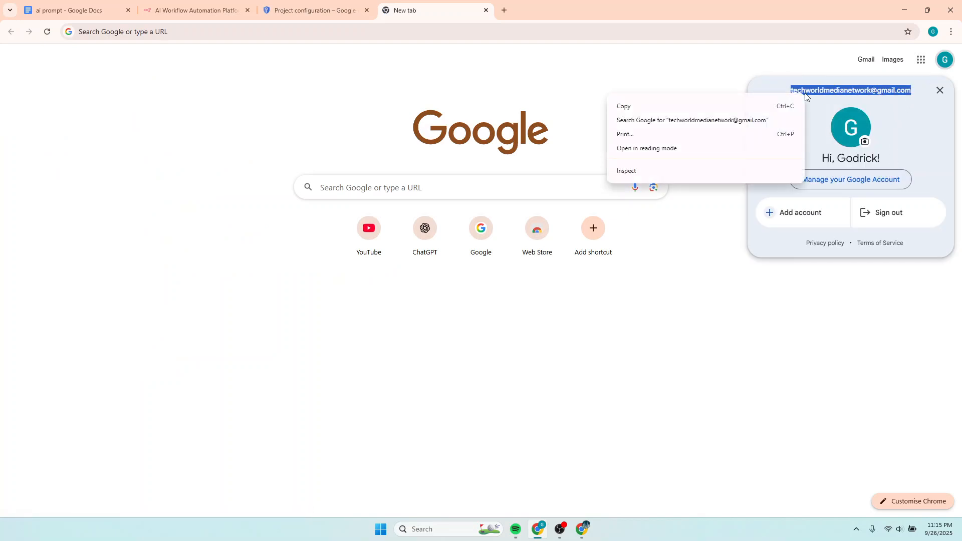
{"action": "left_click", "coordinate": [639, 105]}
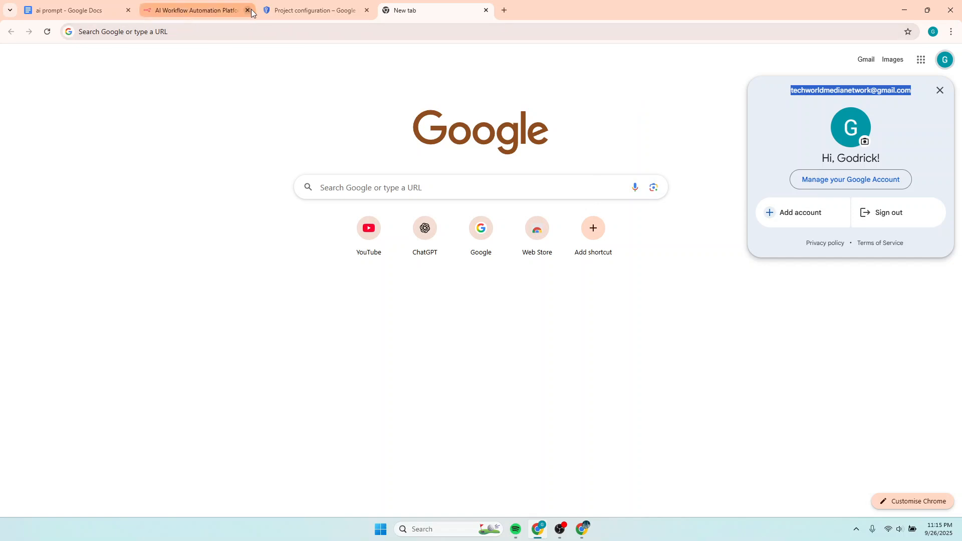
Enter the account's email as contact information, agree to the Google API services user data policy, and create the OAuth configuration.
{"action": "left_click", "coordinate": [279, 11]}
{"action": "key", "text": "ctrl+v"}
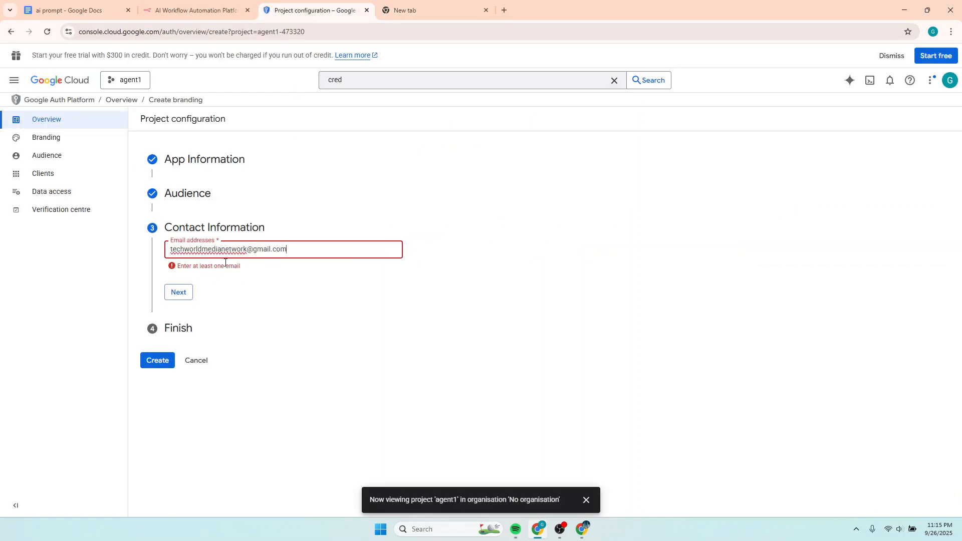
{"action": "left_click", "coordinate": [176, 293]}
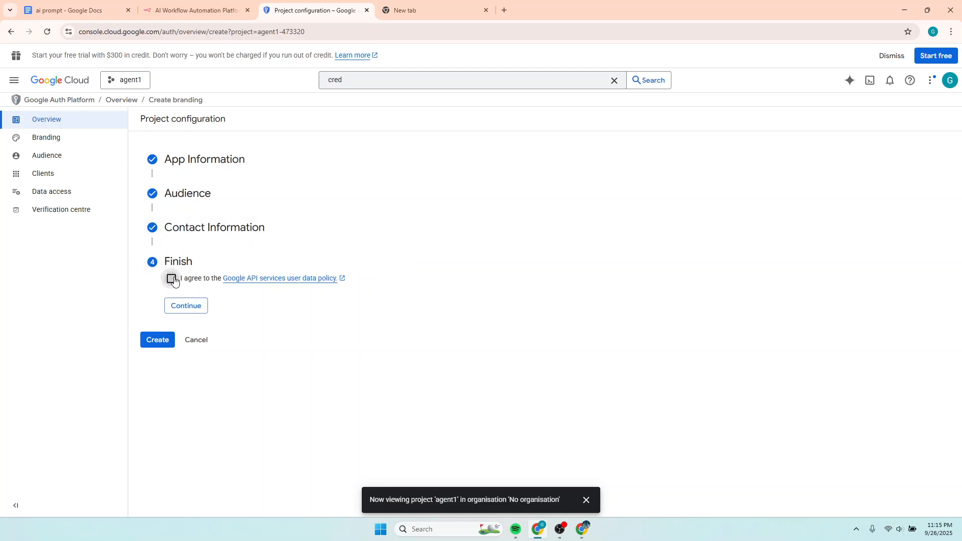
{"action": "left_click", "coordinate": [182, 306]}
{"action": "left_click", "coordinate": [162, 297]}
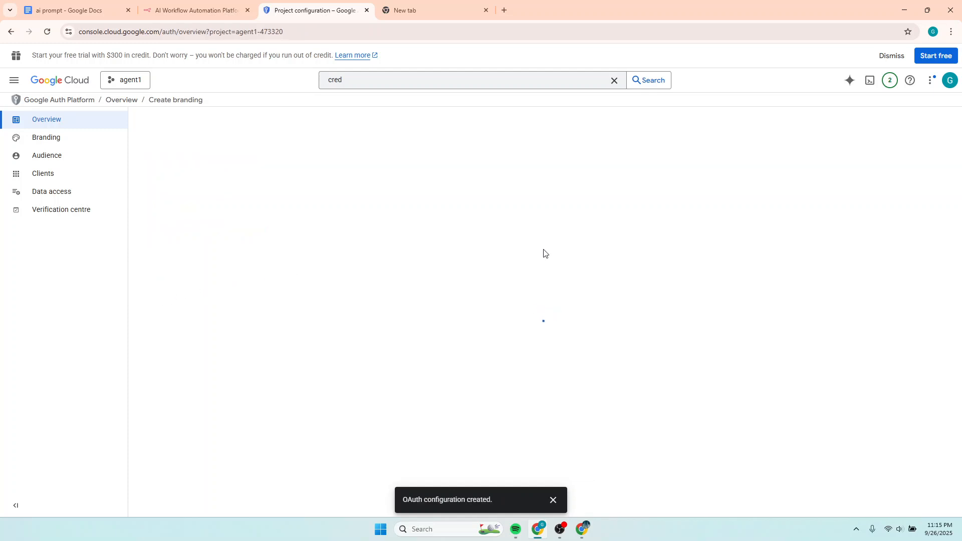
Add the copied Google account email as a test user in the app's Audience settings and save it.
{"action": "left_click", "coordinate": [55, 159]}
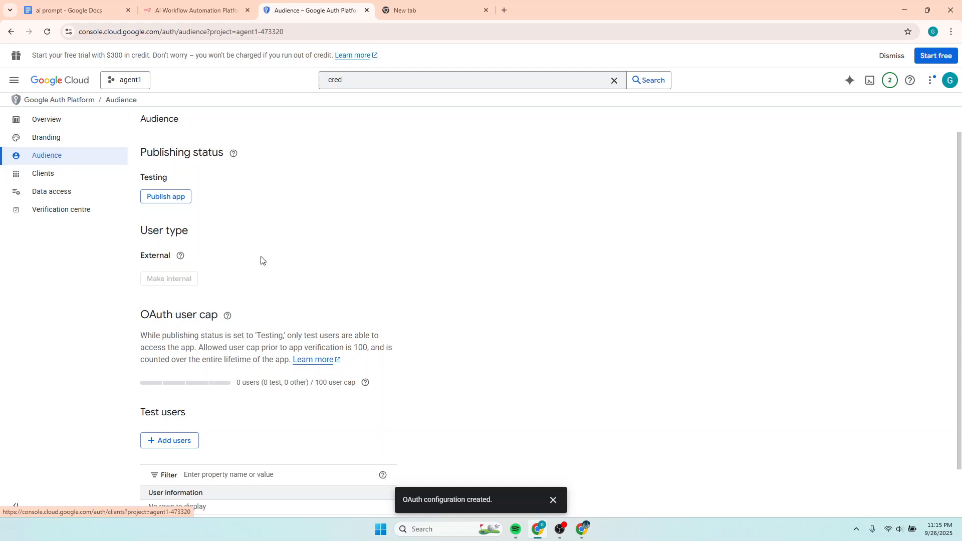
{"action": "scroll", "coordinate": [349, 278], "scroll_direction": "down", "scroll_amount": 2}
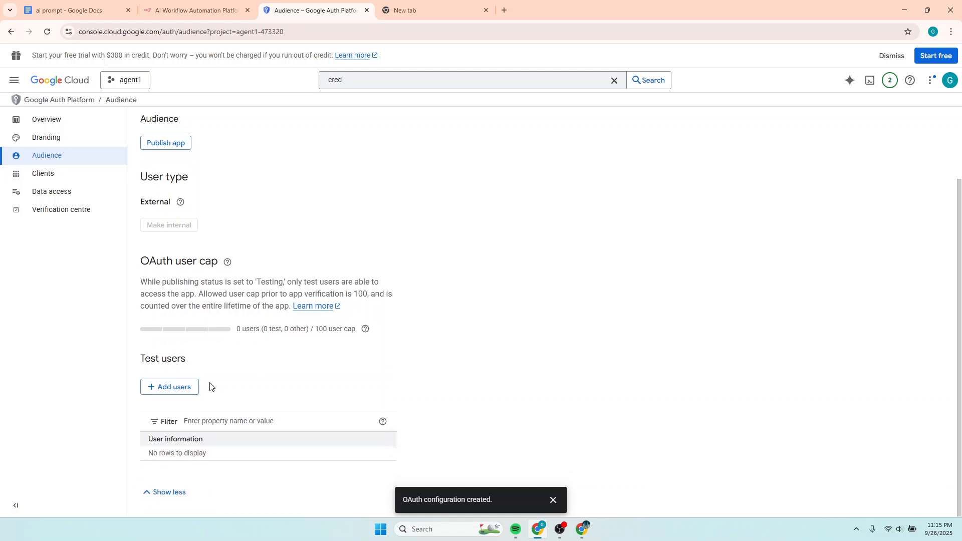
{"action": "left_click", "coordinate": [165, 387]}
{"action": "left_click", "coordinate": [627, 148]}
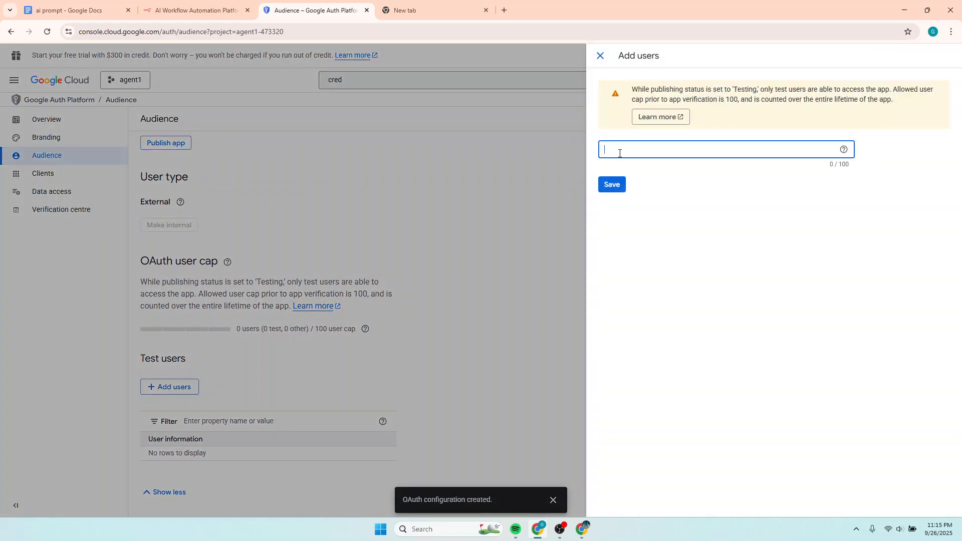
{"action": "key", "text": "ctrl+v"}
{"action": "left_click", "coordinate": [615, 186]}
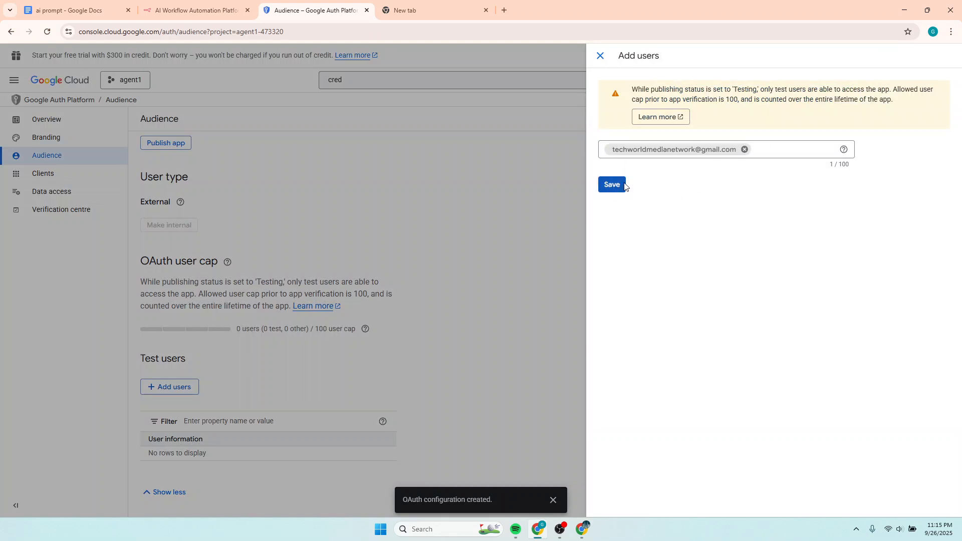
{"action": "left_click", "coordinate": [612, 186]}
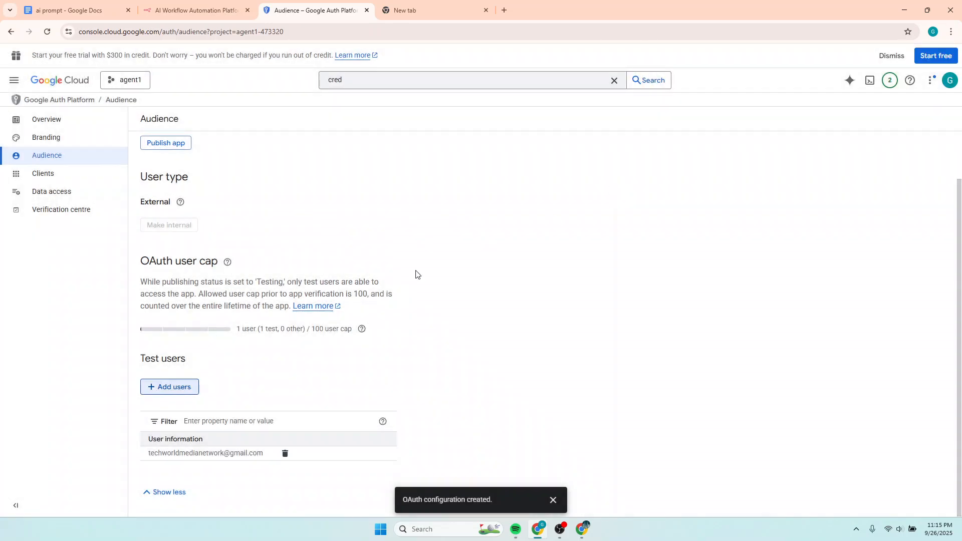
Return to the Credentials page and start a new OAuth client ID with the application type Web application.
{"action": "left_click", "coordinate": [362, 85]}
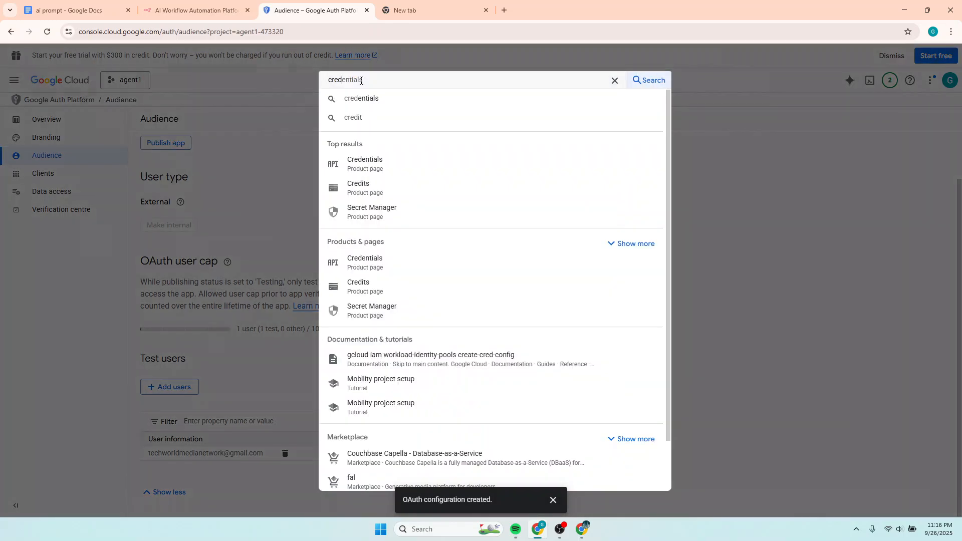
{"action": "left_click", "coordinate": [366, 166]}
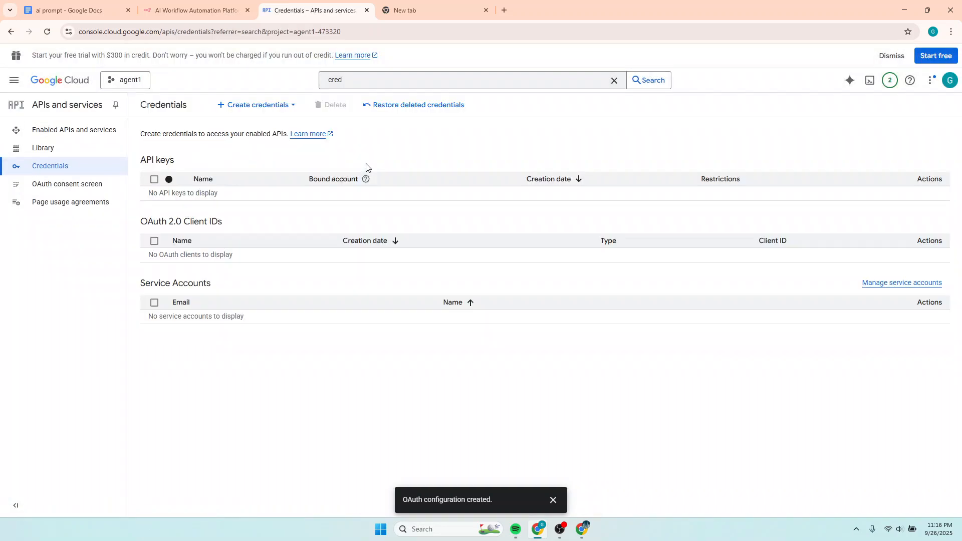
{"action": "left_click", "coordinate": [254, 106]}
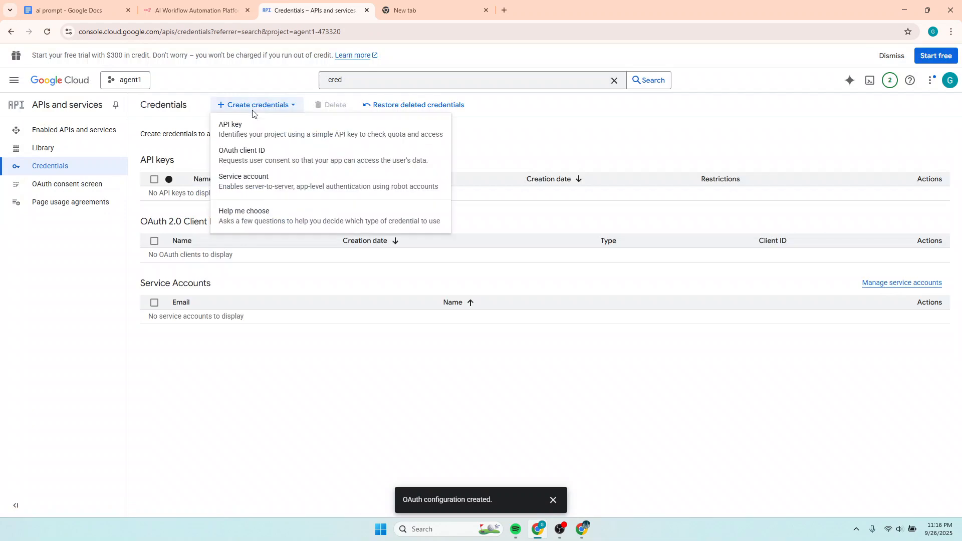
{"action": "left_click", "coordinate": [245, 153]}
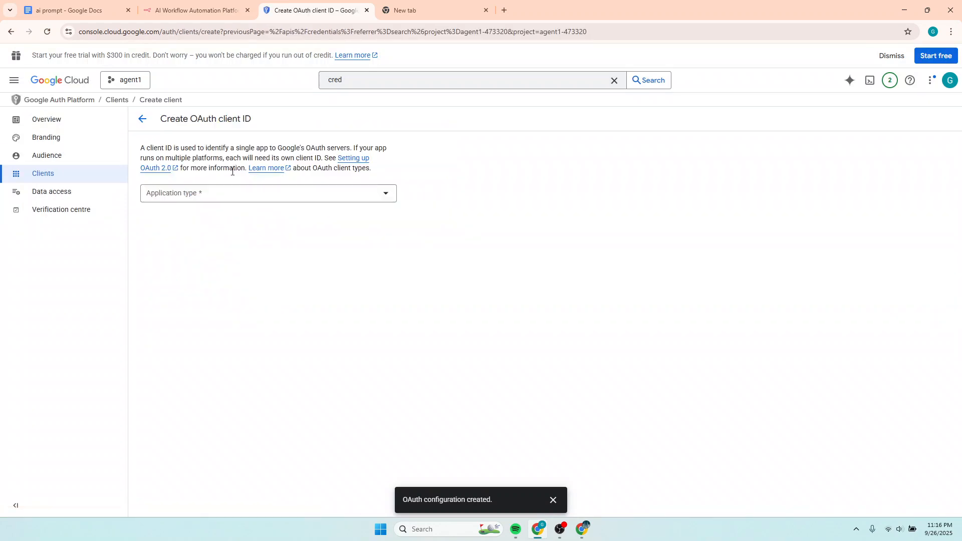
{"action": "left_click", "coordinate": [221, 196]}
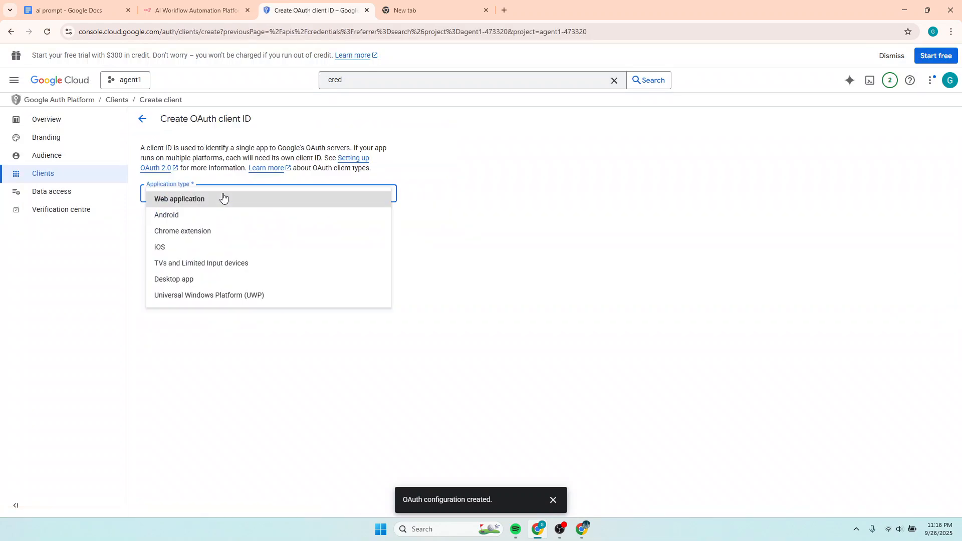
{"action": "left_click", "coordinate": [193, 201]}
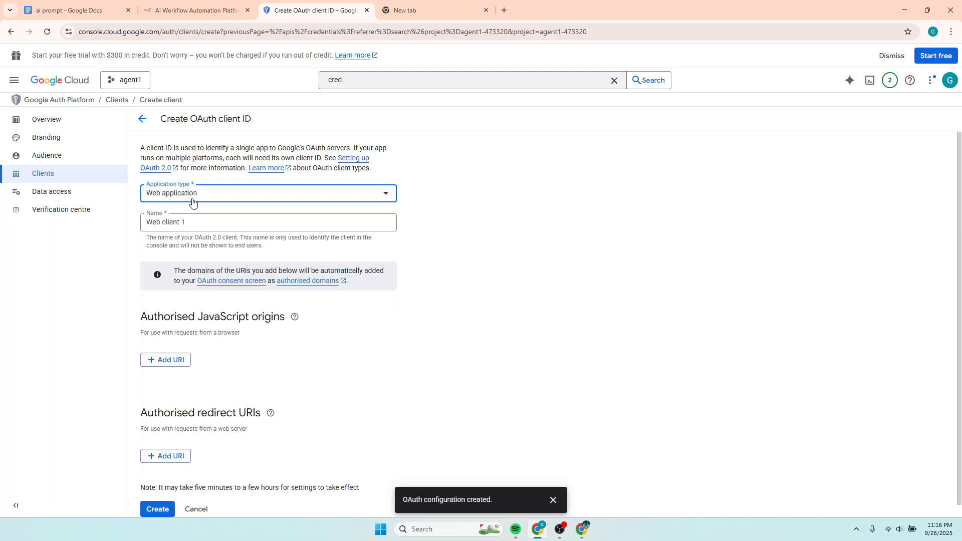
{"action": "scroll", "coordinate": [212, 262], "scroll_direction": "down", "scroll_amount": 1}
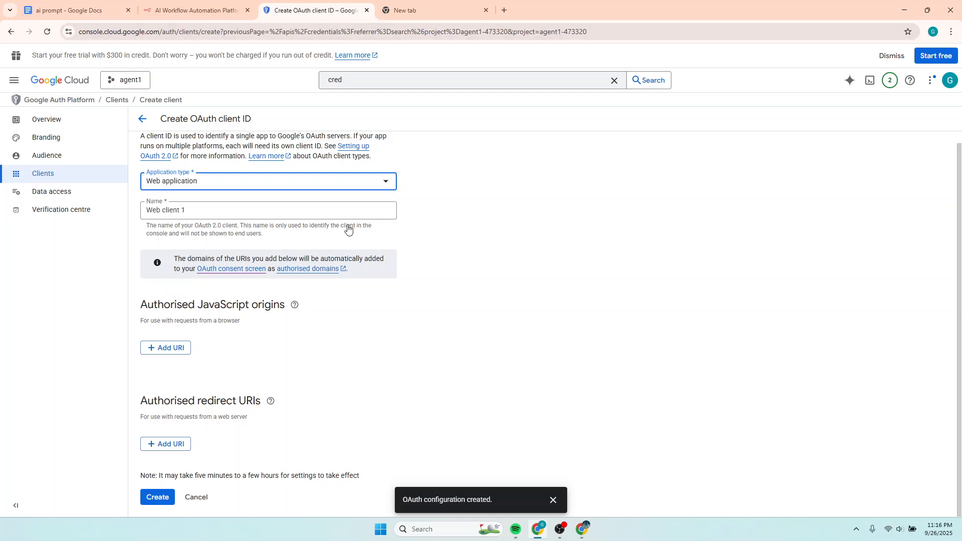
Copy the OAuth Redirect URL from the n8n Google Sheets credential, add it as an authorised redirect URI, and create the client.
{"action": "left_click", "coordinate": [582, 529]}
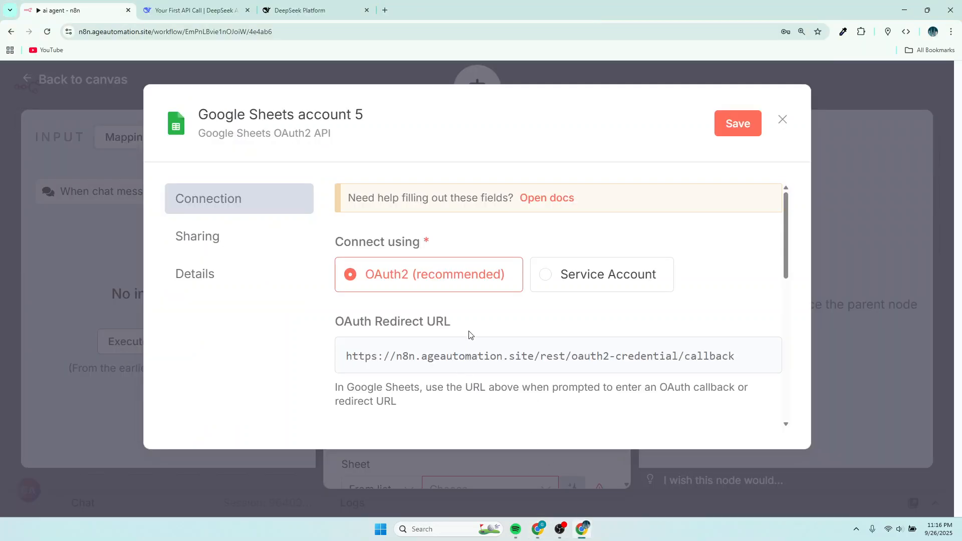
{"action": "left_click", "coordinate": [713, 357]}
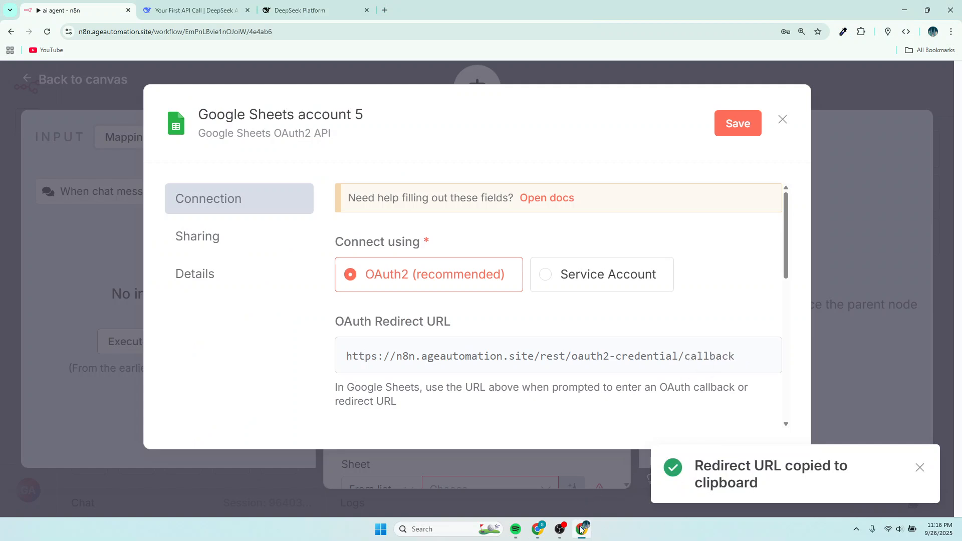
{"action": "mouse_move", "coordinate": [581, 528]}
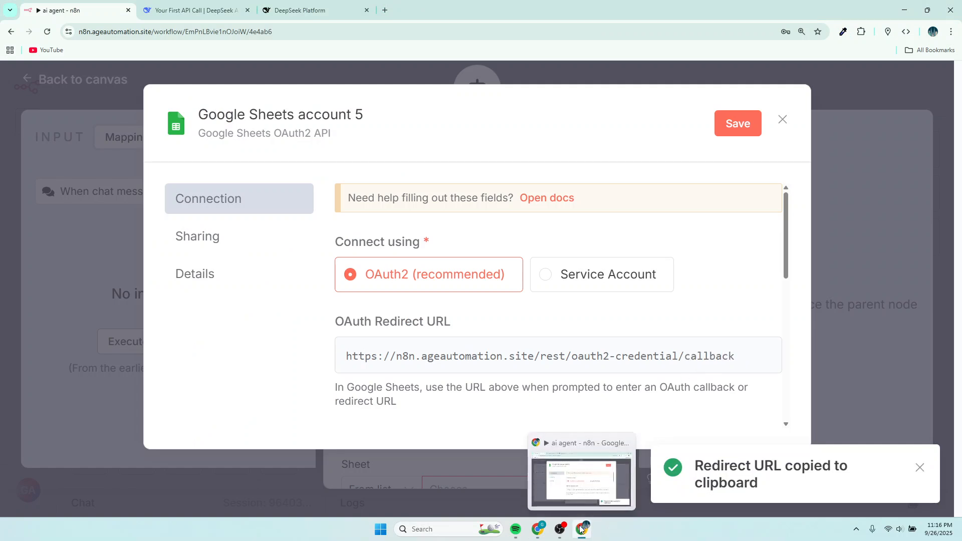
{"action": "left_click", "coordinate": [581, 529]}
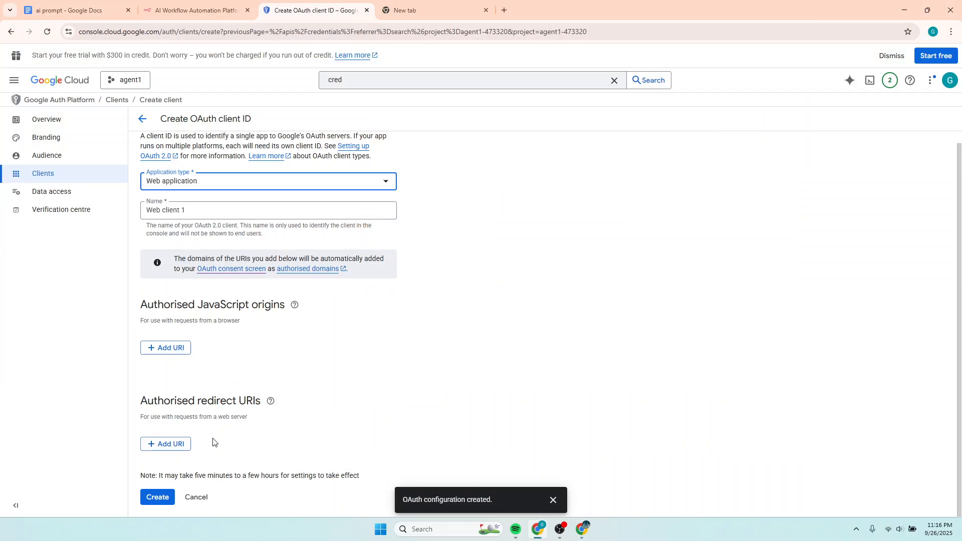
{"action": "left_click", "coordinate": [176, 444]}
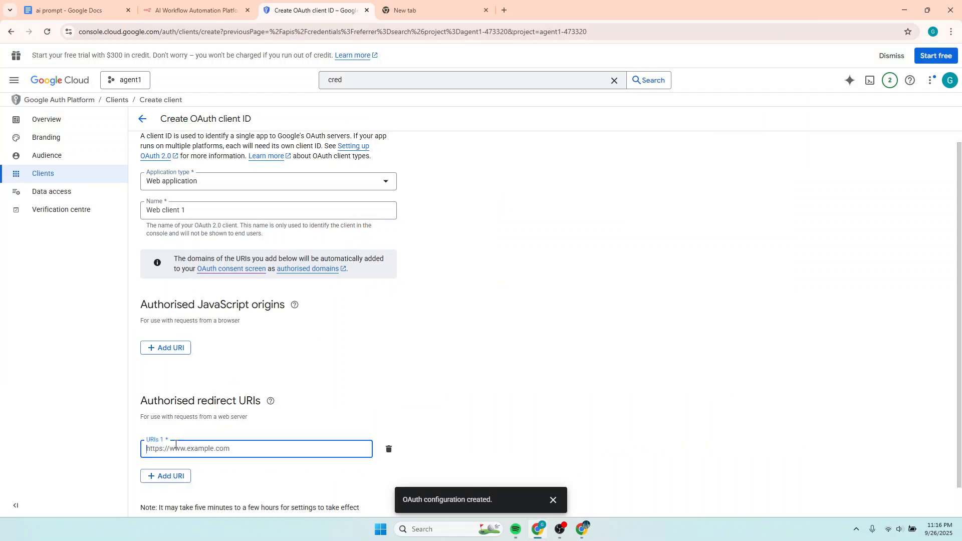
{"action": "key", "text": "ctrl+v"}
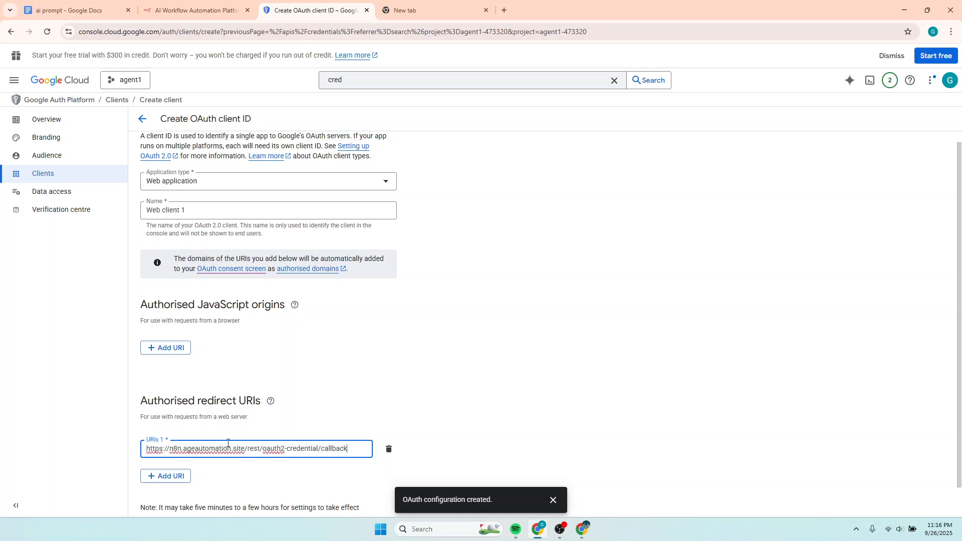
{"action": "scroll", "coordinate": [439, 374], "scroll_direction": "down", "scroll_amount": 1}
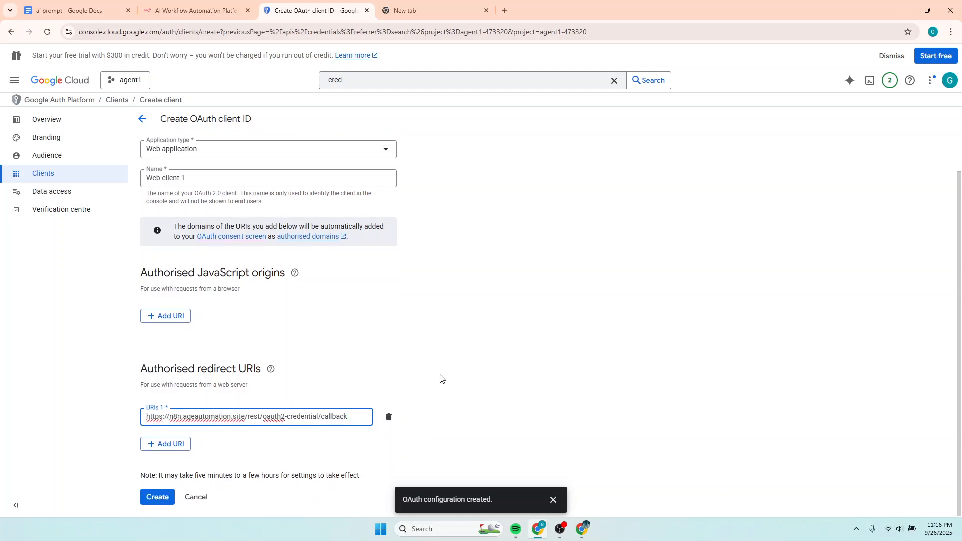
{"action": "left_click", "coordinate": [158, 498]}
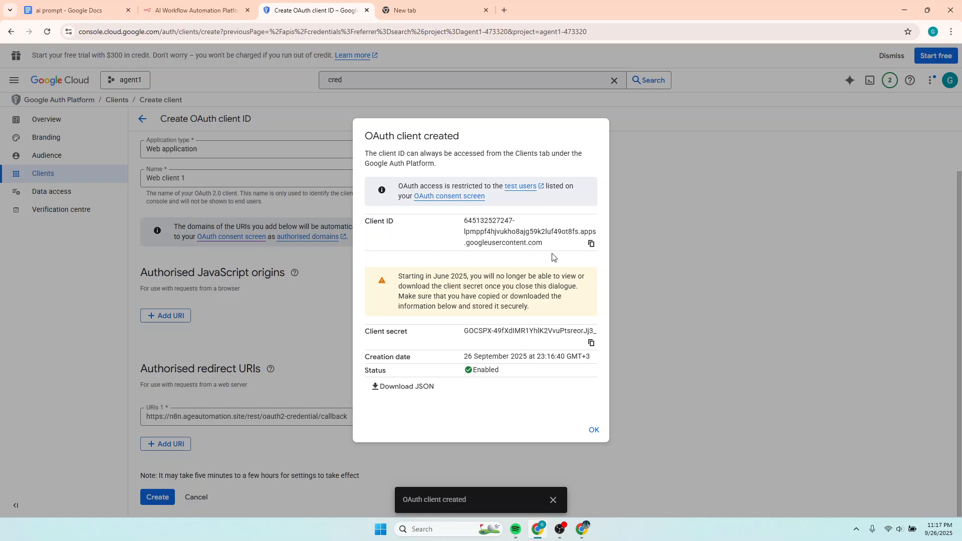
Copy the new OAuth client's ID into the Client ID field of the n8n Google Sheets credential.
{"action": "left_click", "coordinate": [591, 243]}
{"action": "left_click", "coordinate": [200, 10]}
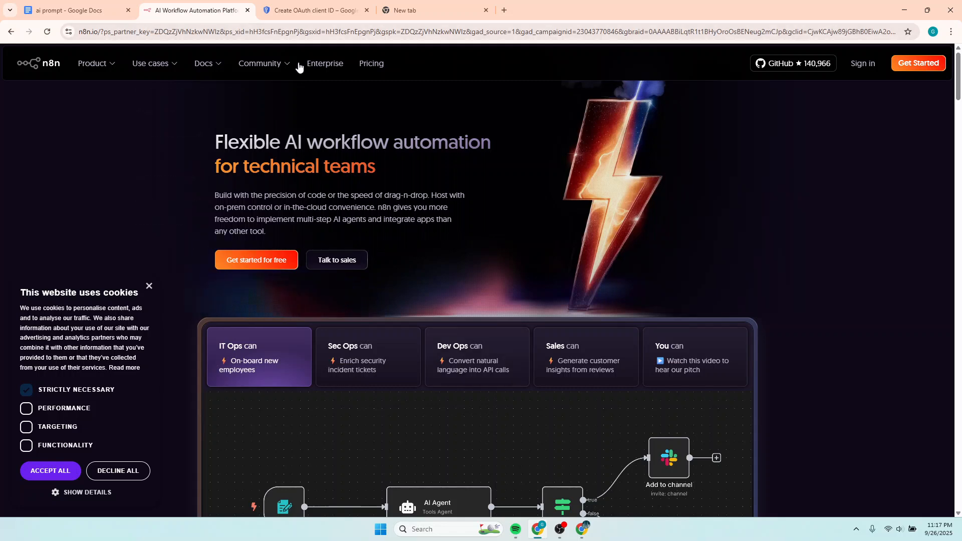
{"action": "left_click", "coordinate": [247, 10]}
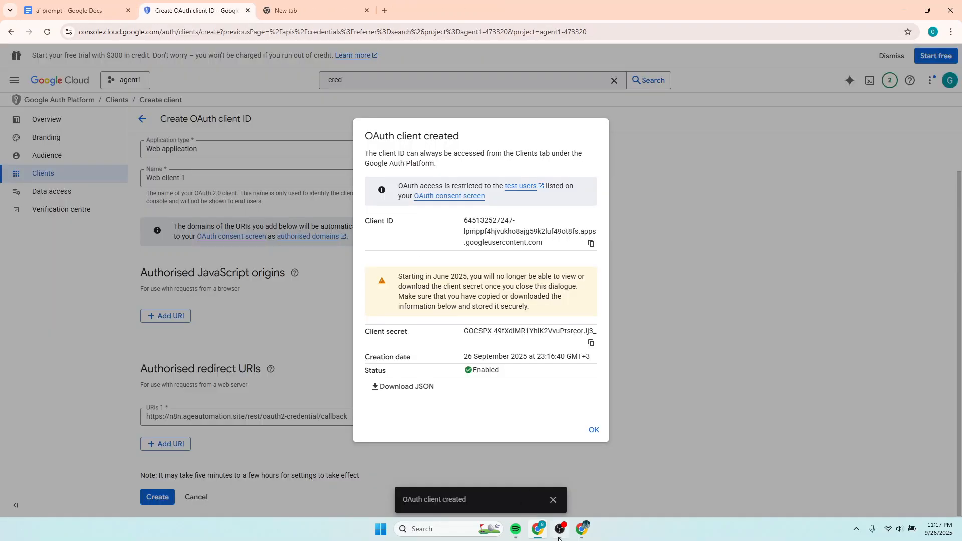
{"action": "left_click", "coordinate": [582, 530]}
{"action": "scroll", "coordinate": [430, 351], "scroll_direction": "down", "scroll_amount": 2}
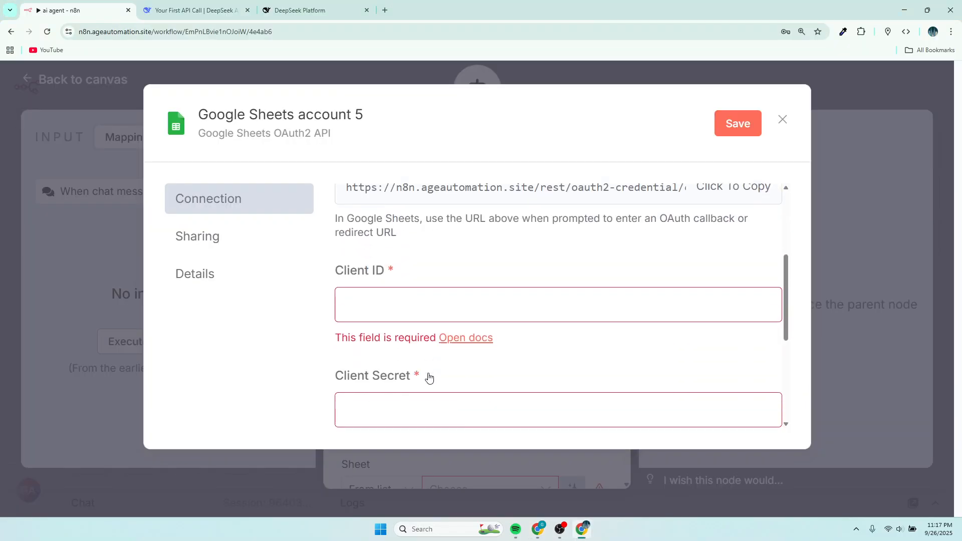
{"action": "left_click", "coordinate": [382, 279]}
{"action": "key", "text": "ctrl+v"}
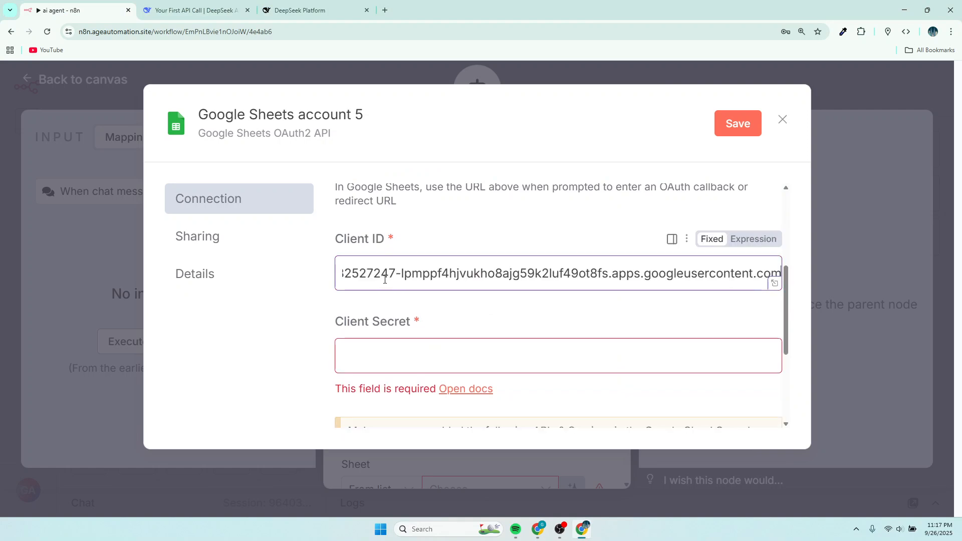
Copy the OAuth client secret from Google Cloud into the Client Secret field of the n8n Google Sheets credential and save the credential.
{"action": "left_click", "coordinate": [538, 529]}
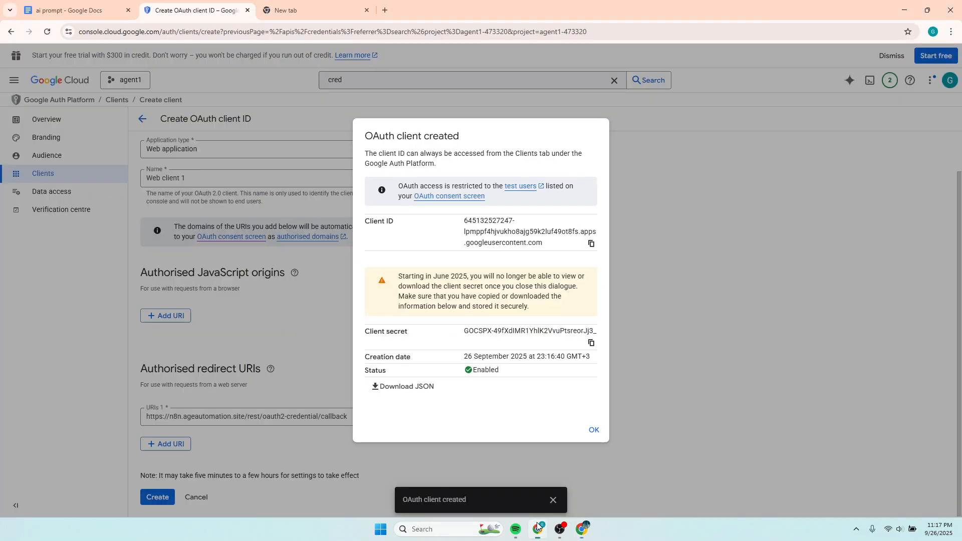
{"action": "left_click", "coordinate": [592, 344]}
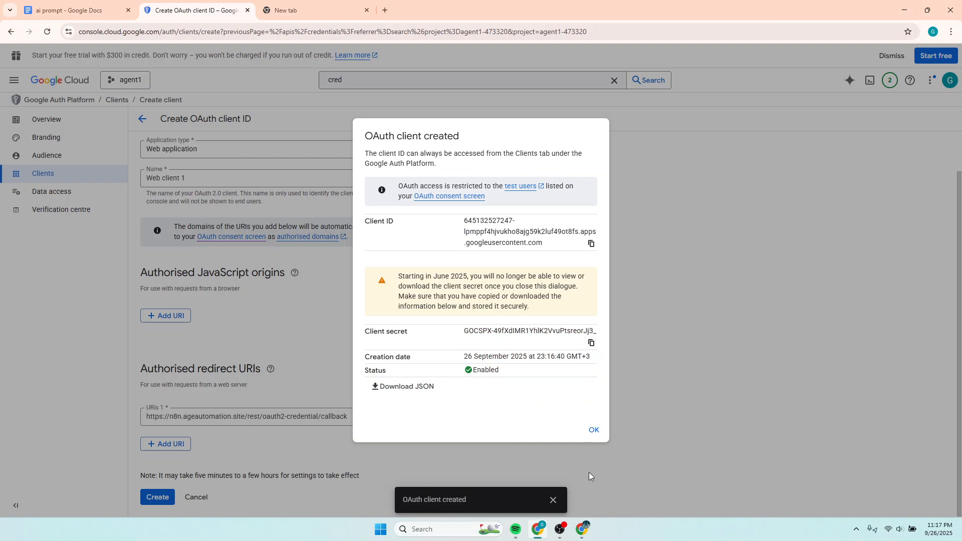
{"action": "left_click", "coordinate": [582, 532]}
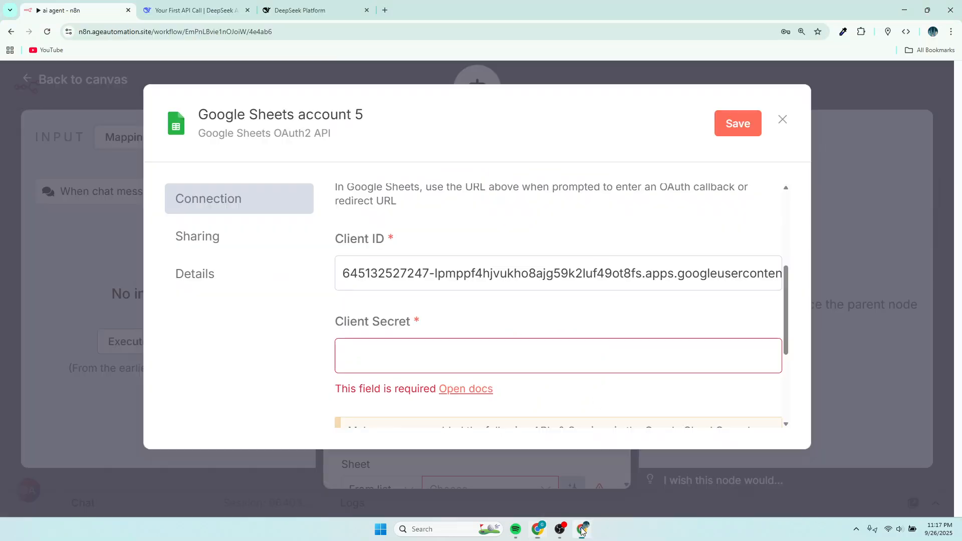
{"action": "left_click", "coordinate": [380, 355]}
{"action": "key", "text": "ctrl+v"}
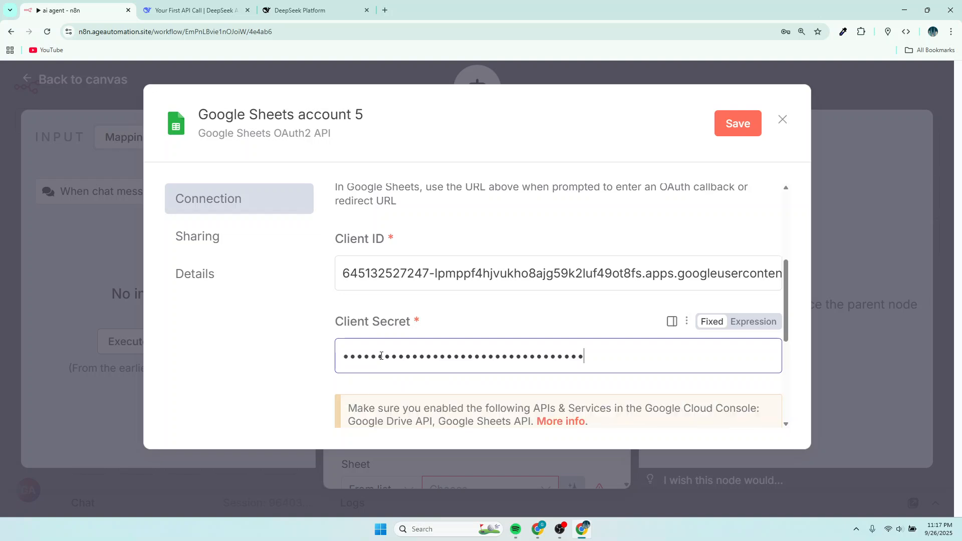
{"action": "scroll", "coordinate": [441, 329], "scroll_direction": "down", "scroll_amount": 4}
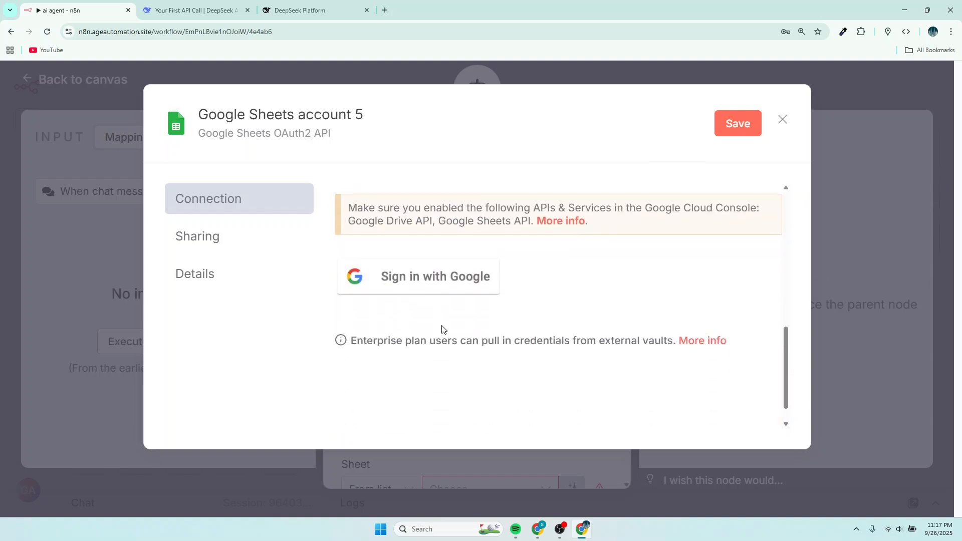
{"action": "scroll", "coordinate": [442, 329], "scroll_direction": "up", "scroll_amount": 3}
{"action": "left_click", "coordinate": [737, 124]}
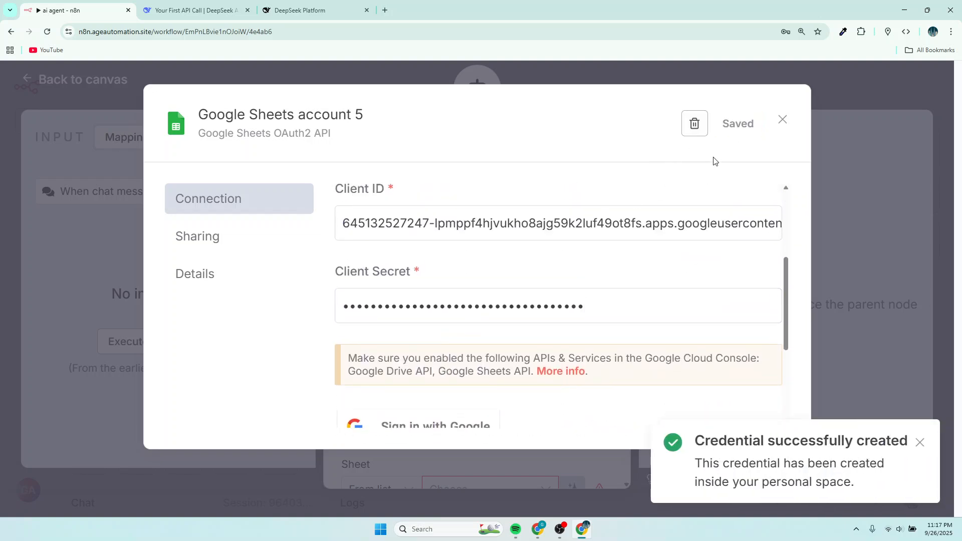
Close the new OAuth client's details in Google Cloud and start the Google sign-in from the n8n Google Sheets credential.
{"action": "scroll", "coordinate": [459, 360], "scroll_direction": "down", "scroll_amount": 3}
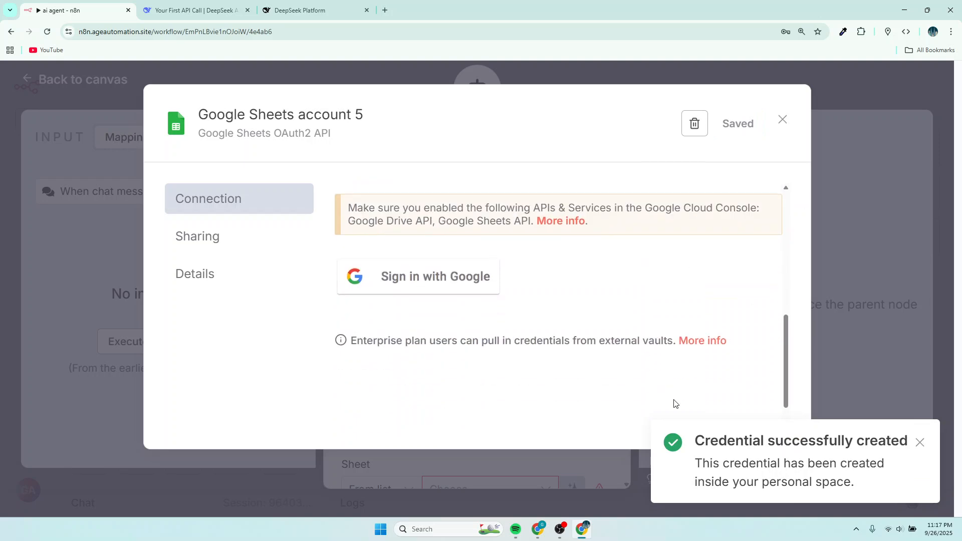
{"action": "left_click", "coordinate": [538, 529]}
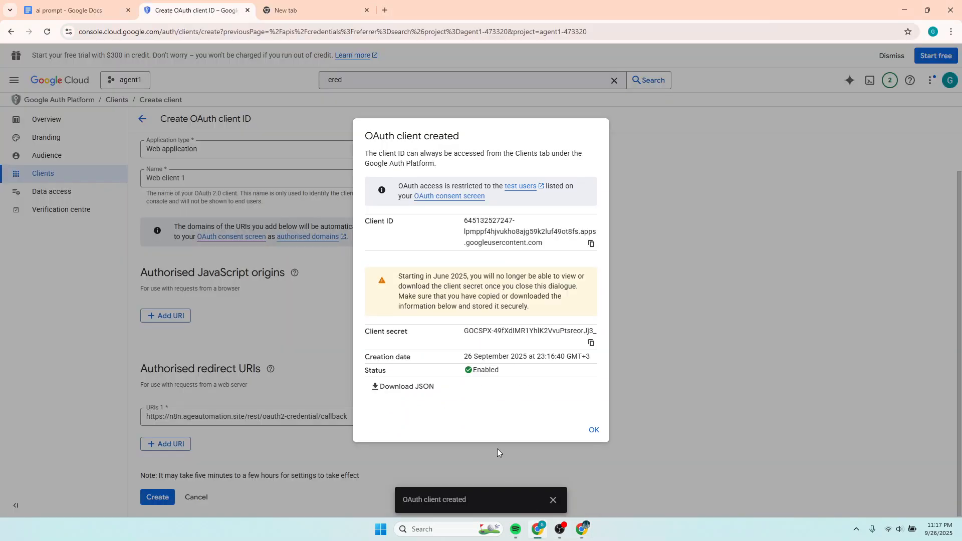
{"action": "left_click", "coordinate": [594, 430]}
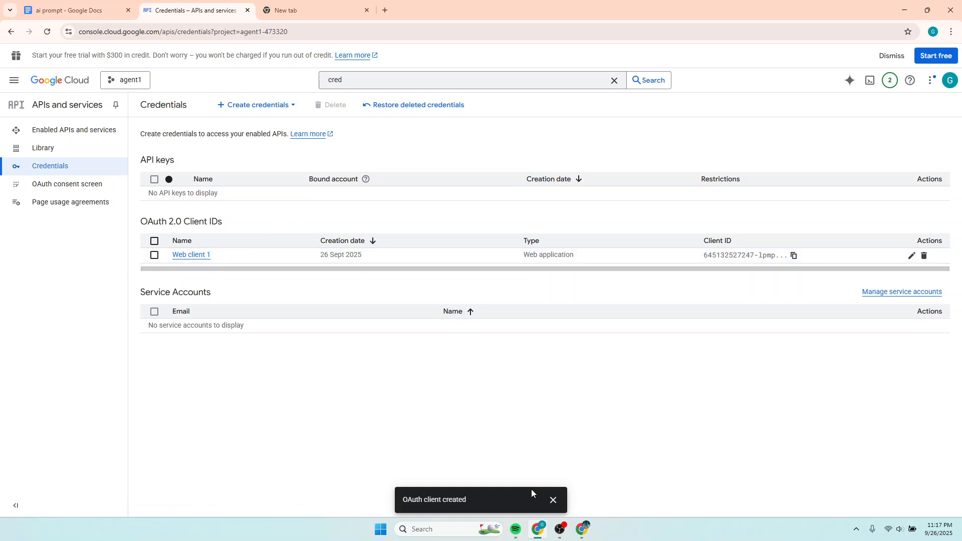
{"action": "left_click", "coordinate": [582, 529]}
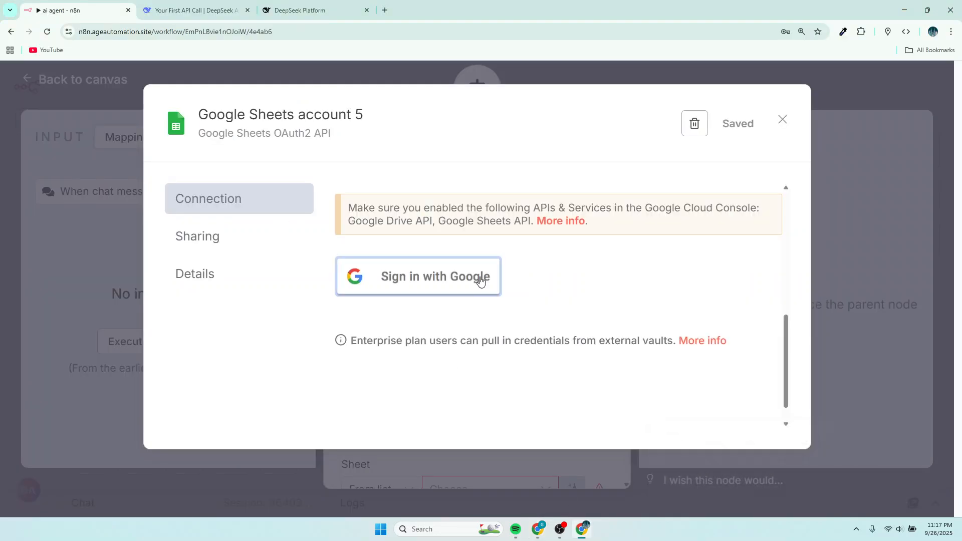
{"action": "left_click", "coordinate": [422, 280]}
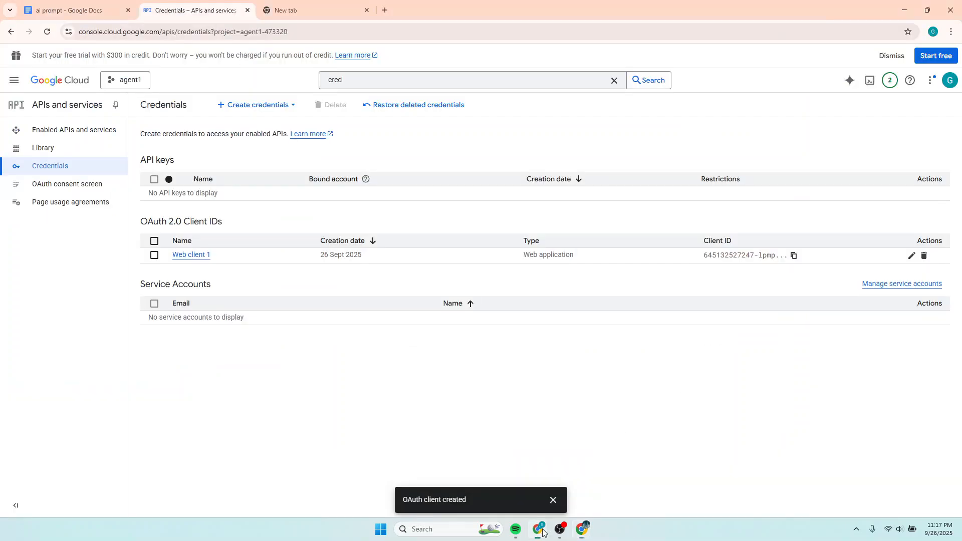
Copy the Google account's e-mail address from the account details in the Chrome window used for Google Cloud.
{"action": "left_click", "coordinate": [539, 530]}
{"action": "mouse_move", "coordinate": [562, 525]}
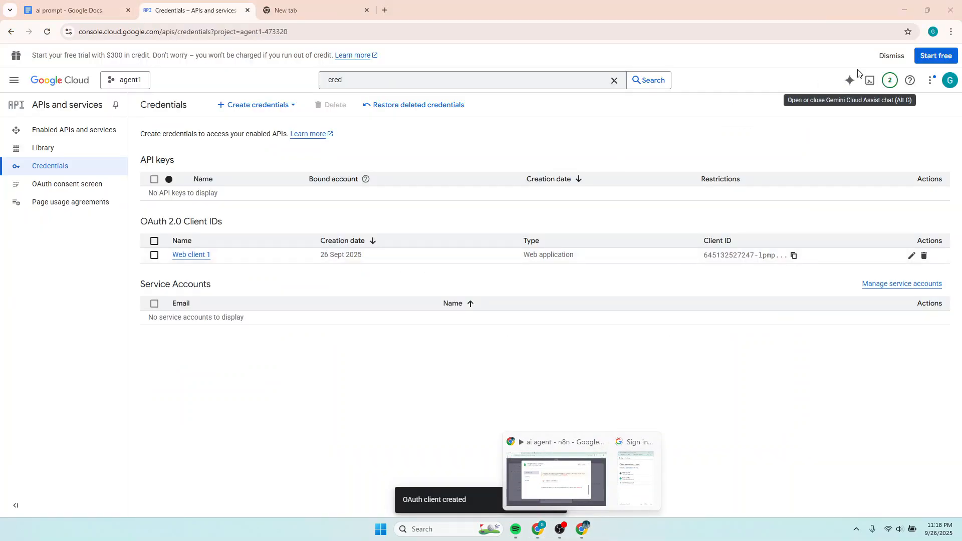
{"action": "left_click", "coordinate": [323, 13]}
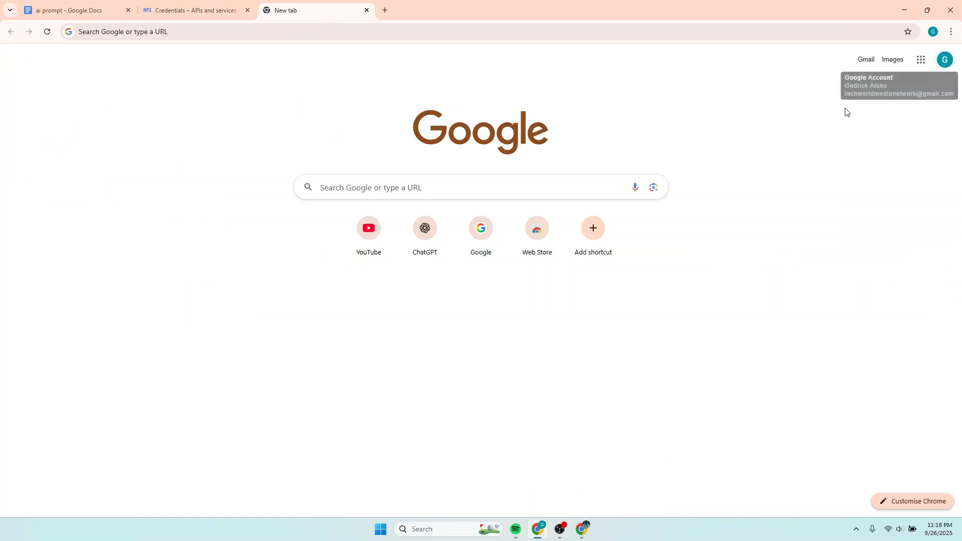
{"action": "left_click", "coordinate": [921, 59]}
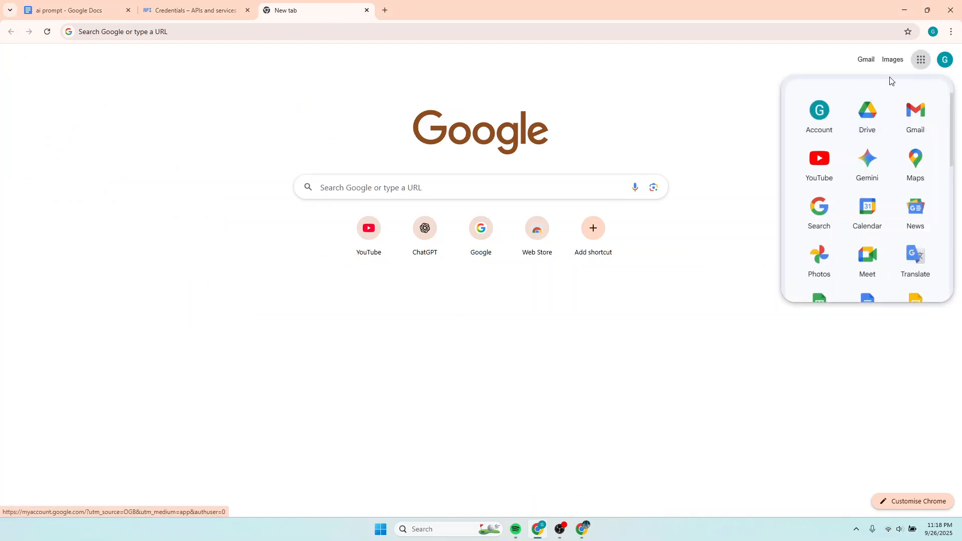
{"action": "left_click", "coordinate": [944, 60]}
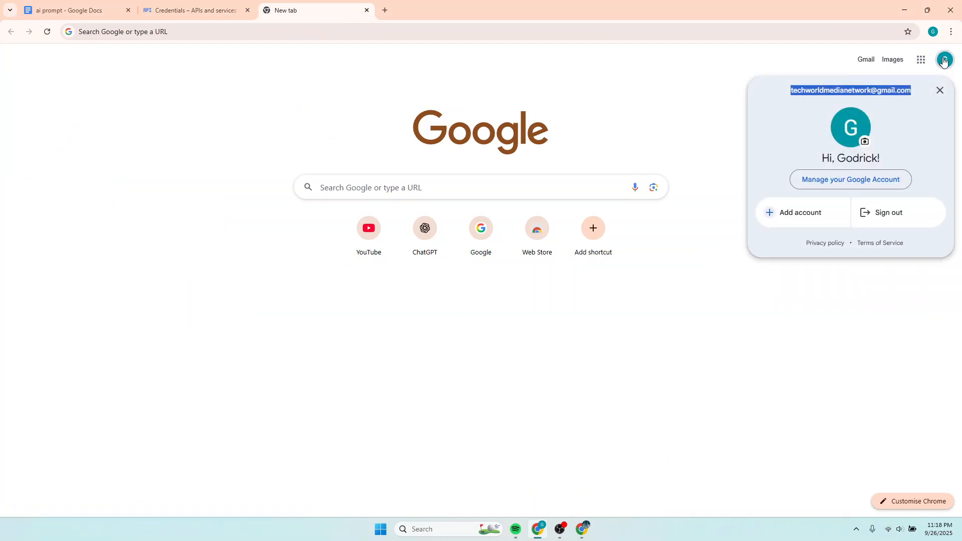
{"action": "right_click", "coordinate": [866, 89]}
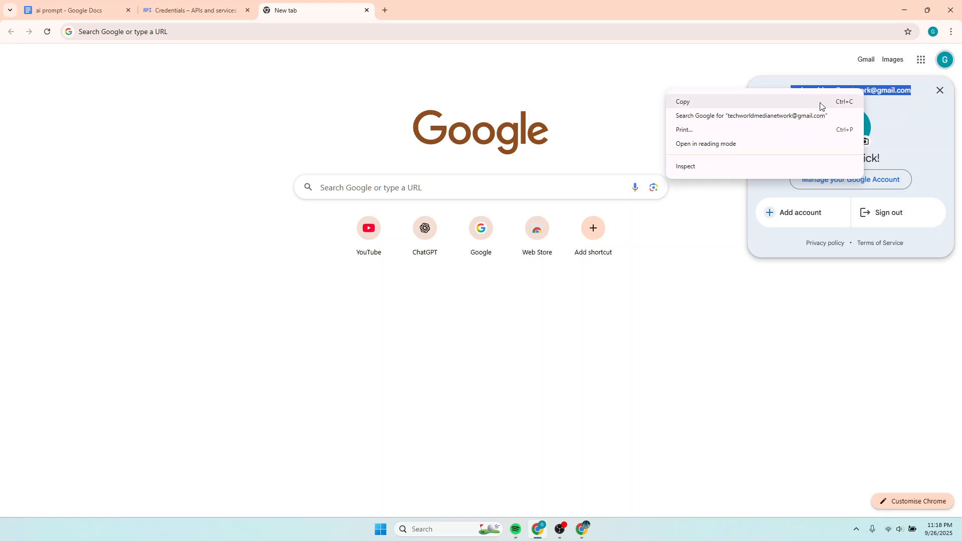
{"action": "left_click", "coordinate": [686, 103]}
In the n8n sign-in window, choose to use another account, enter the copied e-mail address and the account password, and submit them.
{"action": "left_click", "coordinate": [583, 533]}
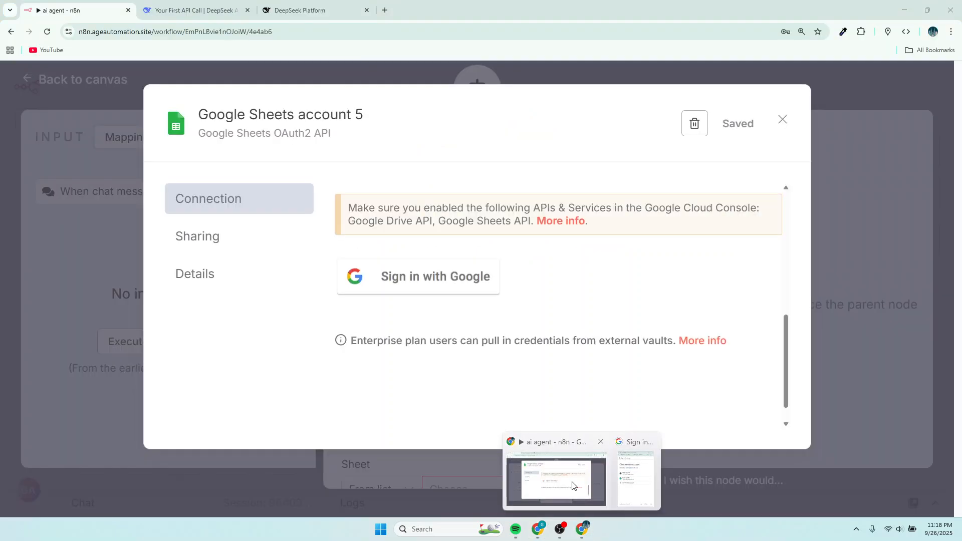
{"action": "left_click", "coordinate": [572, 482]}
{"action": "mouse_move", "coordinate": [582, 531]}
{"action": "left_click", "coordinate": [631, 485]}
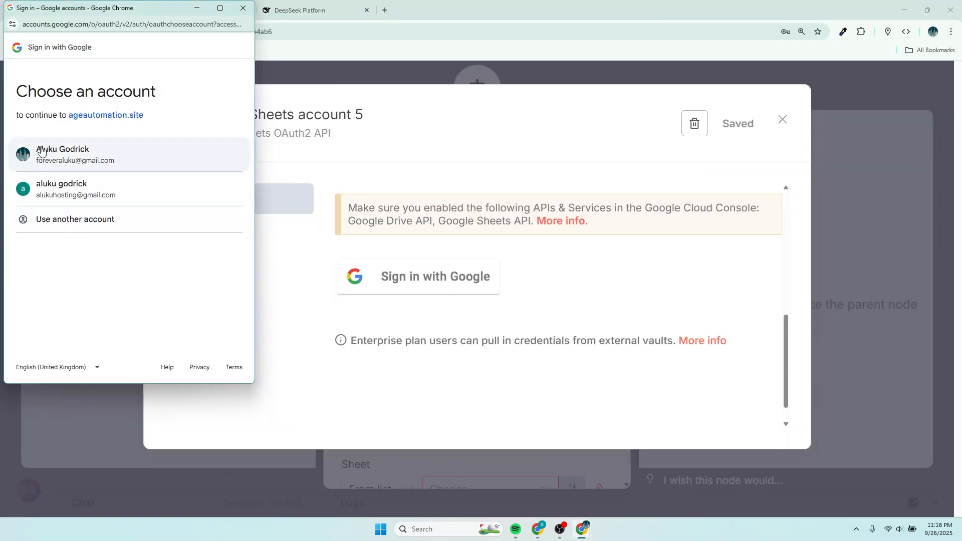
{"action": "left_click", "coordinate": [65, 221]}
{"action": "left_click", "coordinate": [53, 155]}
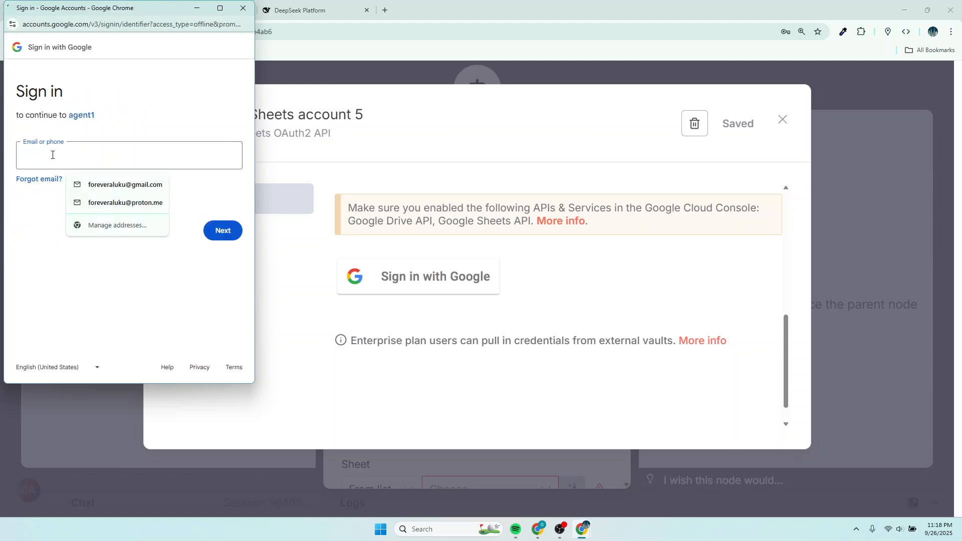
{"action": "left_click", "coordinate": [50, 187]}
{"action": "left_click", "coordinate": [219, 235]}
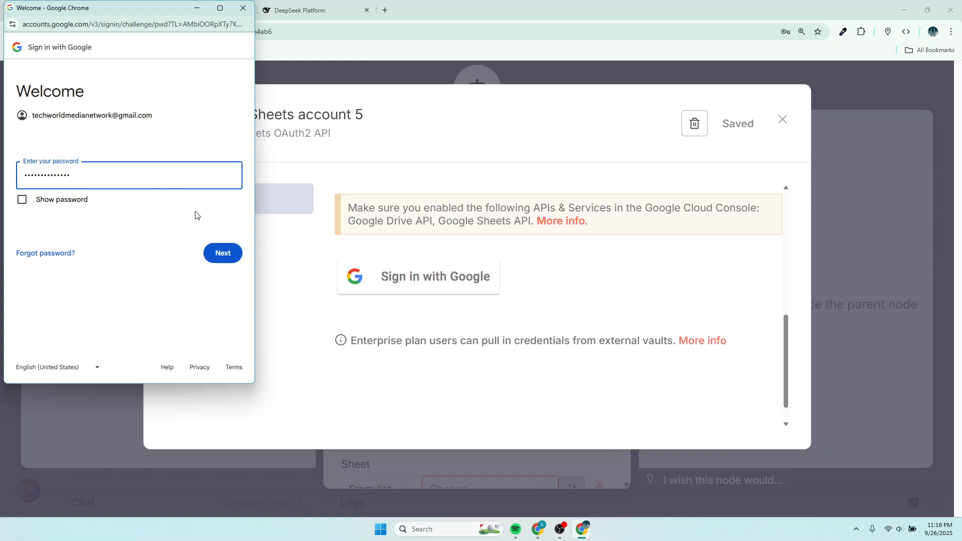
{"action": "left_click", "coordinate": [233, 253]}
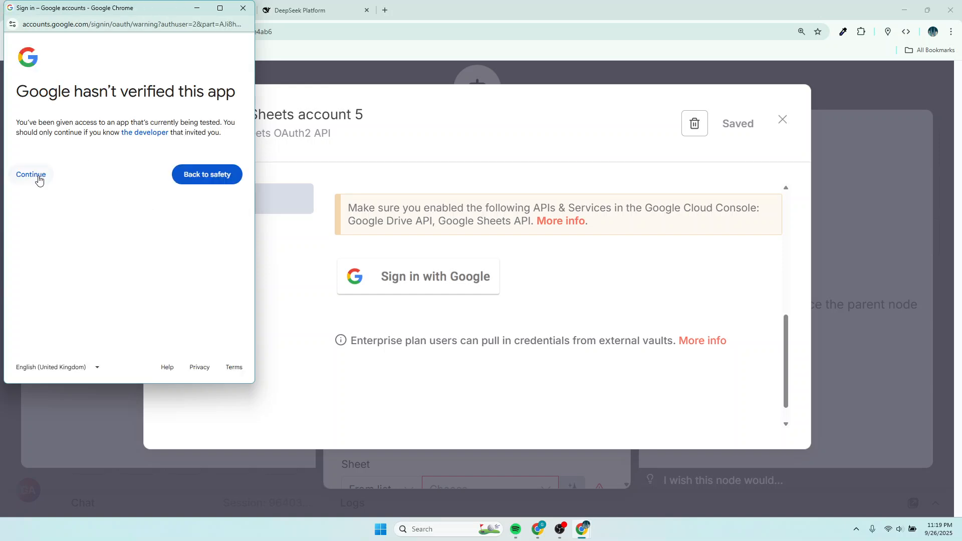
Continue with the unverified app, grant all requested Google Drive and Sheets permissions, and close the Google Sheets credential.
{"action": "left_click", "coordinate": [39, 178]}
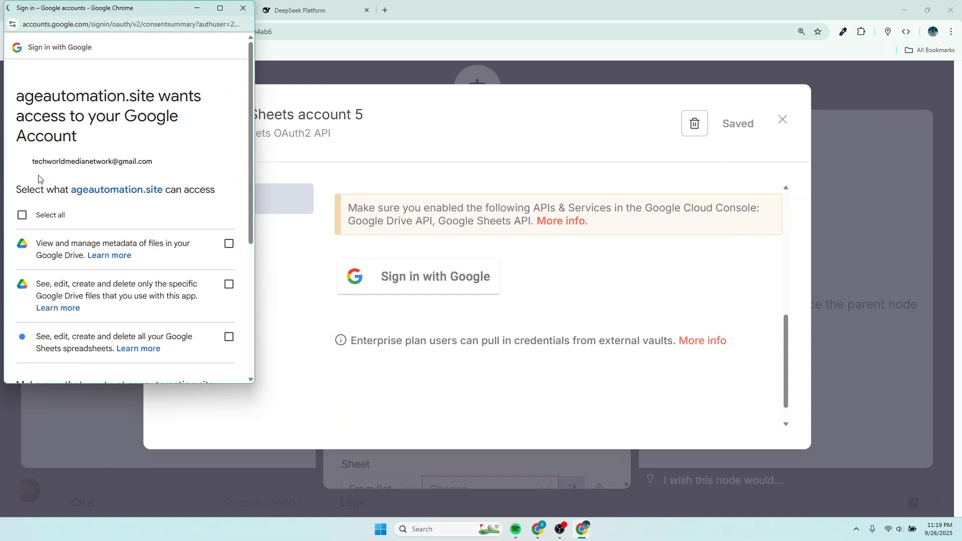
{"action": "left_click", "coordinate": [27, 217]}
{"action": "scroll", "coordinate": [156, 228], "scroll_direction": "down", "scroll_amount": 5}
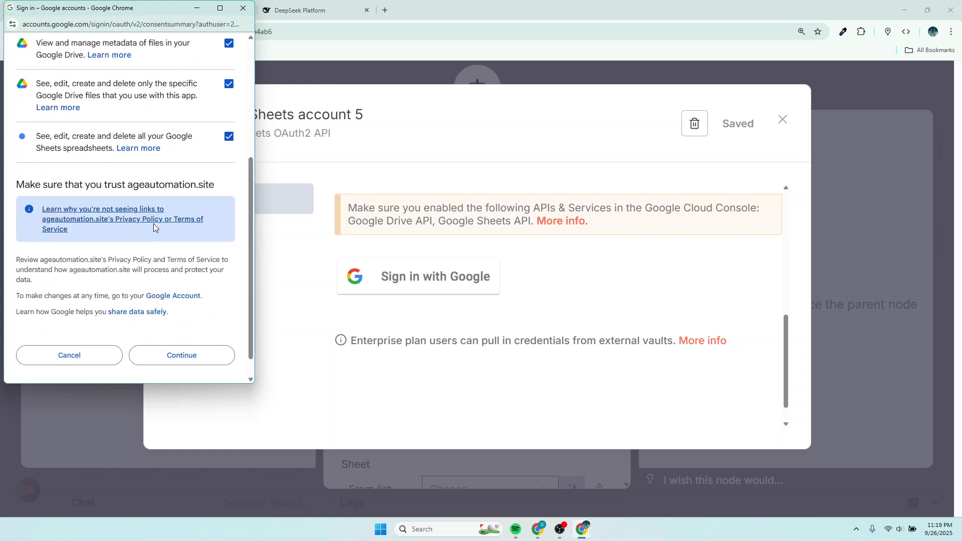
{"action": "left_click", "coordinate": [160, 331]}
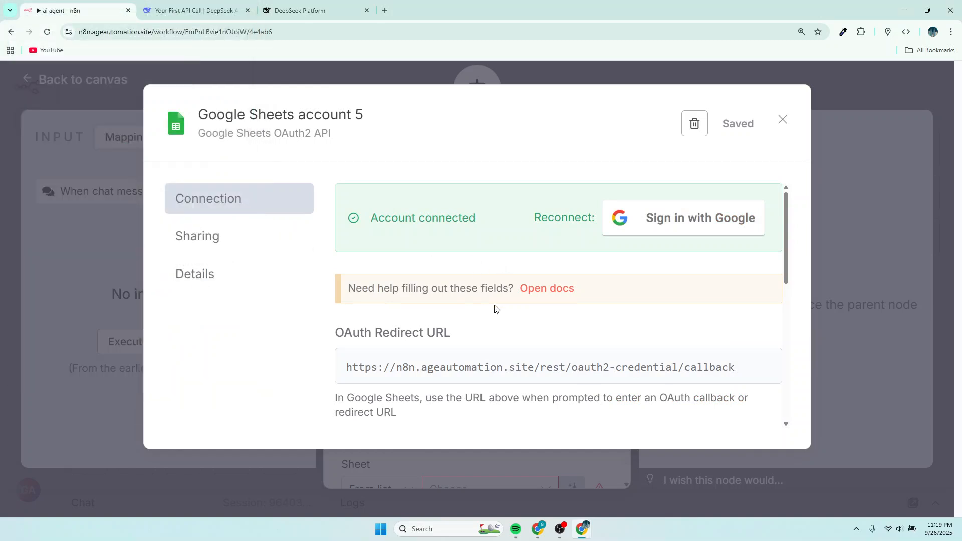
{"action": "scroll", "coordinate": [494, 308], "scroll_direction": "down", "scroll_amount": 6}
{"action": "scroll", "coordinate": [494, 308], "scroll_direction": "up", "scroll_amount": 6}
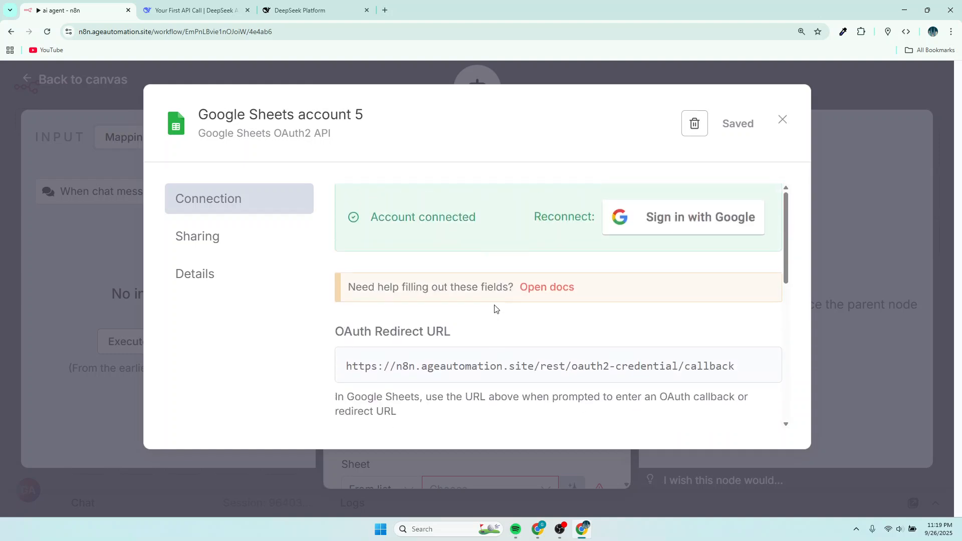
{"action": "left_click", "coordinate": [686, 74]}
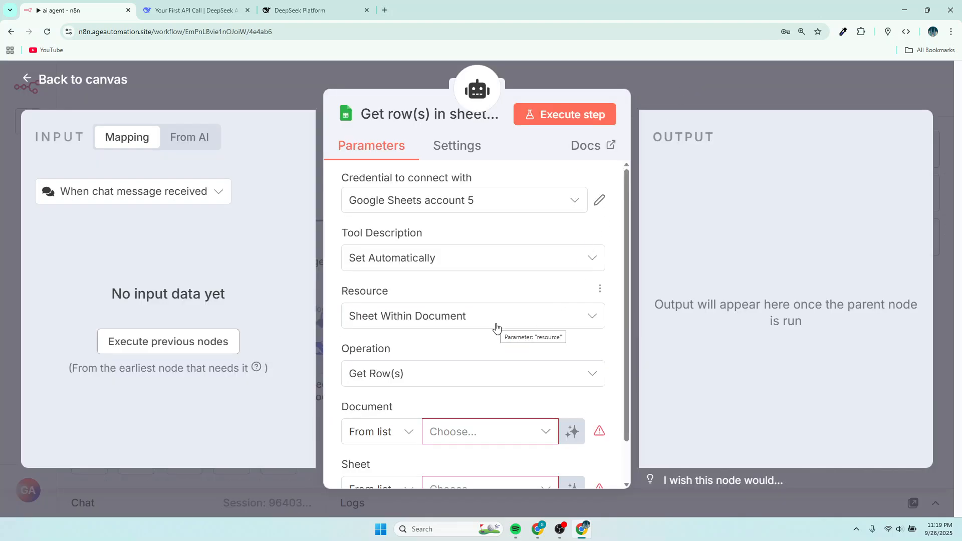
Let the model define the Document parameter of the Get row(s) in sheet tool.
{"action": "scroll", "coordinate": [486, 372], "scroll_direction": "down", "scroll_amount": 1}
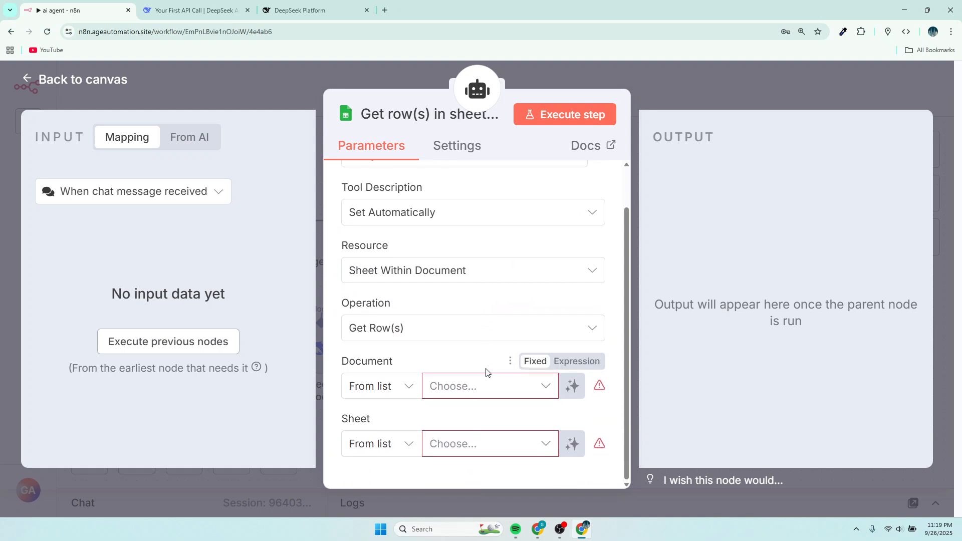
{"action": "scroll", "coordinate": [455, 341], "scroll_direction": "up", "scroll_amount": 1}
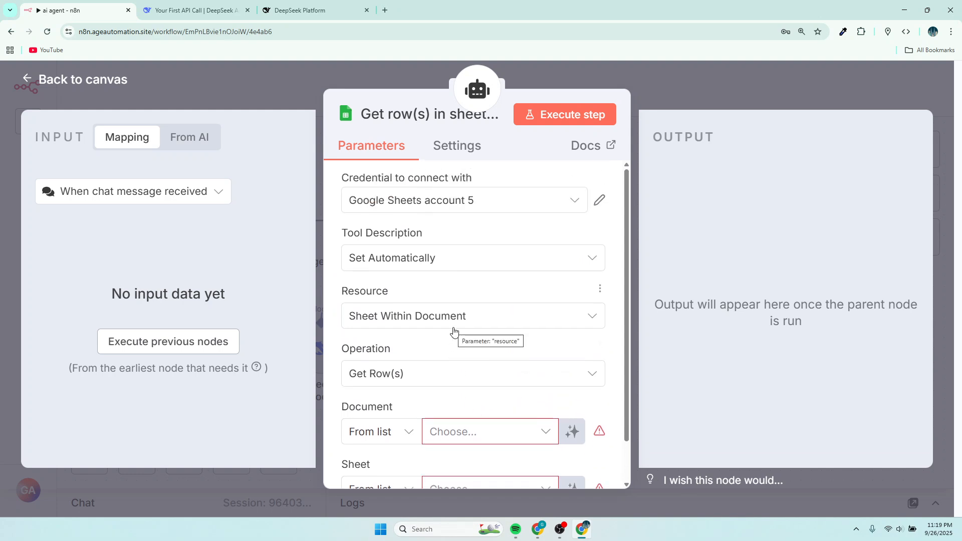
{"action": "scroll", "coordinate": [472, 344], "scroll_direction": "down", "scroll_amount": 1}
{"action": "scroll", "coordinate": [473, 346], "scroll_direction": "up", "scroll_amount": 1}
{"action": "scroll", "coordinate": [444, 307], "scroll_direction": "down", "scroll_amount": 1}
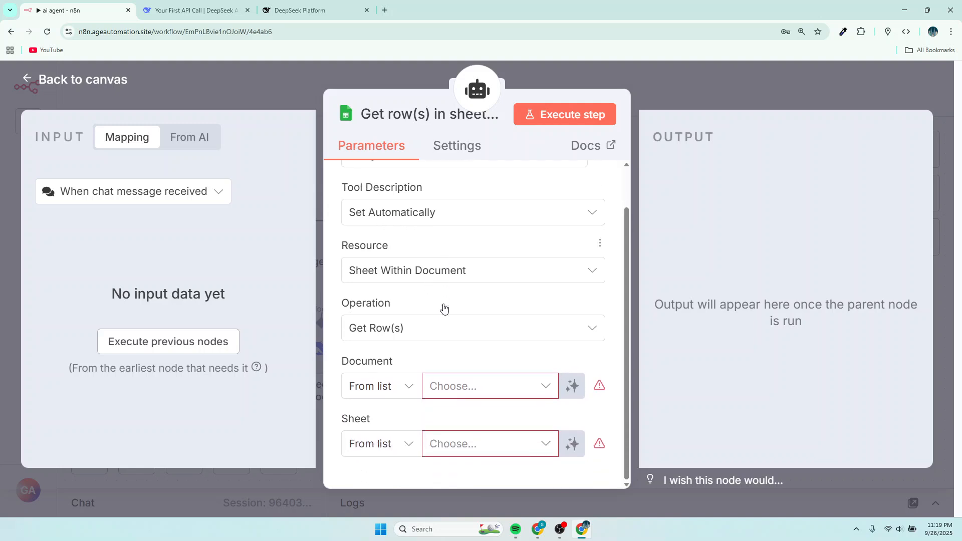
{"action": "left_click", "coordinate": [574, 390]}
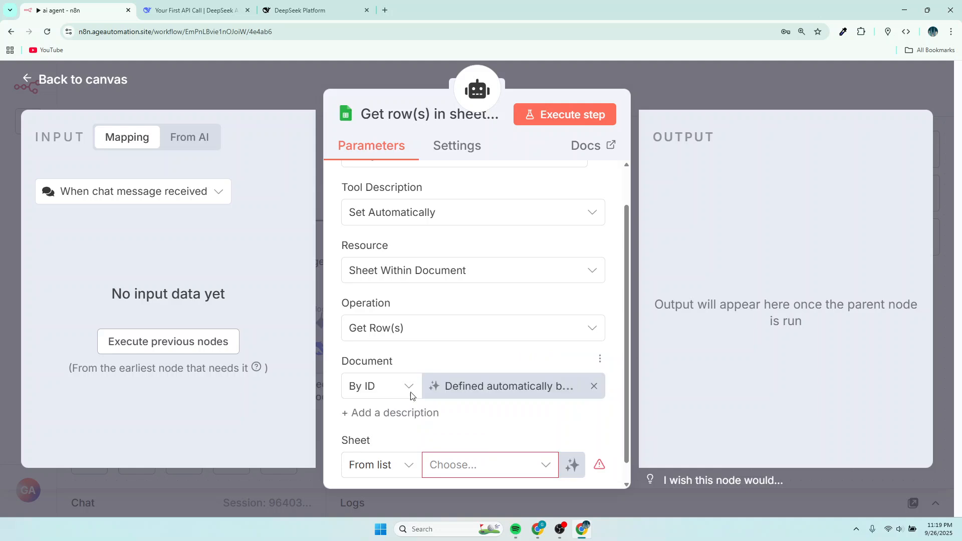
{"action": "scroll", "coordinate": [546, 327], "scroll_direction": "down", "scroll_amount": 1}
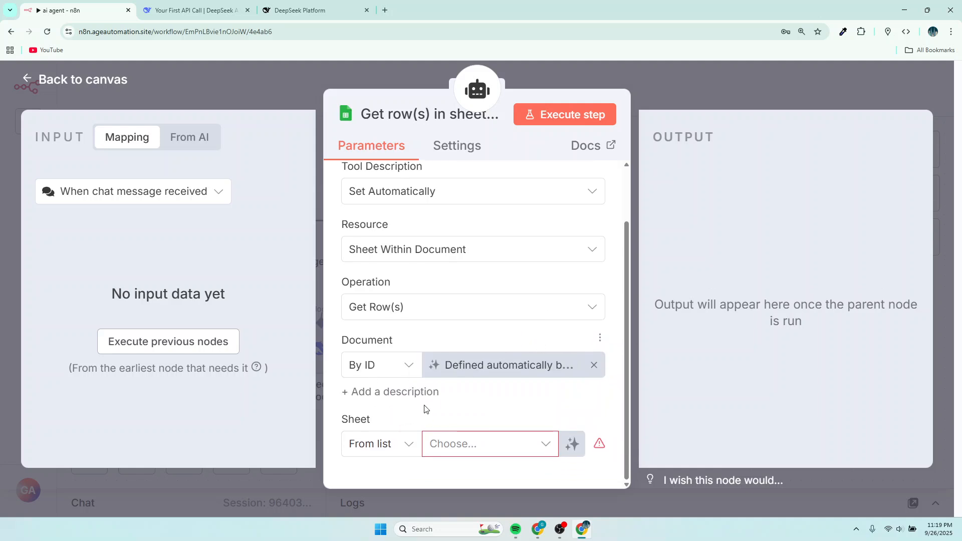
{"action": "left_click", "coordinate": [594, 365]}
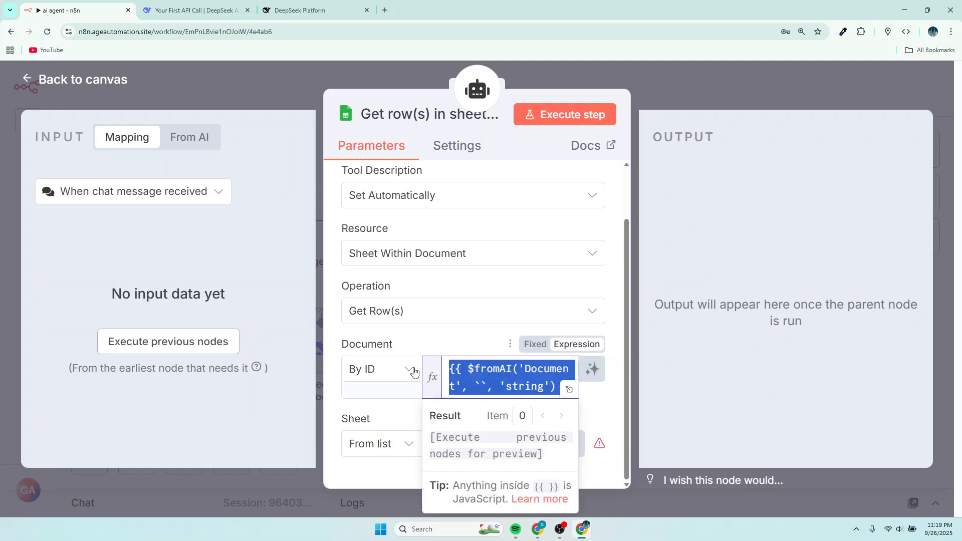
{"action": "left_click", "coordinate": [421, 350]}
{"action": "left_click", "coordinate": [589, 377]}
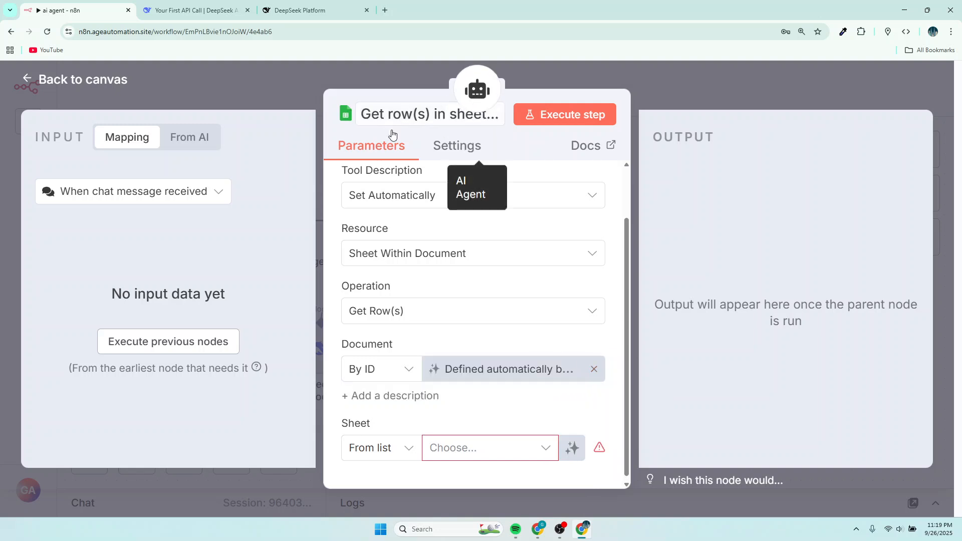
Keep the Tool Description of the Get row(s) in sheet tool on Set Automatically.
{"action": "scroll", "coordinate": [525, 306], "scroll_direction": "down", "scroll_amount": 1}
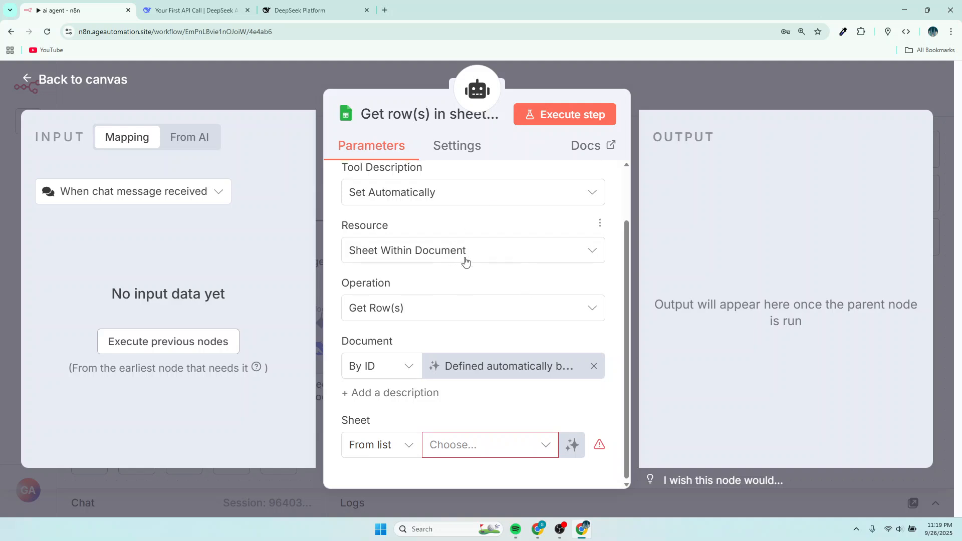
{"action": "scroll", "coordinate": [465, 261], "scroll_direction": "up", "scroll_amount": 1}
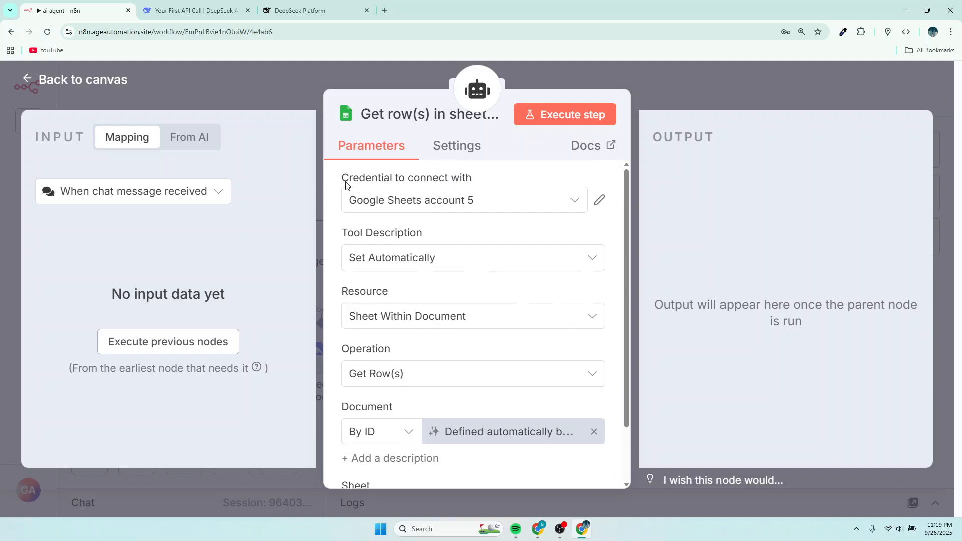
{"action": "scroll", "coordinate": [483, 240], "scroll_direction": "down", "scroll_amount": 1}
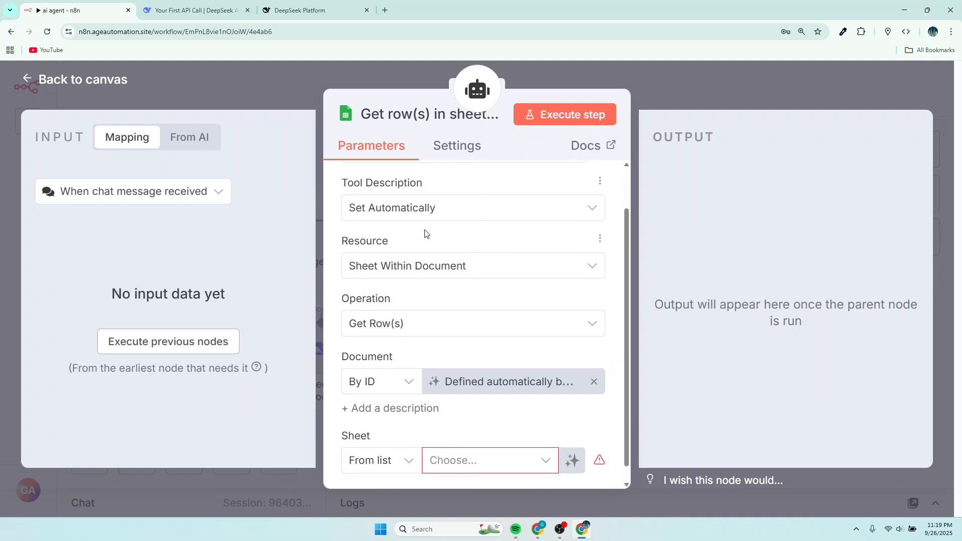
{"action": "left_click", "coordinate": [483, 211]}
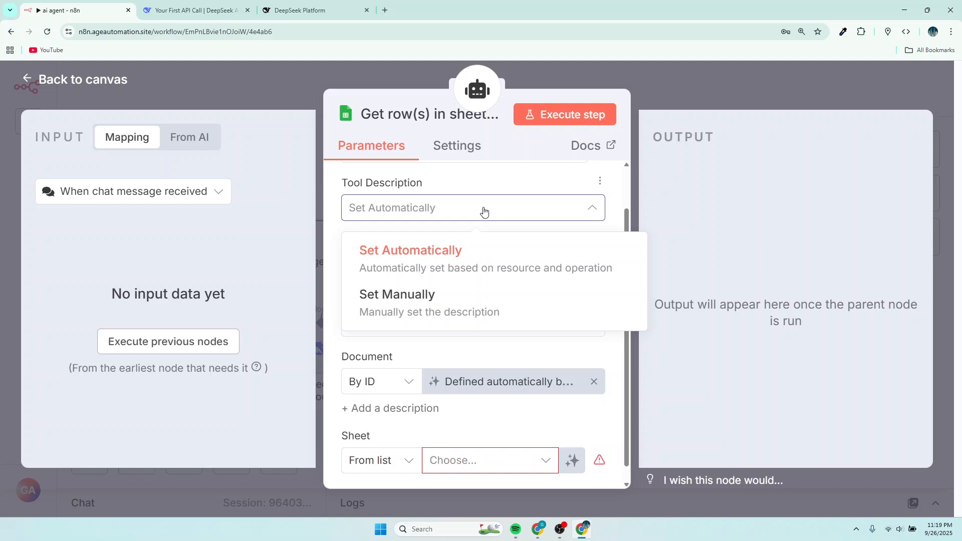
{"action": "left_click", "coordinate": [434, 257]}
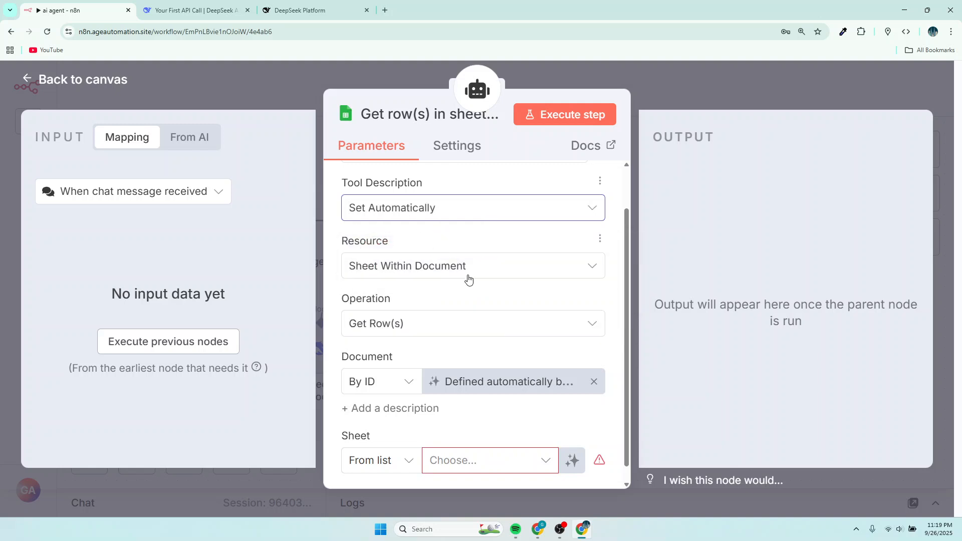
Remove the automatic model definition from the Document parameter, leaving its By ID value as an editable expression.
{"action": "scroll", "coordinate": [482, 321], "scroll_direction": "down", "scroll_amount": 1}
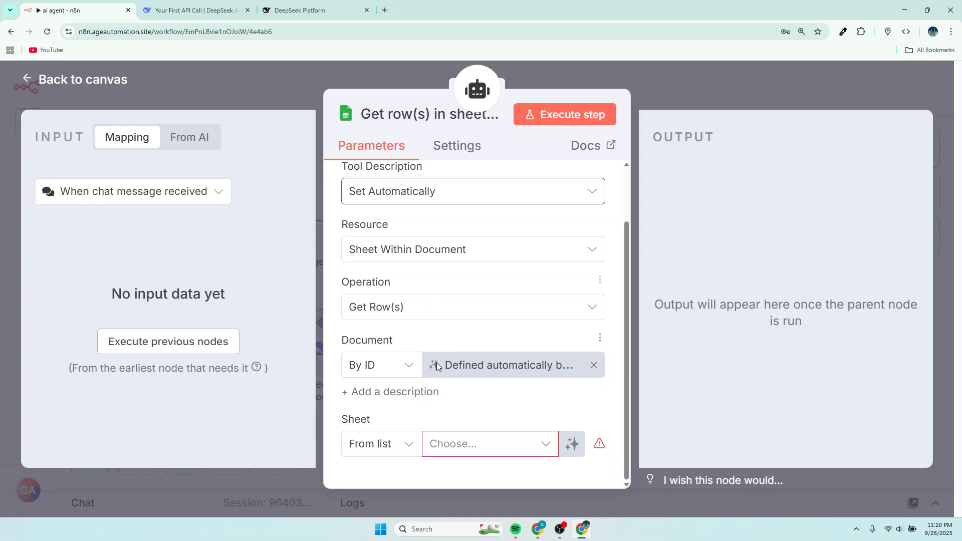
{"action": "left_click", "coordinate": [587, 375]}
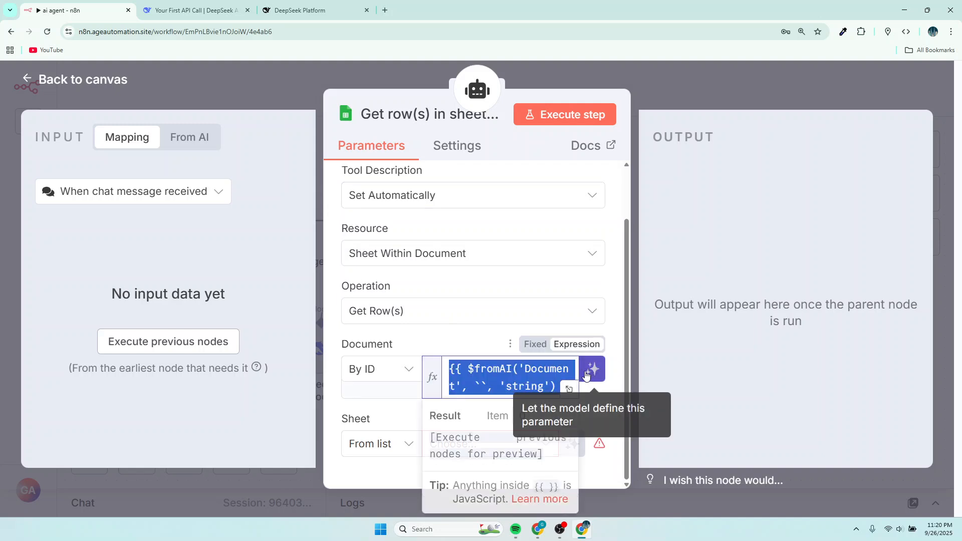
{"action": "left_click", "coordinate": [479, 352]}
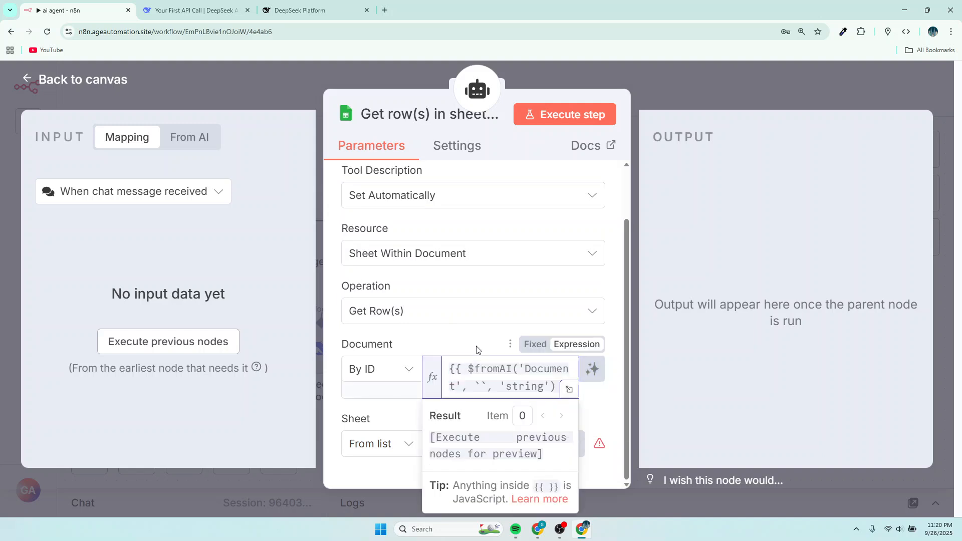
{"action": "left_click", "coordinate": [592, 369]}
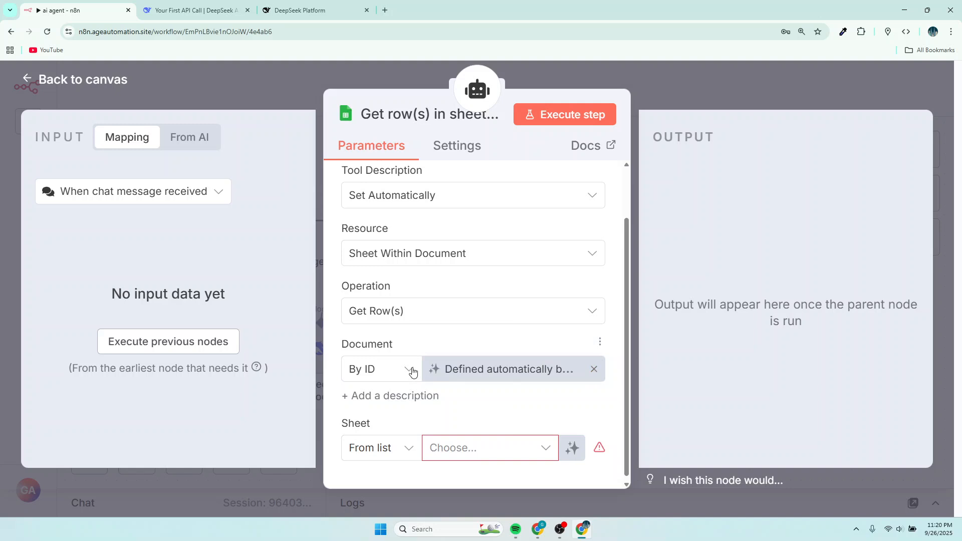
{"action": "left_click", "coordinate": [594, 370]}
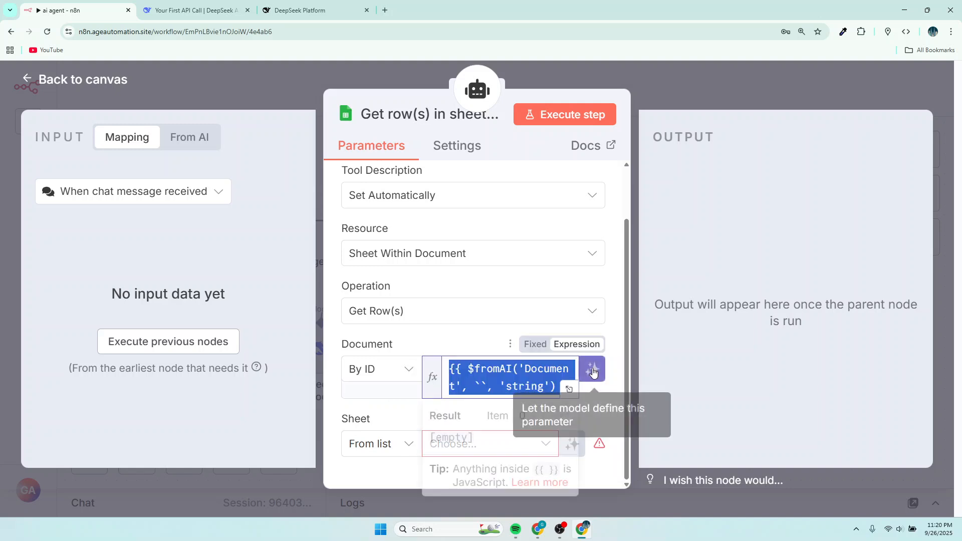
{"action": "left_click", "coordinate": [410, 371]}
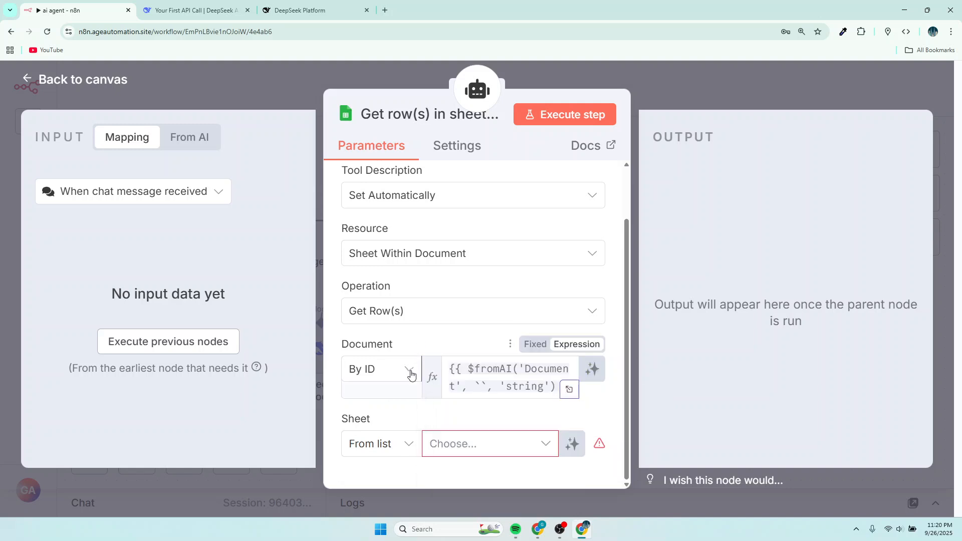
{"action": "left_click", "coordinate": [444, 323]}
{"action": "left_click", "coordinate": [458, 340]}
{"action": "left_click", "coordinate": [592, 369]}
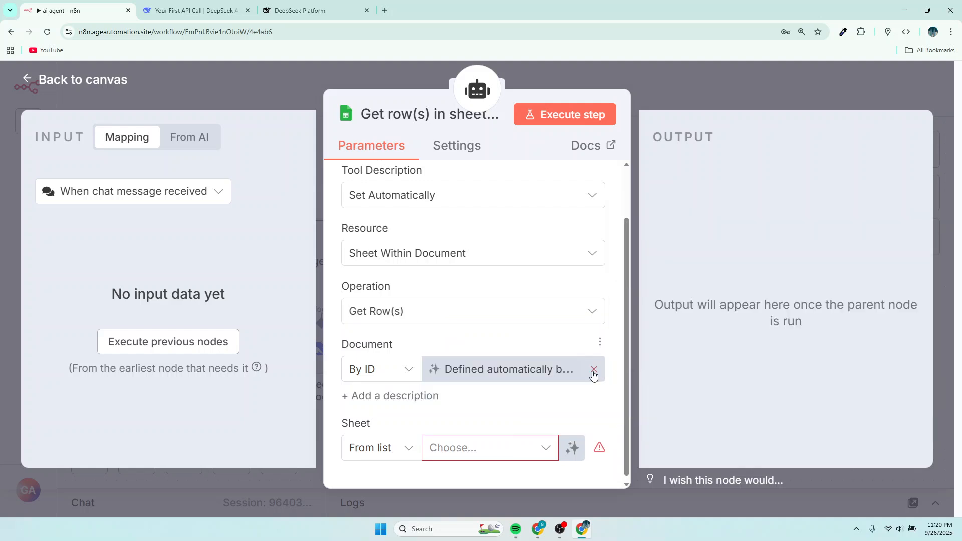
{"action": "scroll", "coordinate": [540, 404], "scroll_direction": "down", "scroll_amount": 1}
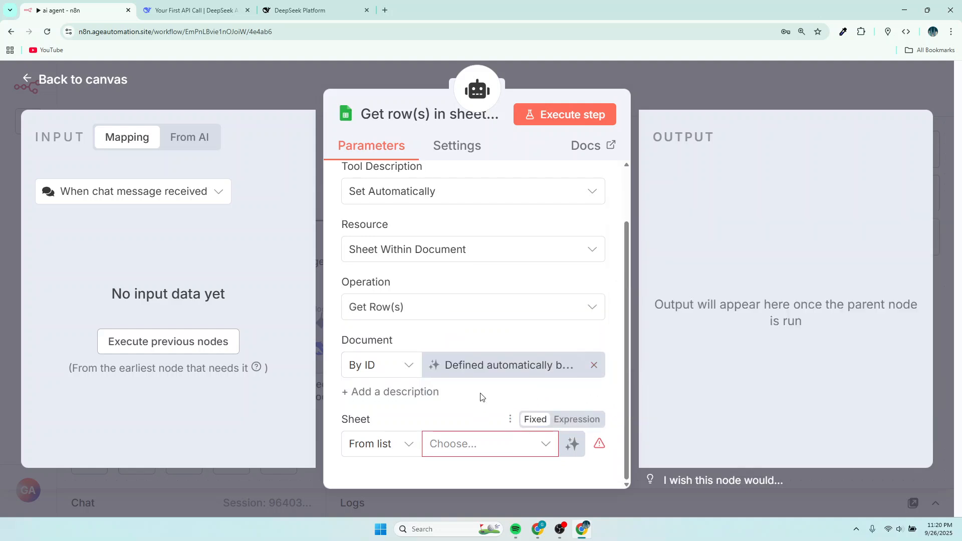
{"action": "left_click", "coordinate": [594, 366]}
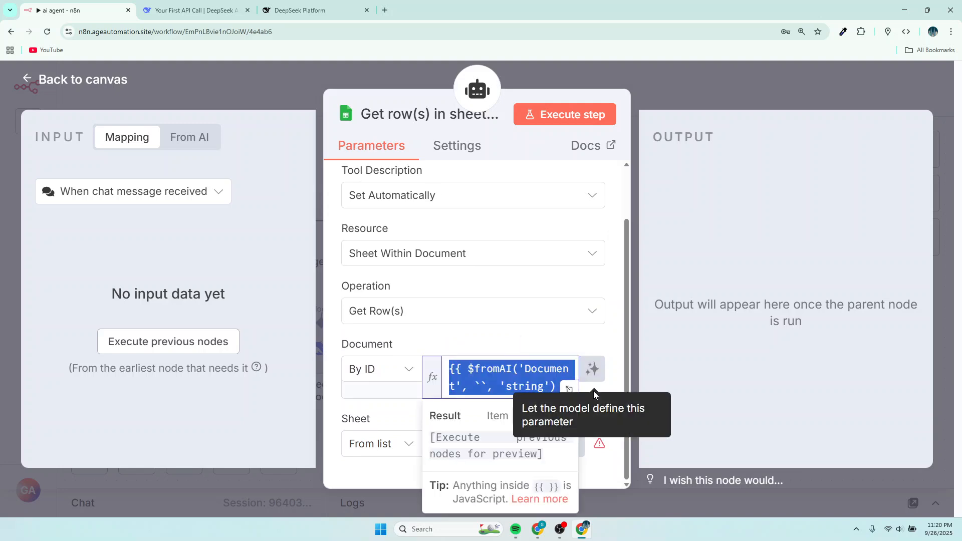
{"action": "left_click", "coordinate": [496, 343]}
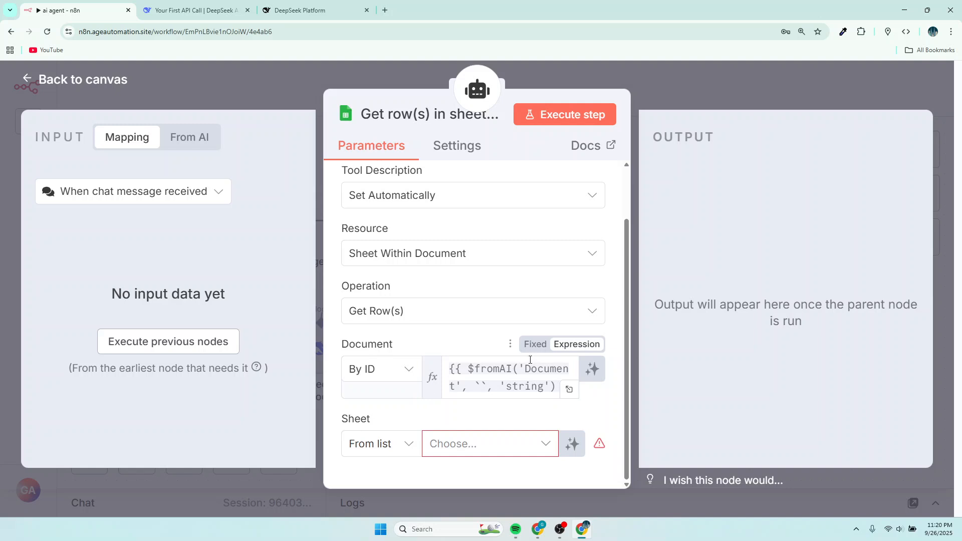
Switch the Document parameter of the Get row(s) tool to a fixed value and set its selection mode to From list.
{"action": "left_click", "coordinate": [537, 345]}
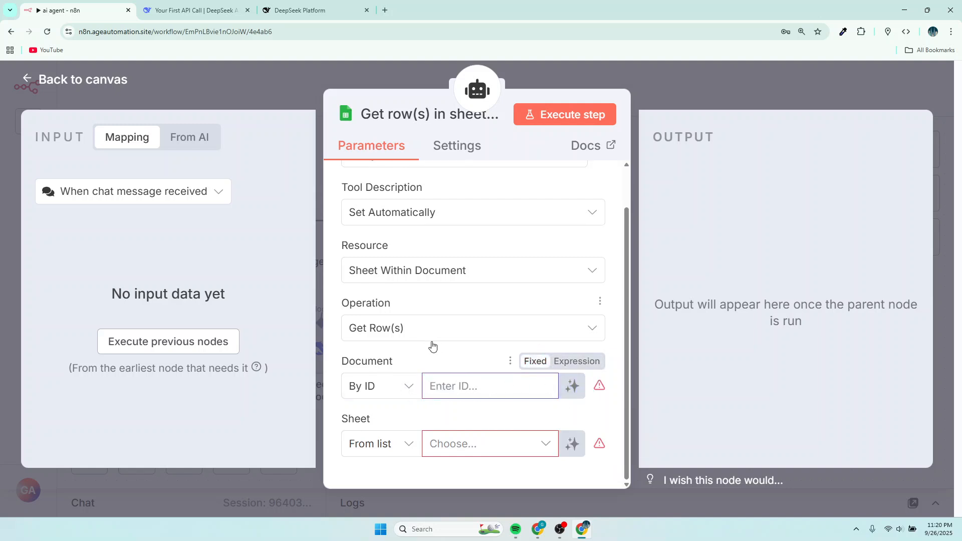
{"action": "left_click", "coordinate": [454, 445]}
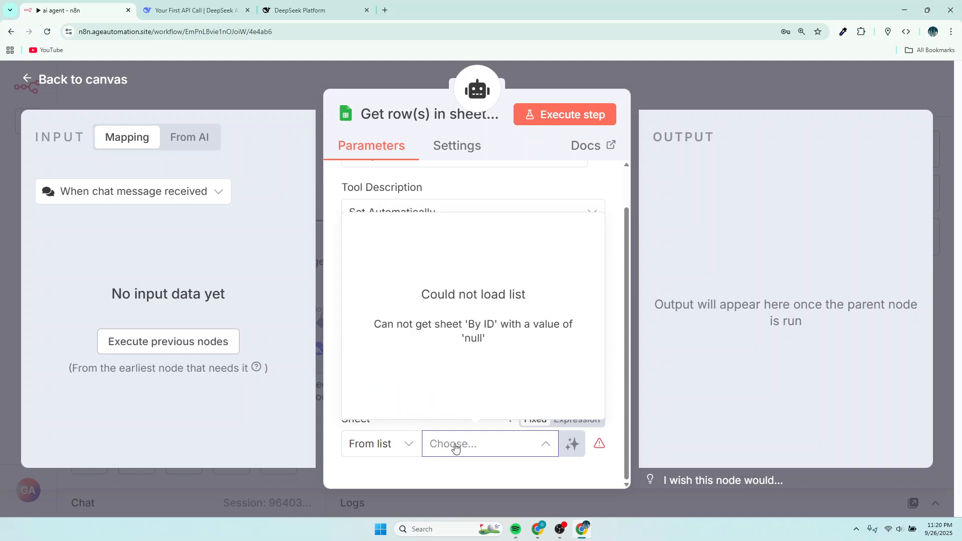
{"action": "left_click", "coordinate": [610, 206]}
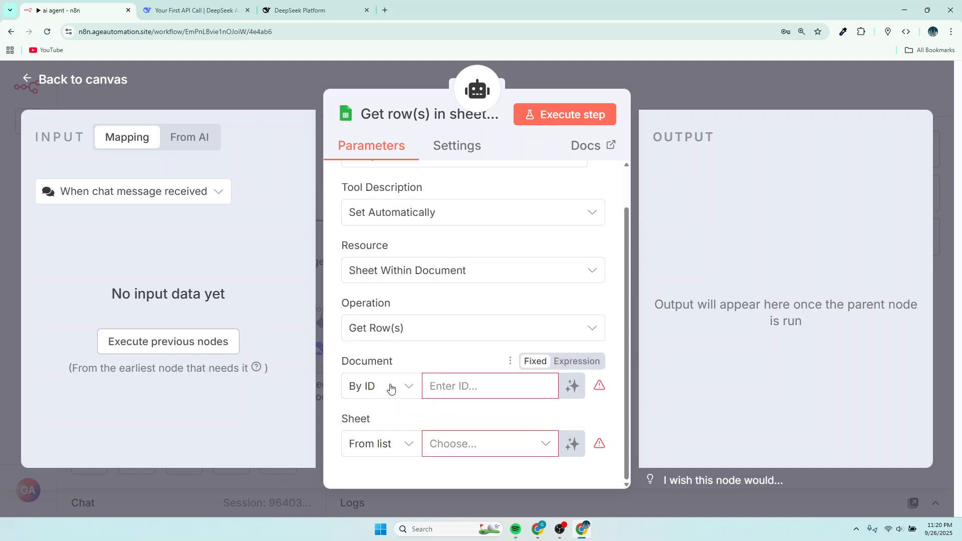
{"action": "left_click", "coordinate": [390, 387]}
{"action": "left_click", "coordinate": [383, 430]}
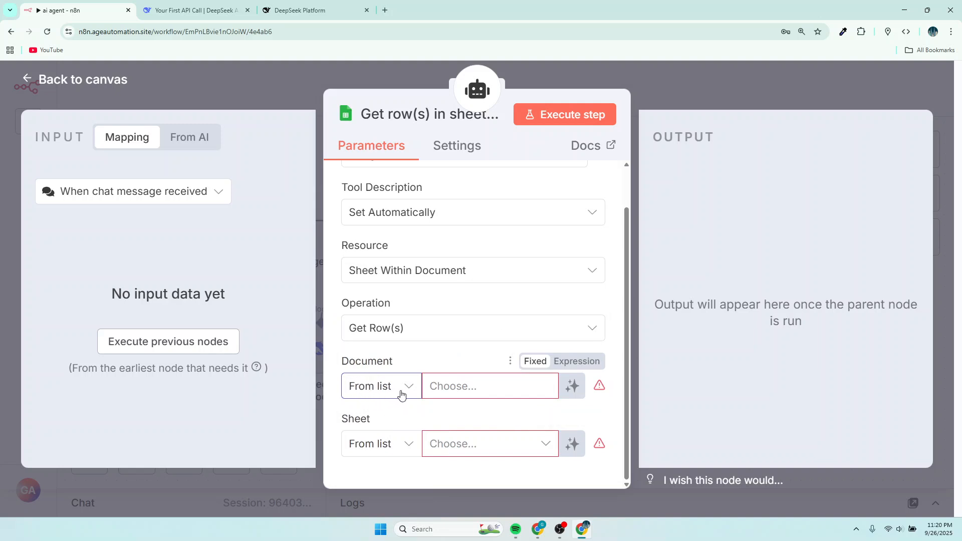
Open the Document list of the Get row(s) tool and read the complete message about loading it.
{"action": "left_click", "coordinate": [490, 396]}
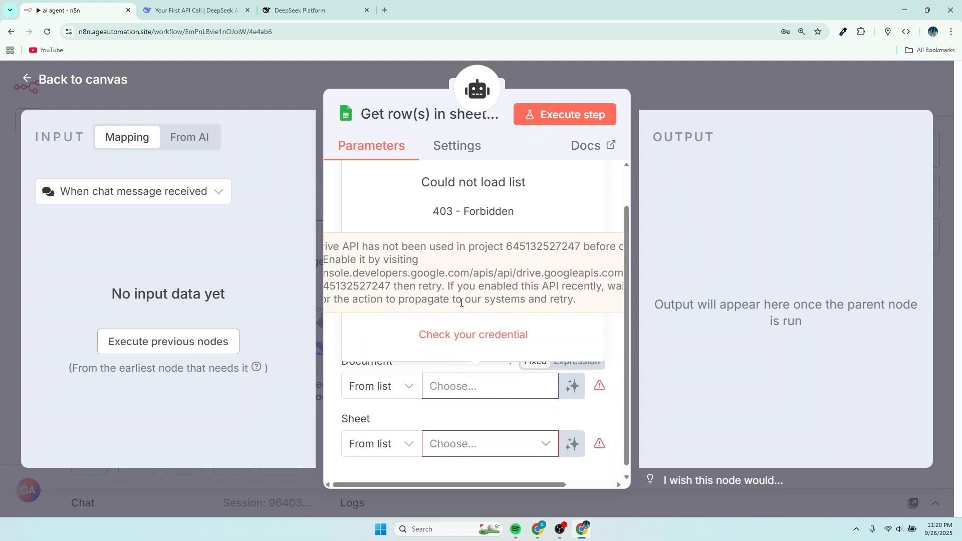
{"action": "key", "text": "ctrl+minus"}
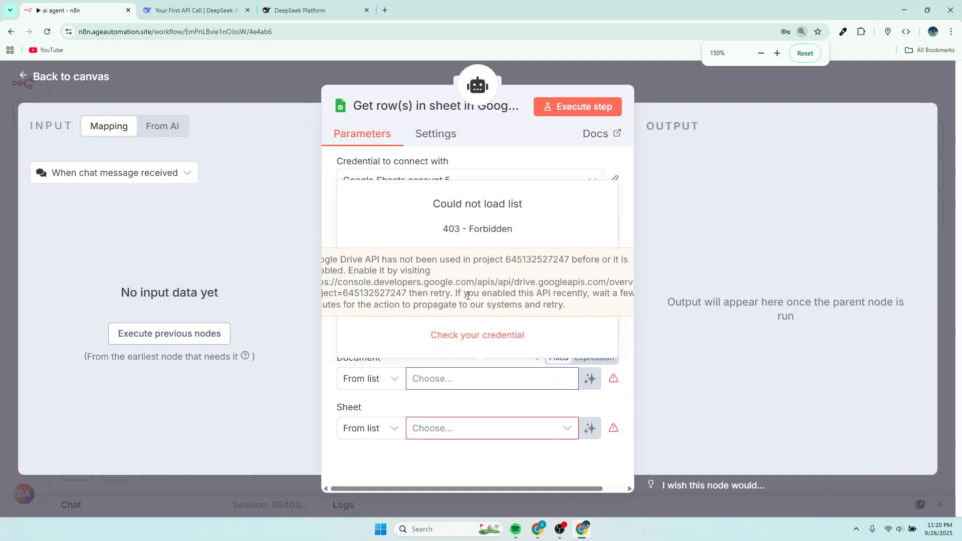
{"action": "key", "text": "ctrl+minus"}
{"action": "key", "text": "ctrl+minus"}
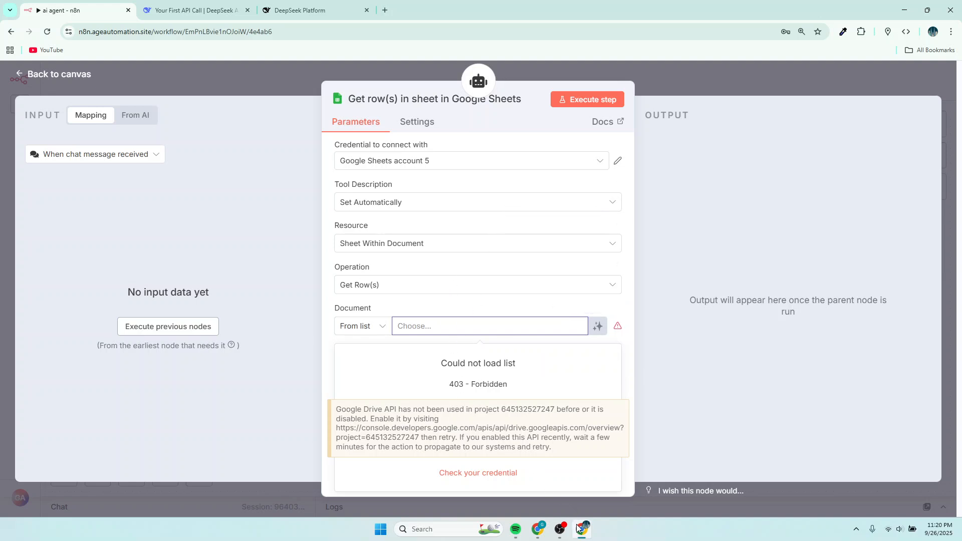
Switch to Google Cloud, search for "google dr" in the agent1 project, and enable the Google Drive API.
{"action": "left_click", "coordinate": [539, 530]}
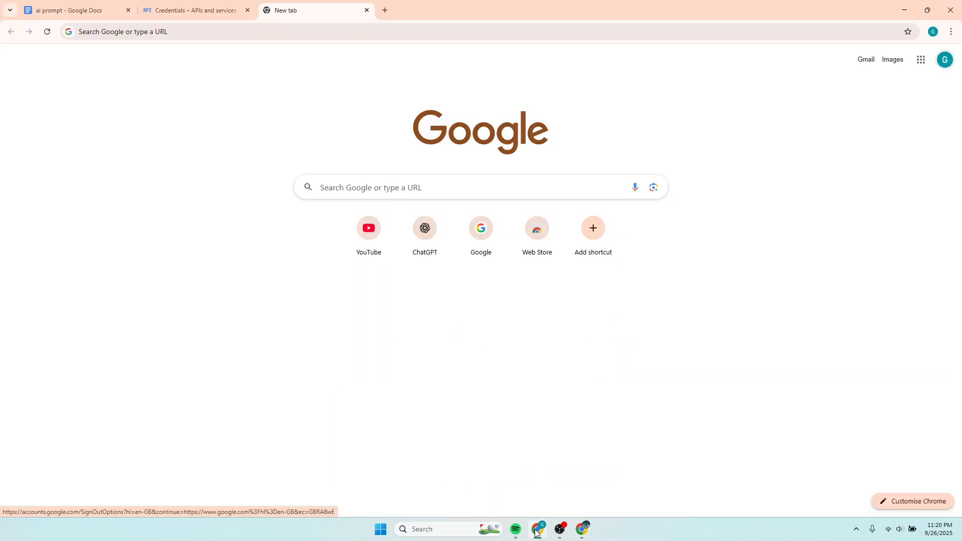
{"action": "left_click", "coordinate": [183, 19]}
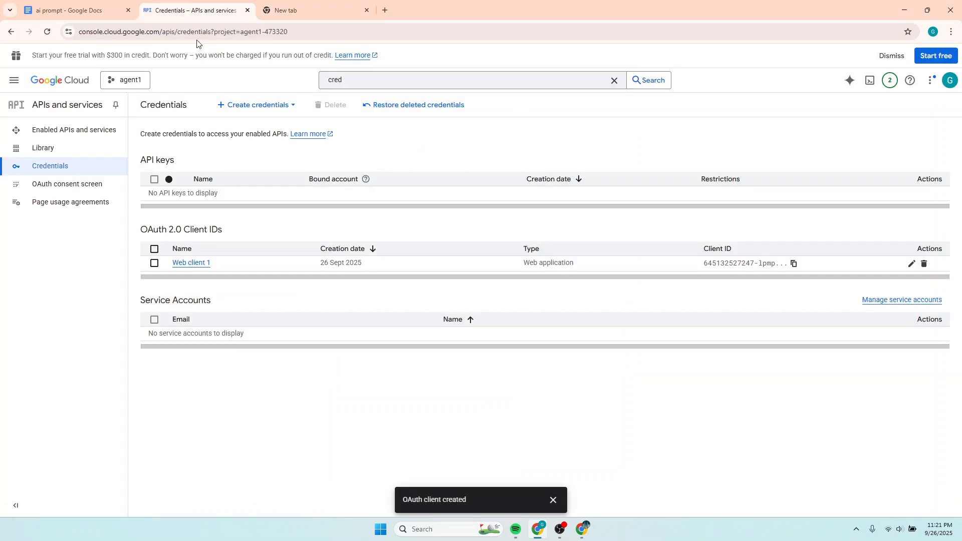
{"action": "left_click", "coordinate": [370, 78]}
{"action": "key", "text": "BackSpace"}
{"action": "key", "text": "BackSpace"}
{"action": "key", "text": "BackSpace"}
{"action": "key", "text": "BackSpace"}
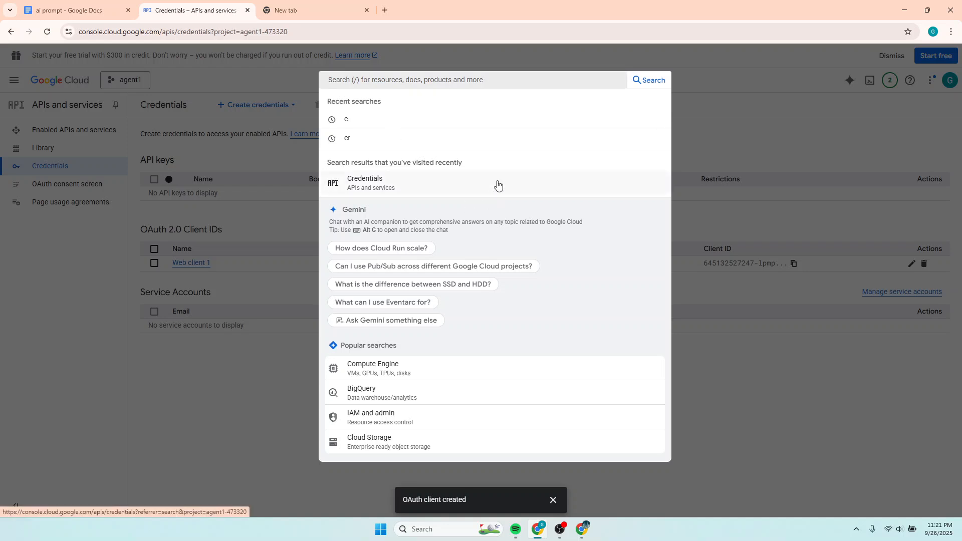
{"action": "type", "text": "goog"}
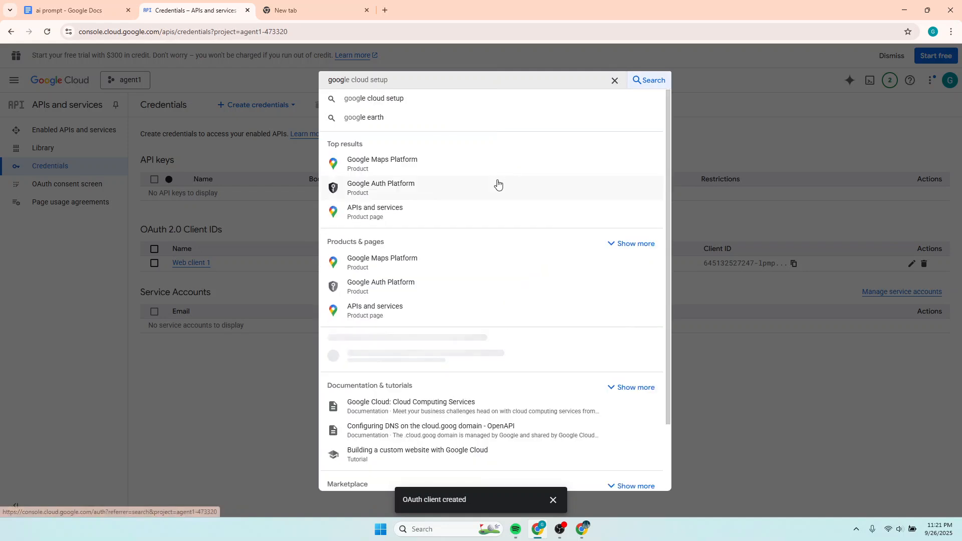
{"action": "type", "text": "le"}
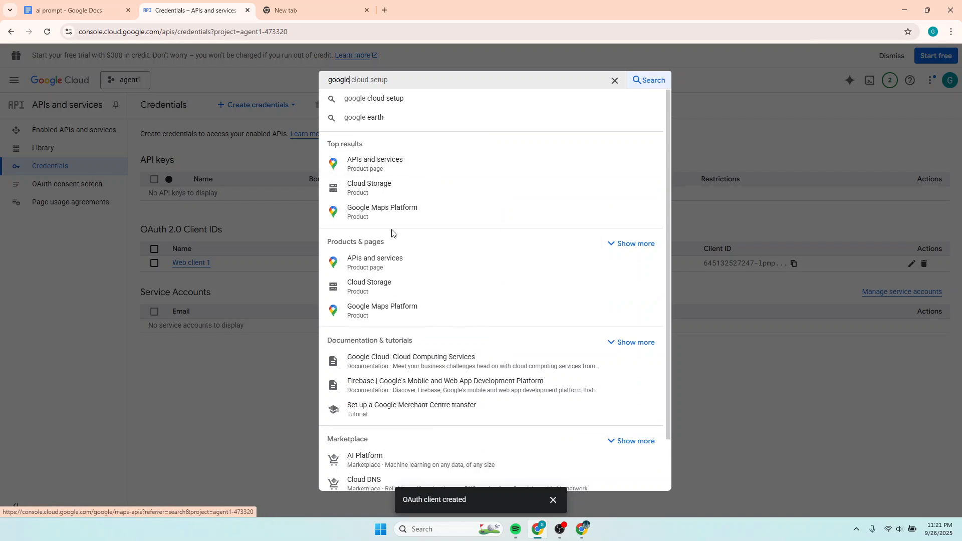
{"action": "type", "text": " dr"}
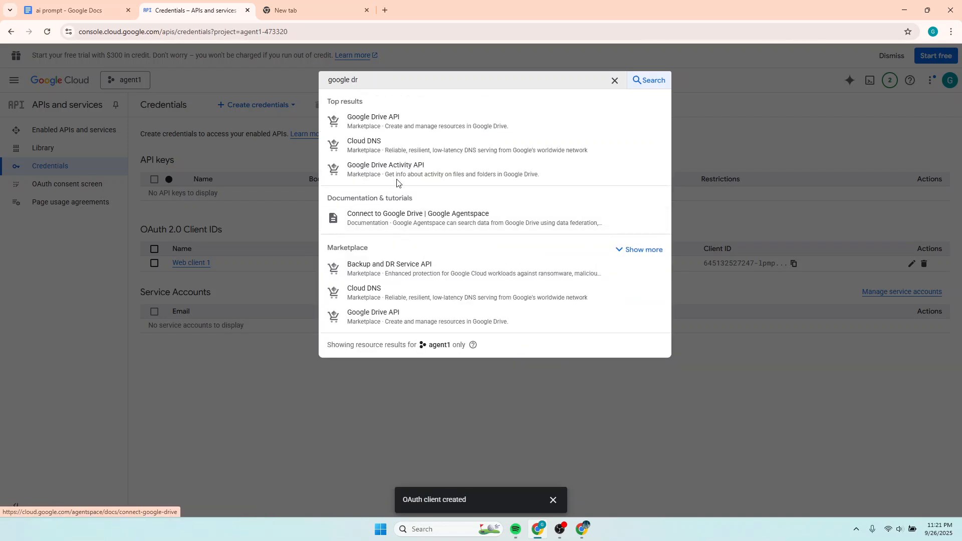
{"action": "left_click", "coordinate": [375, 121]}
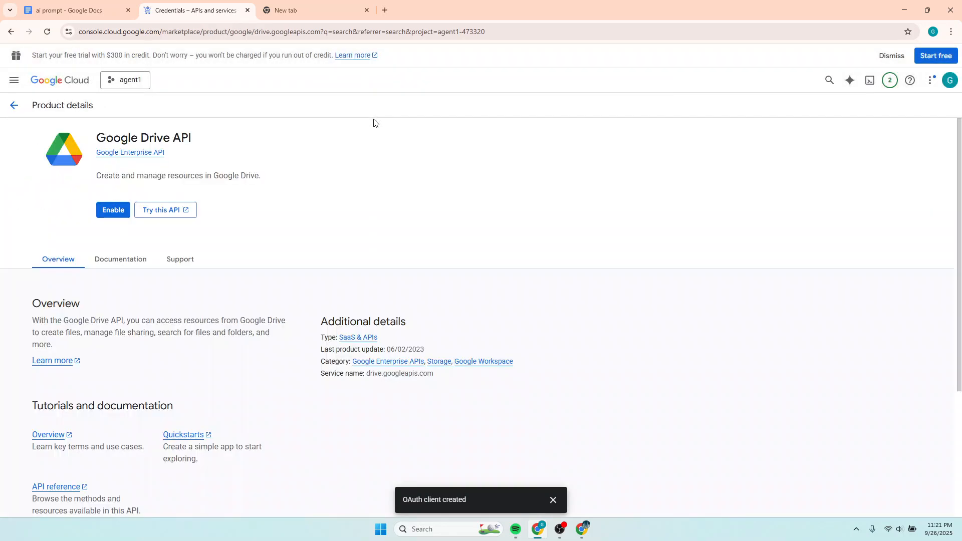
{"action": "left_click", "coordinate": [113, 211]}
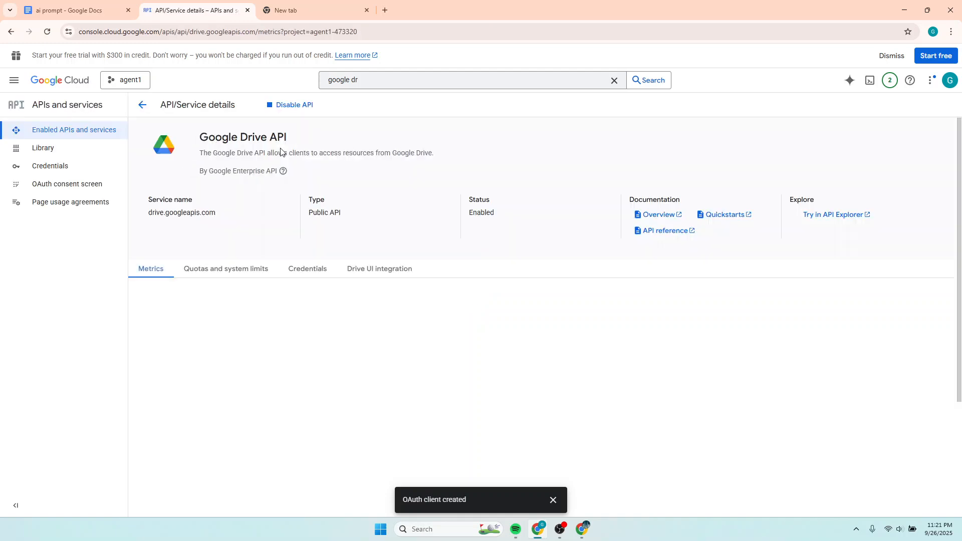
Search Google Cloud for "gmail" and enable the Gmail API for the agent1 project.
{"action": "left_click", "coordinate": [365, 80]}
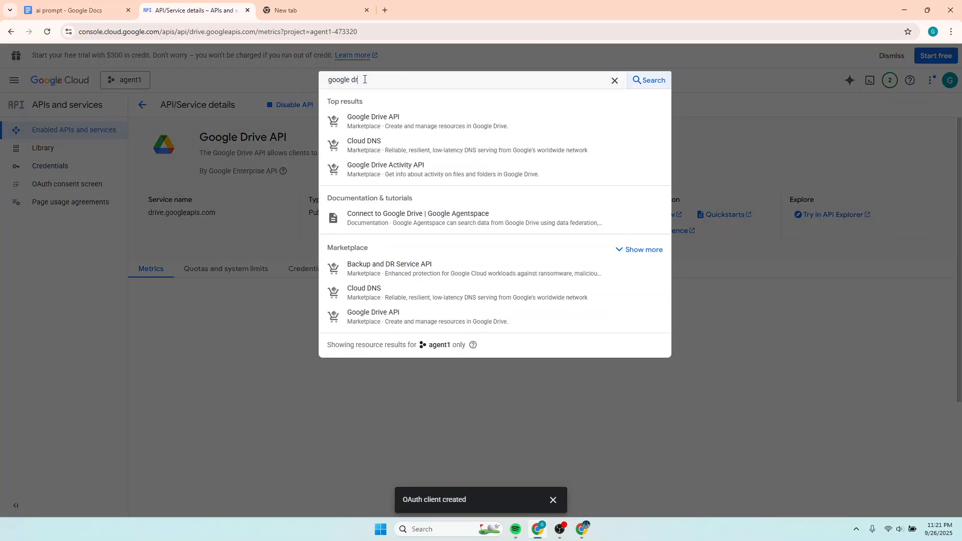
{"action": "key", "text": "BackSpace"}
{"action": "key", "text": "BackSpace"}
{"action": "key", "text": "BackSpace"}
{"action": "key", "text": "BackSpace"}
{"action": "key", "text": "BackSpace"}
{"action": "key", "text": "BackSpace"}
{"action": "key", "text": "BackSpace"}
{"action": "key", "text": "BackSpace"}
{"action": "key", "text": "BackSpace"}
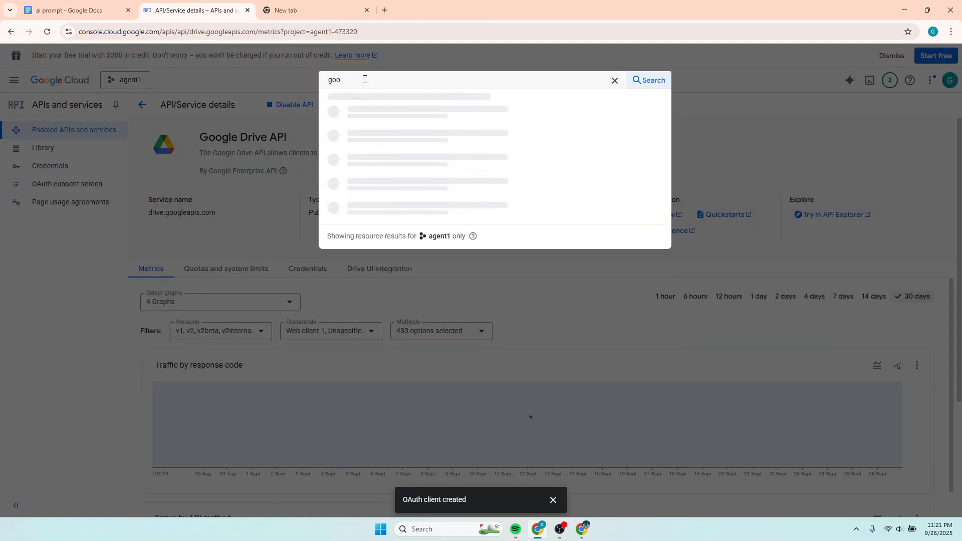
{"action": "type", "text": "gmail"}
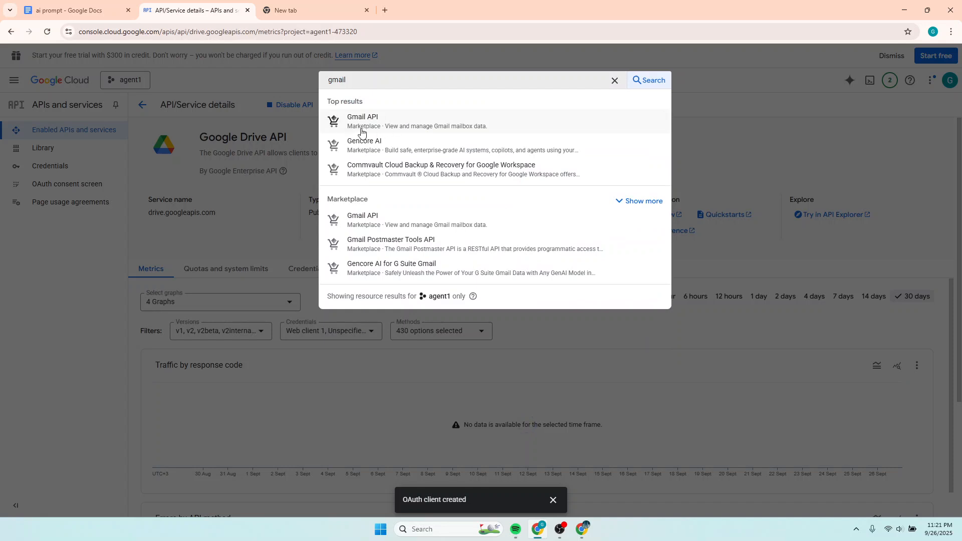
{"action": "left_click", "coordinate": [374, 120]}
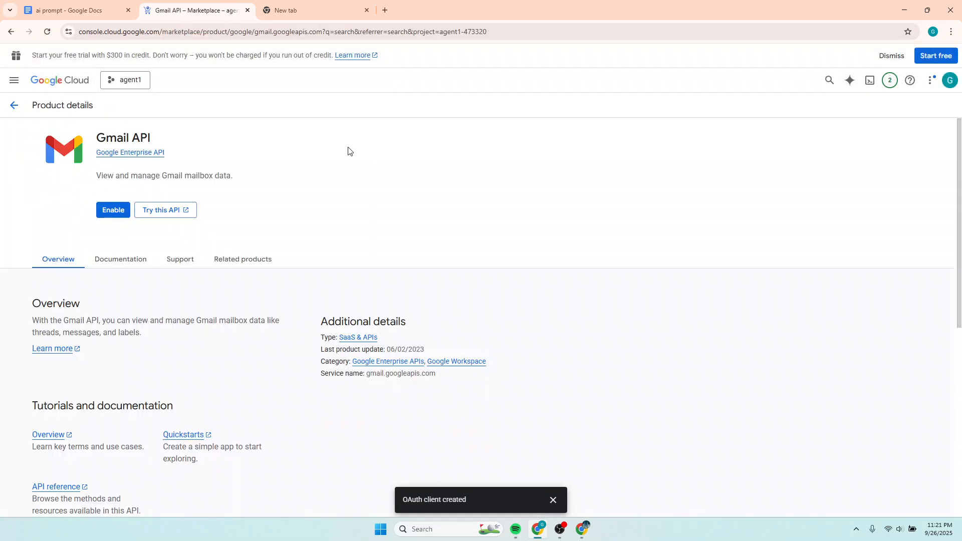
{"action": "left_click", "coordinate": [111, 210]}
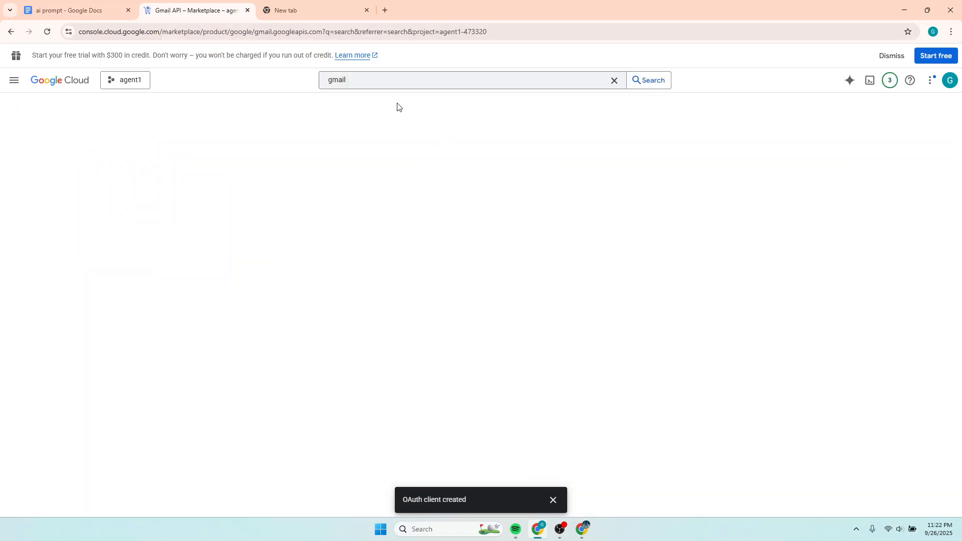
Search Google Cloud for "google she" and enable the Google Sheets API for the agent1 project.
{"action": "left_click", "coordinate": [372, 84]}
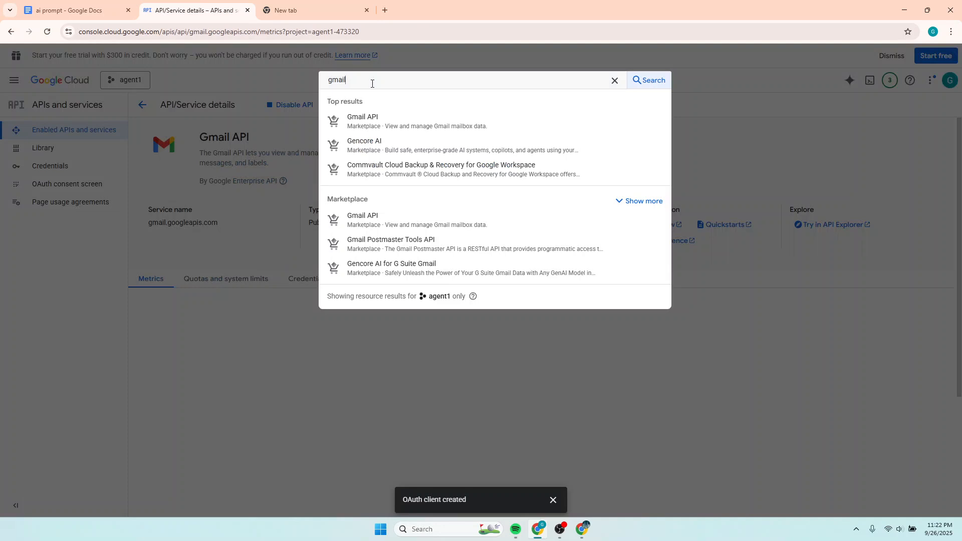
{"action": "key", "text": "BackSpace"}
{"action": "key", "text": "BackSpace"}
{"action": "key", "text": "BackSpace"}
{"action": "key", "text": "BackSpace"}
{"action": "type", "text": "oogle"}
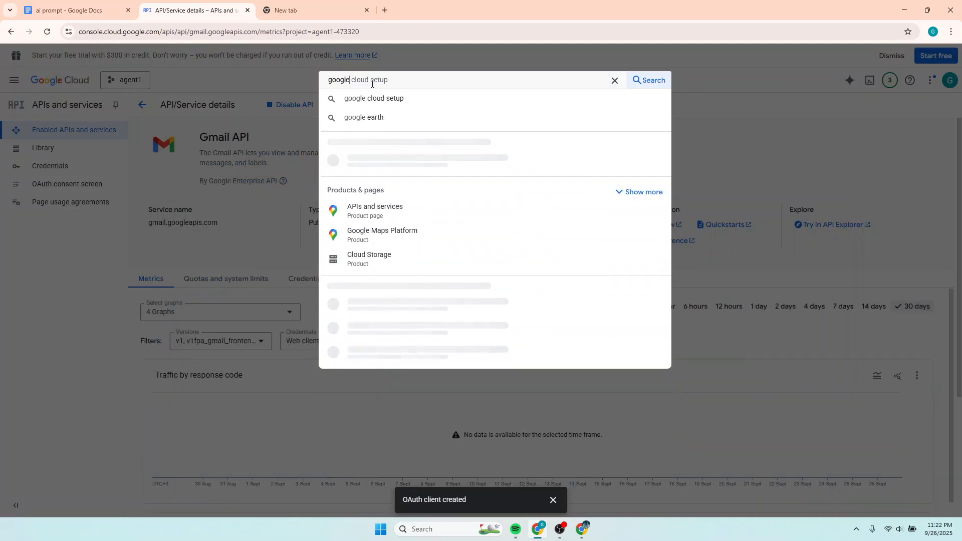
{"action": "type", "text": " she"}
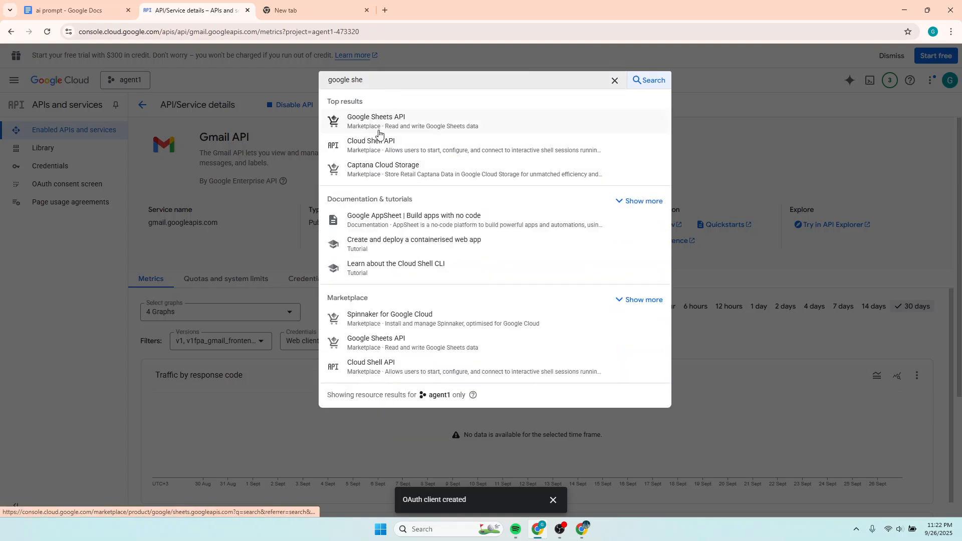
{"action": "left_click", "coordinate": [371, 120]}
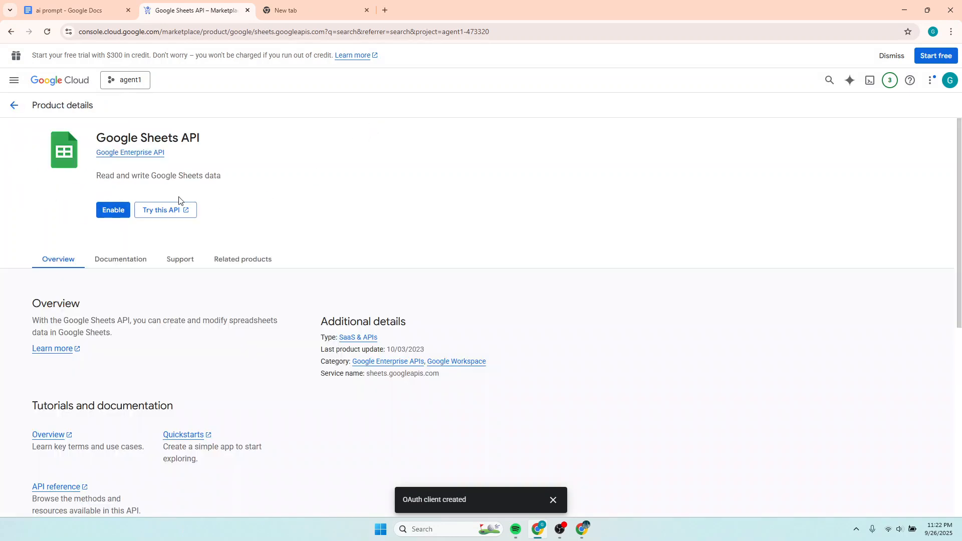
{"action": "left_click", "coordinate": [113, 211]}
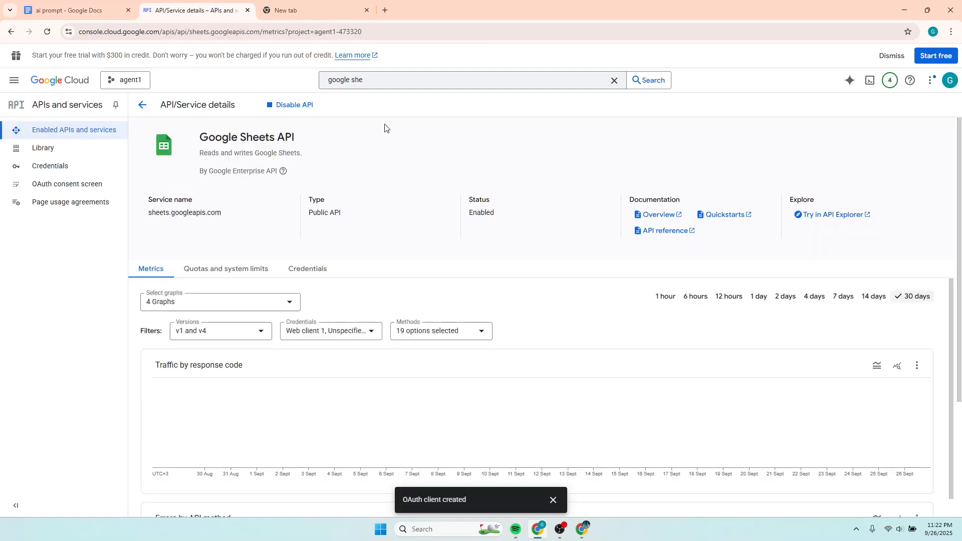
Switch back to n8n and open the Document list of the Get row(s) tool again.
{"action": "left_click", "coordinate": [583, 529]}
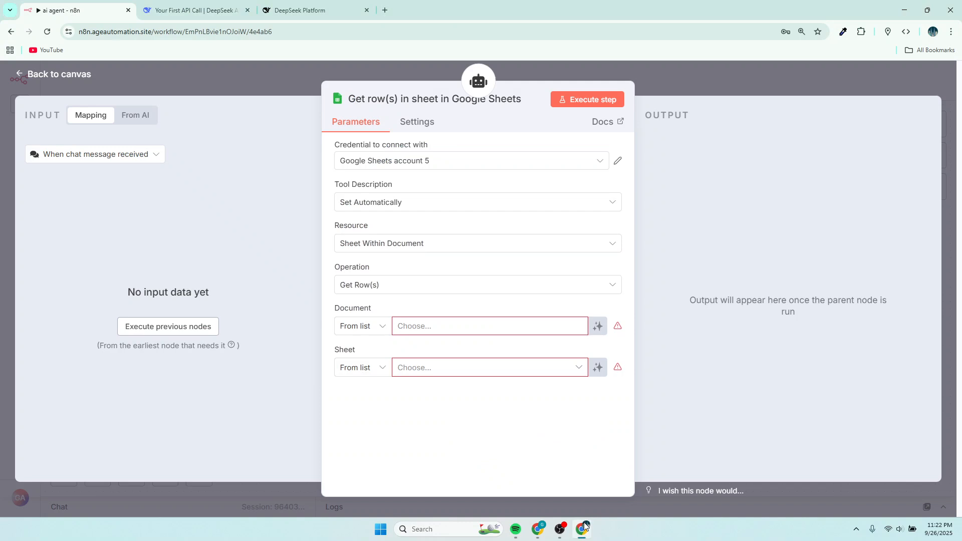
{"action": "left_click", "coordinate": [429, 329]}
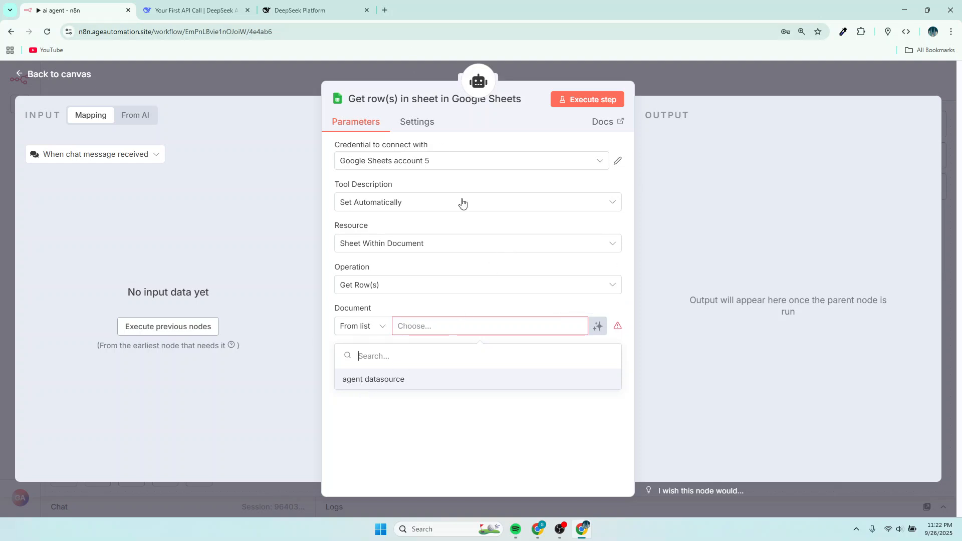
Switch to the Google Docs browser window, go to Google Sheets, and open the agent datasource spreadsheet to check its name and columns.
{"action": "left_click", "coordinate": [543, 533]}
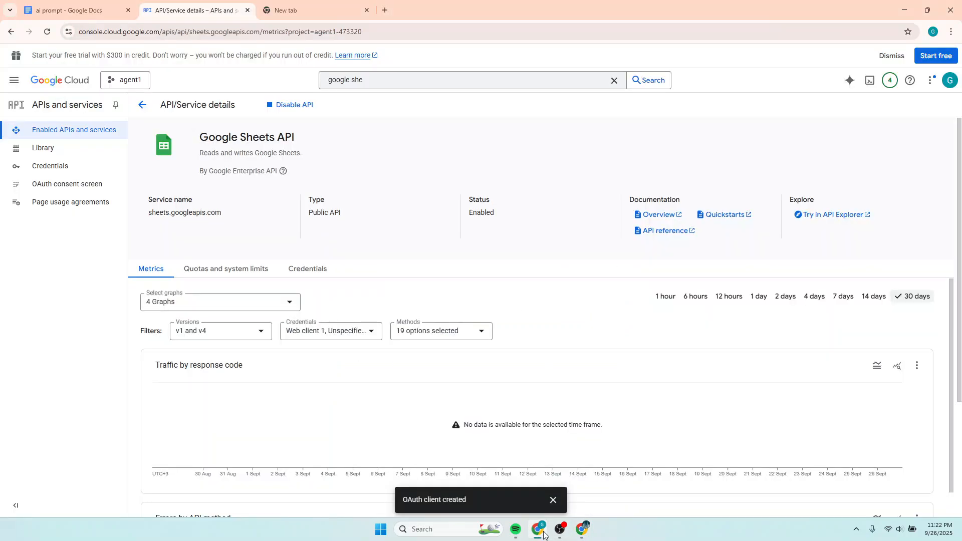
{"action": "left_click", "coordinate": [80, 11]}
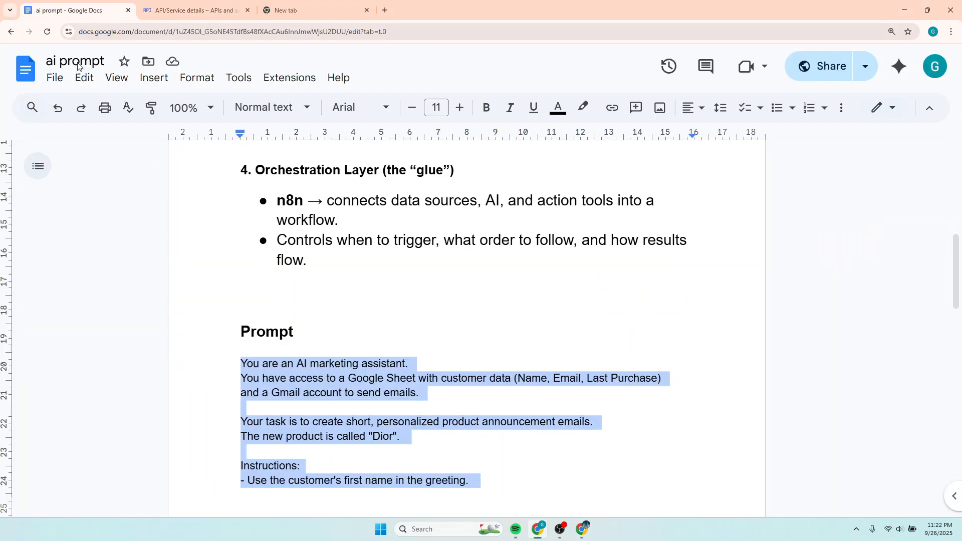
{"action": "left_click", "coordinate": [36, 166]}
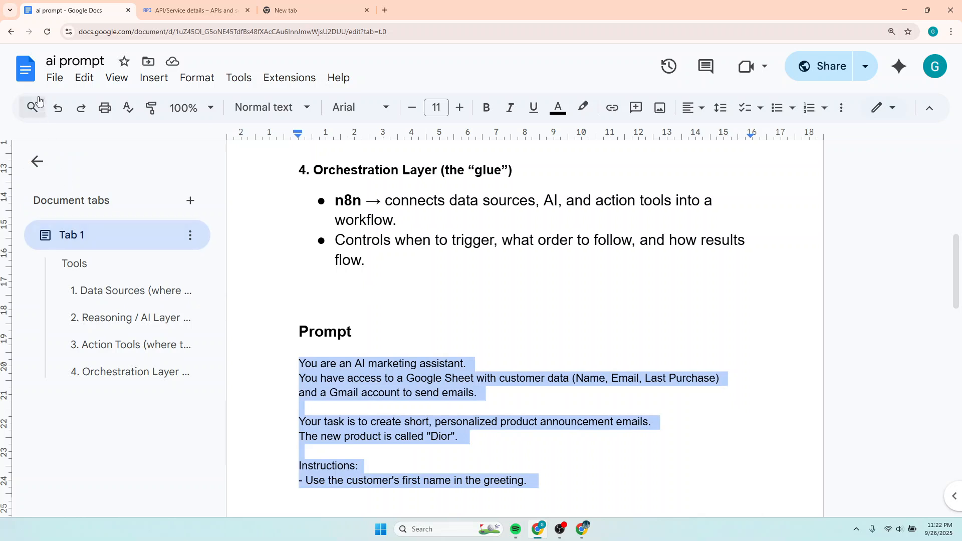
{"action": "left_click", "coordinate": [23, 73]}
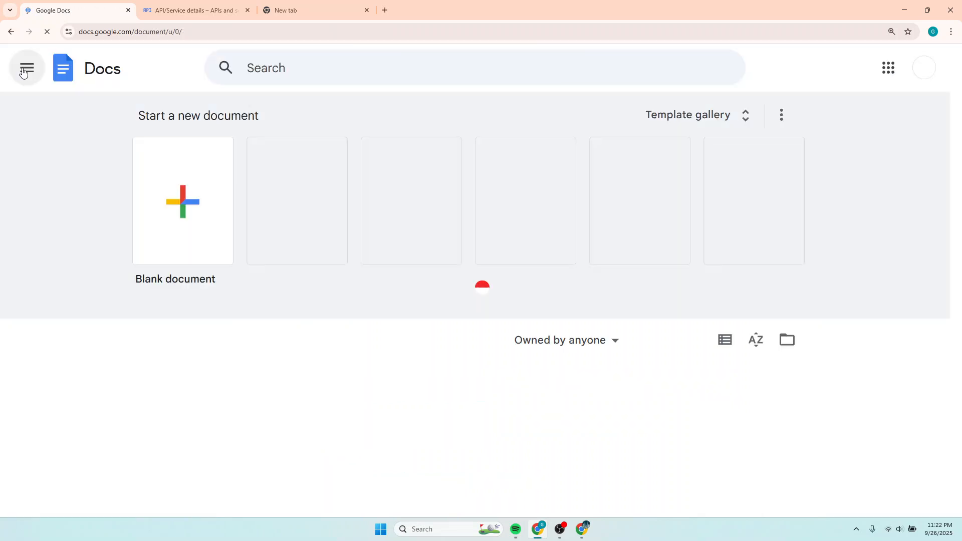
{"action": "left_click", "coordinate": [20, 74]}
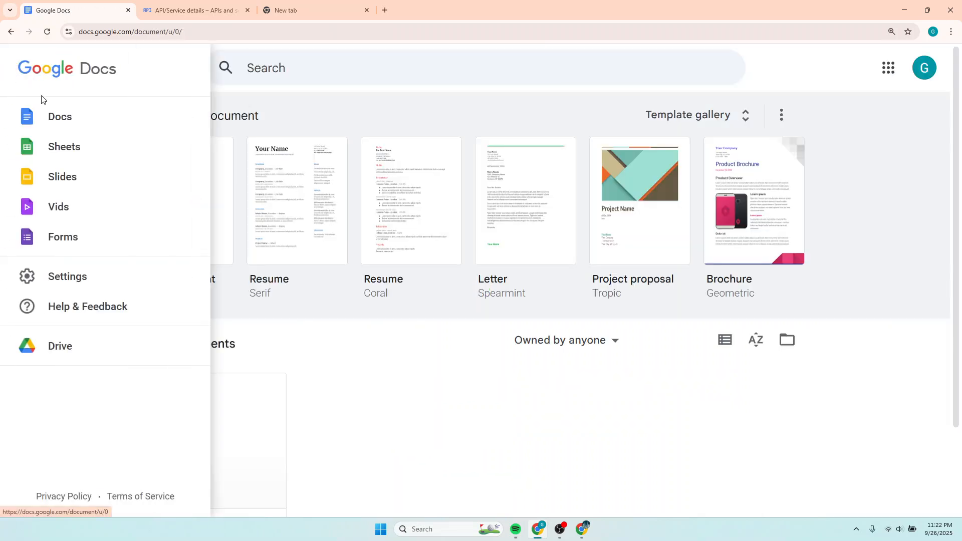
{"action": "left_click", "coordinate": [54, 155]}
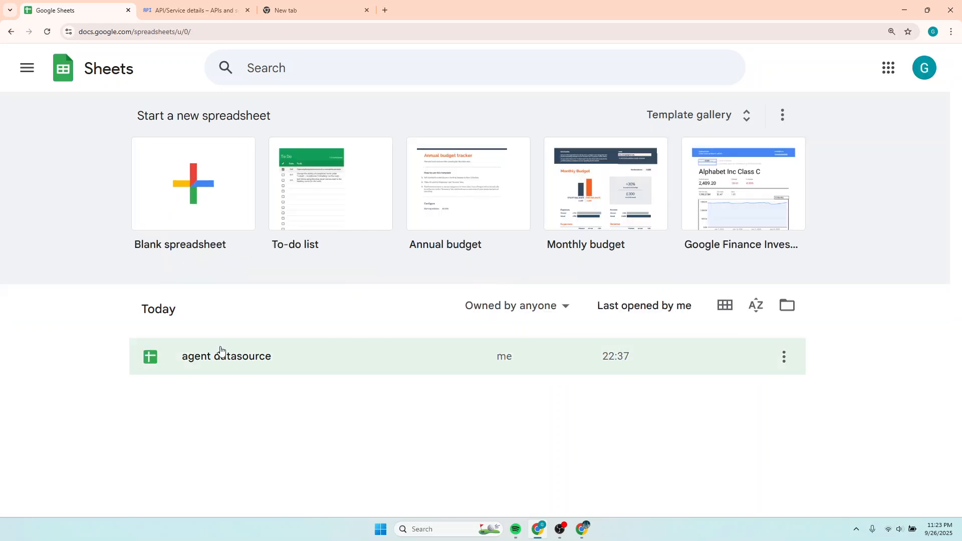
{"action": "left_click", "coordinate": [250, 361]}
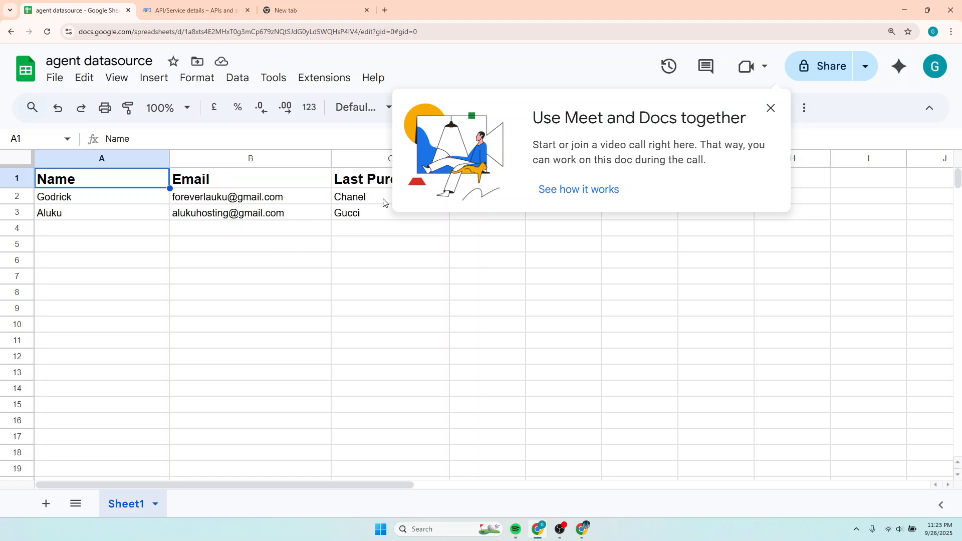
{"action": "left_click", "coordinate": [770, 107]}
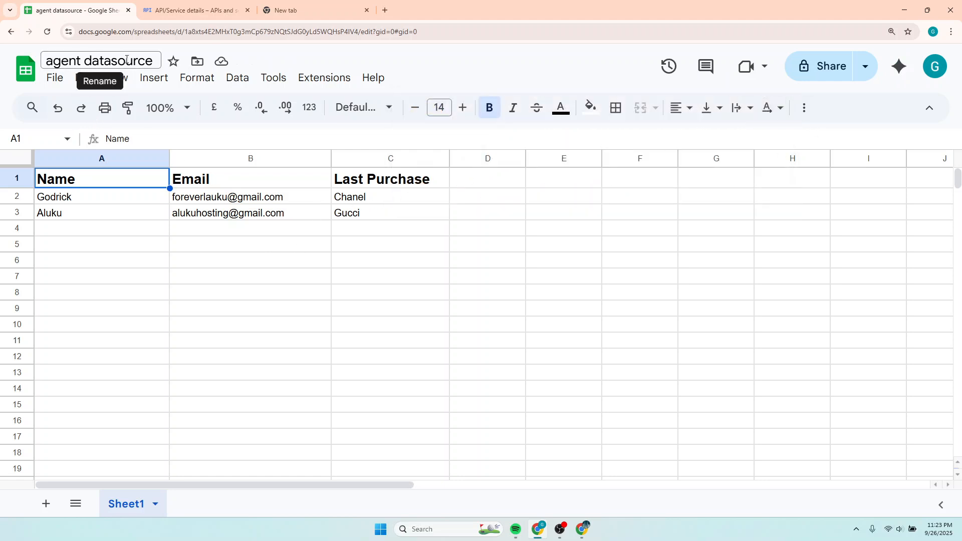
Back in n8n, set the Get row(s) tool's document to agent datasource and its sheet to Sheet1.
{"action": "left_click", "coordinate": [583, 529]}
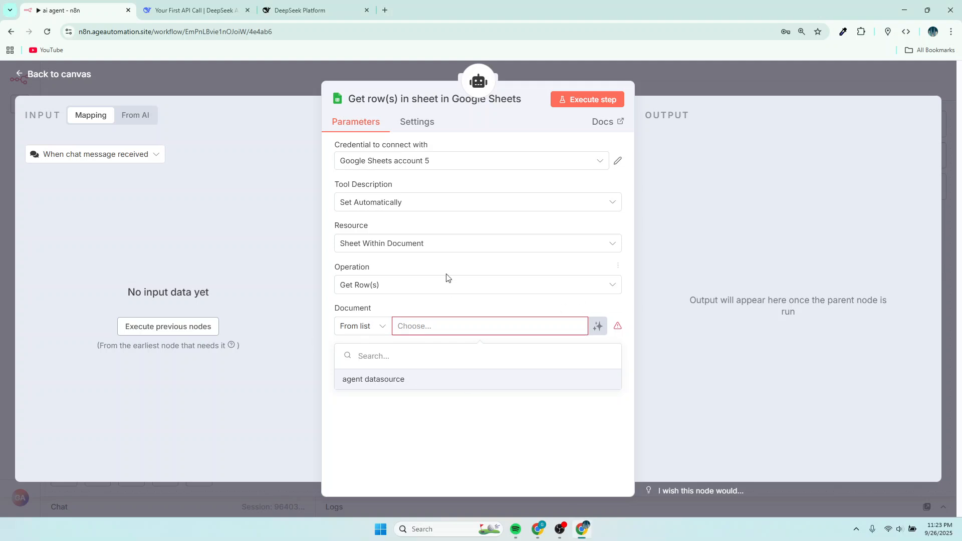
{"action": "left_click", "coordinate": [399, 379]}
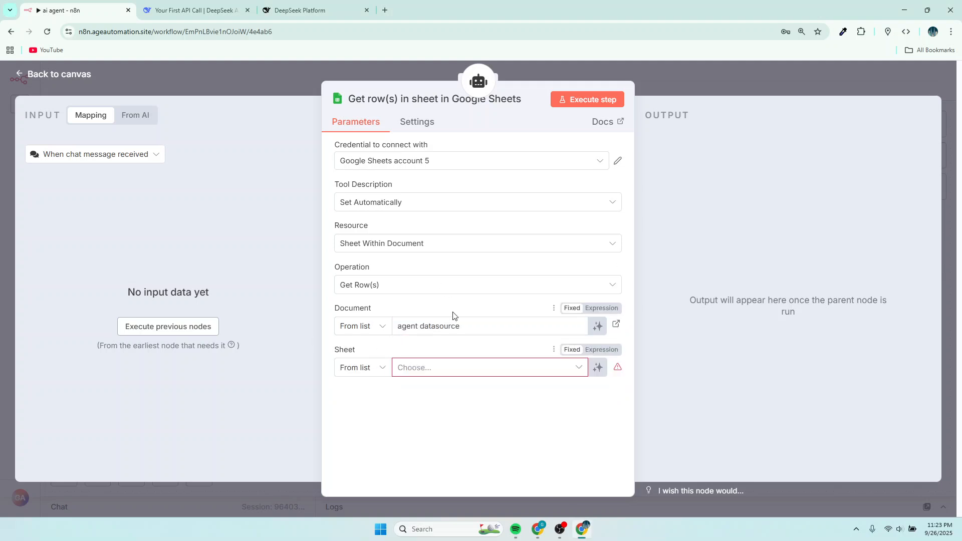
{"action": "left_click", "coordinate": [418, 375]}
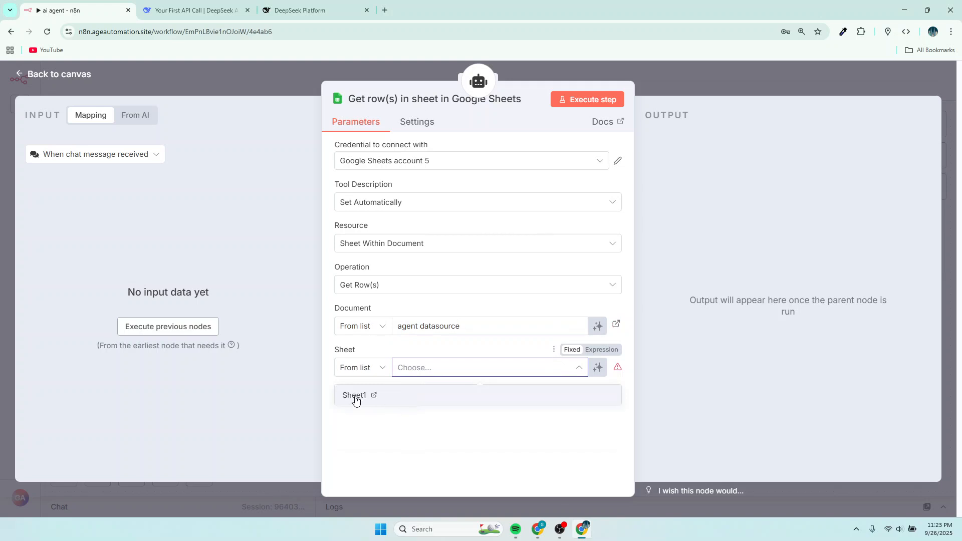
{"action": "left_click", "coordinate": [353, 398]}
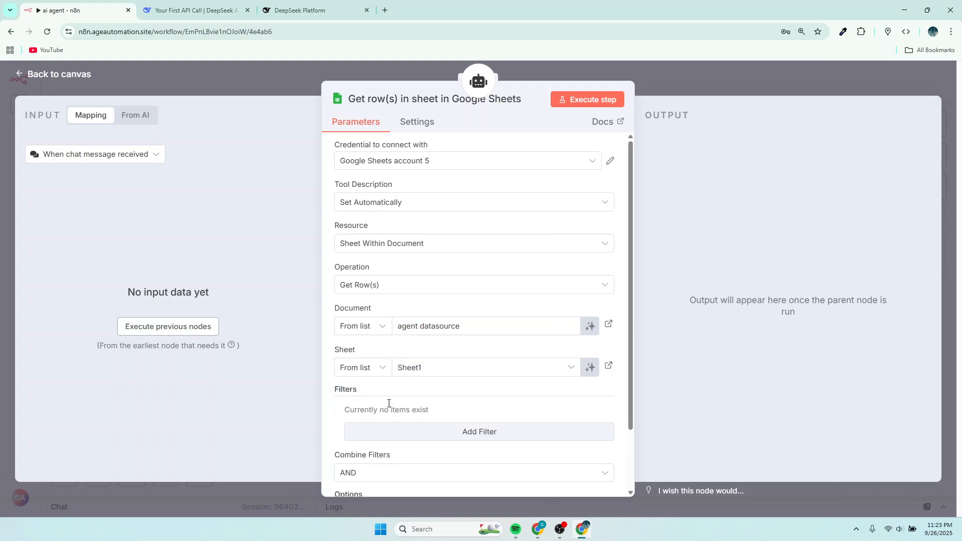
{"action": "scroll", "coordinate": [466, 359], "scroll_direction": "down", "scroll_amount": 2}
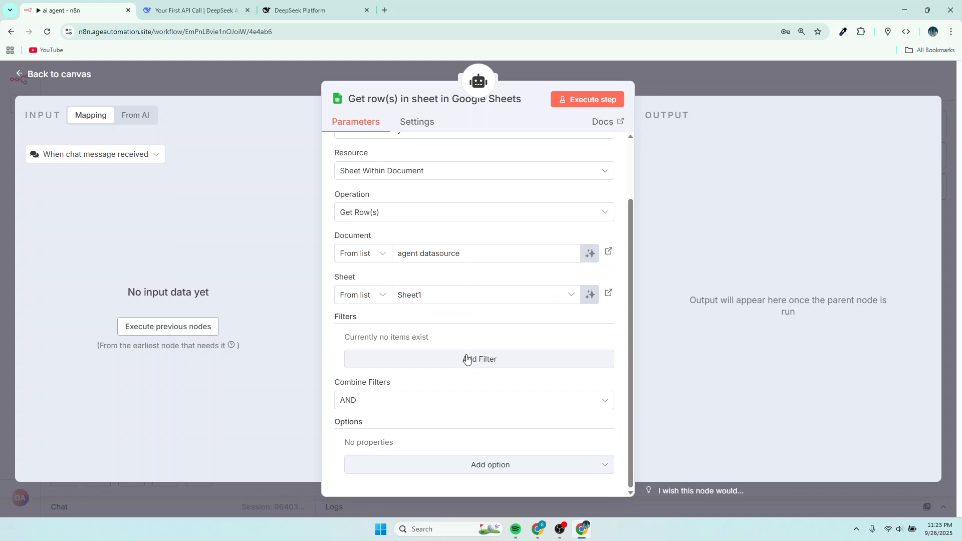
{"action": "scroll", "coordinate": [467, 359], "scroll_direction": "up", "scroll_amount": 2}
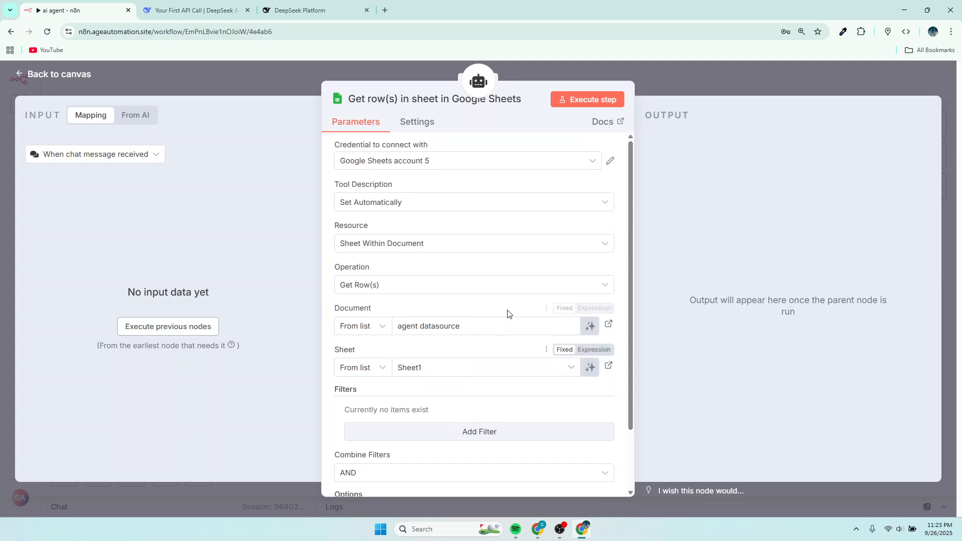
Execute the Get row(s) tool, review its output in table, schema and JSON views, and return to the workflow canvas.
{"action": "left_click", "coordinate": [586, 100]}
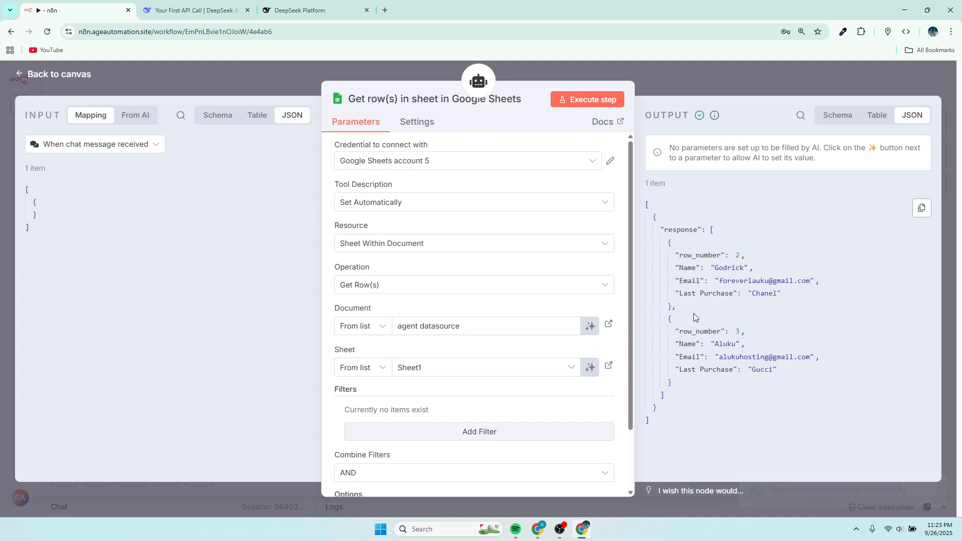
{"action": "left_click", "coordinate": [873, 120]}
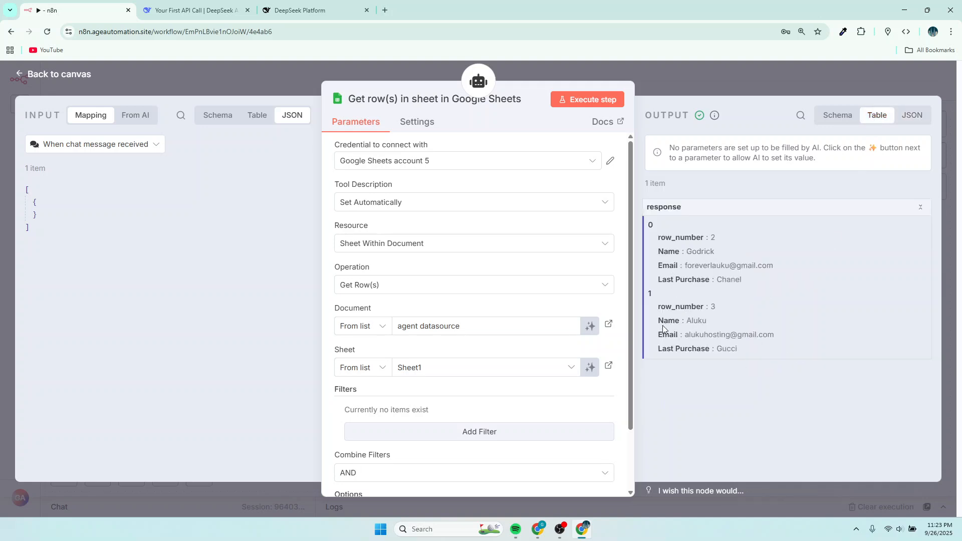
{"action": "left_click", "coordinate": [836, 119]}
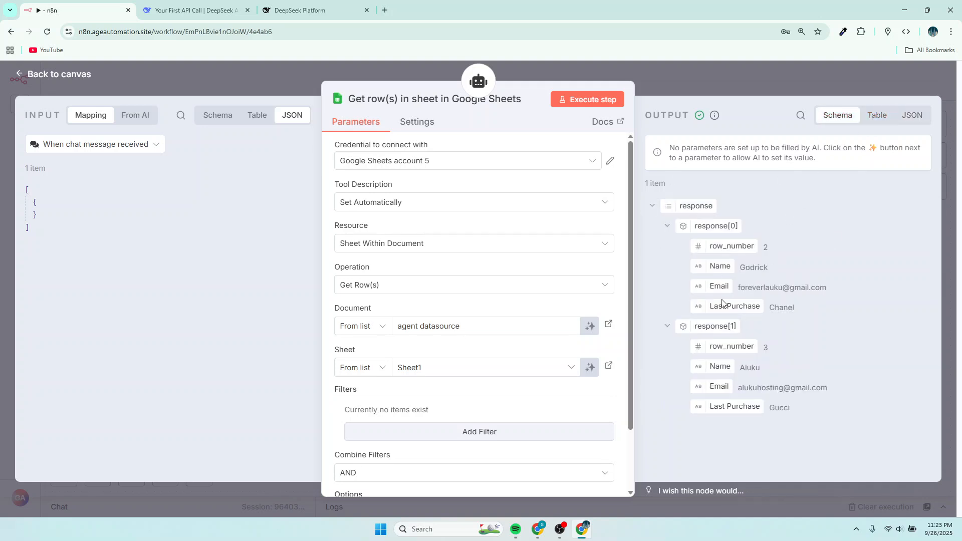
{"action": "left_click", "coordinate": [913, 115]}
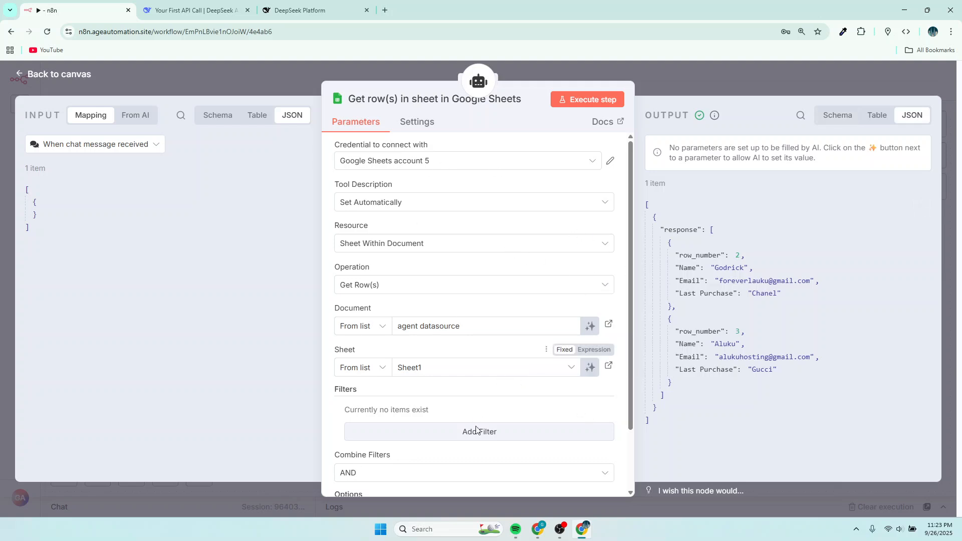
{"action": "scroll", "coordinate": [501, 436], "scroll_direction": "down", "scroll_amount": 3}
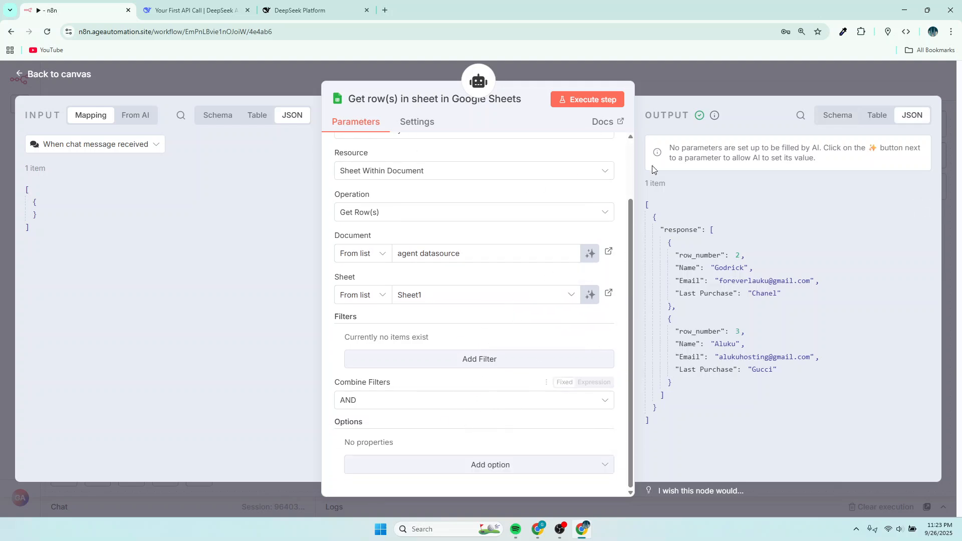
{"action": "left_click", "coordinate": [672, 83]}
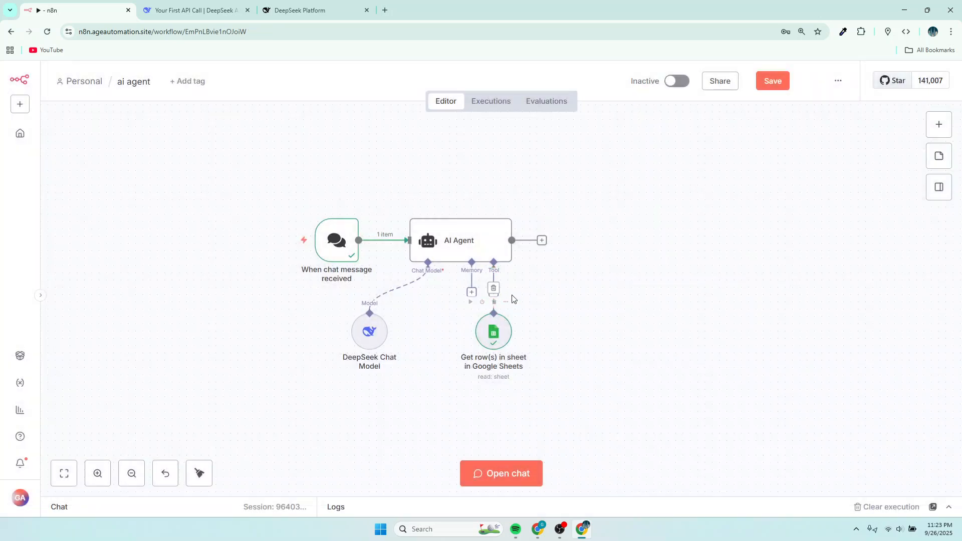
Shift the Google Sheets tool node slightly down and to the left, and add a Gmail tool to the AI Agent.
{"action": "left_click_drag", "start_coordinate": [493, 336], "coordinate": [464, 359]}
{"action": "left_click", "coordinate": [494, 293]}
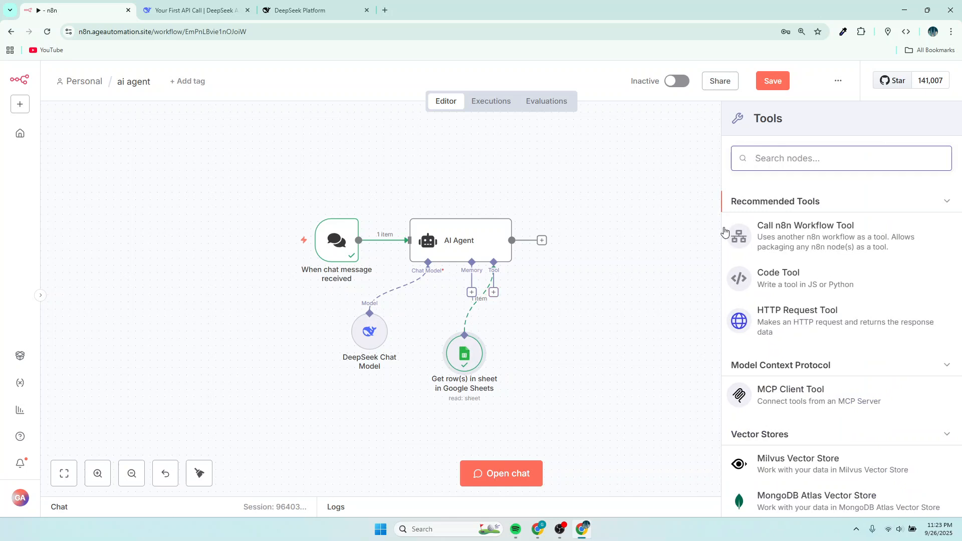
{"action": "type", "text": "gmail"}
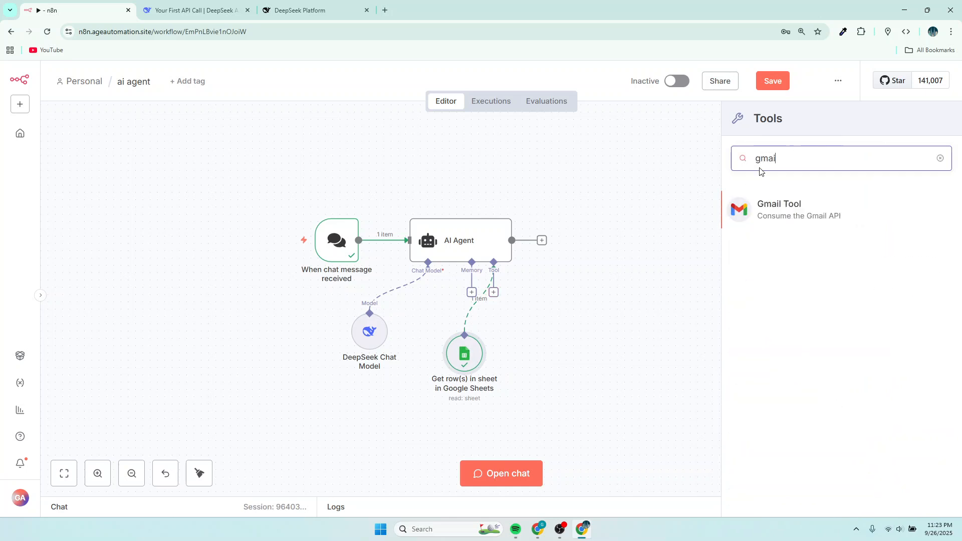
{"action": "left_click", "coordinate": [781, 206]}
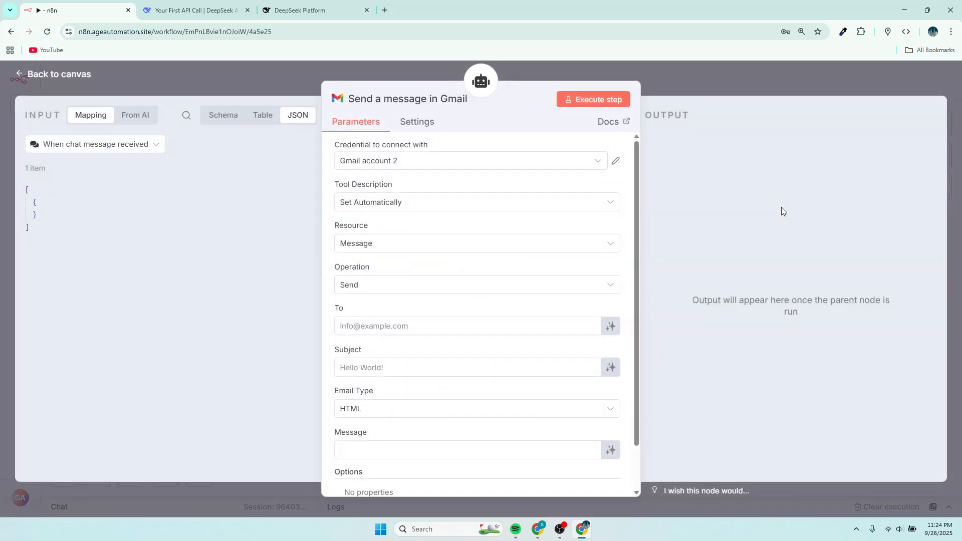
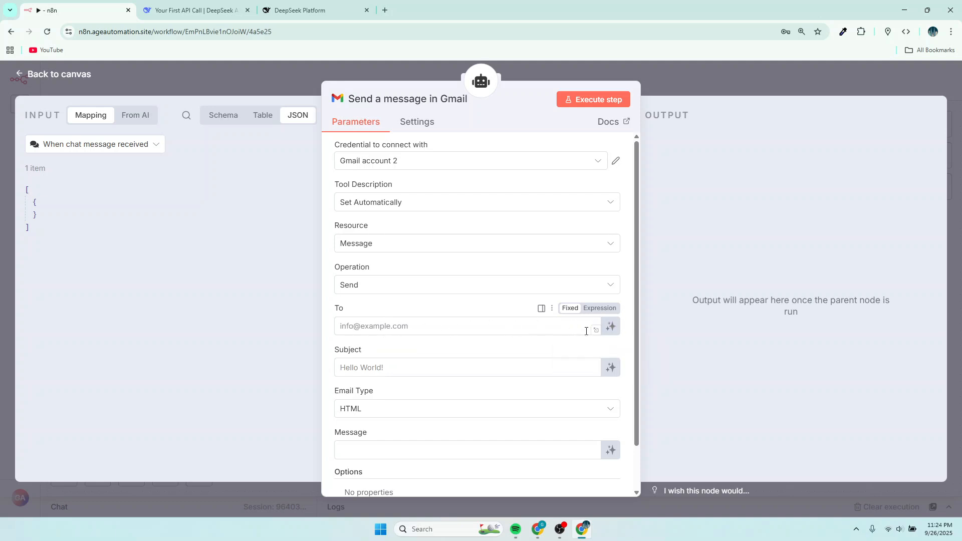
Let the model define the To, Subject and Message fields of the Gmail tool automatically.
{"action": "left_click", "coordinate": [611, 326]}
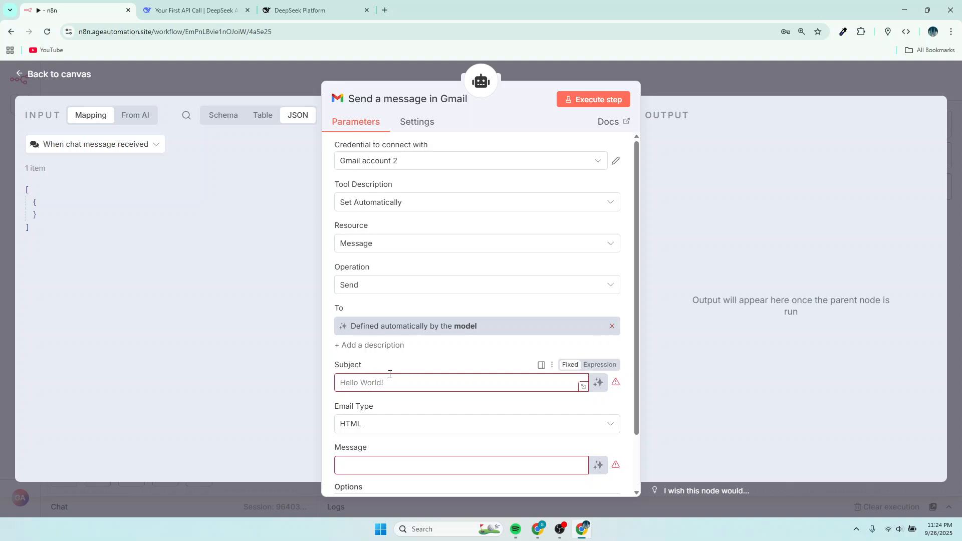
{"action": "left_click", "coordinate": [600, 384]}
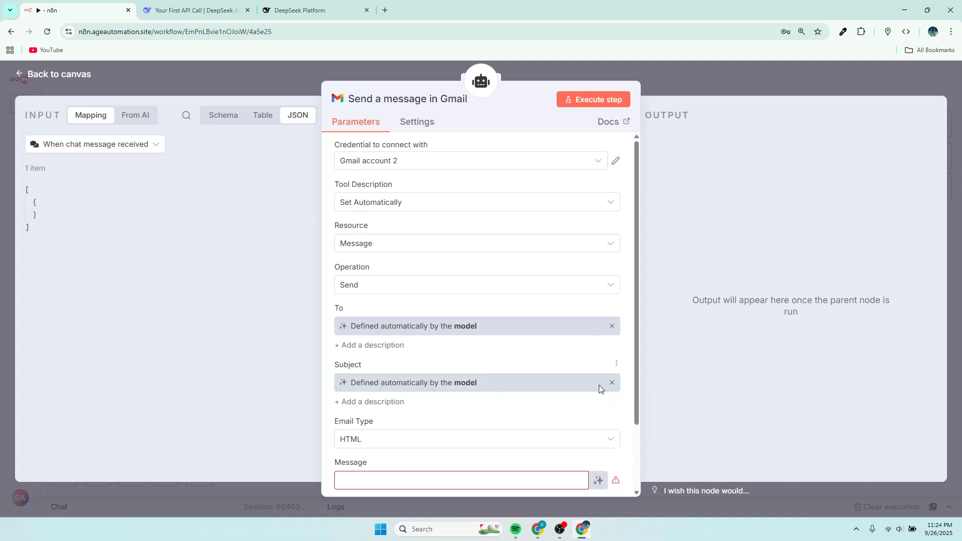
{"action": "scroll", "coordinate": [523, 394], "scroll_direction": "down", "scroll_amount": 2}
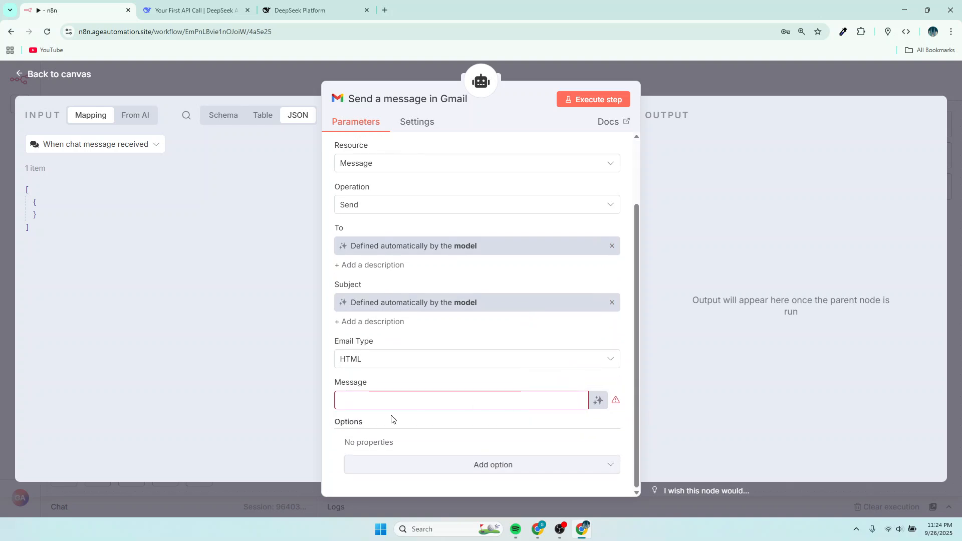
{"action": "left_click", "coordinate": [596, 400]}
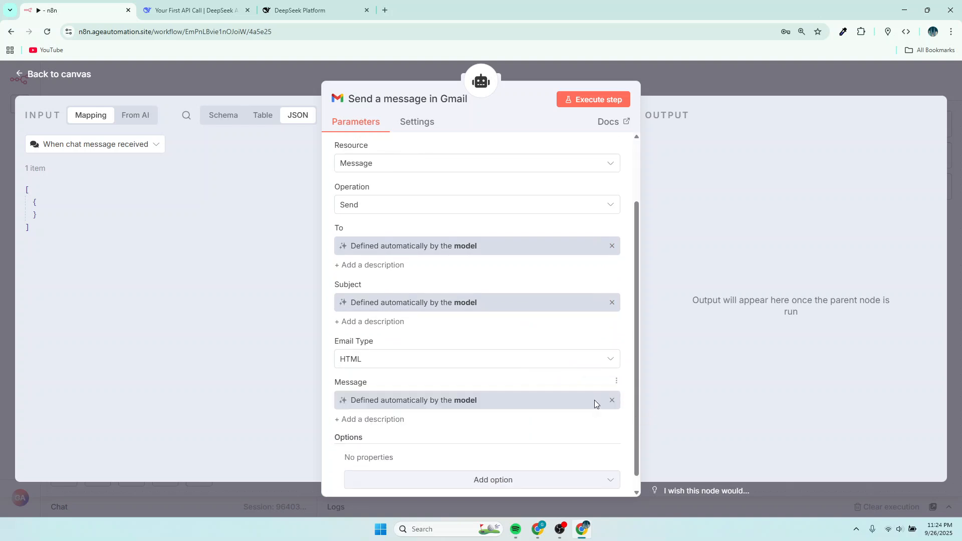
{"action": "scroll", "coordinate": [483, 375], "scroll_direction": "down", "scroll_amount": 1}
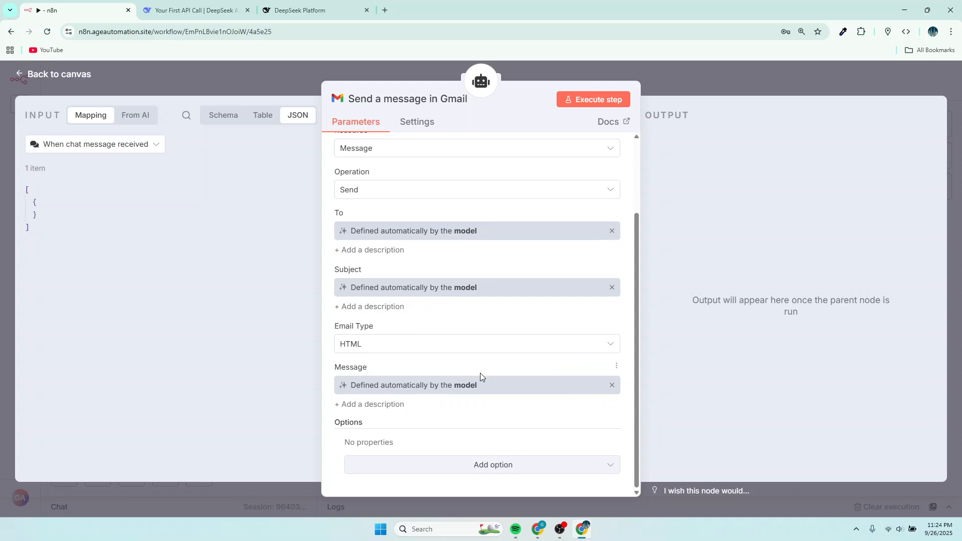
{"action": "scroll", "coordinate": [480, 376], "scroll_direction": "up", "scroll_amount": 2}
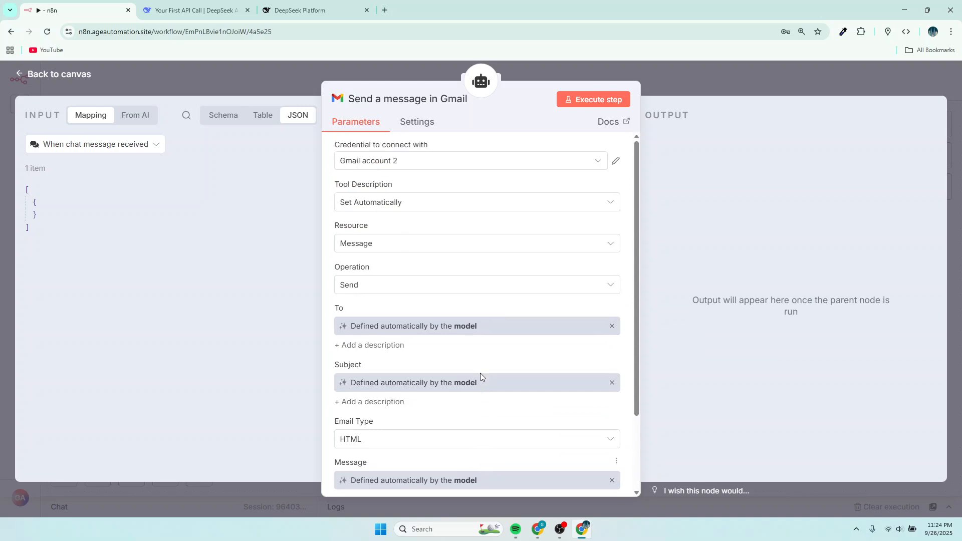
Create a new Gmail OAuth2 credential for the Gmail tool and copy its OAuth redirect URL.
{"action": "left_click", "coordinate": [498, 163]}
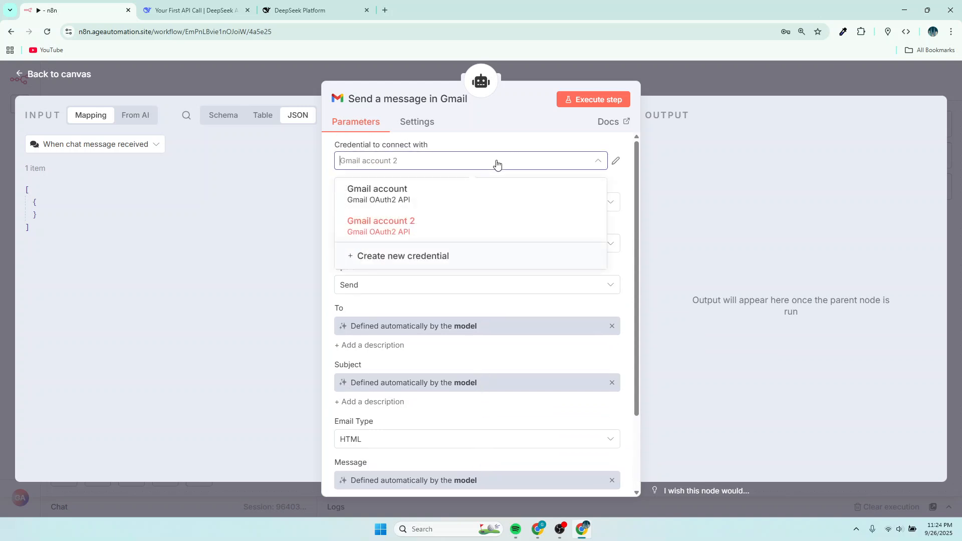
{"action": "left_click", "coordinate": [427, 259]}
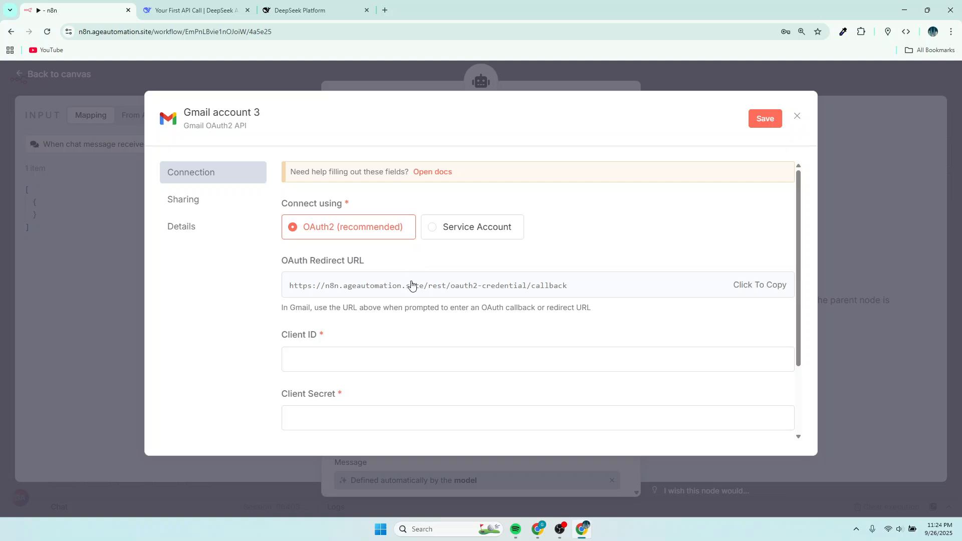
{"action": "scroll", "coordinate": [526, 308], "scroll_direction": "down", "scroll_amount": 2}
{"action": "scroll", "coordinate": [525, 313], "scroll_direction": "up", "scroll_amount": 2}
{"action": "left_click", "coordinate": [747, 286]}
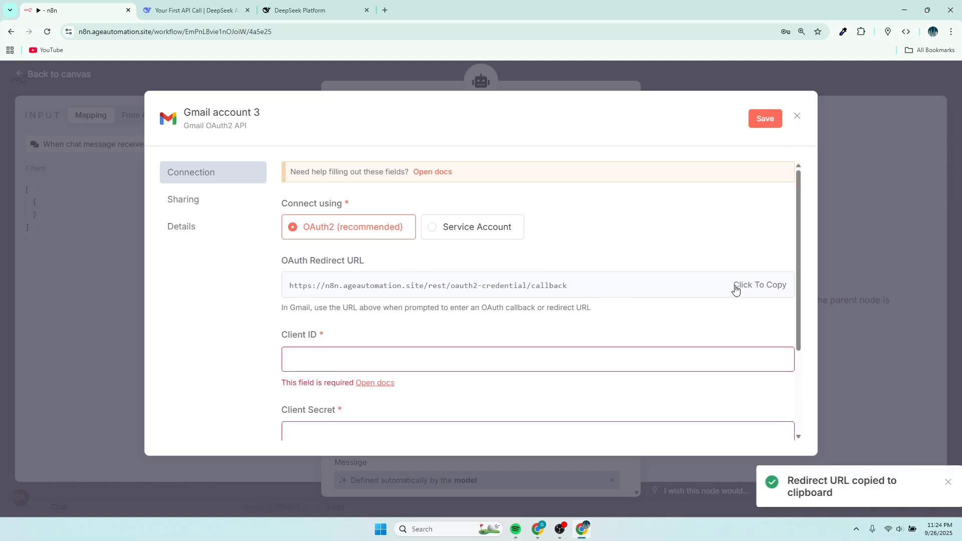
Switch to the Google Cloud console, search for the credentials page of agent1, and open the OAuth client Web client 1.
{"action": "left_click", "coordinate": [583, 527]}
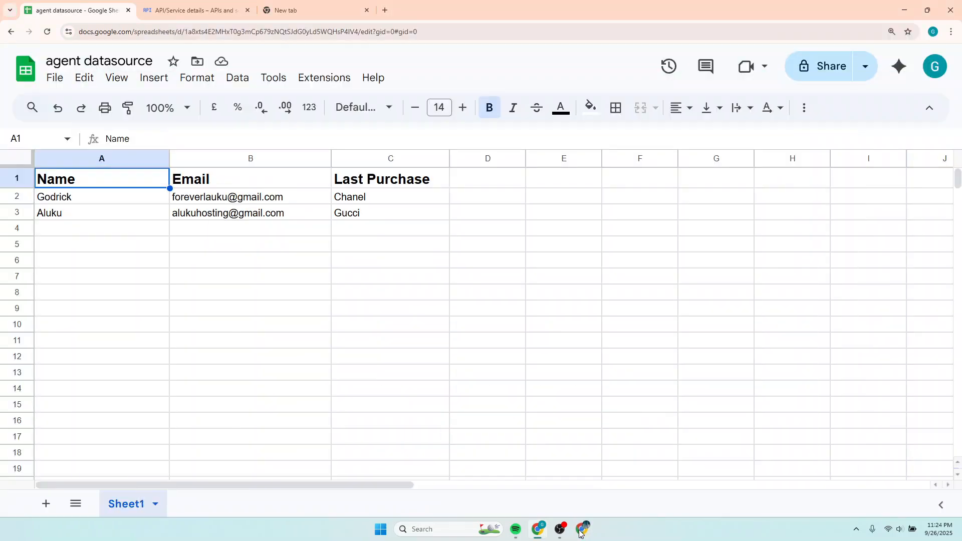
{"action": "left_click", "coordinate": [540, 532]}
{"action": "left_click", "coordinate": [540, 532]}
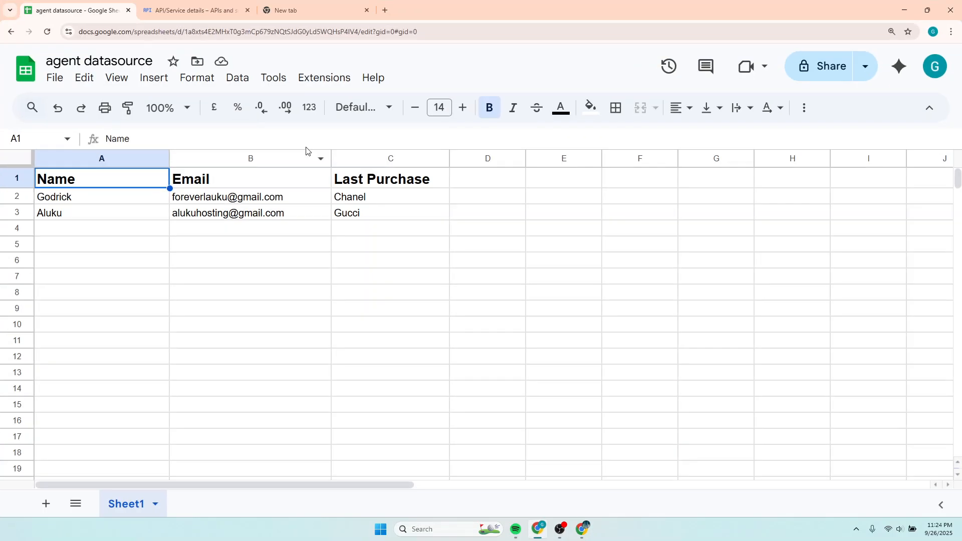
{"action": "left_click", "coordinate": [217, 11]}
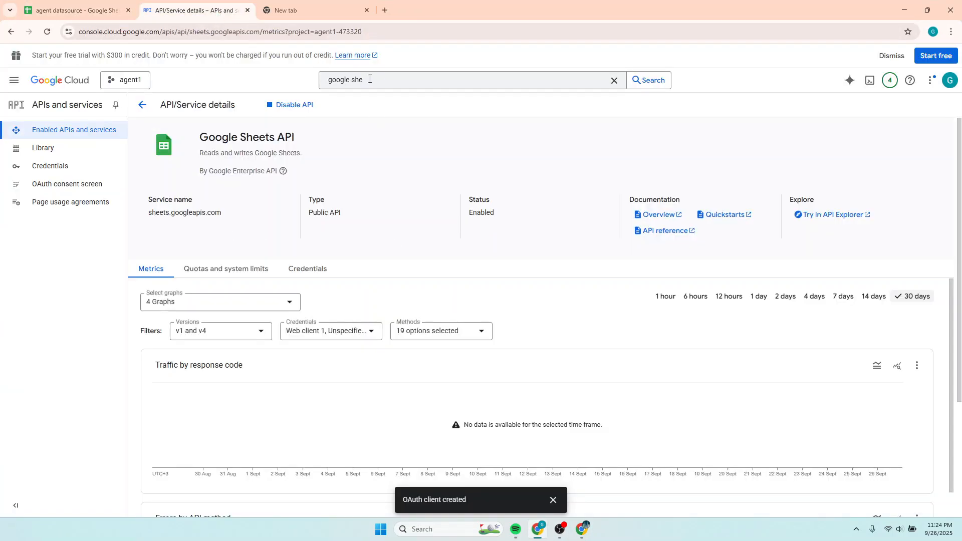
{"action": "left_click", "coordinate": [382, 79]}
{"action": "type", "text": "credentials"}
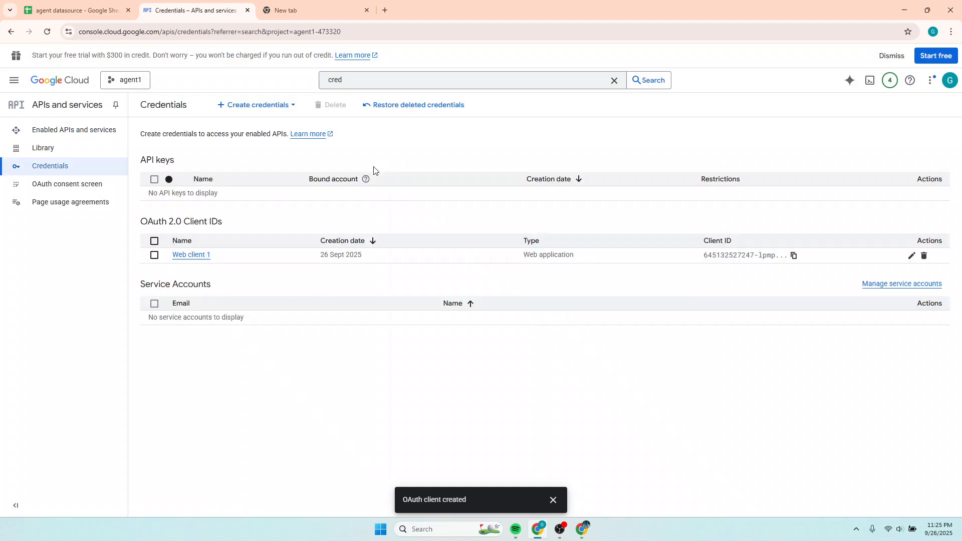
{"action": "left_click", "coordinate": [196, 259]}
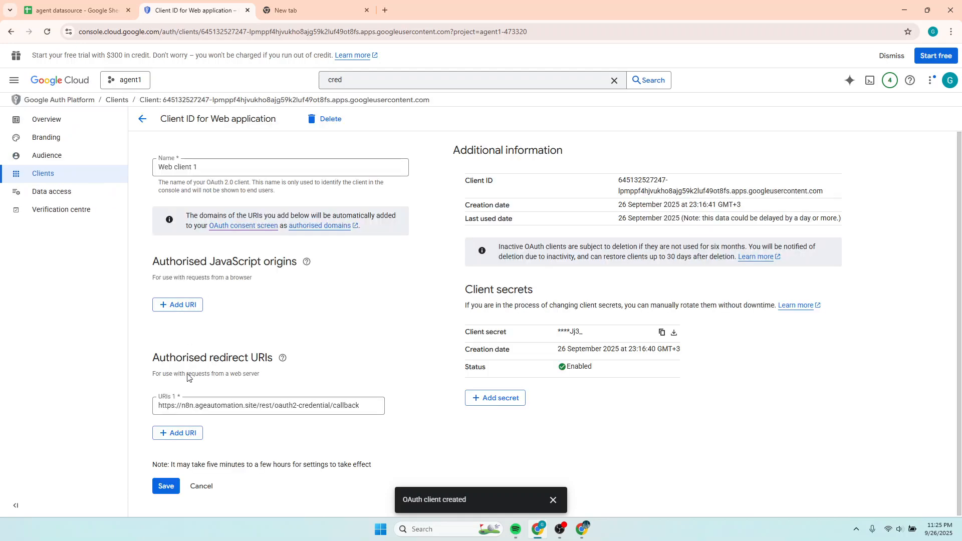
Try to add the copied n8n redirect URL as a second authorised redirect URI, and remove the duplicate entry.
{"action": "left_click", "coordinate": [173, 434]}
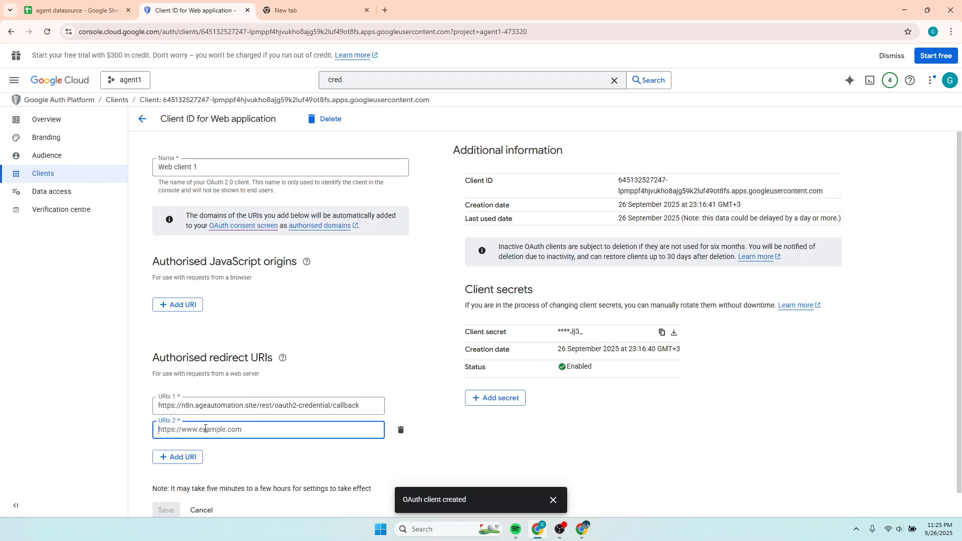
{"action": "key", "text": "ctrl+v"}
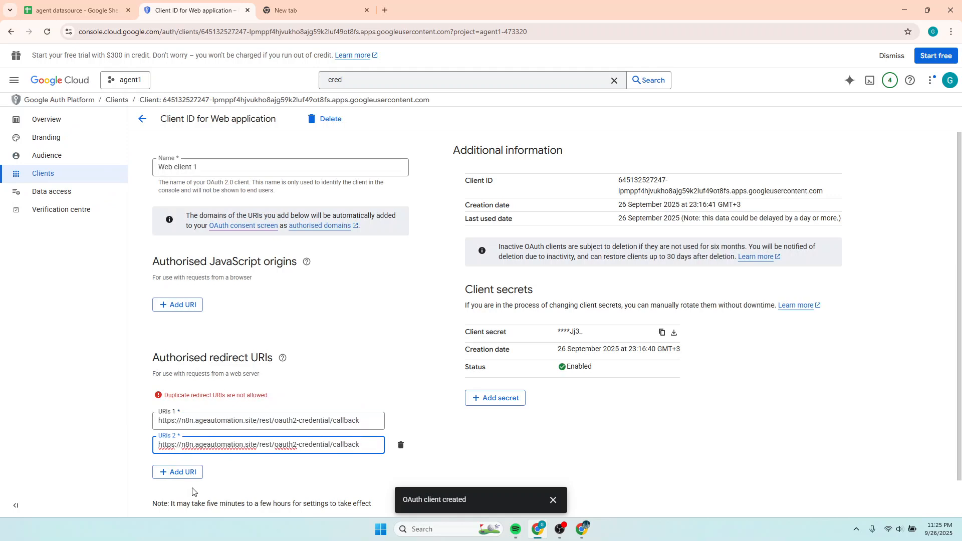
{"action": "left_click", "coordinate": [401, 446]}
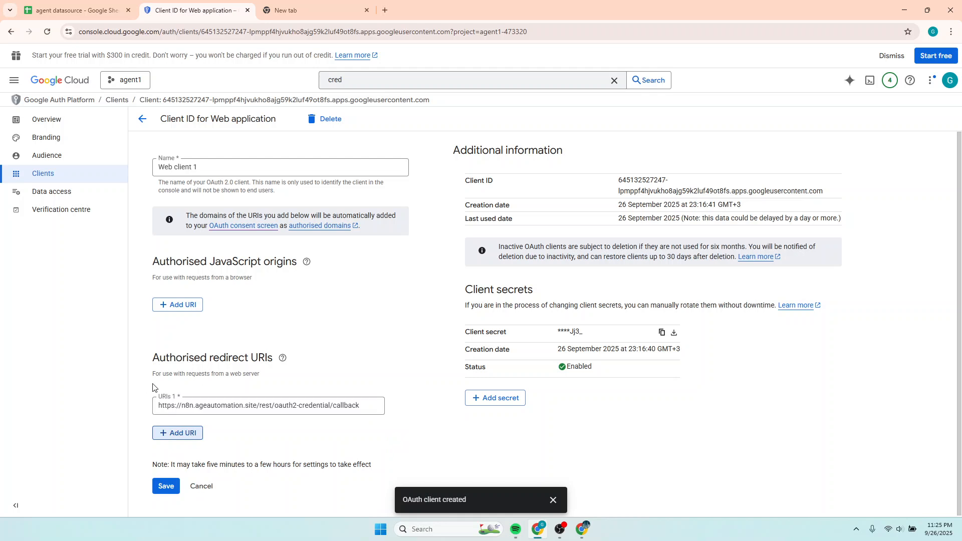
Copy the client ID of Web client 1 and paste it into the Client ID field of n8n's Gmail credential.
{"action": "left_click_drag", "start_coordinate": [825, 193], "coordinate": [619, 179]}
{"action": "right_click", "coordinate": [631, 186]}
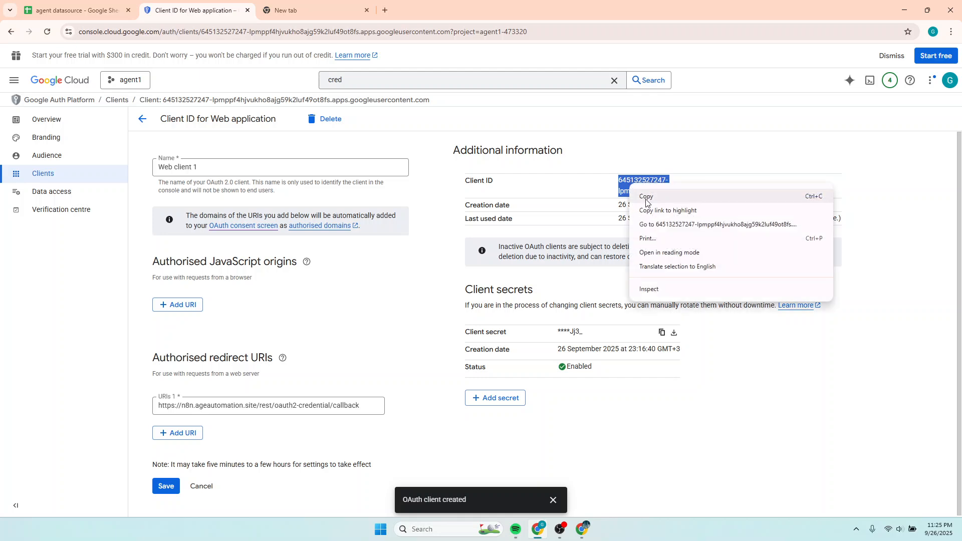
{"action": "left_click", "coordinate": [648, 197]}
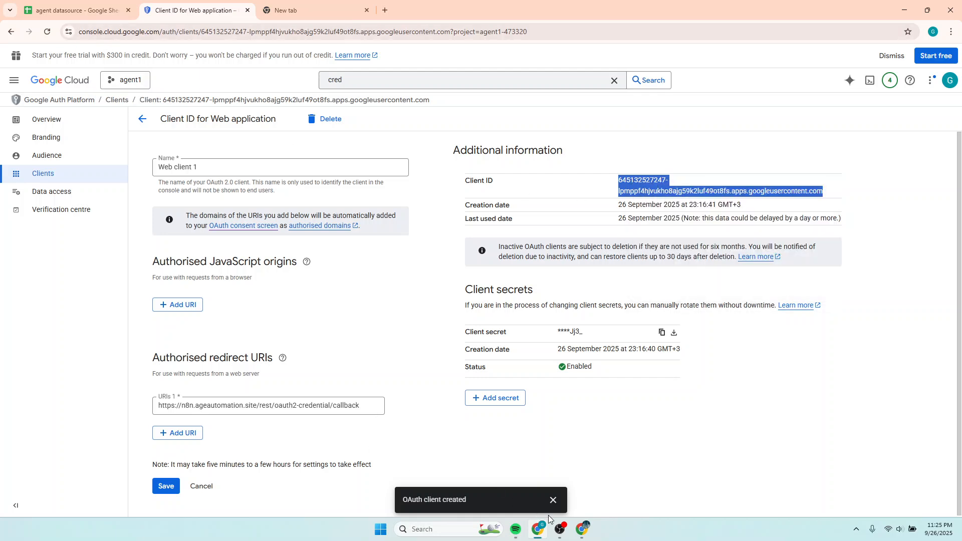
{"action": "left_click", "coordinate": [583, 530]}
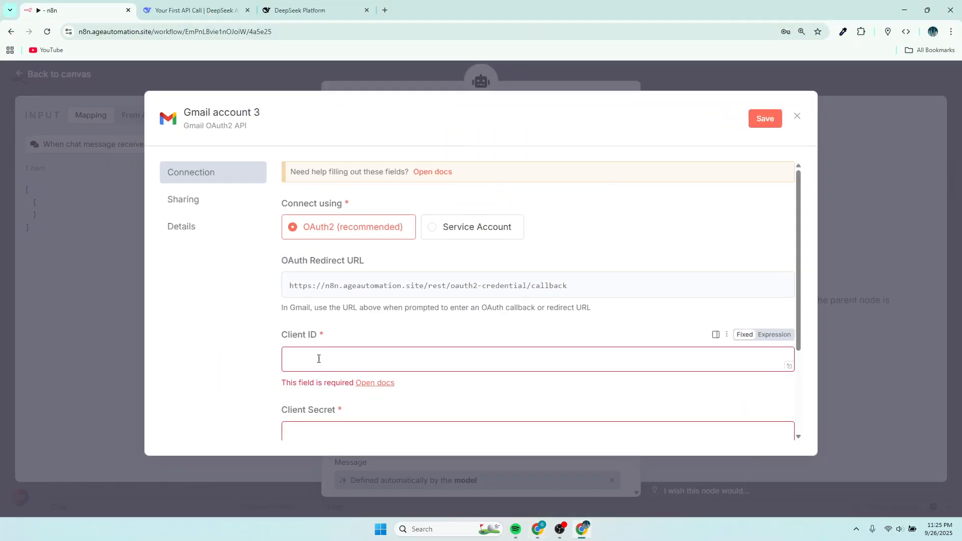
{"action": "key", "text": "ctrl+v"}
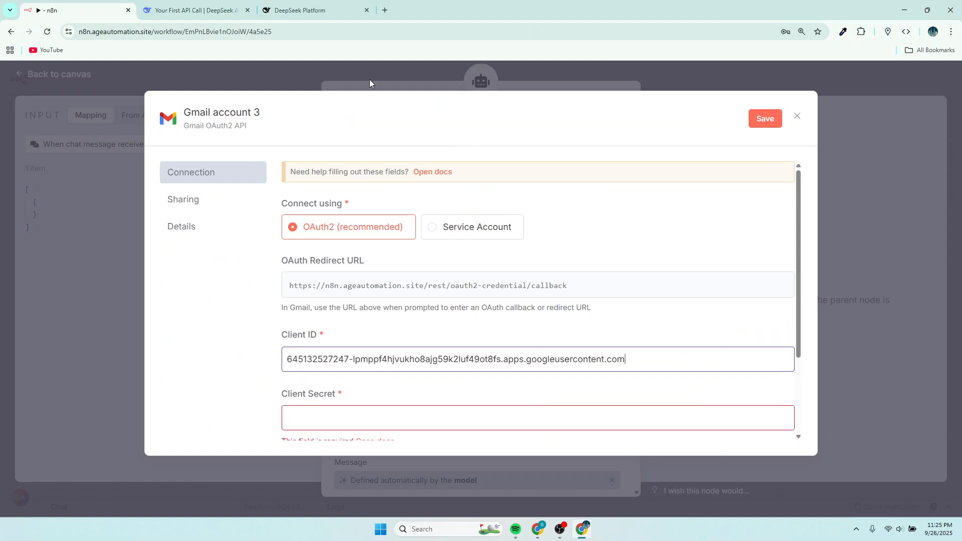
Copy the client secret from Google Cloud and paste it into the Client Secret field of n8n's Gmail credential.
{"action": "left_click", "coordinate": [539, 530]}
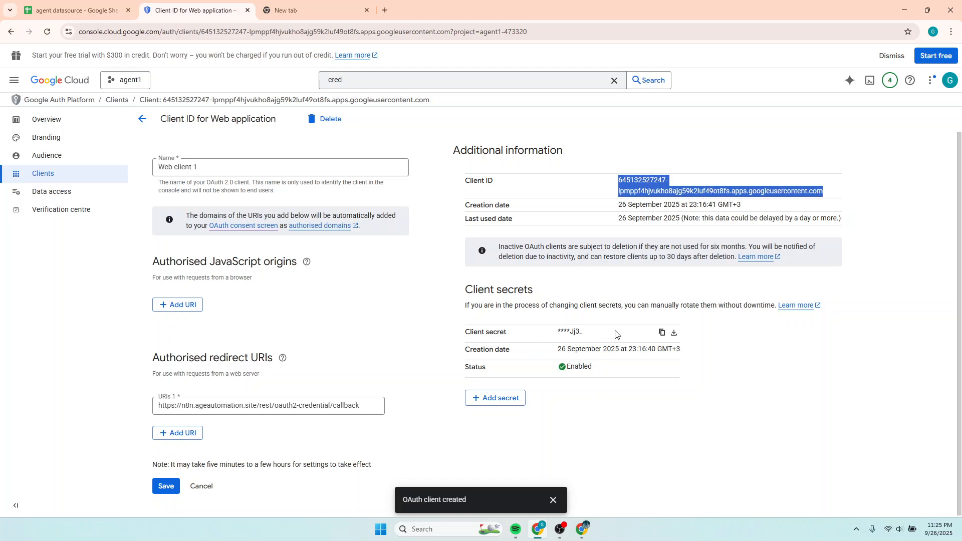
{"action": "left_click", "coordinate": [662, 333]}
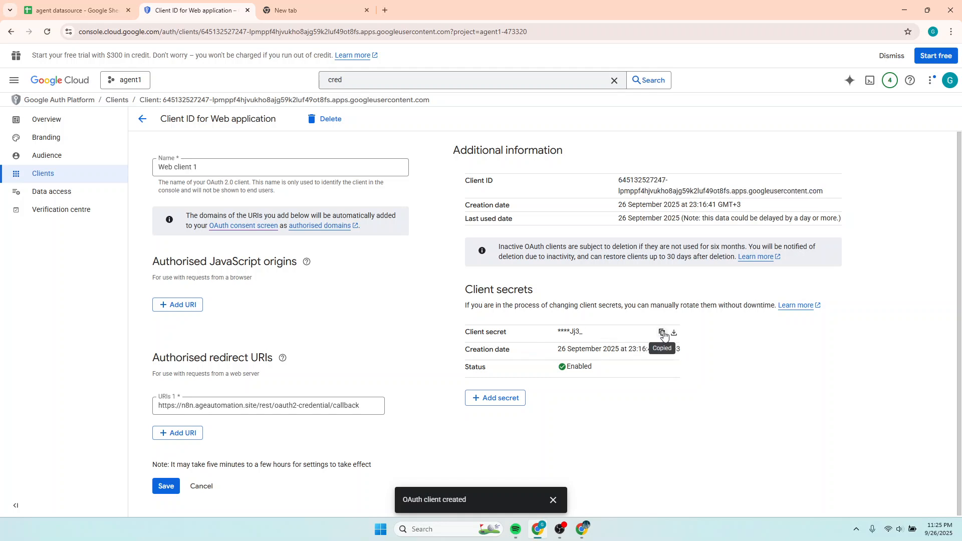
{"action": "left_click", "coordinate": [582, 529]}
{"action": "left_click", "coordinate": [313, 416]}
{"action": "key", "text": "ctrl+v"}
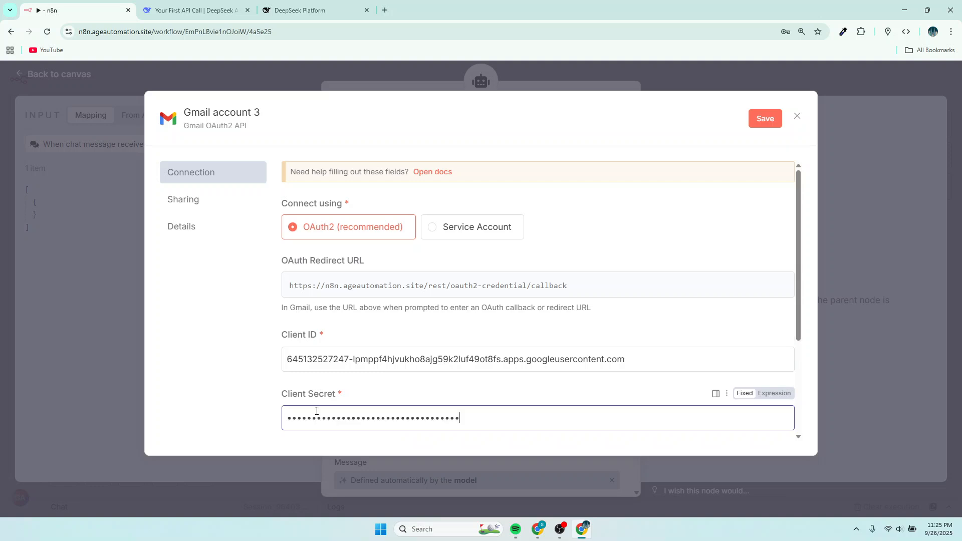
{"action": "scroll", "coordinate": [411, 366], "scroll_direction": "down", "scroll_amount": 3}
{"action": "scroll", "coordinate": [412, 364], "scroll_direction": "up", "scroll_amount": 5}
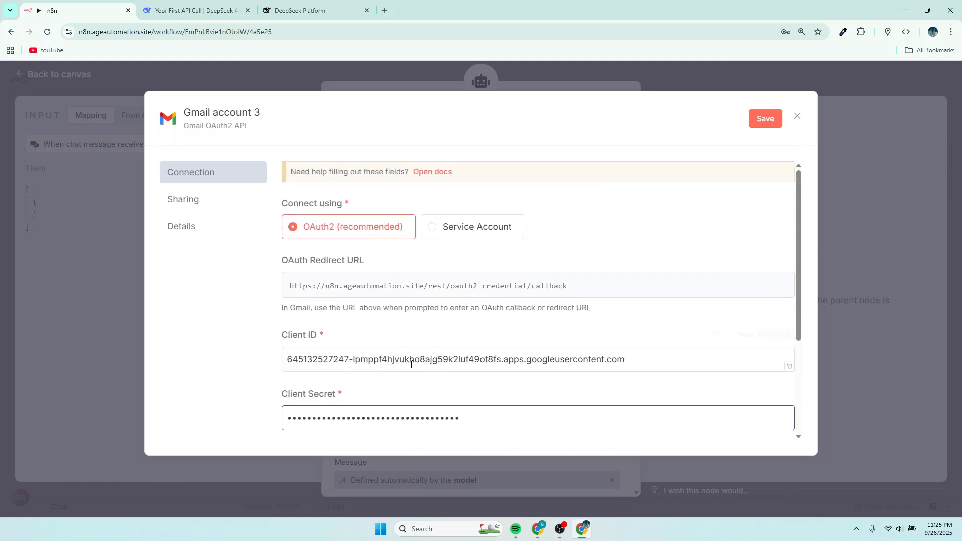
Save the Gmail credential and sign in with Google, granting ageautomation.site all requested Gmail permissions.
{"action": "left_click", "coordinate": [766, 121]}
{"action": "scroll", "coordinate": [527, 299], "scroll_direction": "down", "scroll_amount": 2}
{"action": "left_click", "coordinate": [343, 316]}
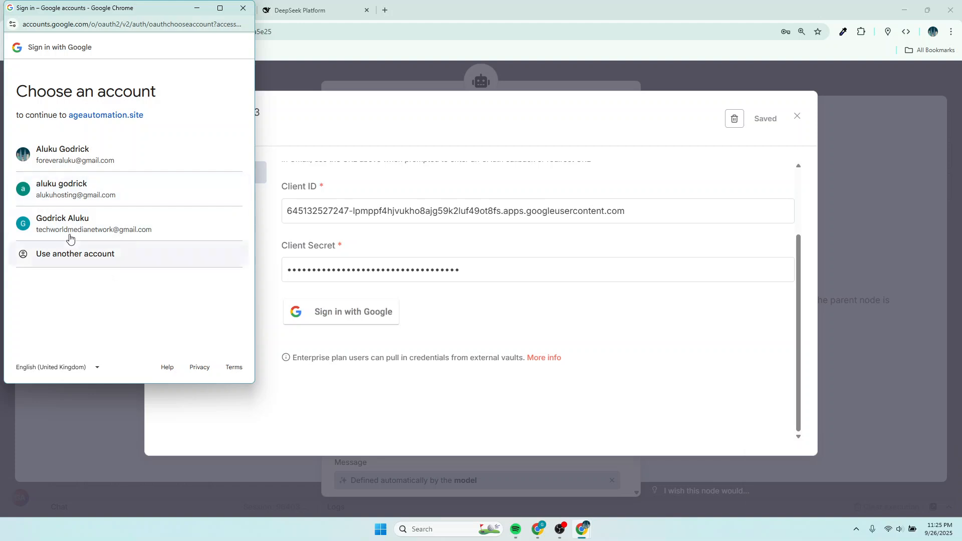
{"action": "left_click", "coordinate": [70, 230]}
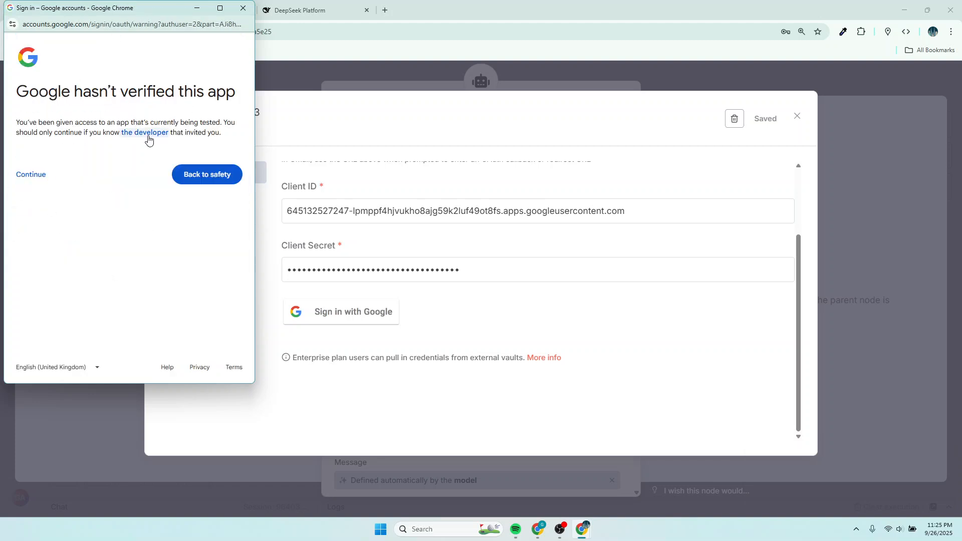
{"action": "left_click", "coordinate": [33, 177]}
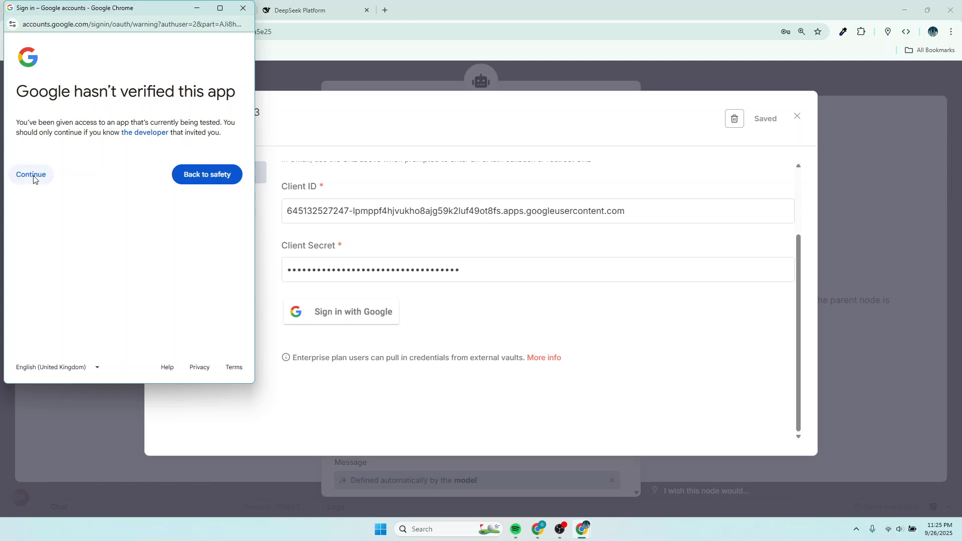
{"action": "left_click", "coordinate": [22, 215]}
{"action": "scroll", "coordinate": [123, 282], "scroll_direction": "down", "scroll_amount": 6}
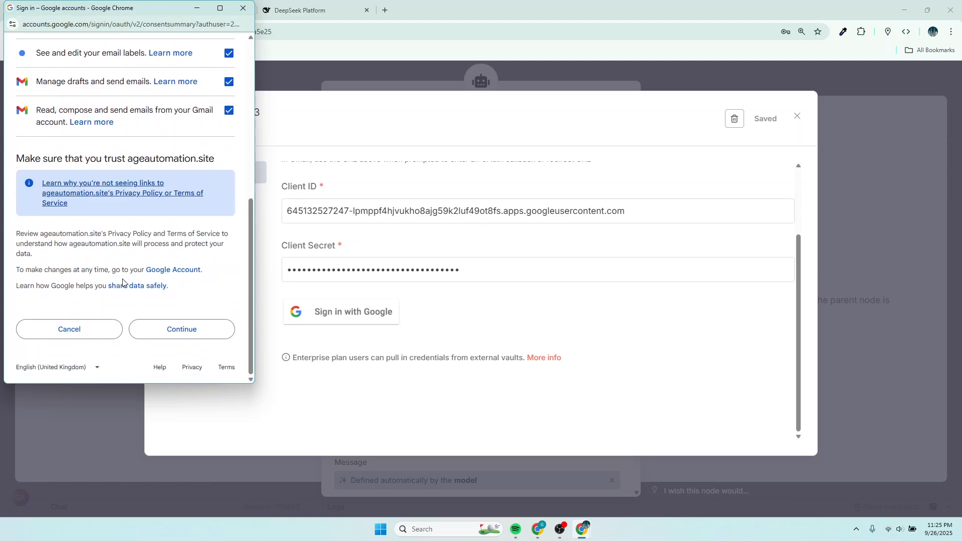
{"action": "left_click", "coordinate": [173, 335]}
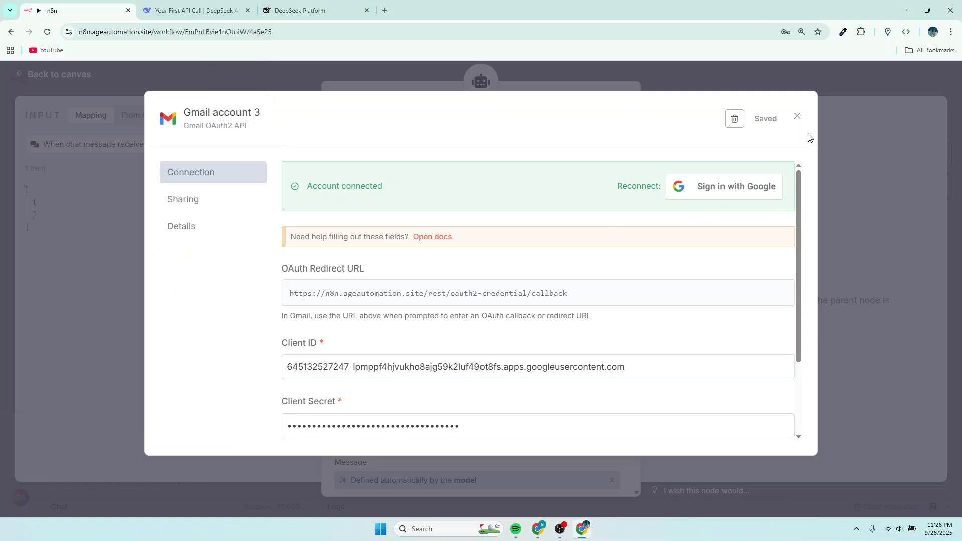
Look over the connected credential, close it, and select Gmail account 3 as the credential of the Gmail tool.
{"action": "scroll", "coordinate": [476, 361], "scroll_direction": "down", "scroll_amount": 3}
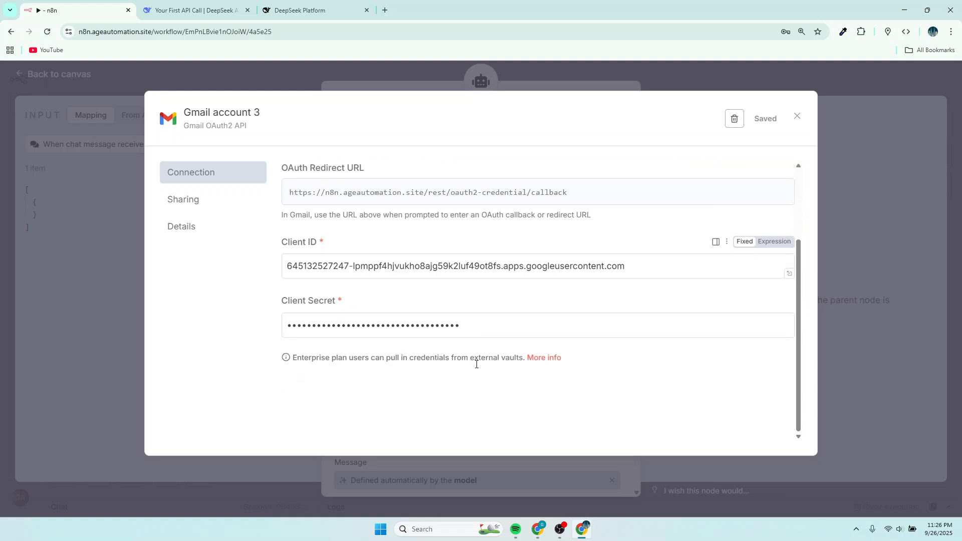
{"action": "scroll", "coordinate": [478, 366], "scroll_direction": "up", "scroll_amount": 3}
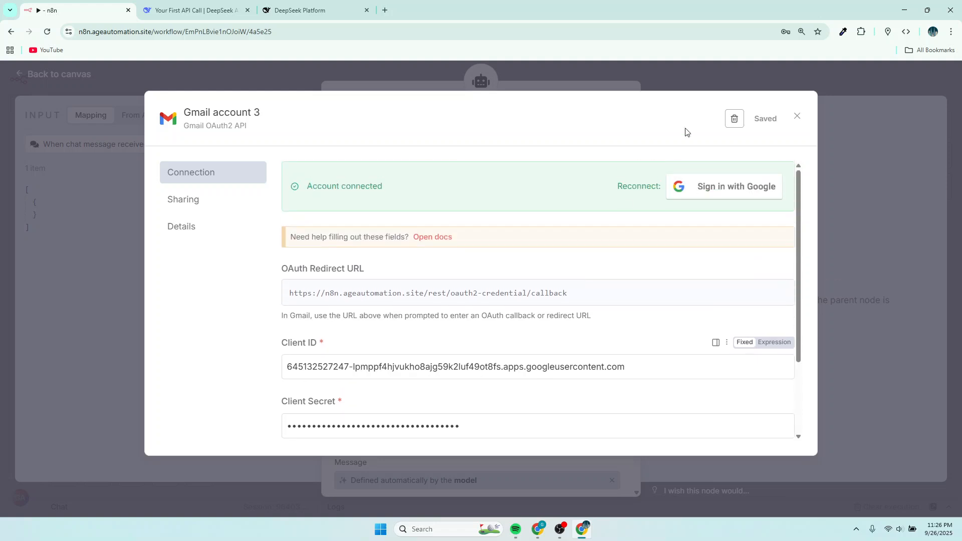
{"action": "left_click", "coordinate": [759, 80]}
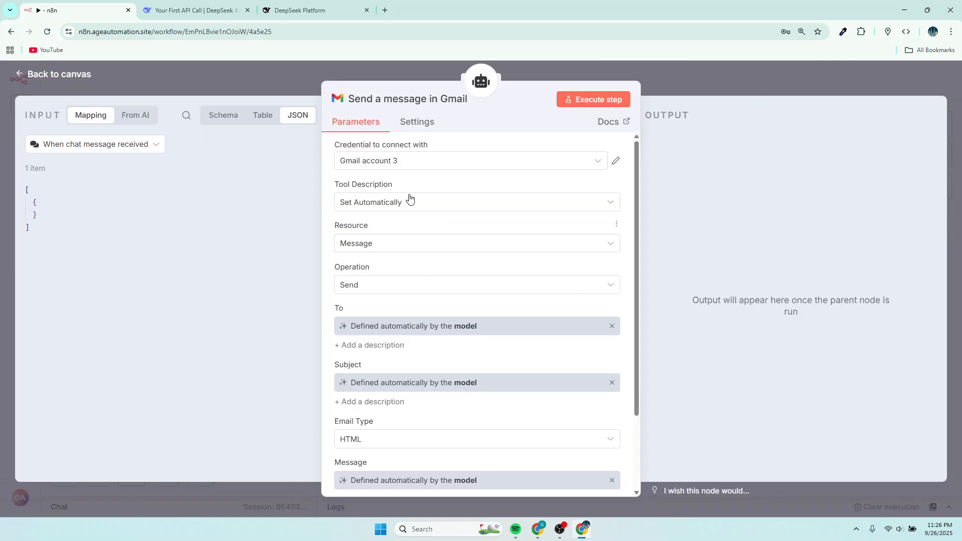
{"action": "left_click", "coordinate": [431, 161]}
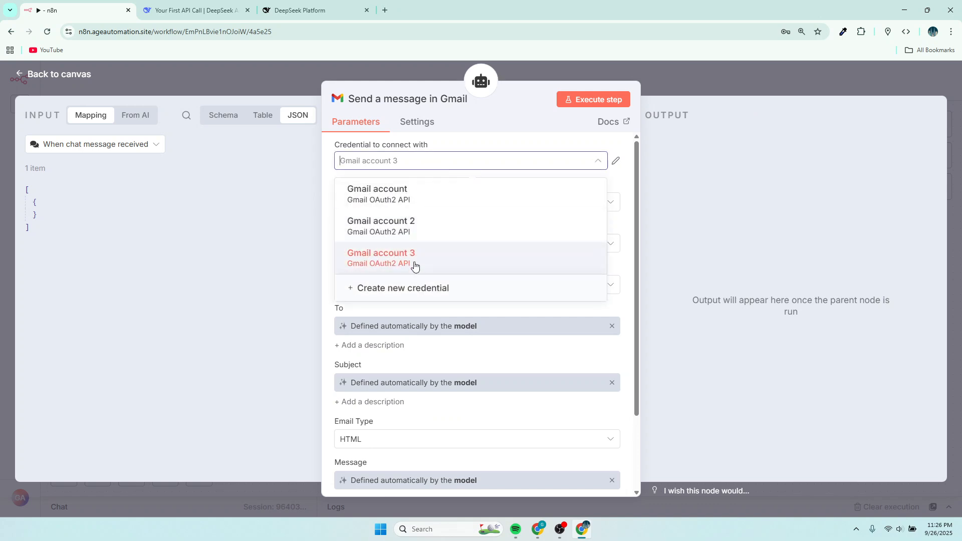
{"action": "left_click", "coordinate": [415, 265]}
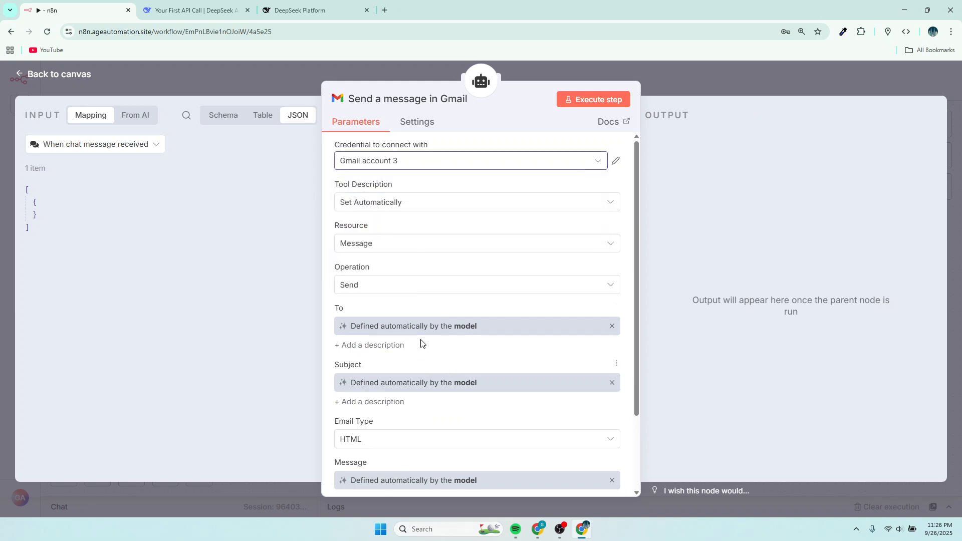
Review the Gmail tool's parameters, return to the workflow canvas, and move the Gmail node farther right of the Google Sheets node.
{"action": "scroll", "coordinate": [431, 378], "scroll_direction": "down", "scroll_amount": 2}
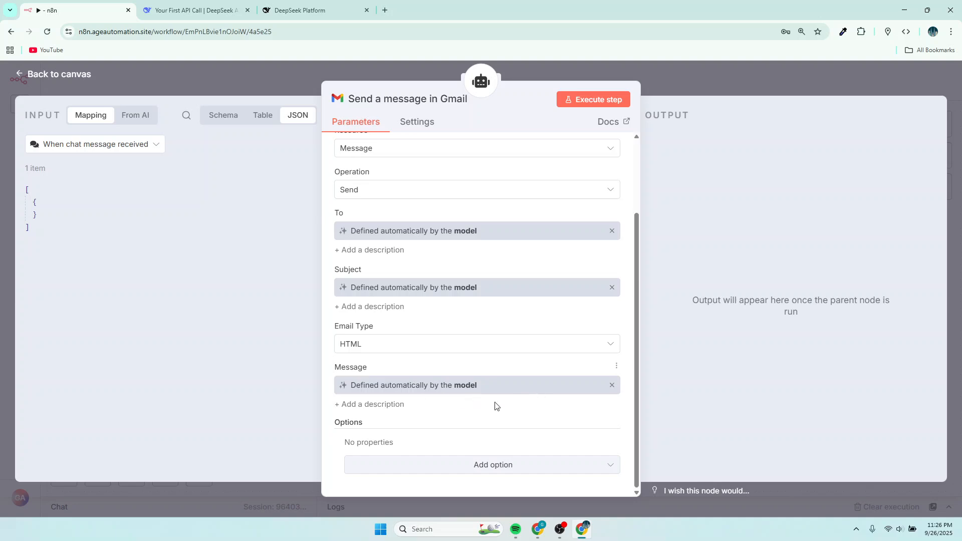
{"action": "scroll", "coordinate": [448, 404], "scroll_direction": "up", "scroll_amount": 1}
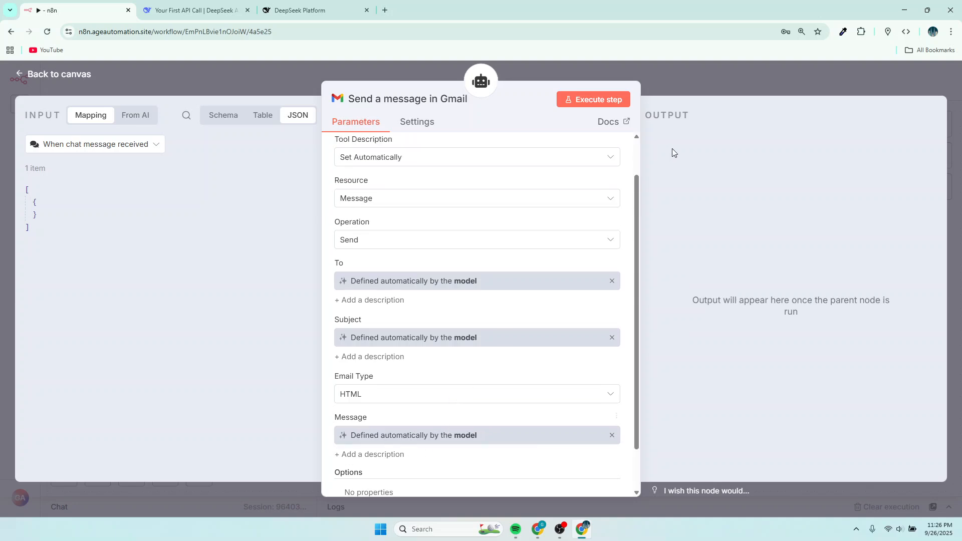
{"action": "left_click", "coordinate": [676, 89]}
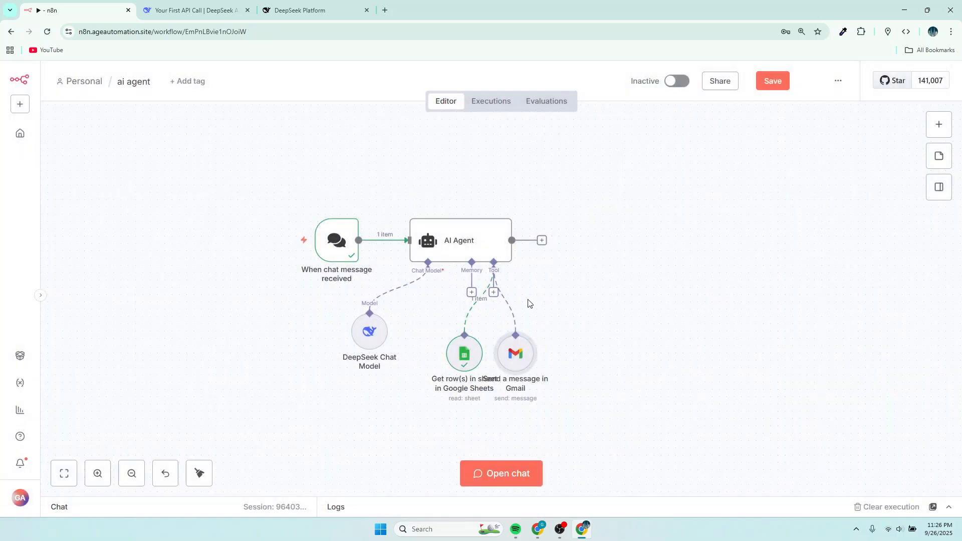
{"action": "left_click_drag", "start_coordinate": [545, 348], "coordinate": [551, 353]}
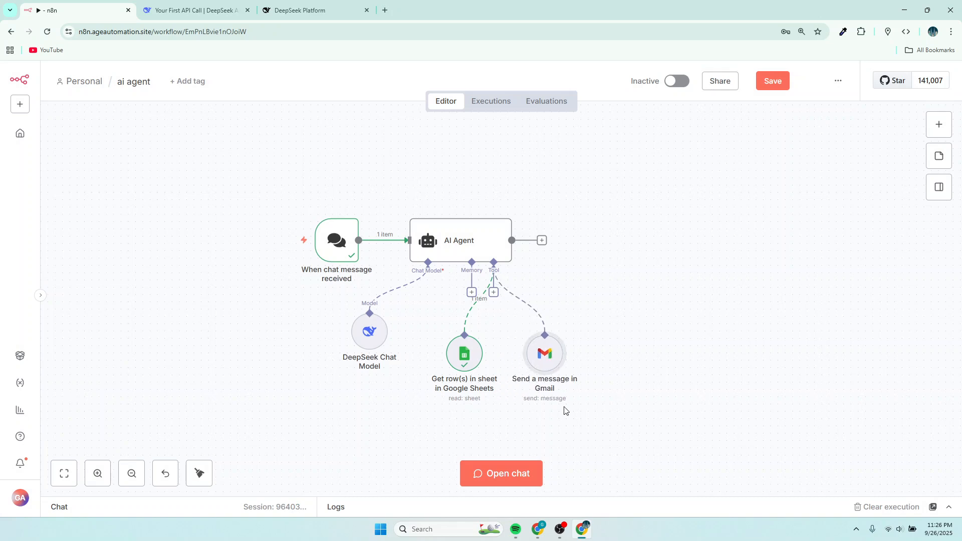
Check the customer emails in the agent datasource spreadsheet, return to n8n, and shift the AI Agent node slightly up.
{"action": "left_click", "coordinate": [538, 531]}
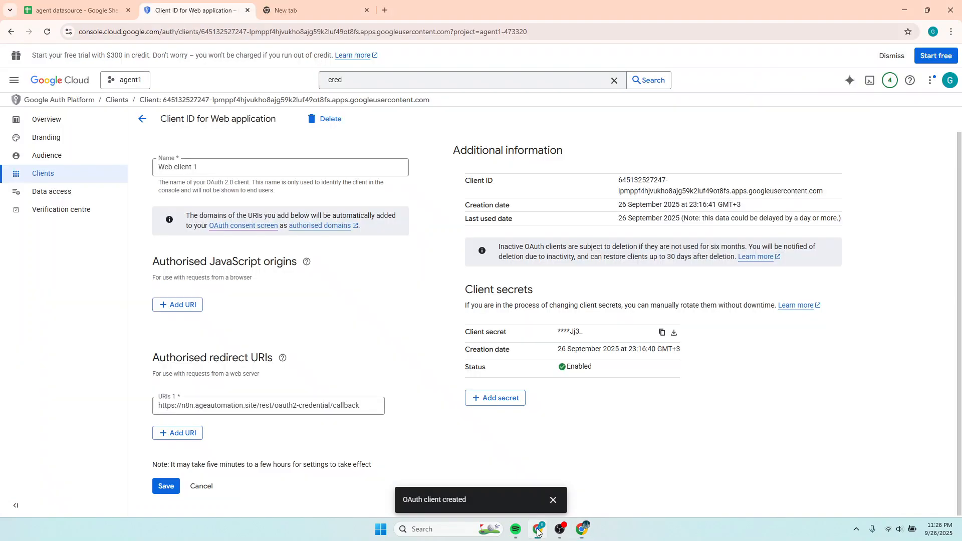
{"action": "left_click", "coordinate": [117, 14]}
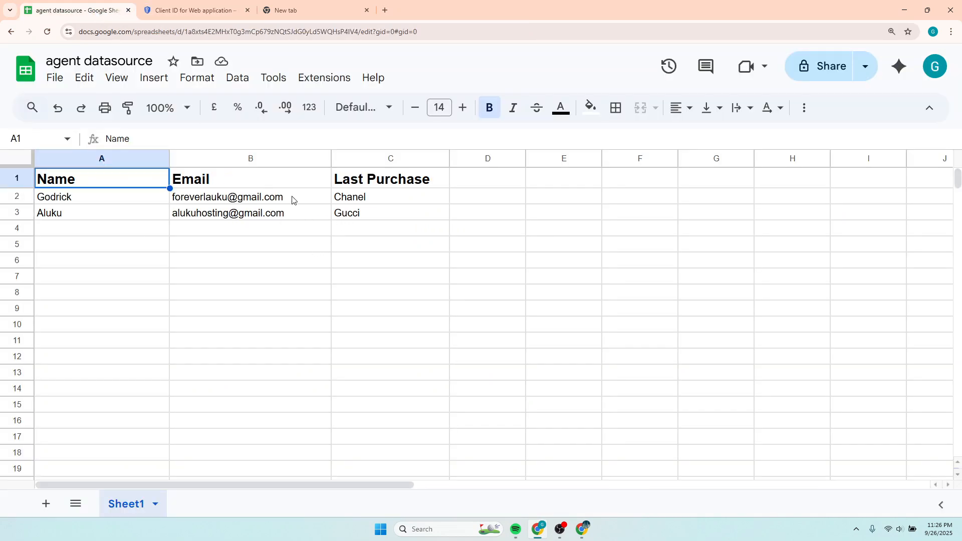
{"action": "left_click", "coordinate": [193, 200]}
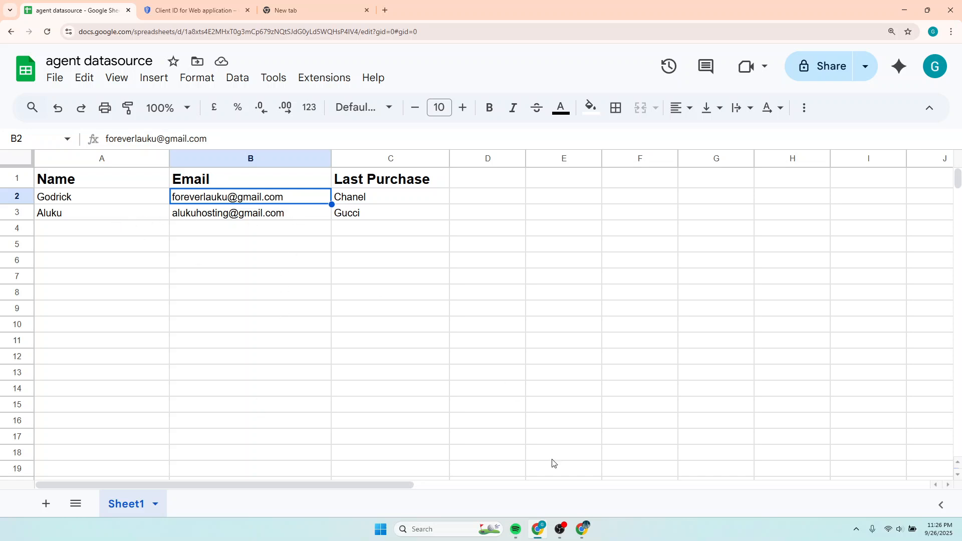
{"action": "mouse_move", "coordinate": [541, 529]}
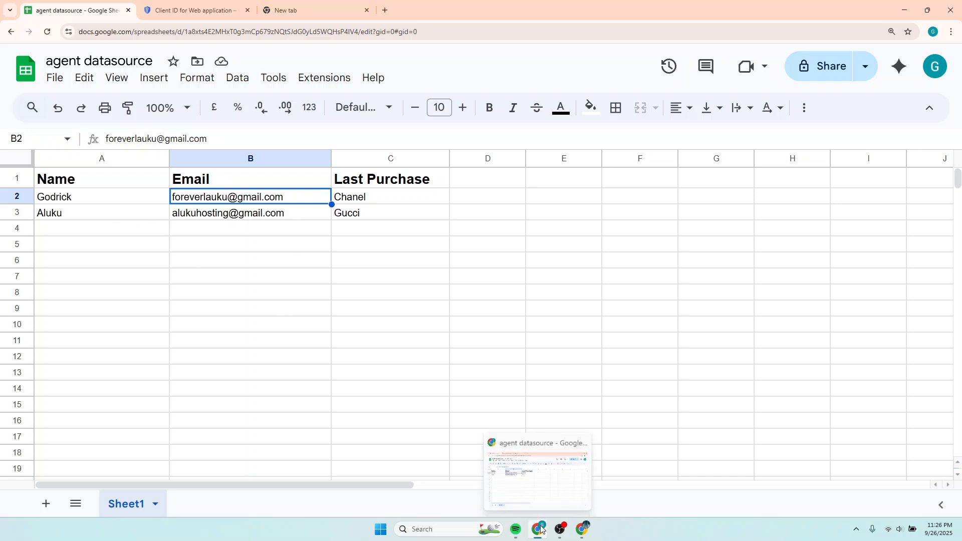
{"action": "left_click", "coordinate": [582, 529]}
{"action": "left_click_drag", "start_coordinate": [487, 244], "coordinate": [490, 232]}
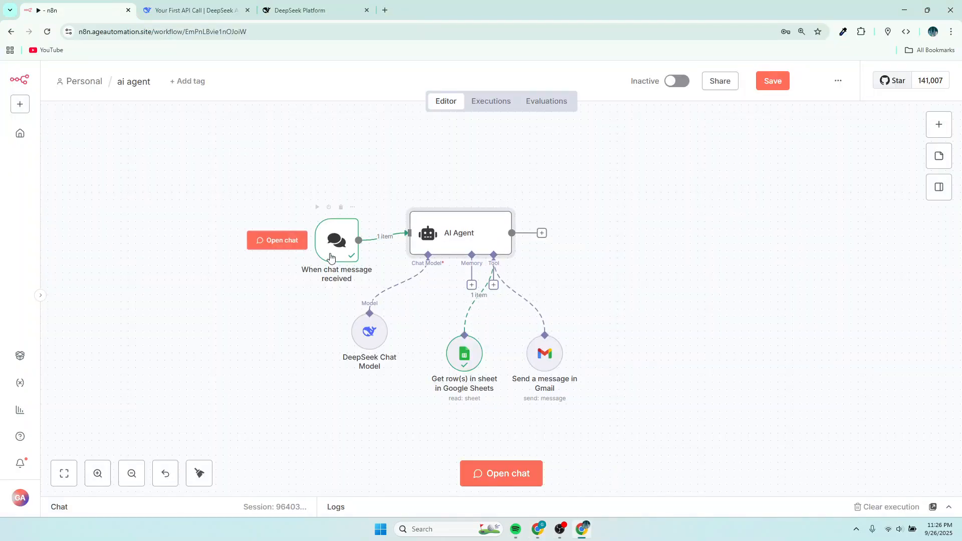
Disconnect the chat message trigger from the AI Agent and delete the trigger node from the workflow.
{"action": "mouse_move", "coordinate": [476, 250]}
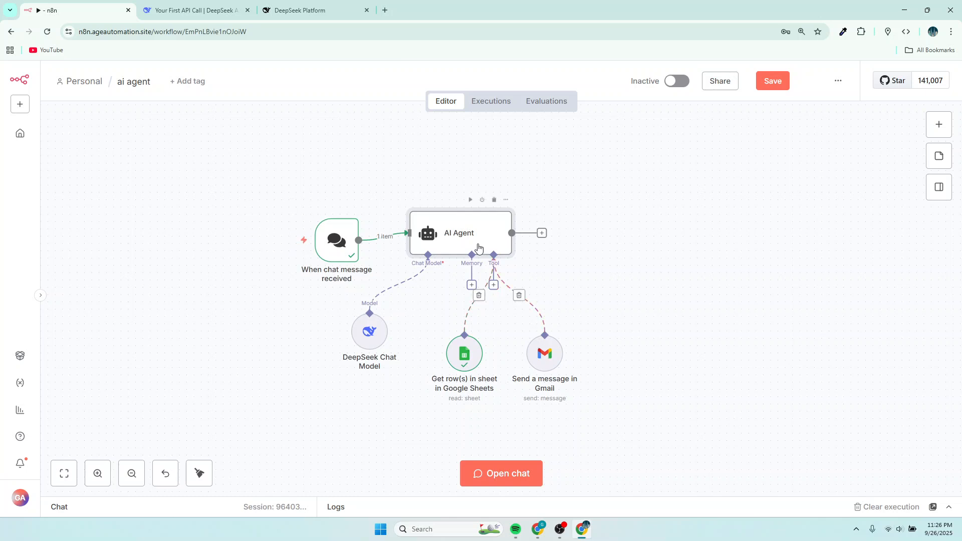
{"action": "left_click", "coordinate": [505, 200]}
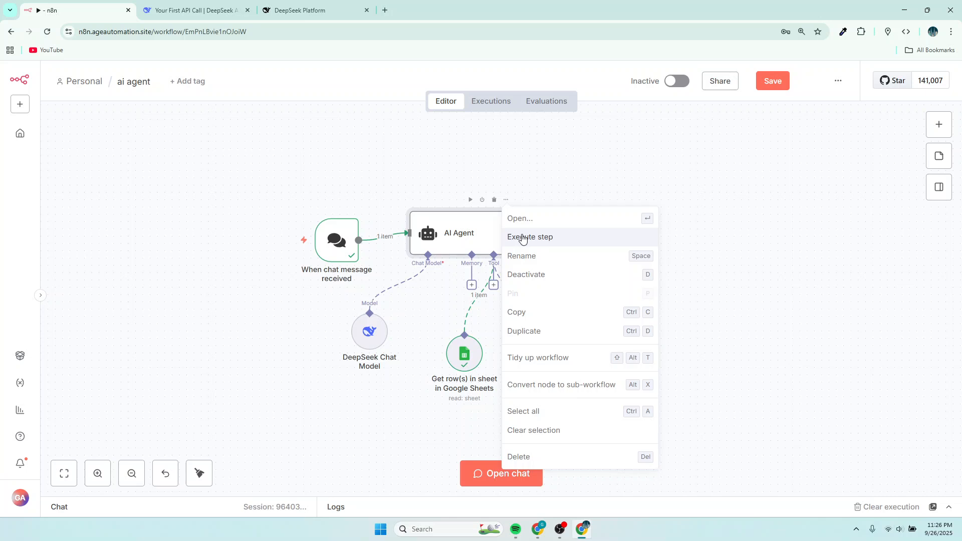
{"action": "mouse_move", "coordinate": [284, 251]}
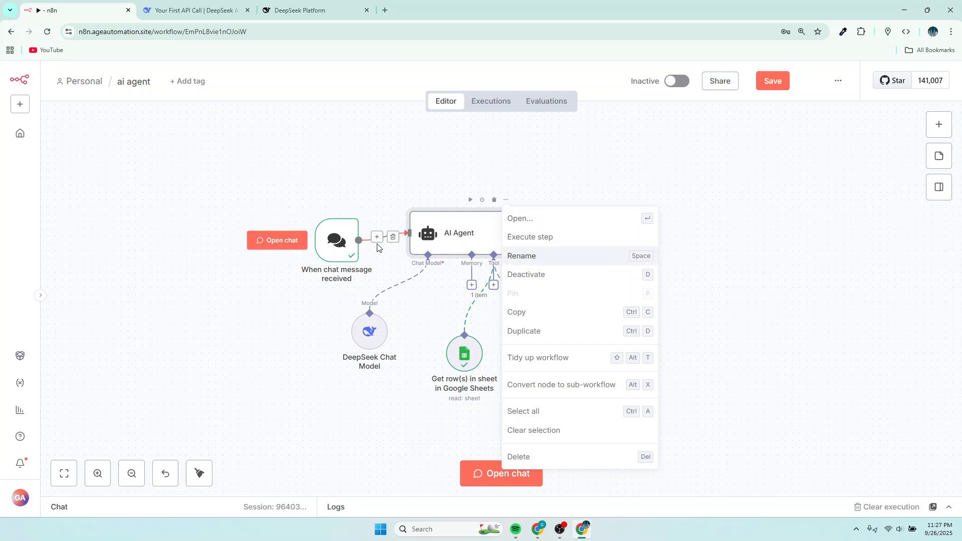
{"action": "left_click", "coordinate": [390, 237]}
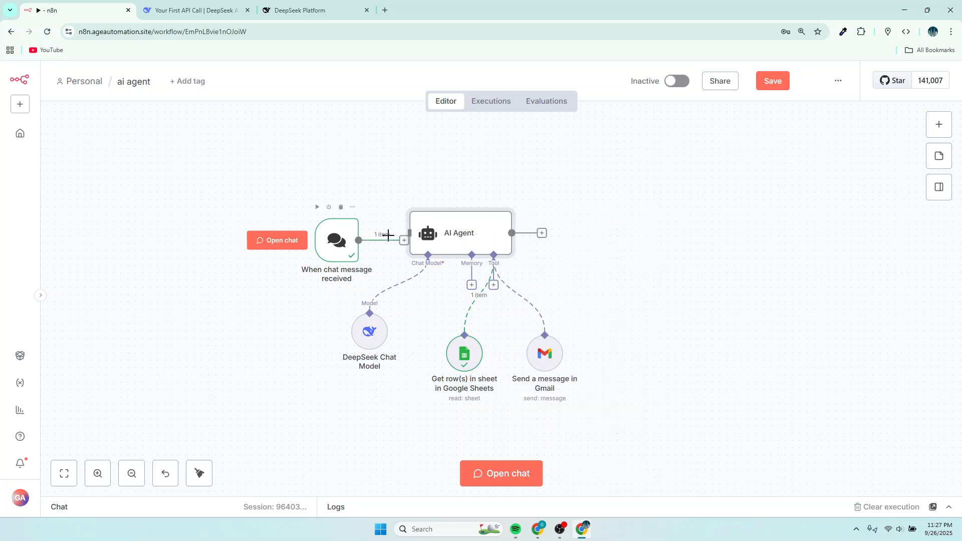
{"action": "left_click_drag", "start_coordinate": [349, 243], "coordinate": [275, 221]}
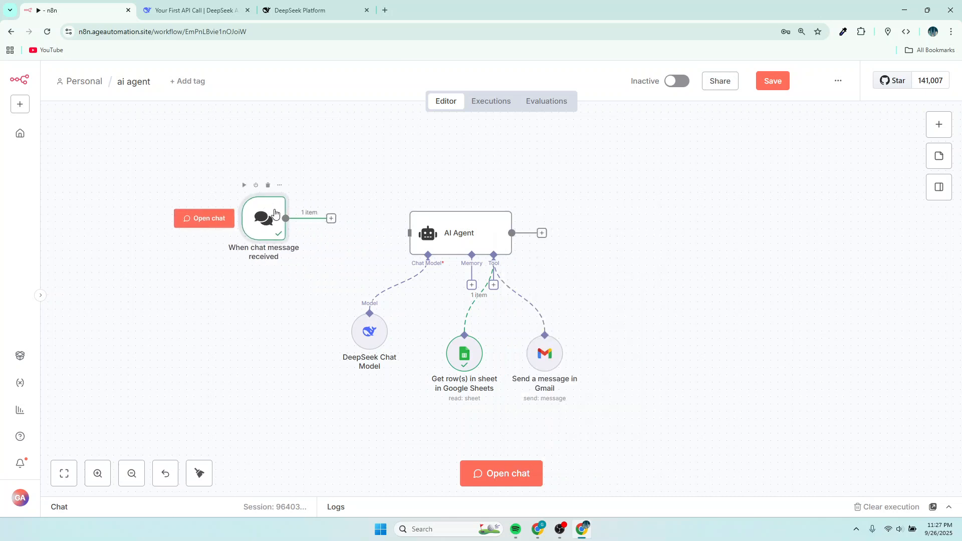
{"action": "left_click", "coordinate": [268, 186]}
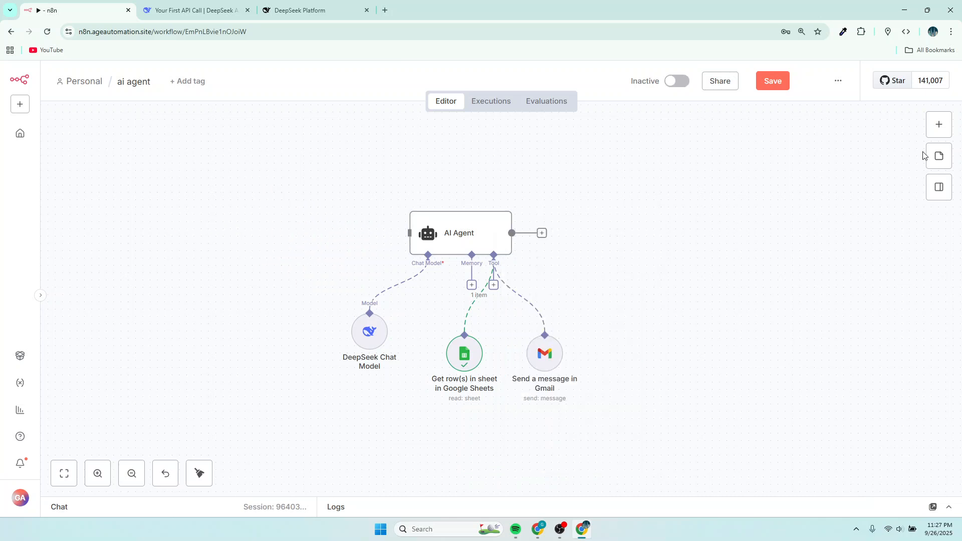
Add a manual trigger node and connect it to the AI Agent's input, placing it in front of the agent.
{"action": "left_click", "coordinate": [940, 125]}
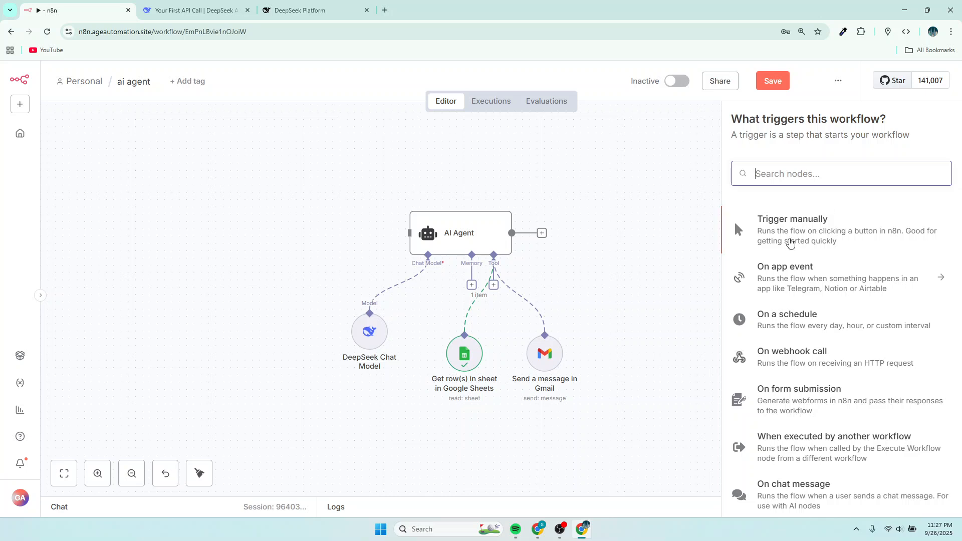
{"action": "left_click", "coordinate": [790, 241]}
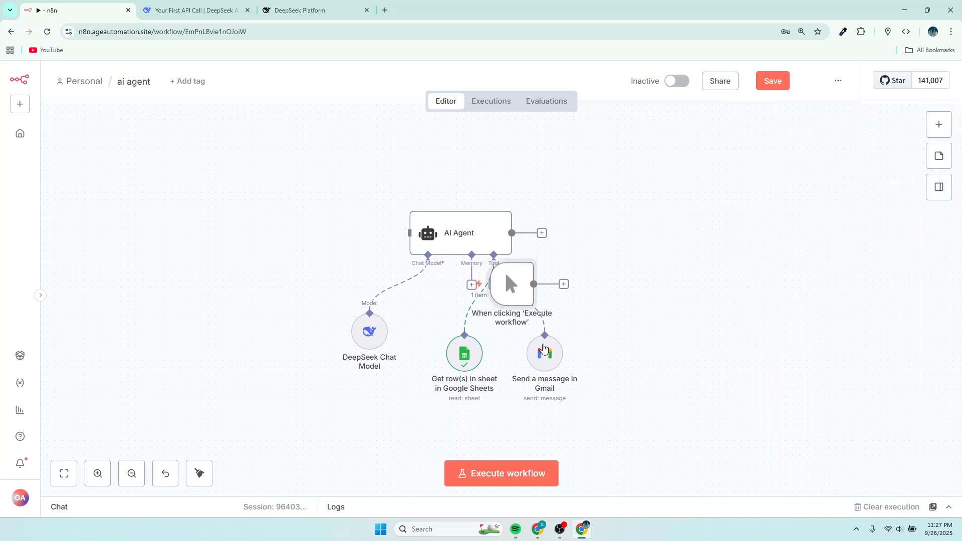
{"action": "left_click_drag", "start_coordinate": [522, 287], "coordinate": [389, 242]}
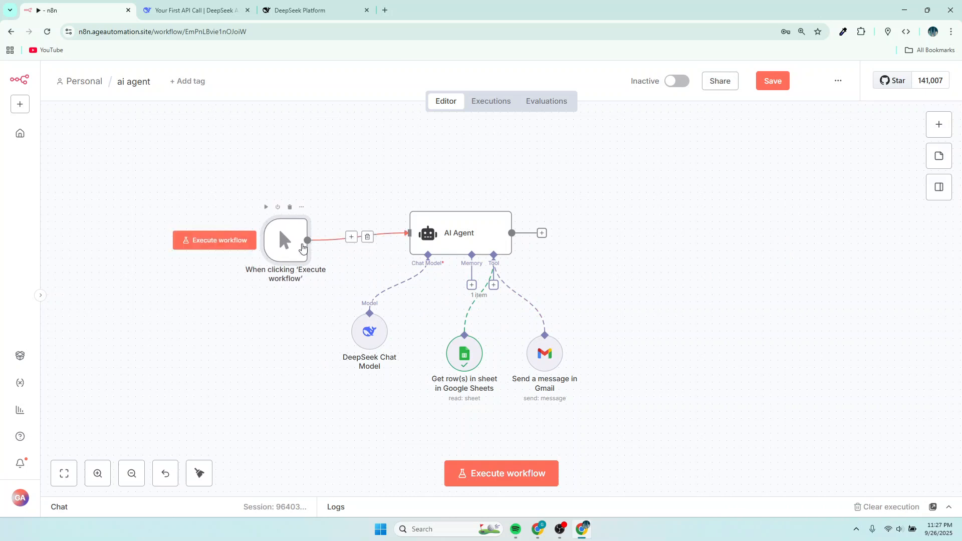
Line up the Gmail and DeepSeek Chat Model nodes with the Google Sheets node, and execute the workflow from the manual trigger.
{"action": "scroll", "coordinate": [686, 316], "scroll_direction": "up", "scroll_amount": 1}
{"action": "scroll", "coordinate": [685, 316], "scroll_direction": "up", "scroll_amount": 1}
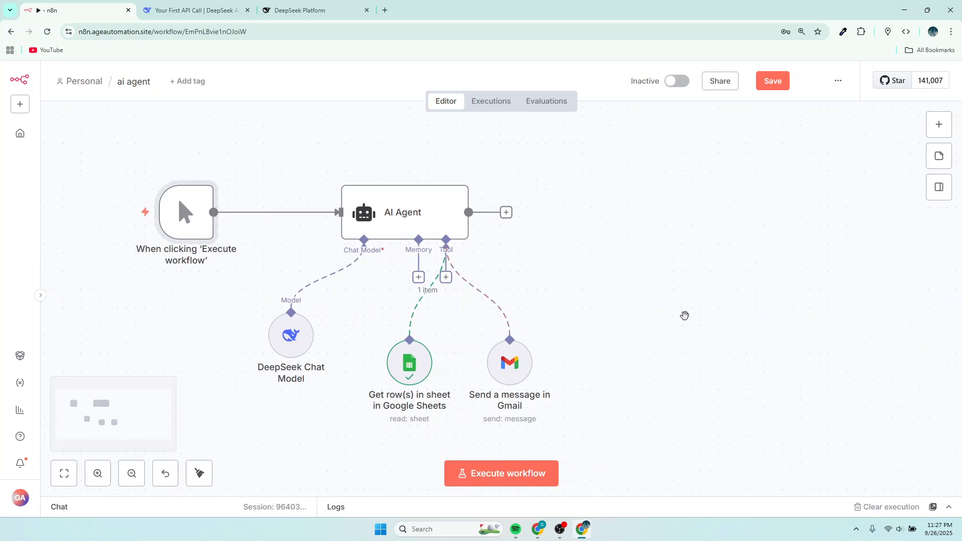
{"action": "left_click_drag", "start_coordinate": [509, 374], "coordinate": [526, 368]}
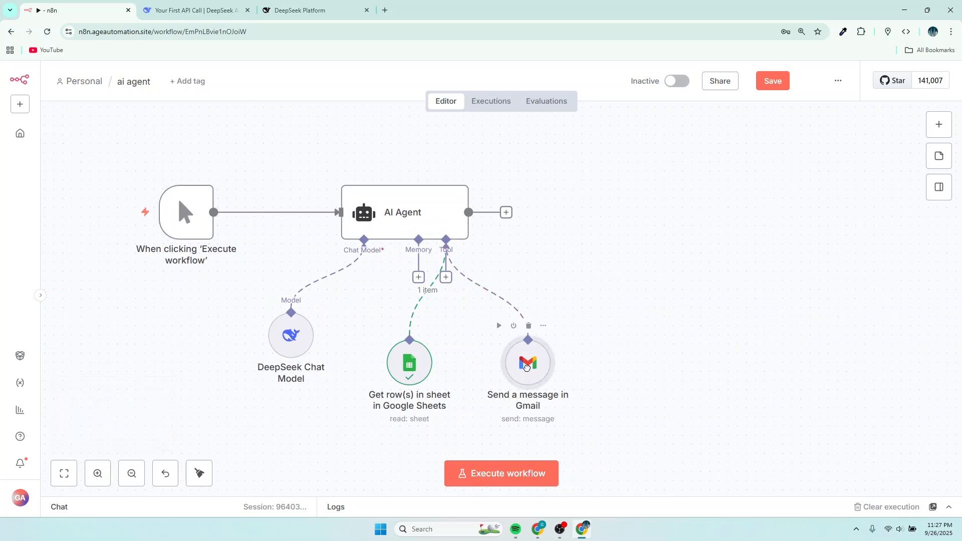
{"action": "left_click_drag", "start_coordinate": [292, 346], "coordinate": [290, 374]}
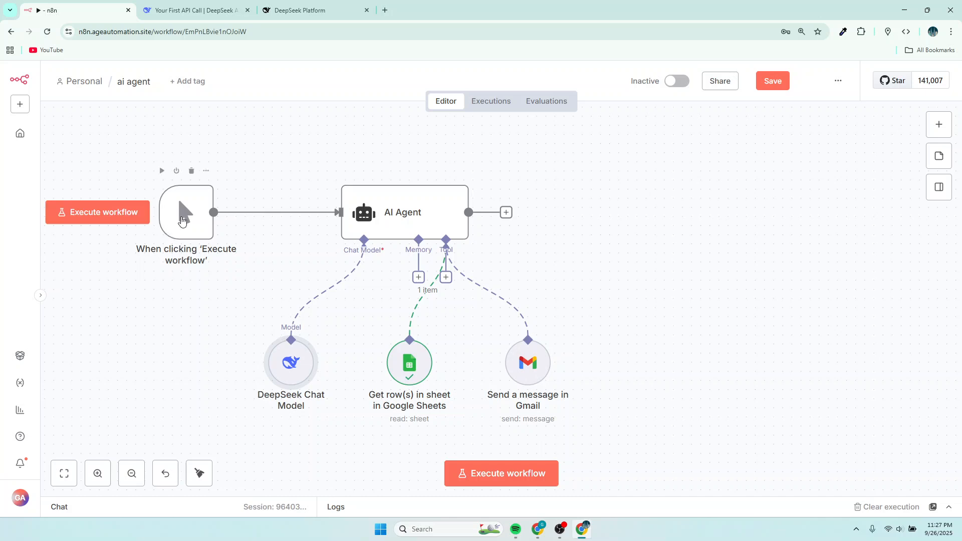
{"action": "left_click", "coordinate": [108, 219]}
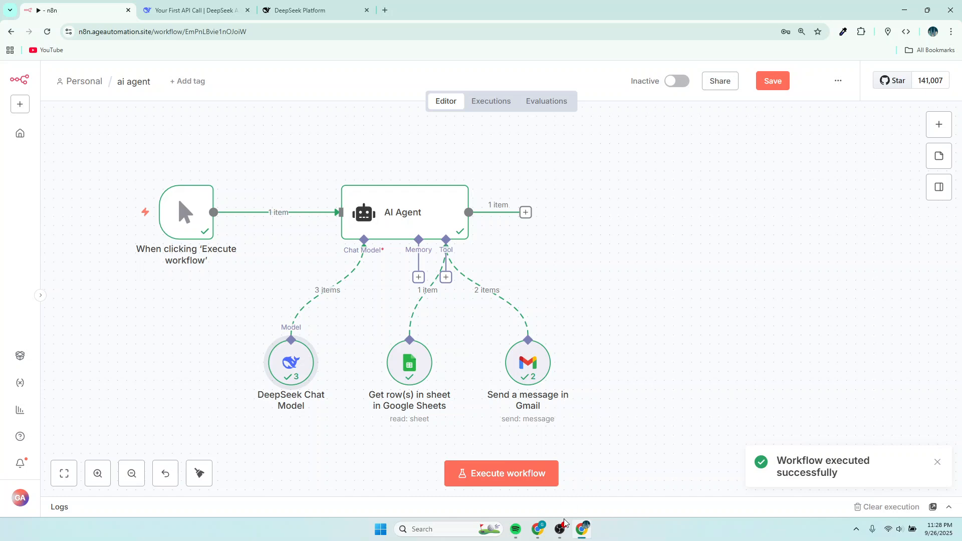
Check the recipient email addresses in the agent datasource spreadsheet and return to the n8n workflow.
{"action": "mouse_move", "coordinate": [544, 530]}
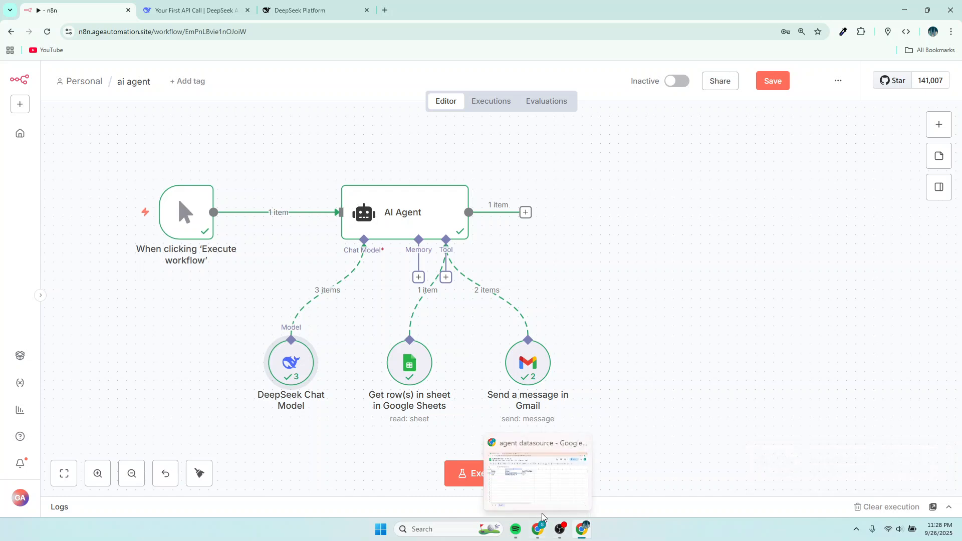
{"action": "left_click", "coordinate": [539, 476]}
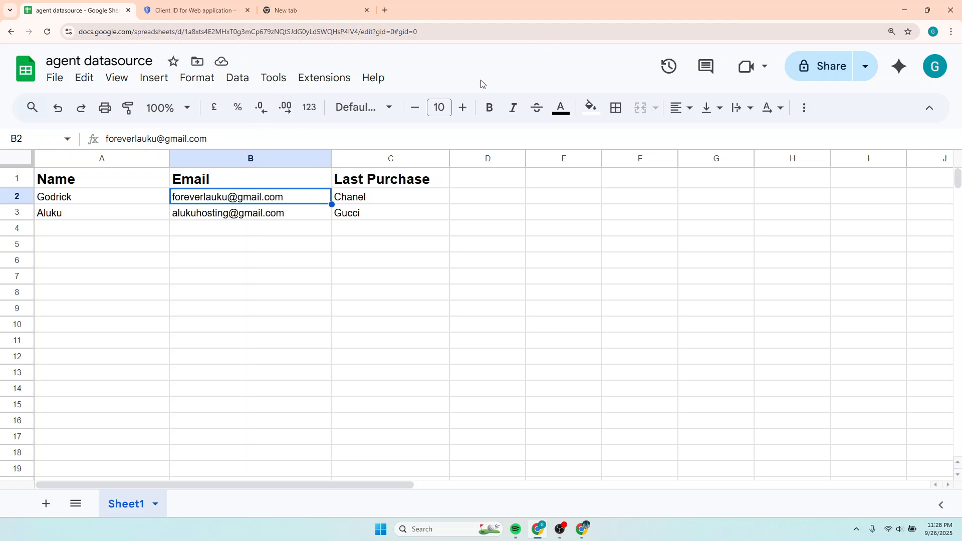
{"action": "left_click", "coordinate": [582, 529]}
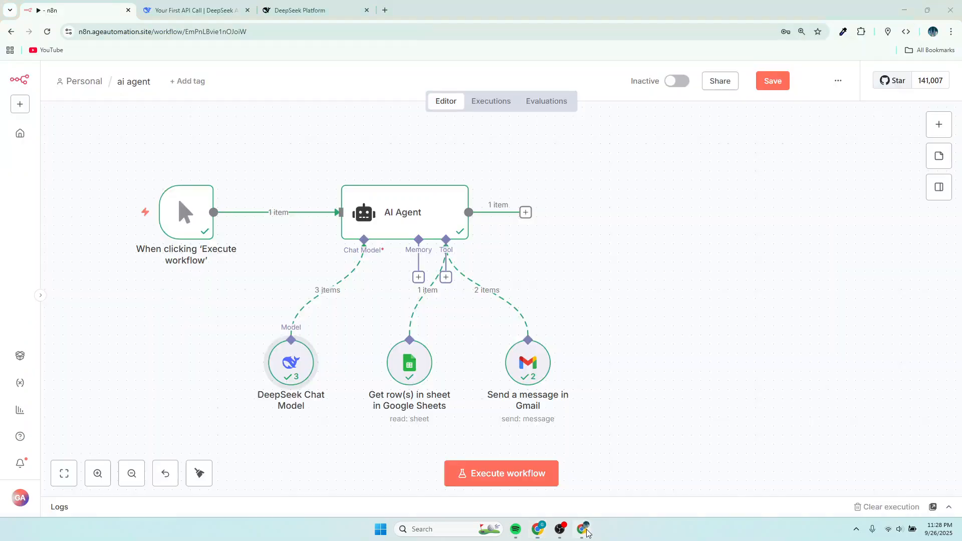
Open Gmail in a new browser tab and look through the Primary inbox for the email sent by the agent.
{"action": "left_click", "coordinate": [385, 10]}
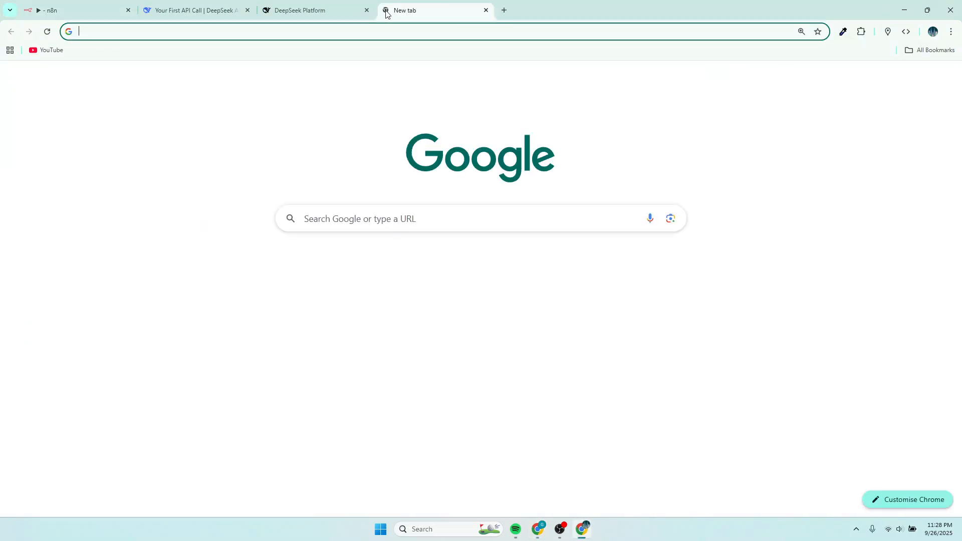
{"action": "left_click", "coordinate": [855, 78]}
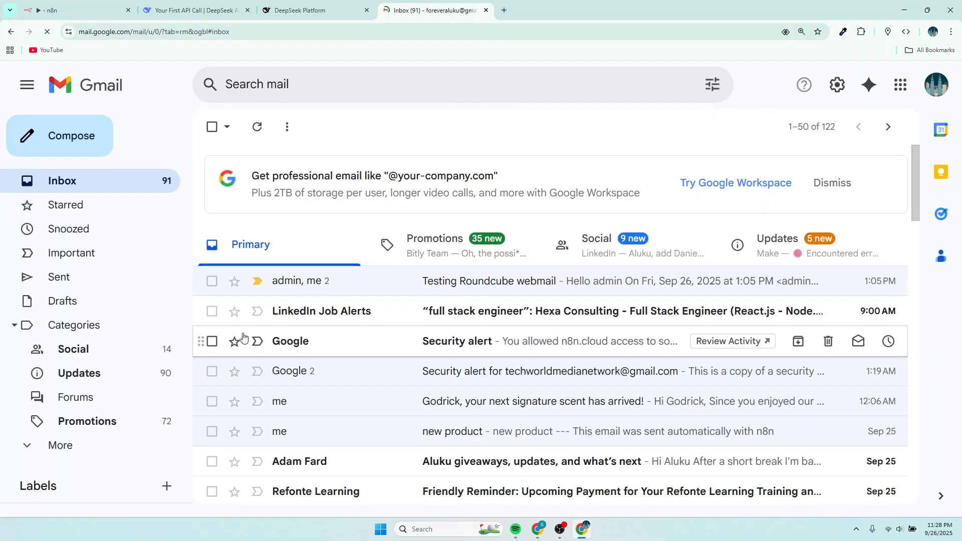
{"action": "scroll", "coordinate": [338, 308], "scroll_direction": "down", "scroll_amount": 2}
{"action": "scroll", "coordinate": [338, 307], "scroll_direction": "up", "scroll_amount": 2}
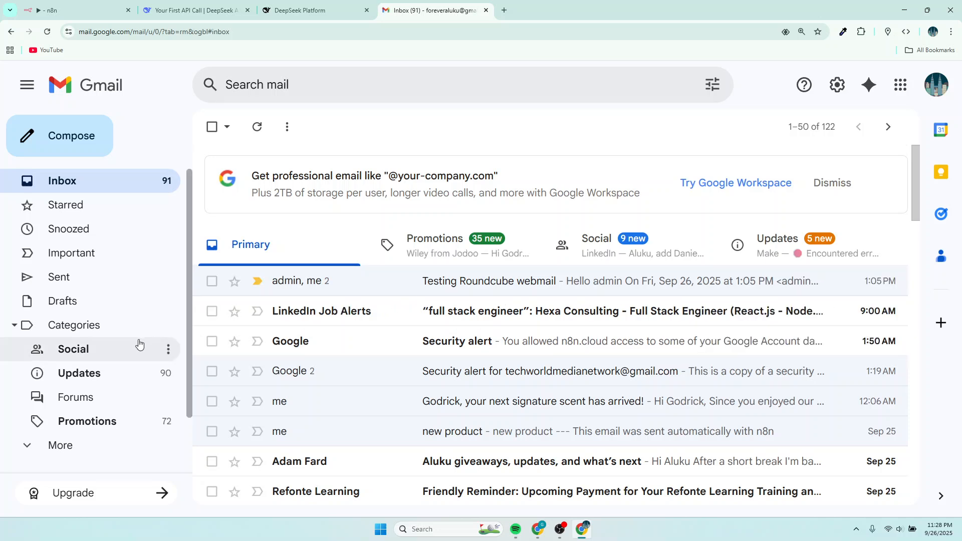
{"action": "scroll", "coordinate": [134, 344], "scroll_direction": "down", "scroll_amount": 2}
{"action": "scroll", "coordinate": [133, 345], "scroll_direction": "up", "scroll_amount": 2}
{"action": "scroll", "coordinate": [133, 344], "scroll_direction": "up", "scroll_amount": 1}
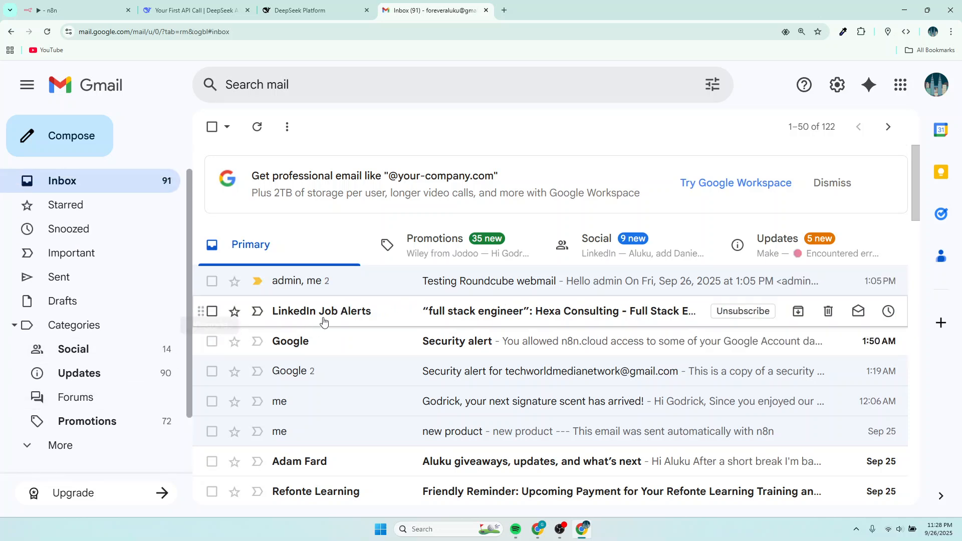
{"action": "left_click", "coordinate": [111, 183]}
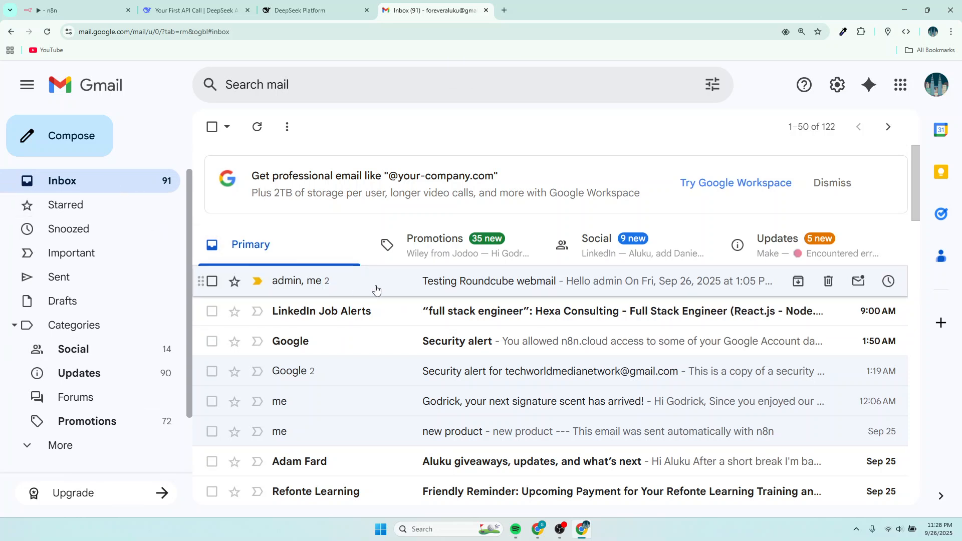
{"action": "scroll", "coordinate": [305, 347], "scroll_direction": "down", "scroll_amount": 3}
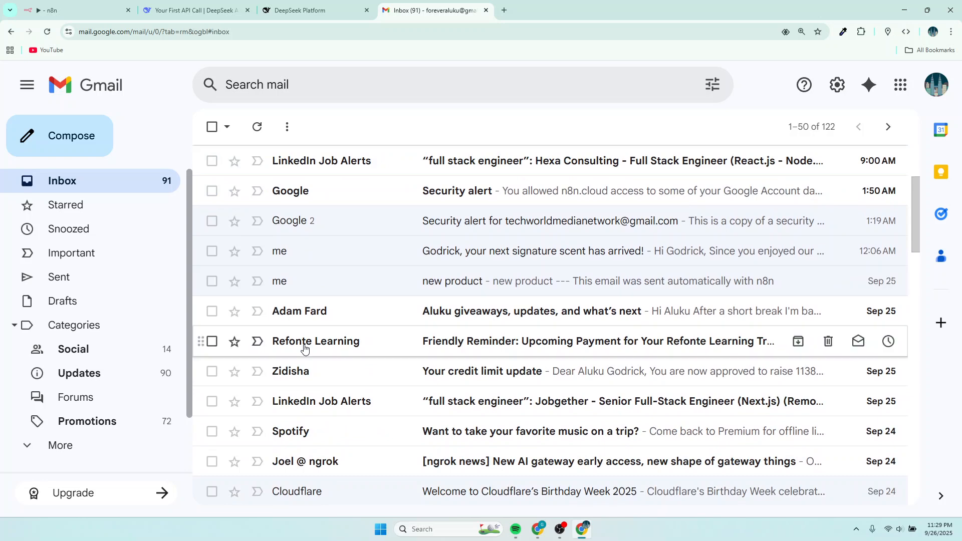
{"action": "scroll", "coordinate": [304, 347], "scroll_direction": "down", "scroll_amount": 1}
{"action": "scroll", "coordinate": [305, 347], "scroll_direction": "up", "scroll_amount": 1}
{"action": "scroll", "coordinate": [305, 347], "scroll_direction": "up", "scroll_amount": 3}
Check Gmail's Spam folder for the agent's email and return to the inbox.
{"action": "left_click", "coordinate": [60, 454]}
{"action": "scroll", "coordinate": [101, 379], "scroll_direction": "down", "scroll_amount": 2}
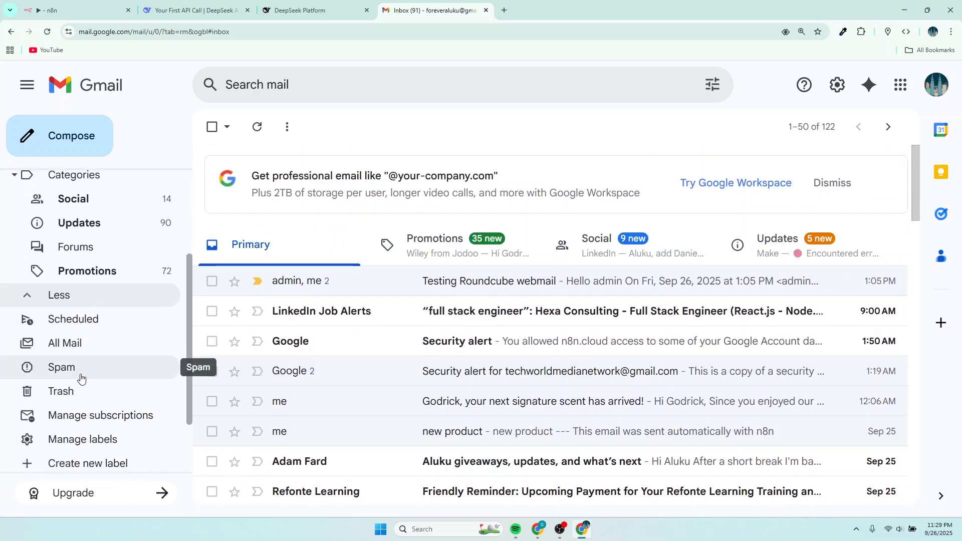
{"action": "left_click", "coordinate": [76, 377]}
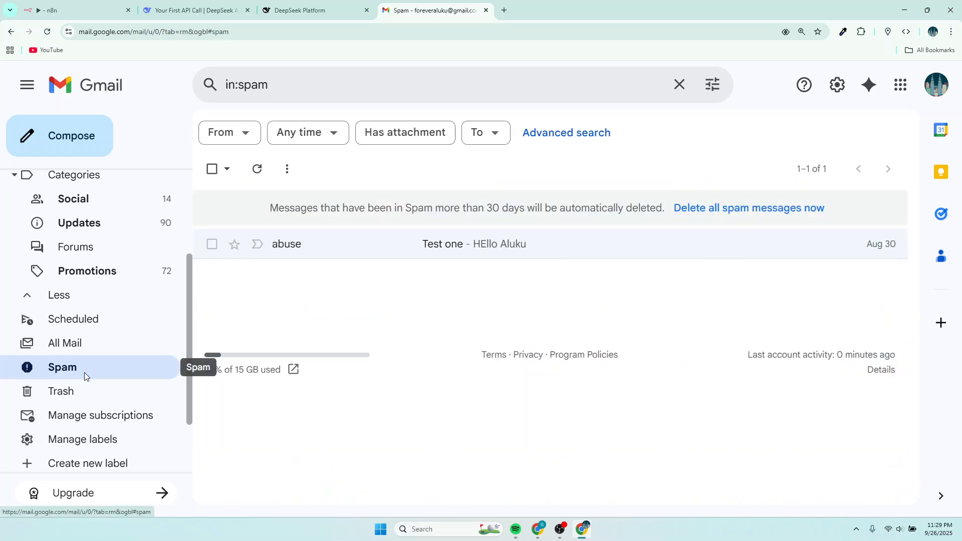
{"action": "scroll", "coordinate": [93, 353], "scroll_direction": "up", "scroll_amount": 3}
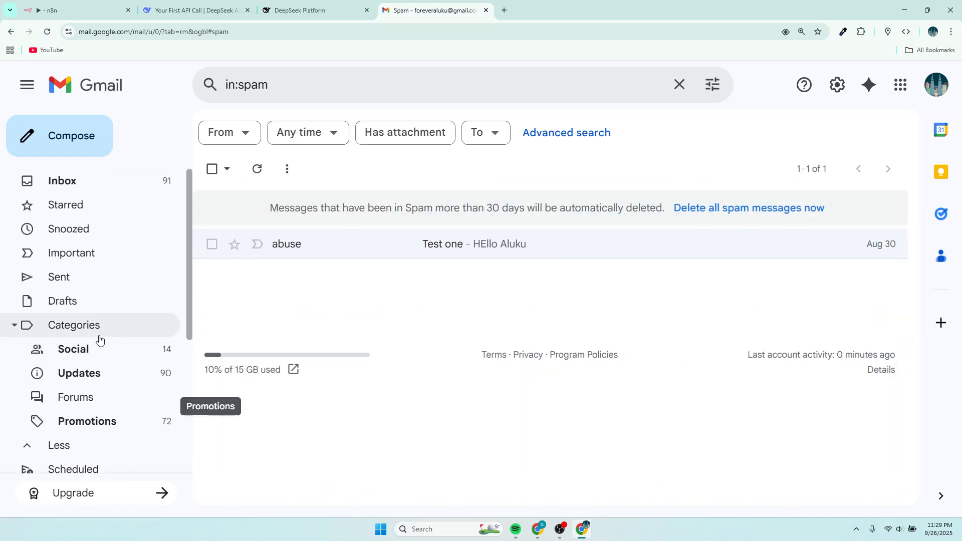
{"action": "left_click", "coordinate": [69, 188]}
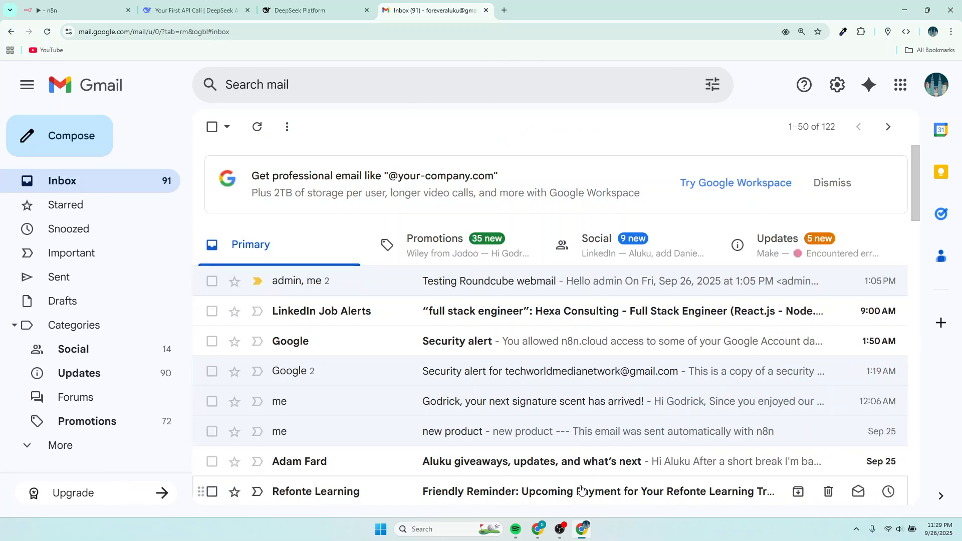
Switch to the Chrome profile of the customer listed in row 3 and open that account's Gmail inbox.
{"action": "left_click", "coordinate": [933, 32]}
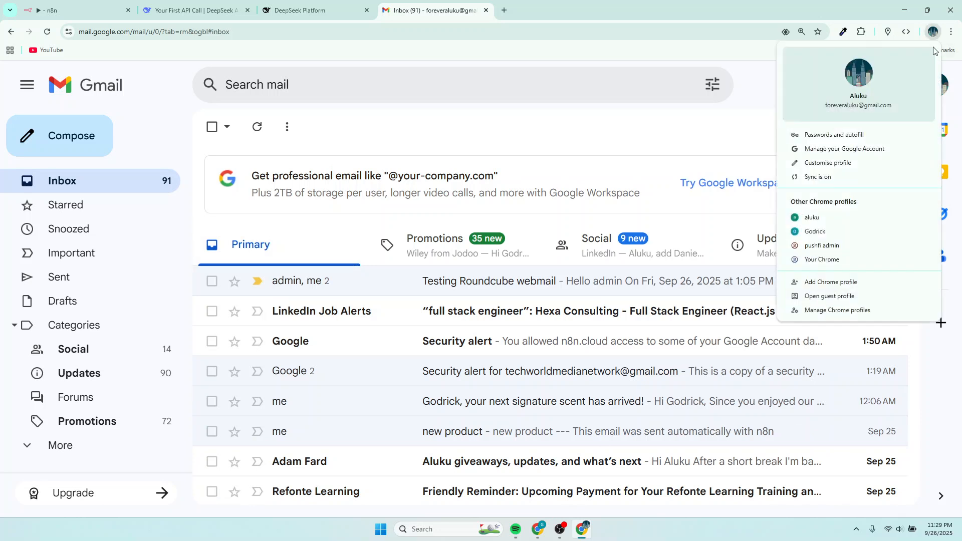
{"action": "left_click", "coordinate": [813, 218]}
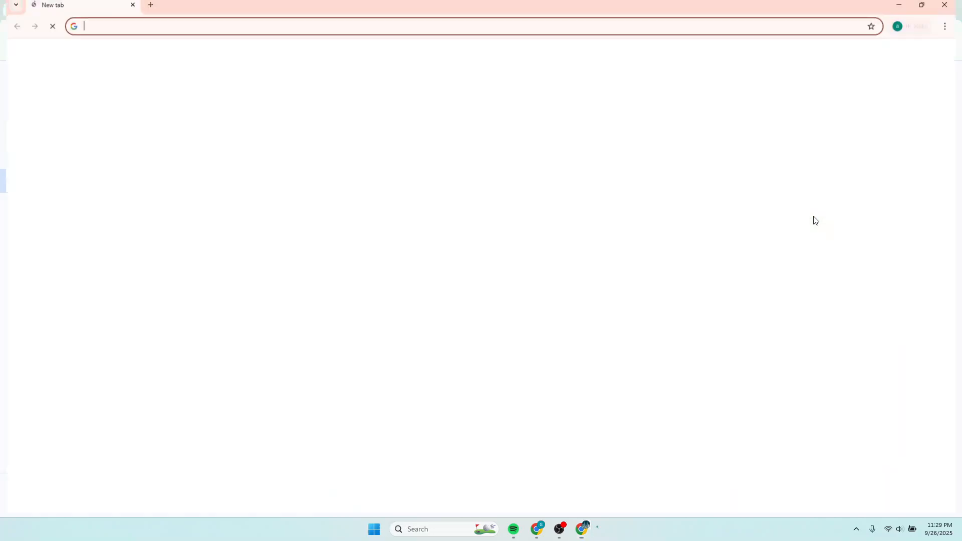
{"action": "left_click", "coordinate": [868, 64]}
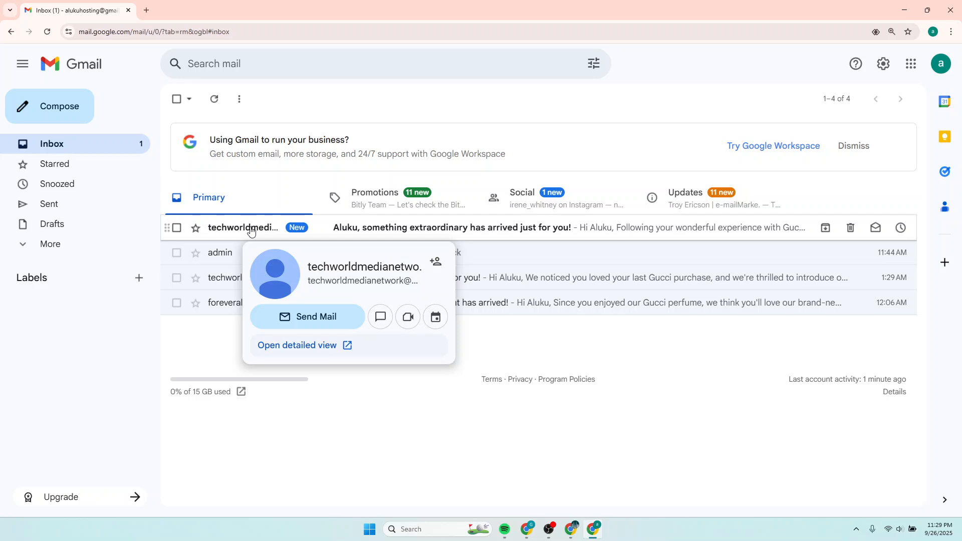
Open the newest email, sent by the workflow, and examine its subject line and message body.
{"action": "left_click", "coordinate": [251, 231]}
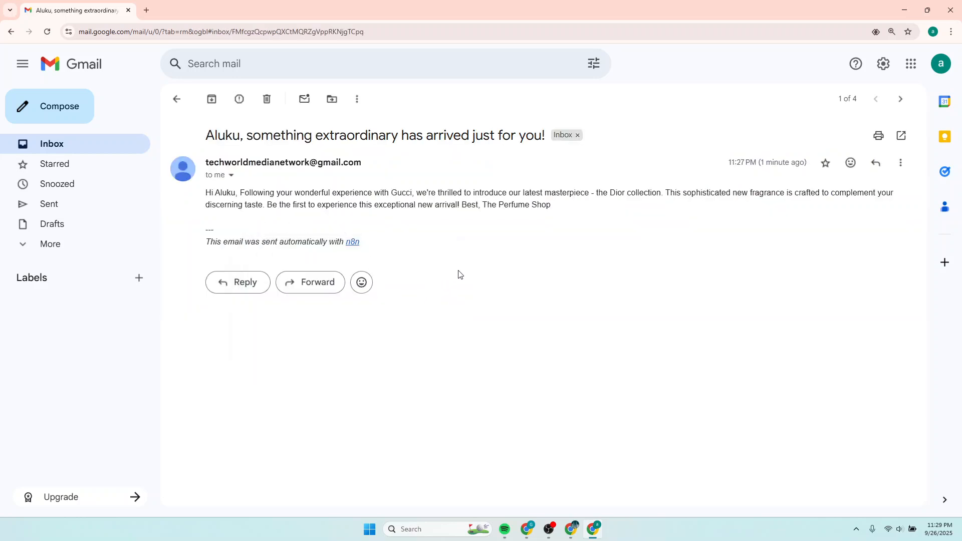
{"action": "left_click_drag", "start_coordinate": [203, 137], "coordinate": [545, 138]}
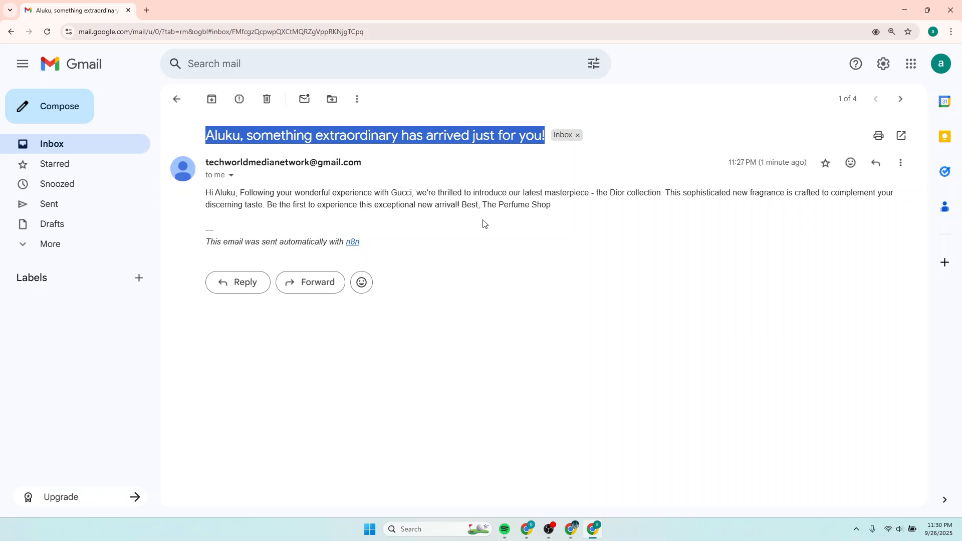
{"action": "left_click_drag", "start_coordinate": [553, 208], "coordinate": [201, 179]}
{"action": "left_click", "coordinate": [489, 272]}
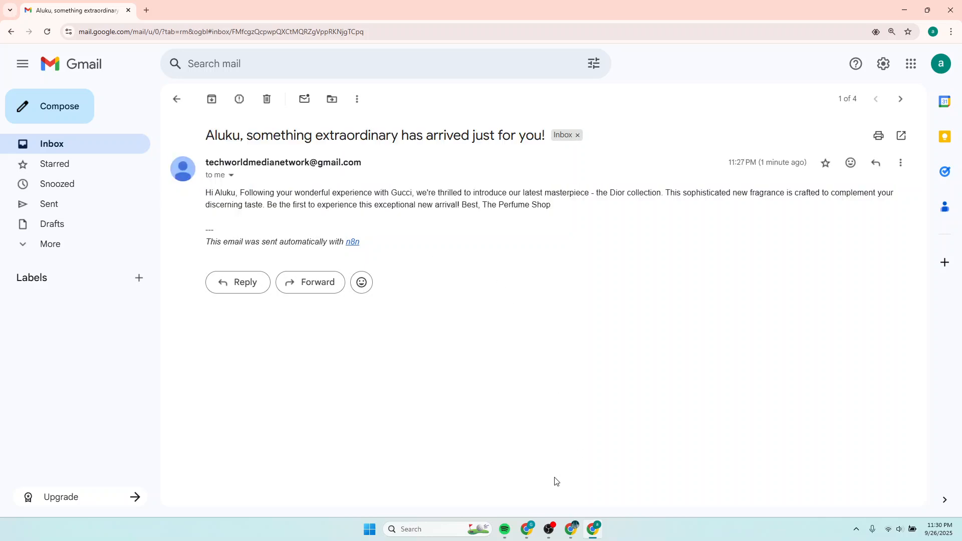
Switch to the agent datasource spreadsheet and enter the new customer's first name in cell A4.
{"action": "left_click", "coordinate": [529, 528]}
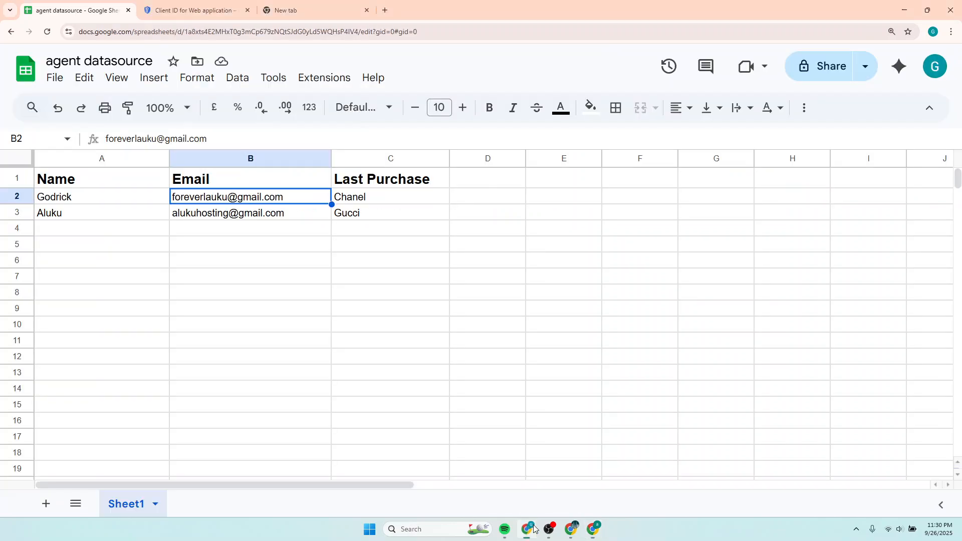
{"action": "left_click", "coordinate": [59, 231]}
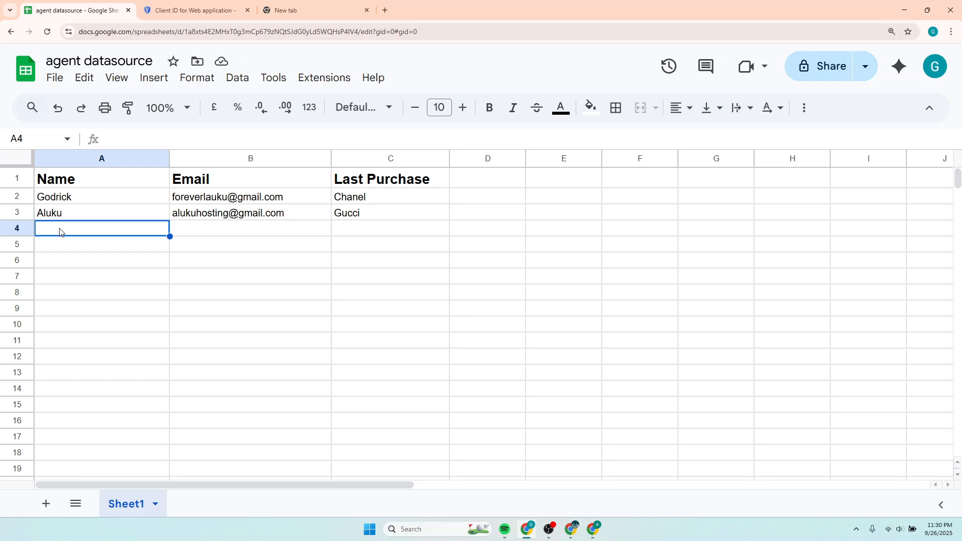
{"action": "double_click", "coordinate": [59, 230]}
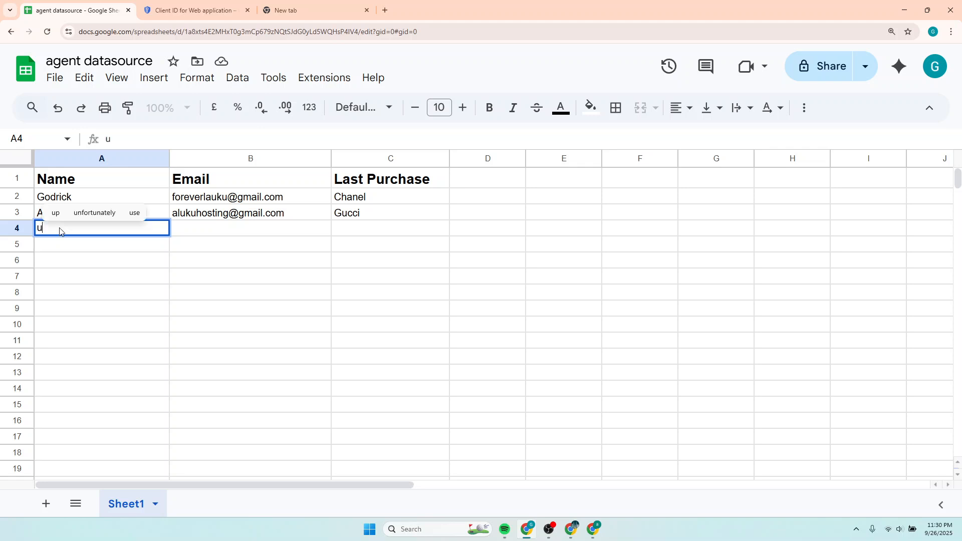
{"action": "key", "text": "BackSpace"}
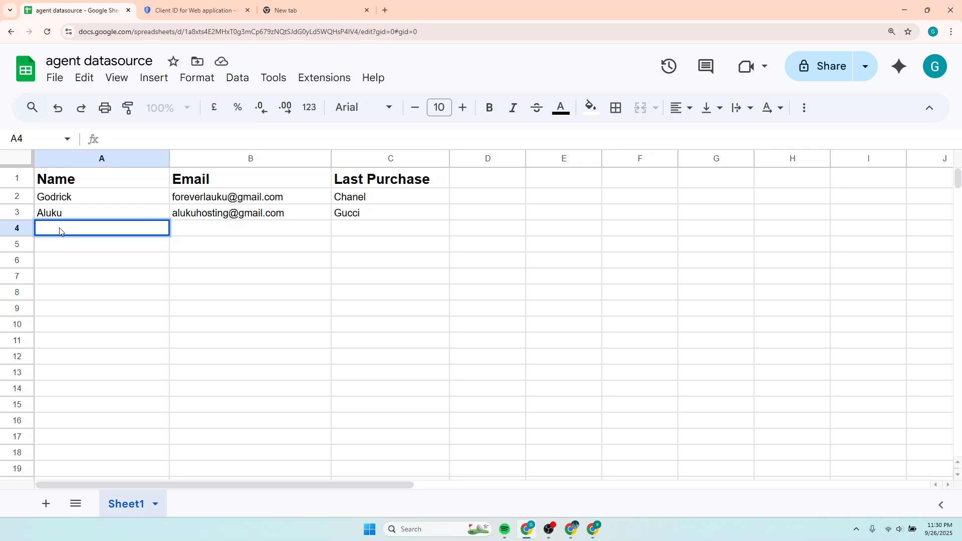
{"action": "type", "text": "Godric"}
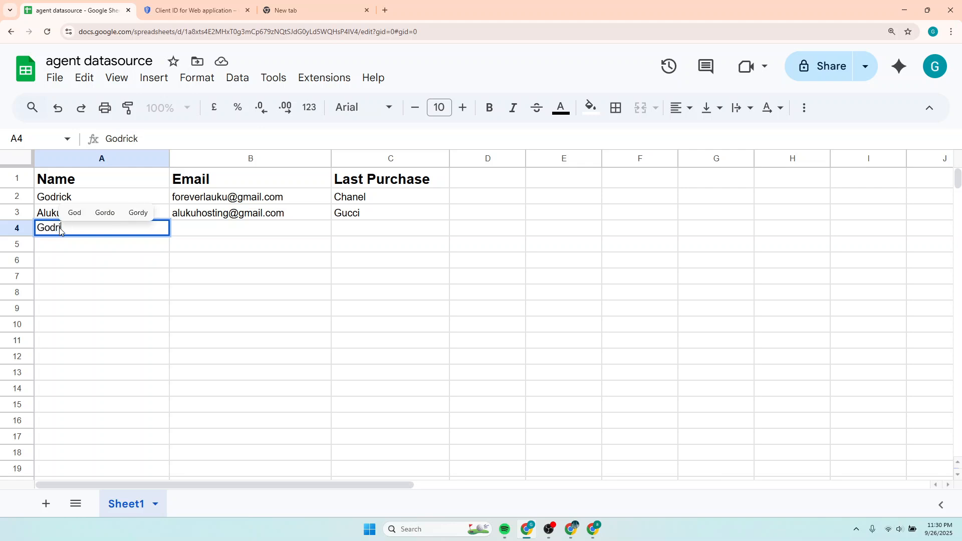
{"action": "type", "text": "k"}
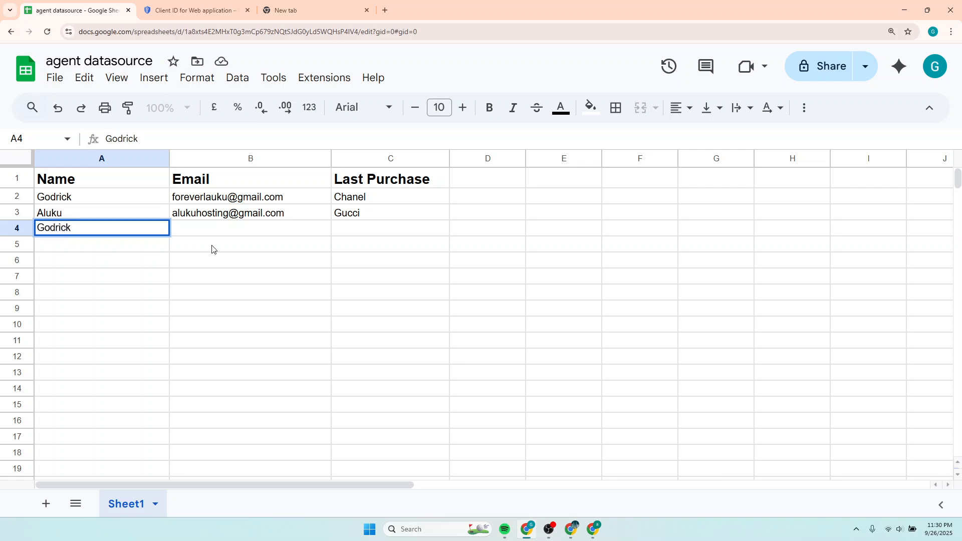
Enter the new customer's email address in cell B4, using the proton.me domain instead of the suggested gmail.com.
{"action": "left_click", "coordinate": [198, 231]}
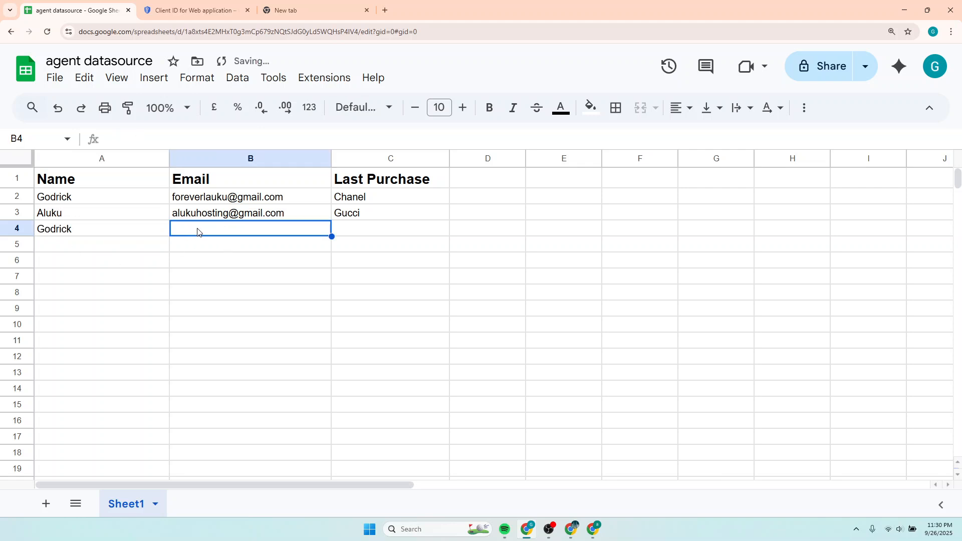
{"action": "type", "text": "fore"}
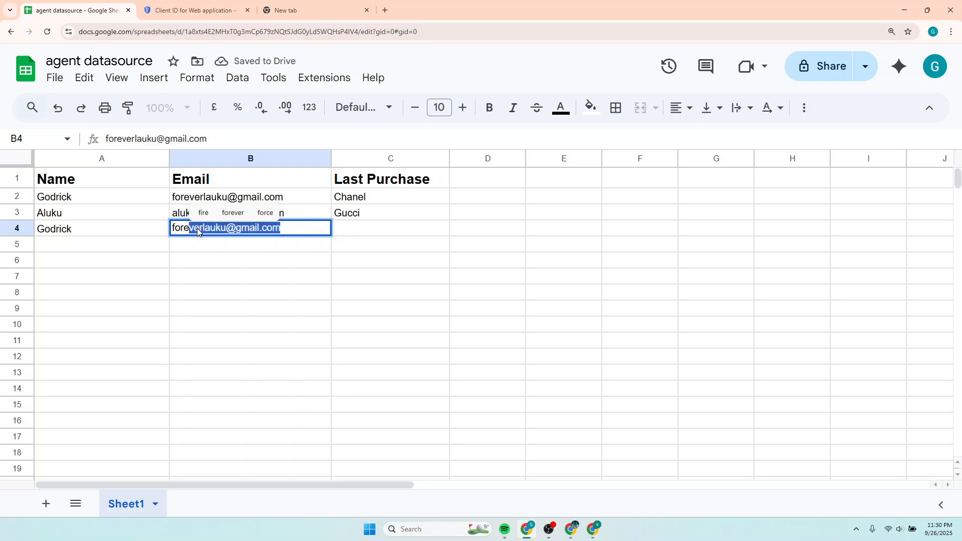
{"action": "left_click", "coordinate": [284, 232]}
{"action": "left_click_drag", "start_coordinate": [281, 229], "coordinate": [241, 229]}
{"action": "type", "text": "pro"}
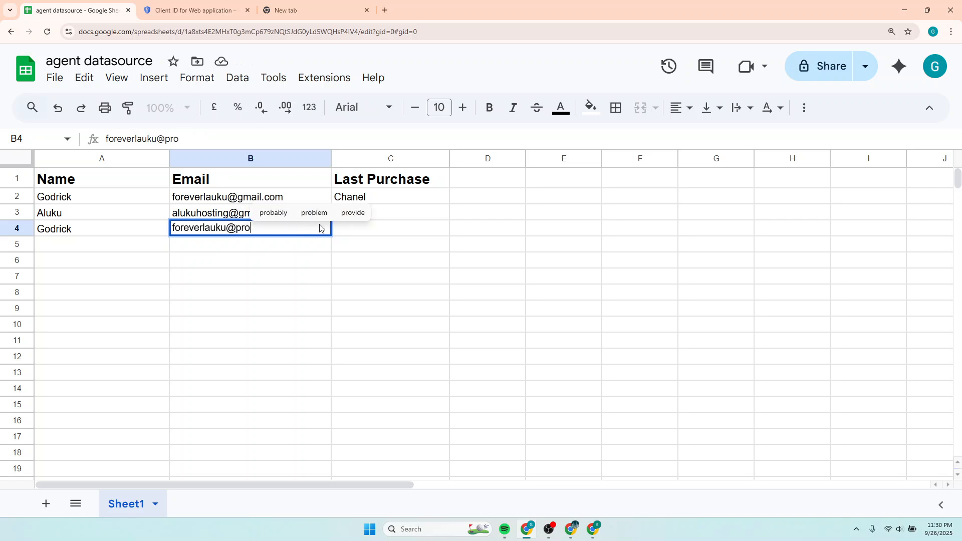
{"action": "type", "text": "ton"}
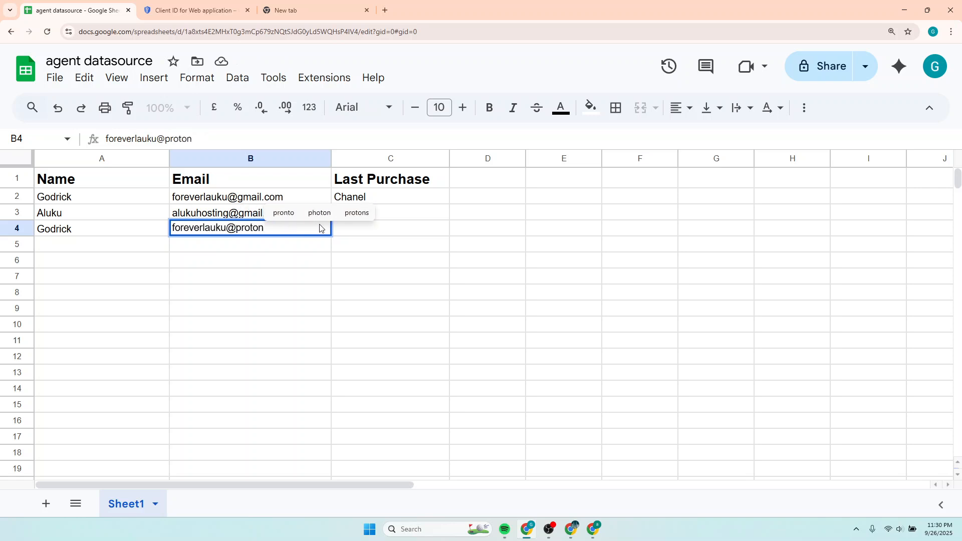
{"action": "type", "text": ".me"}
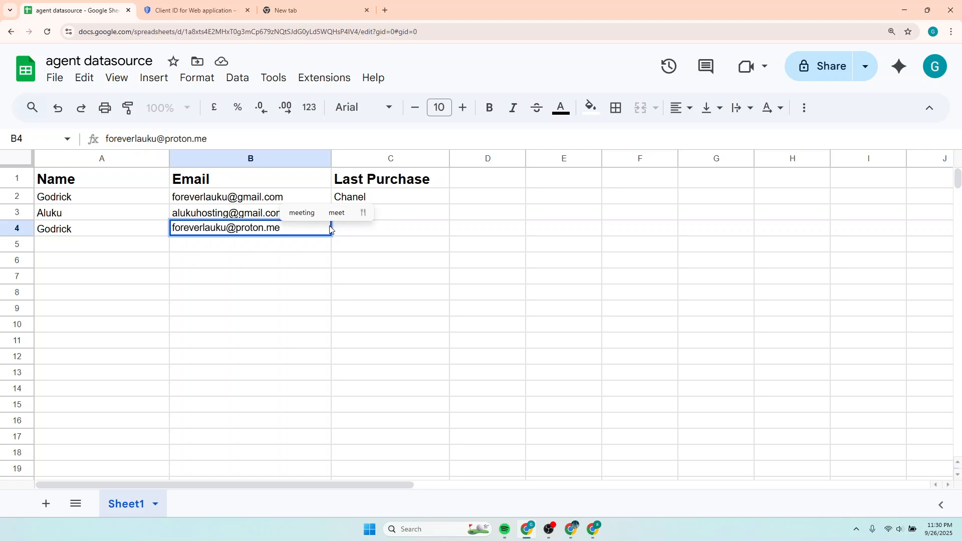
Enter Gucci as the new customer's last purchase in cell C4.
{"action": "left_click", "coordinate": [407, 231]}
{"action": "double_click", "coordinate": [364, 231]}
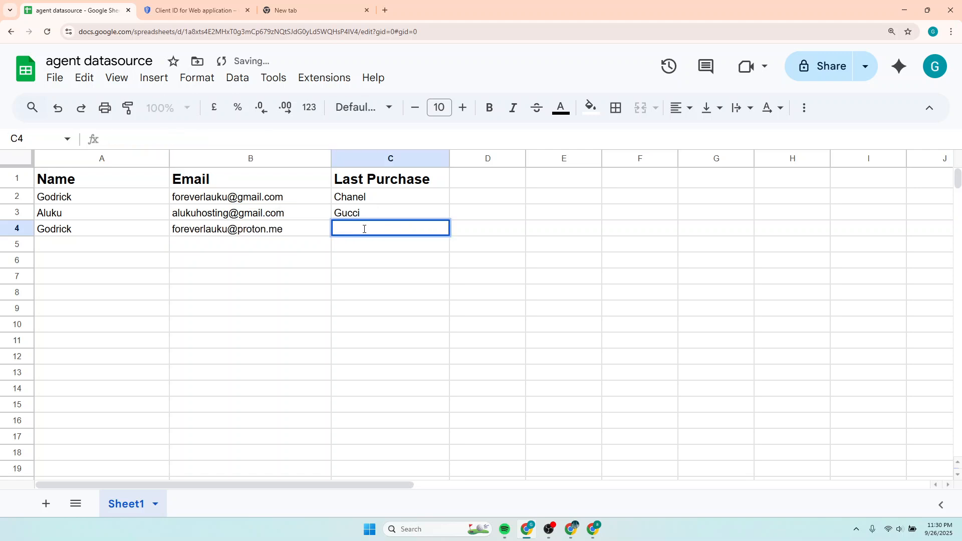
{"action": "type", "text": "Gucci"}
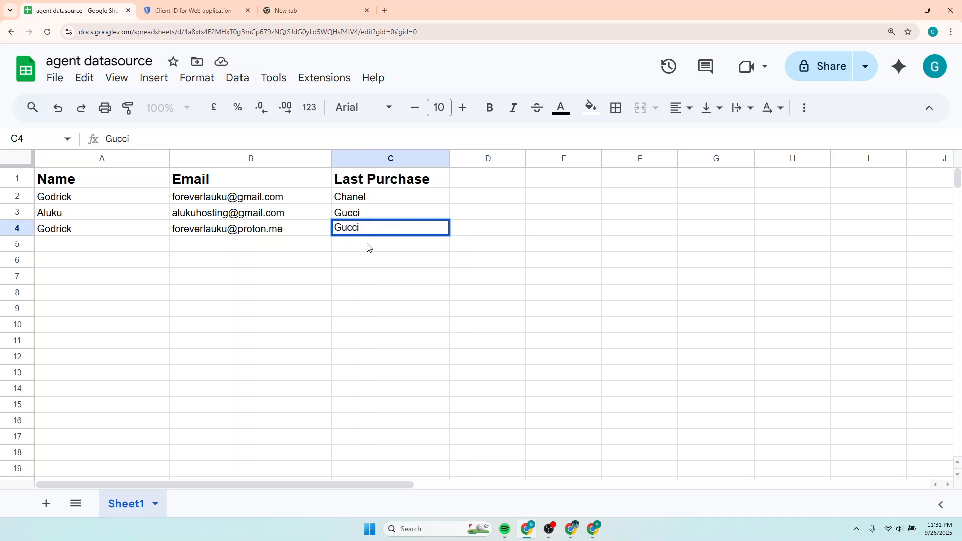
{"action": "key", "text": "Return"}
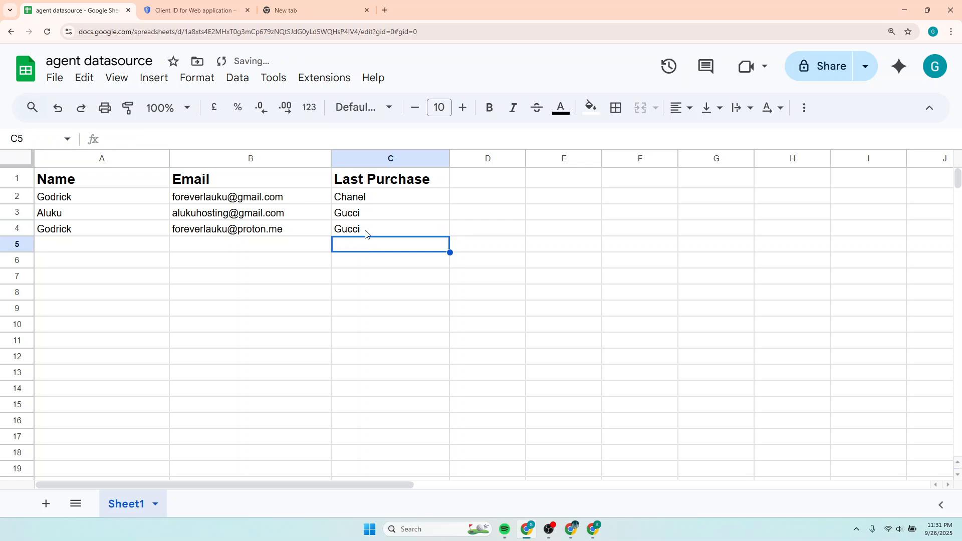
{"action": "left_click", "coordinate": [366, 236]}
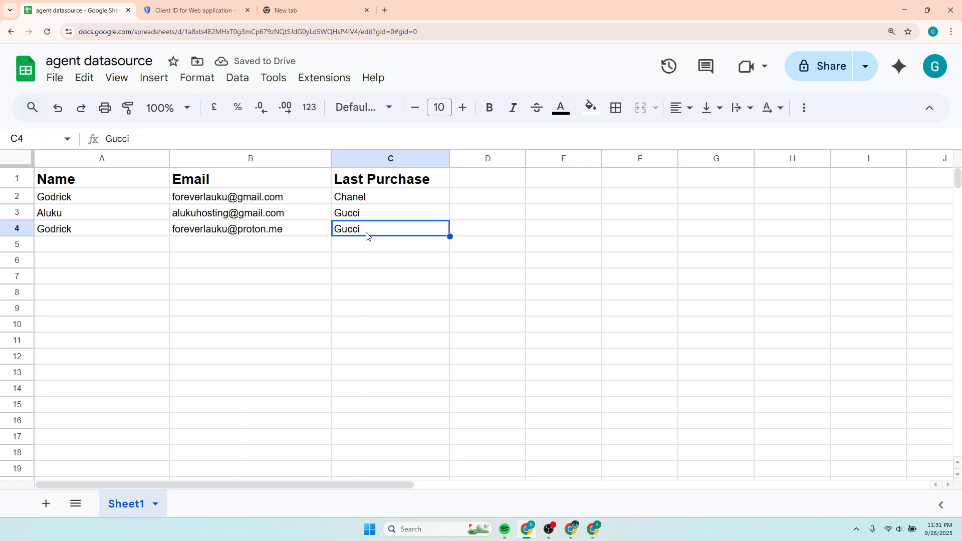
Switch to the Chrome profile with the n8n workflow and open Proton Mail's sign-in page in a new tab.
{"action": "left_click", "coordinate": [575, 533]}
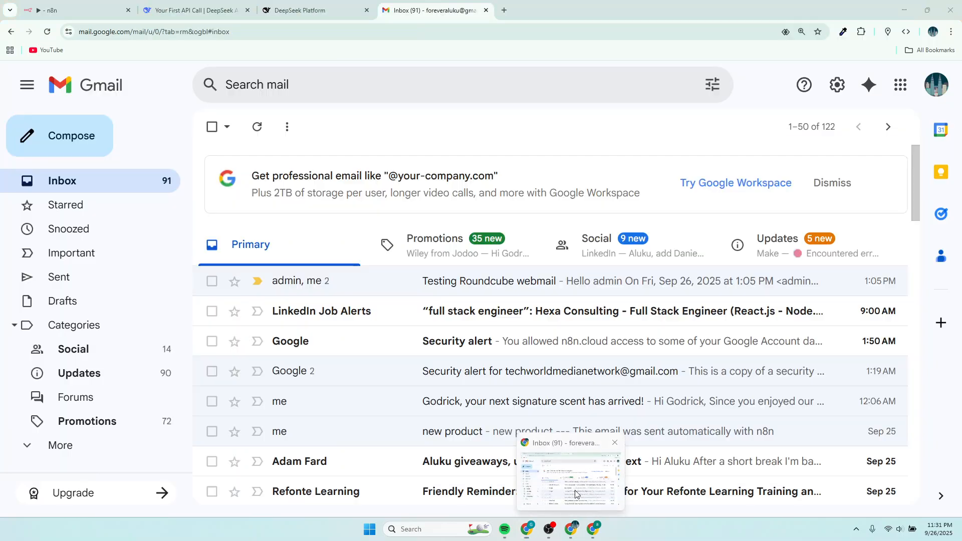
{"action": "left_click", "coordinate": [504, 11]}
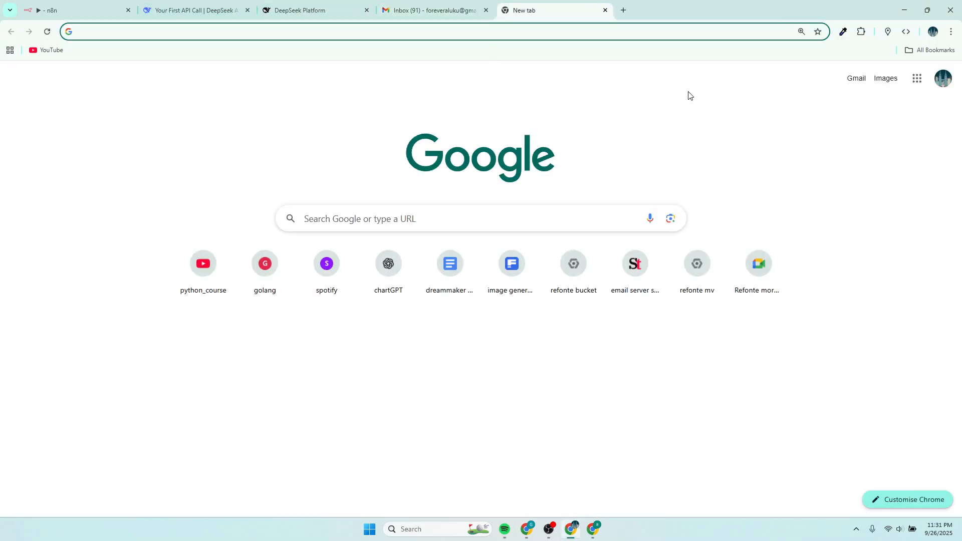
{"action": "type", "text": "pro"}
{"action": "left_click", "coordinate": [147, 34]}
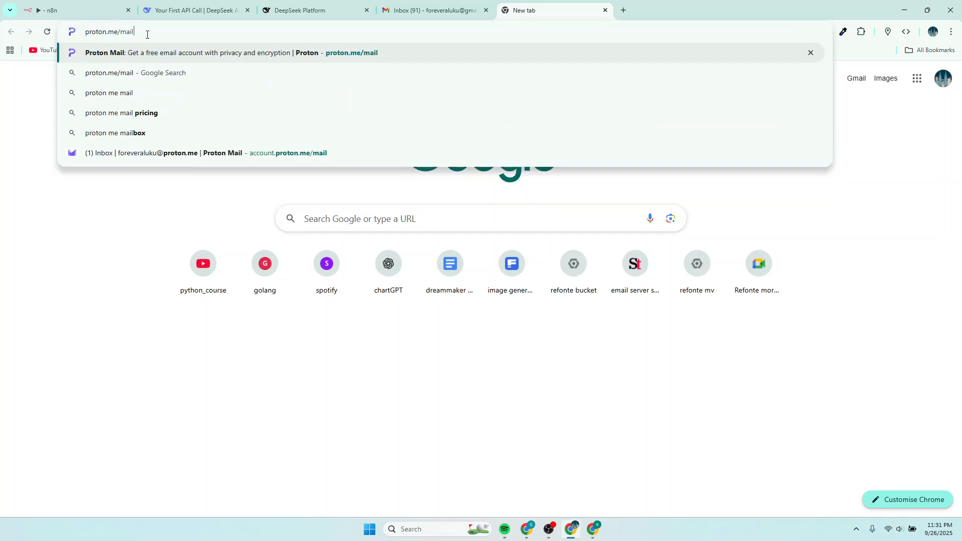
{"action": "key", "text": "Return"}
{"action": "left_click", "coordinate": [898, 75]}
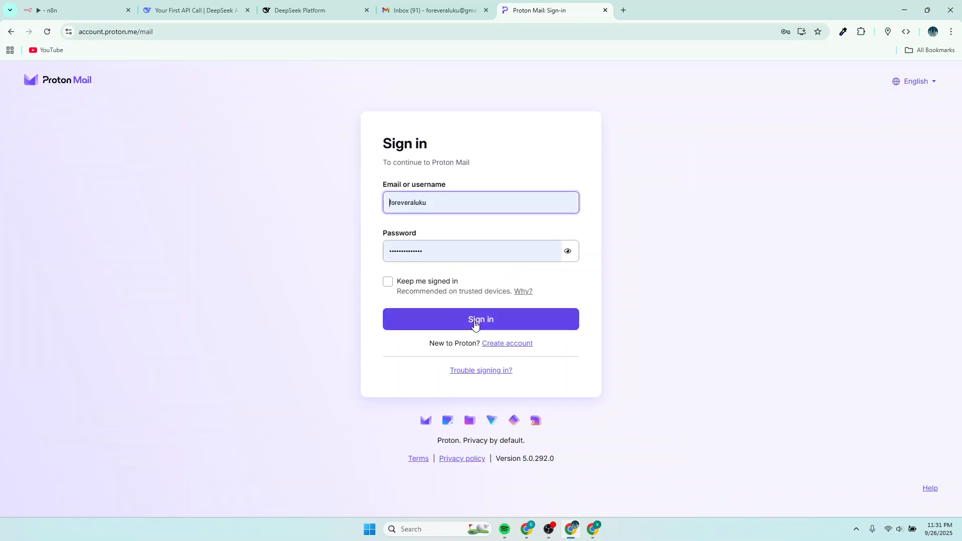
Sign in to Proton Mail with the prefilled credentials and move all inbox messages to Trash.
{"action": "left_click", "coordinate": [476, 324]}
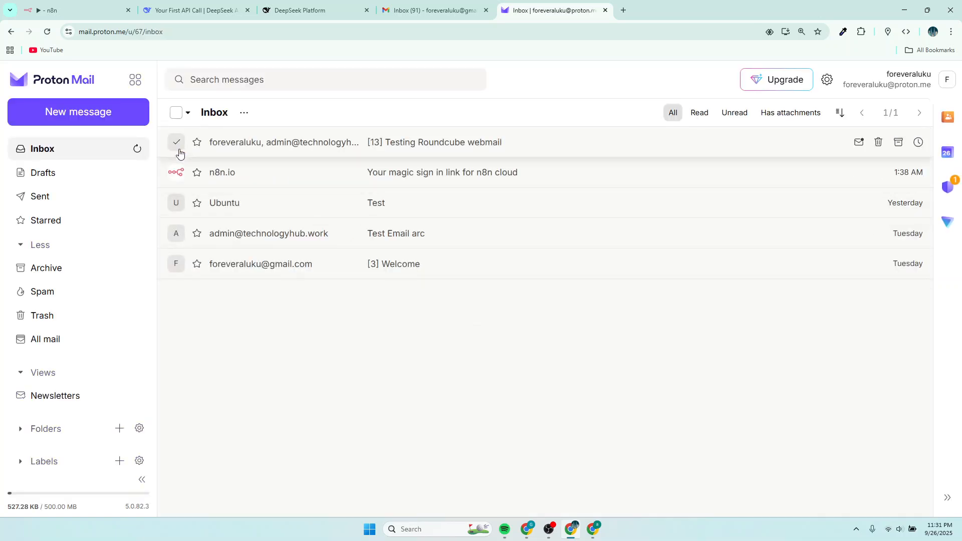
{"action": "left_click", "coordinate": [175, 113]}
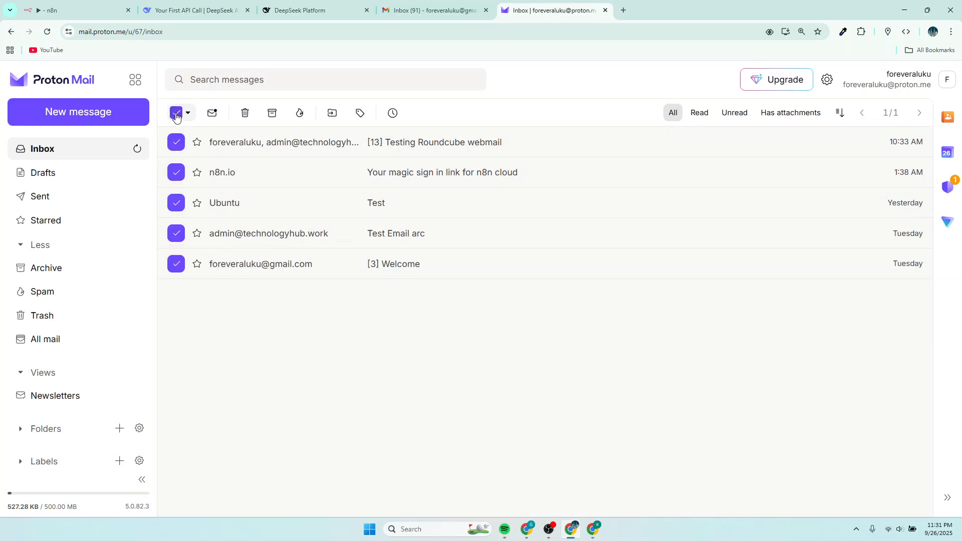
{"action": "left_click", "coordinate": [244, 113]}
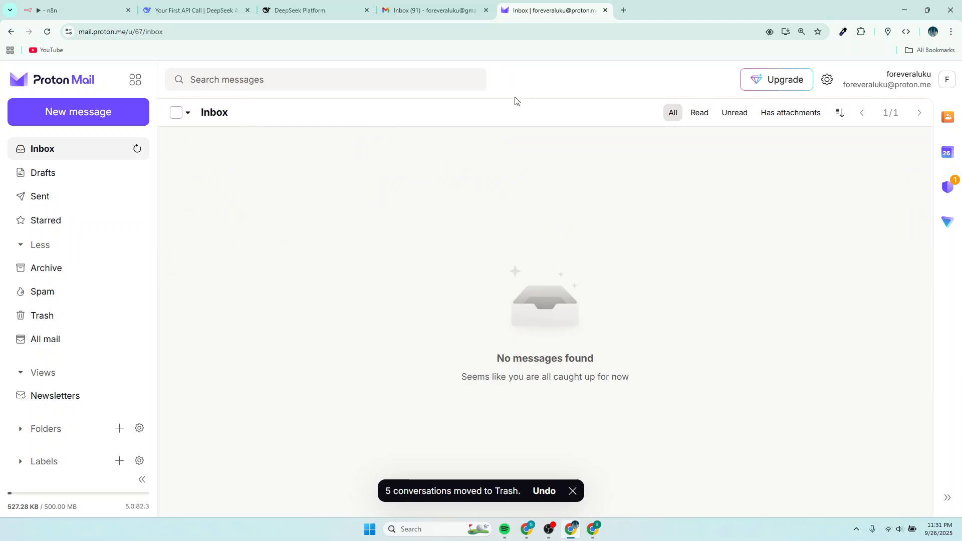
Return to the n8n ai agent workflow and execute it from its manual trigger.
{"action": "left_click", "coordinate": [86, 15]}
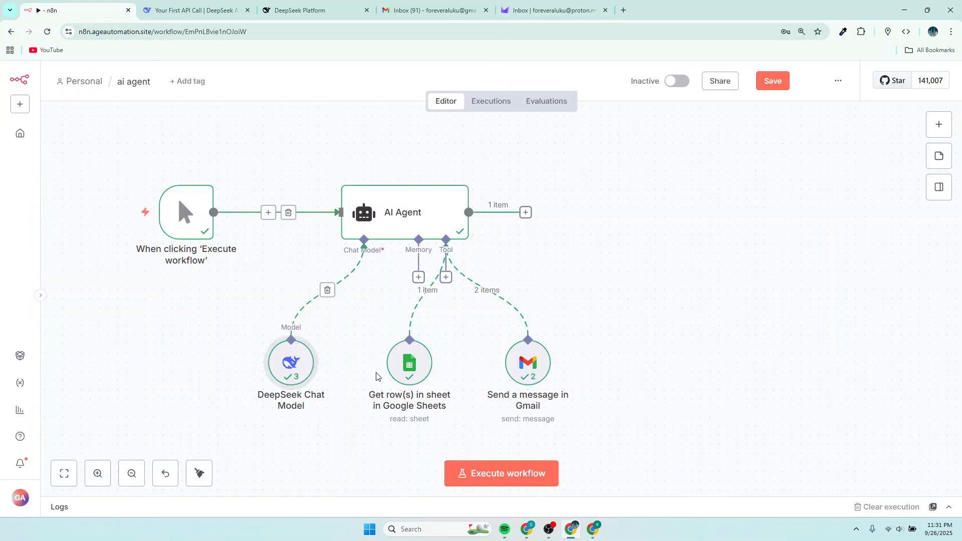
{"action": "left_click", "coordinate": [189, 221]}
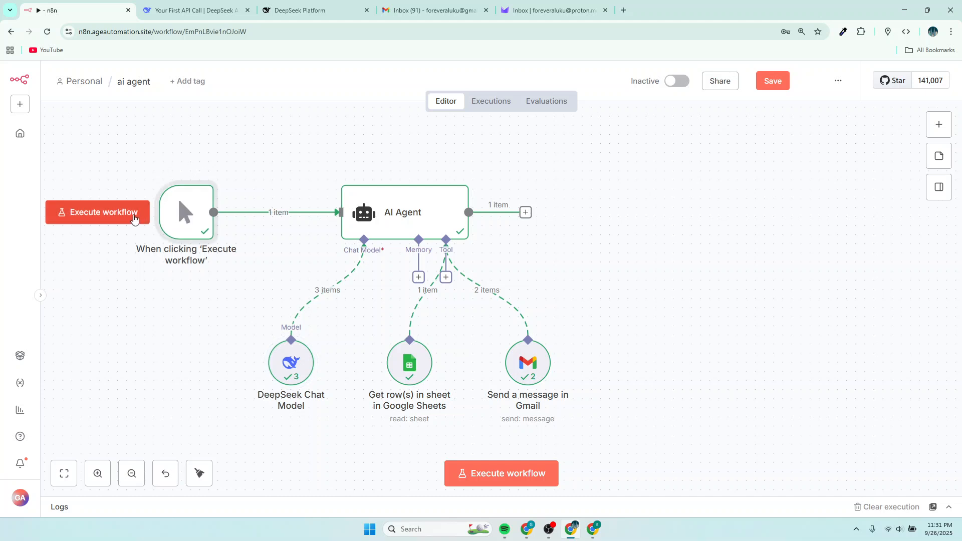
{"action": "left_click", "coordinate": [130, 213]}
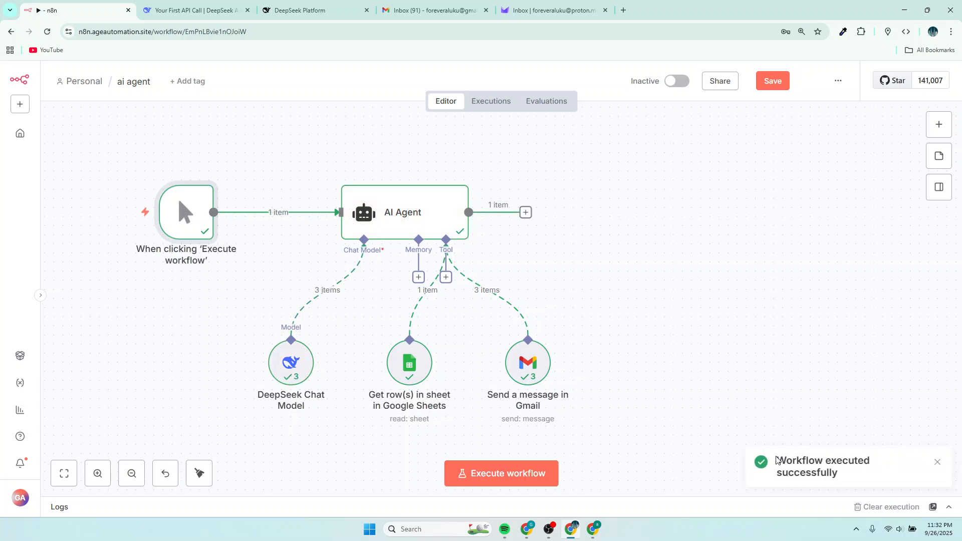
Refresh the Proton Mail inbox to look for the agent's email, and check the row 3 customer's Gmail window.
{"action": "left_click", "coordinate": [544, 10]}
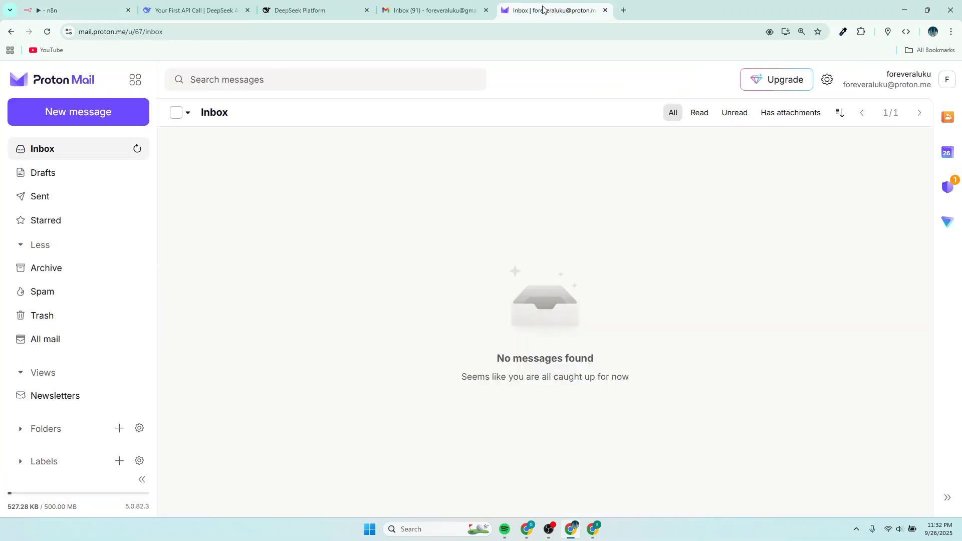
{"action": "left_click", "coordinate": [136, 149]}
{"action": "left_click", "coordinate": [593, 530]}
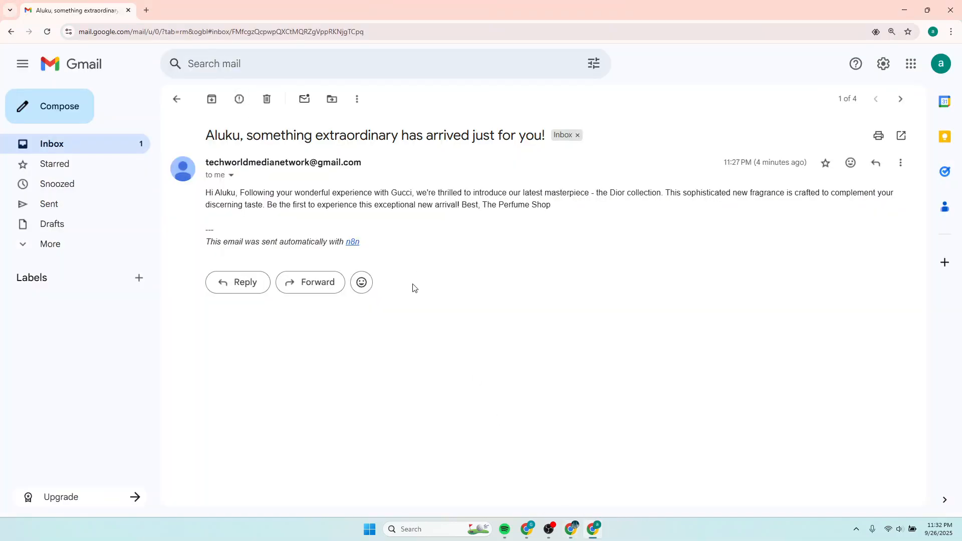
Correct the misspelled username in the customer's proton.me address in cell B4 of the spreadsheet and save the change.
{"action": "left_click", "coordinate": [527, 529]}
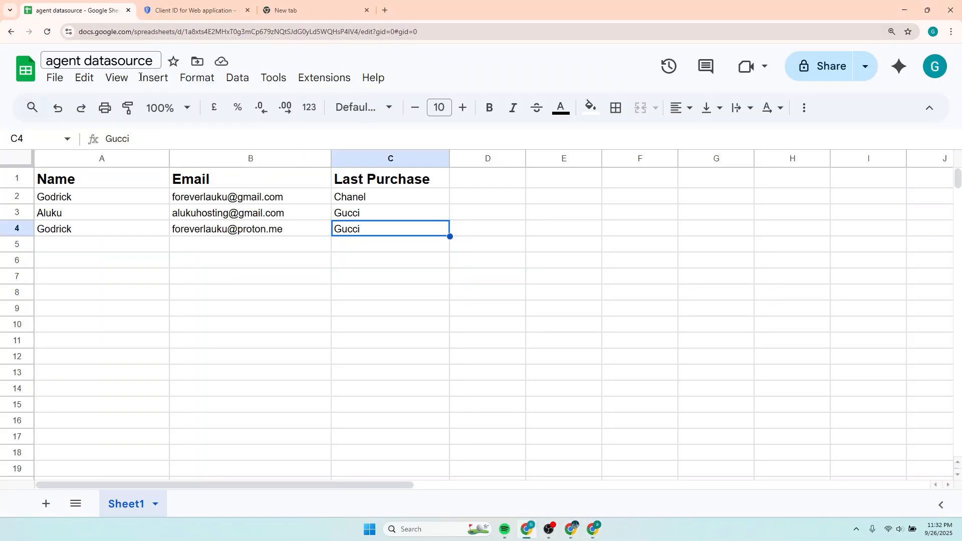
{"action": "double_click", "coordinate": [213, 232]}
{"action": "left_click", "coordinate": [211, 228]}
{"action": "key", "text": "BackSpace"}
{"action": "key", "text": "BackSpace"}
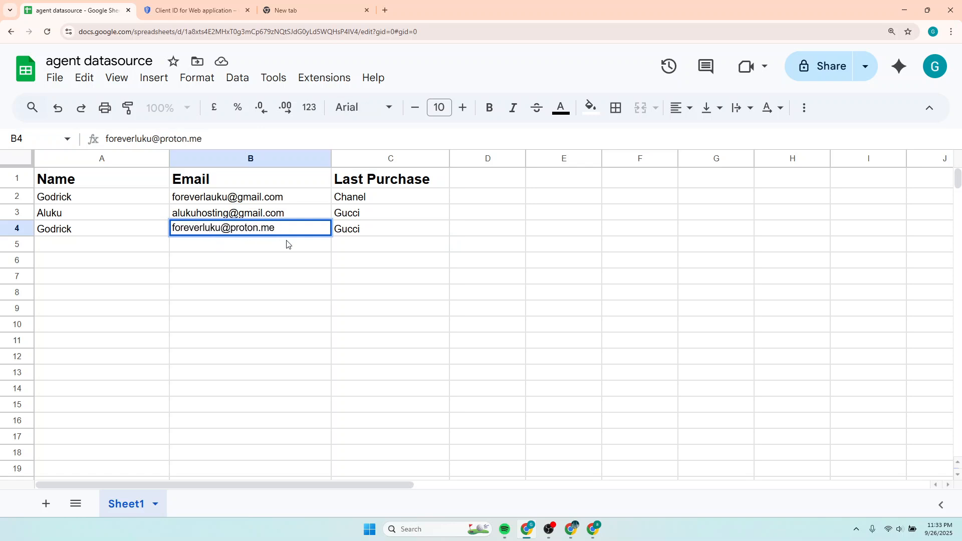
{"action": "type", "text": "al"}
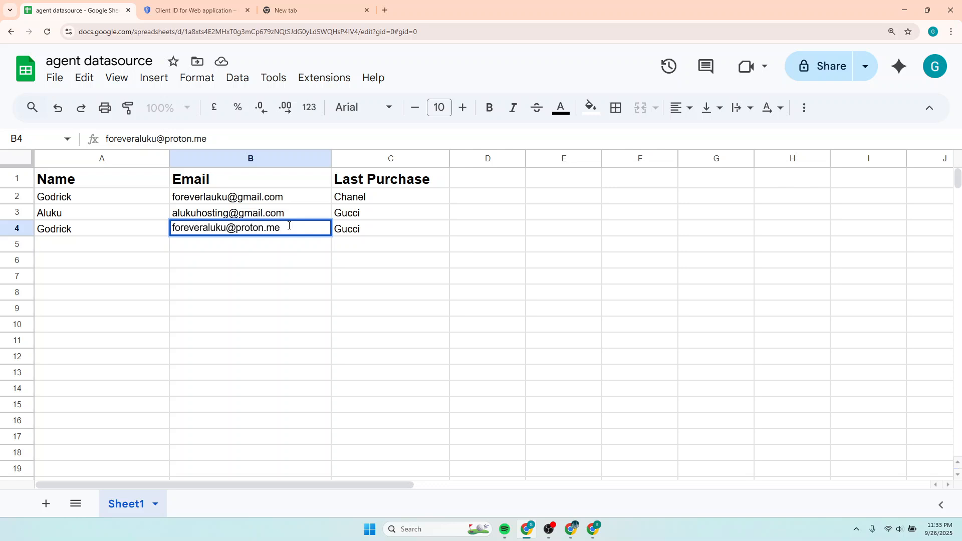
{"action": "key", "text": "ctrl+s"}
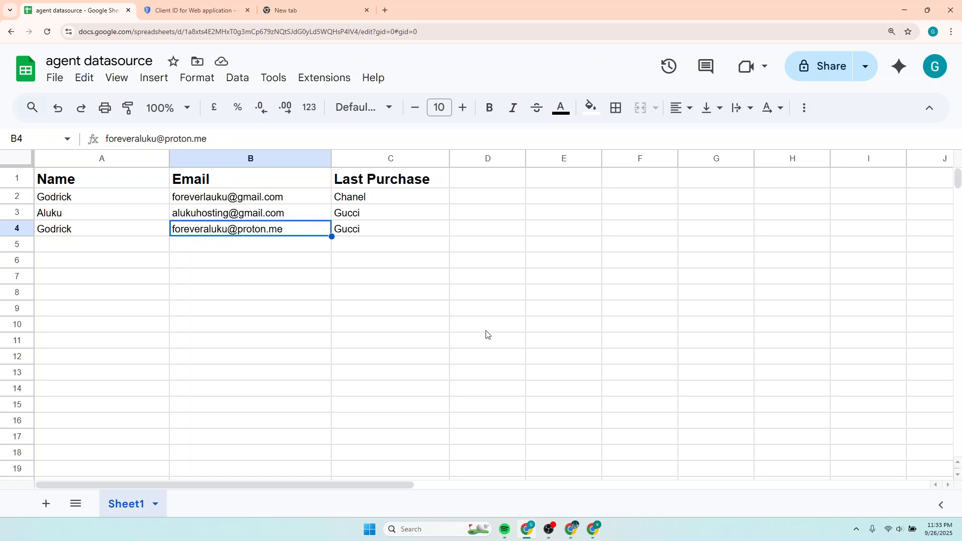
Switch back to the n8n workflow and execute it again with the corrected spreadsheet data.
{"action": "left_click", "coordinate": [576, 532]}
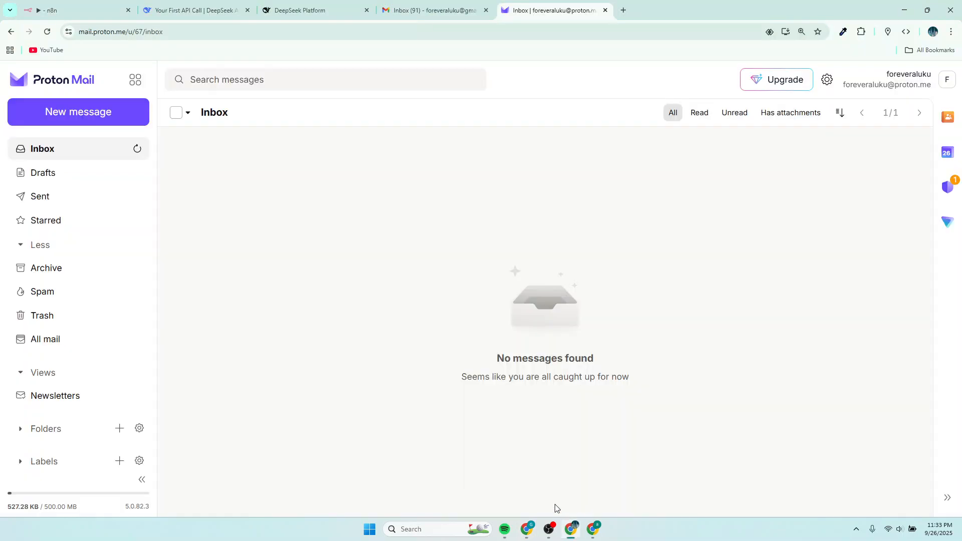
{"action": "left_click", "coordinate": [60, 10]}
{"action": "mouse_move", "coordinate": [187, 214]}
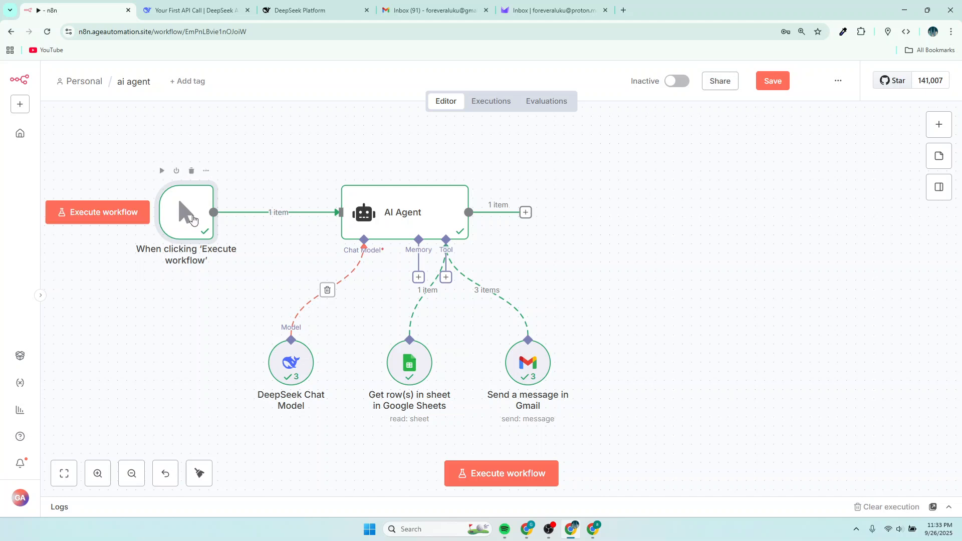
{"action": "left_click", "coordinate": [110, 213]}
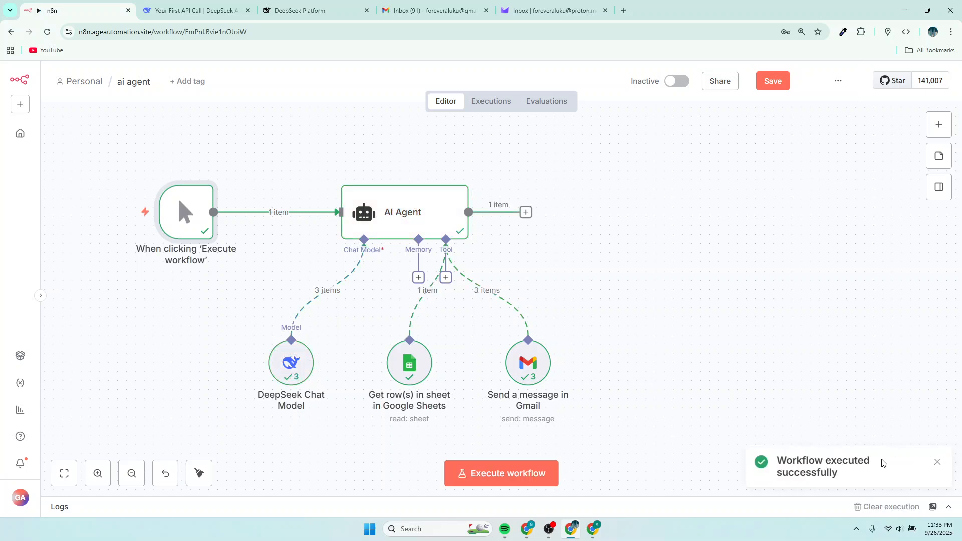
Refresh the Proton Mail inbox, open the new signature scent email from the agent, and read its subject and body.
{"action": "left_click", "coordinate": [531, 15]}
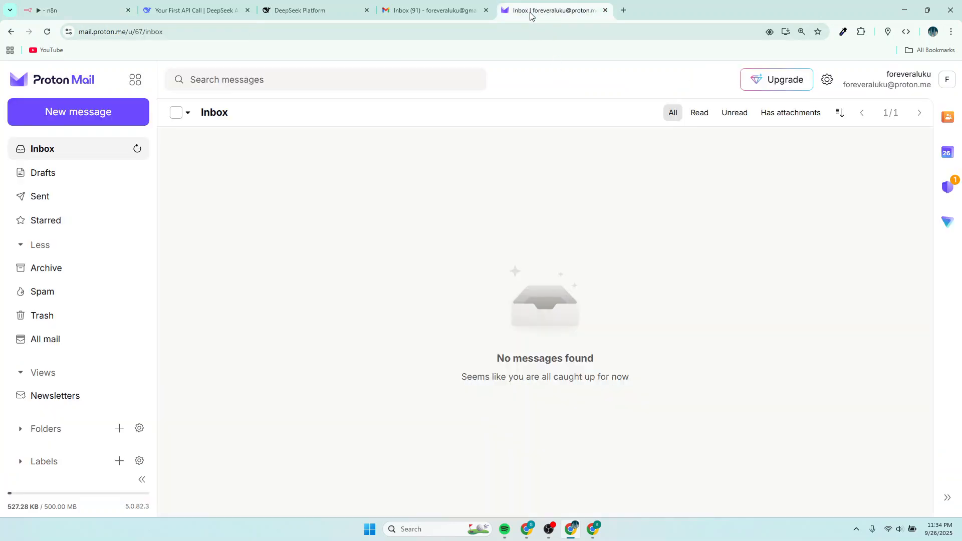
{"action": "left_click", "coordinate": [135, 150]}
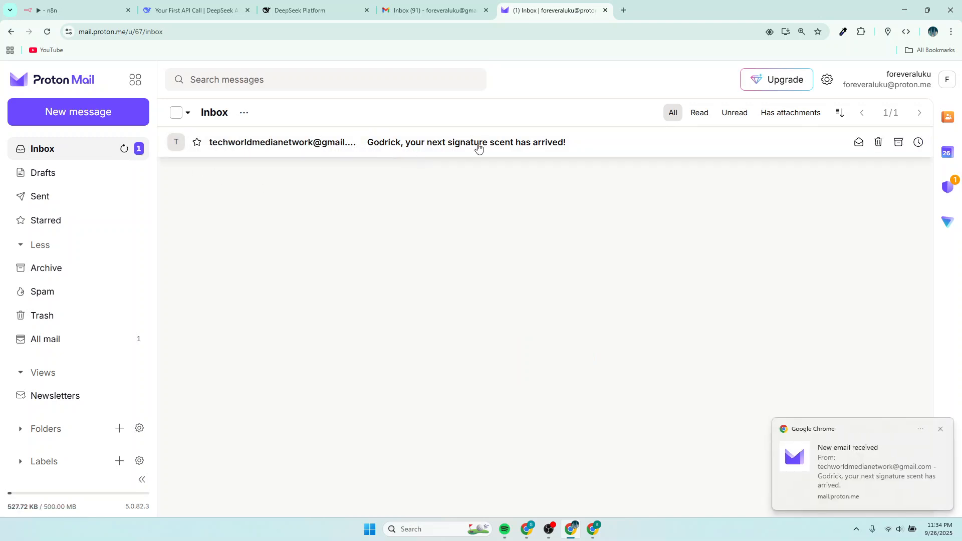
{"action": "left_click", "coordinate": [292, 143]}
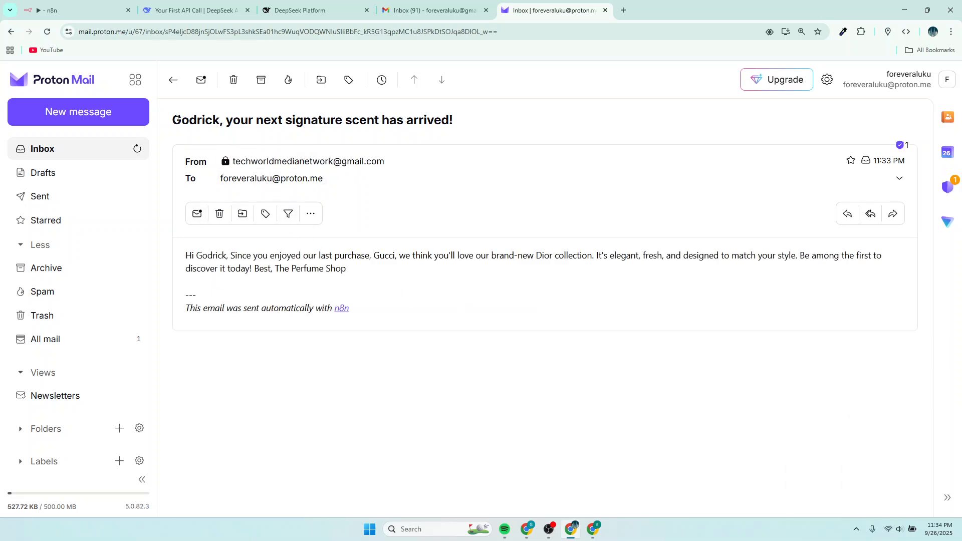
{"action": "left_click_drag", "start_coordinate": [175, 119], "coordinate": [484, 120]}
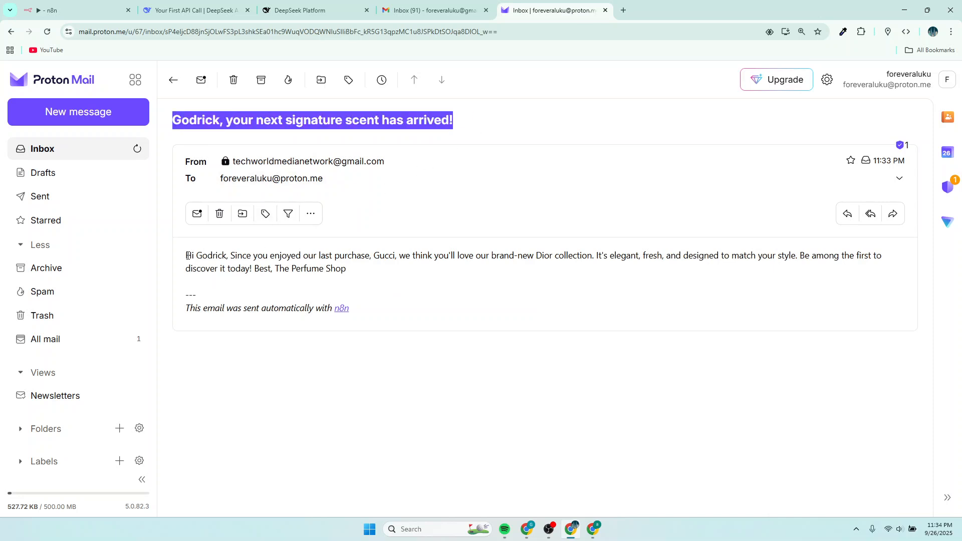
{"action": "left_click_drag", "start_coordinate": [187, 255], "coordinate": [355, 272]}
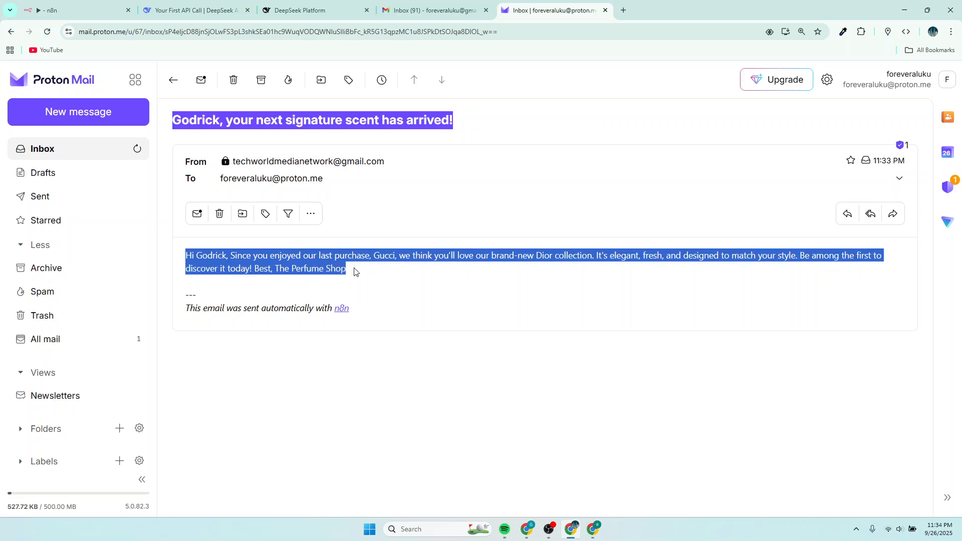
{"action": "left_click", "coordinate": [364, 274]}
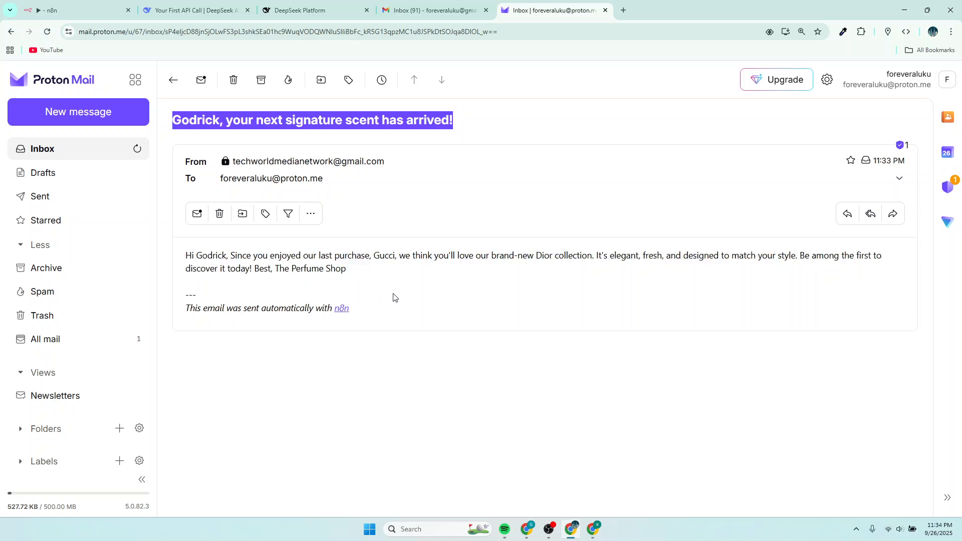
Return to the n8n ai agent workflow and shift all its nodes together to the right and slightly up on the canvas.
{"action": "left_click", "coordinate": [83, 11]}
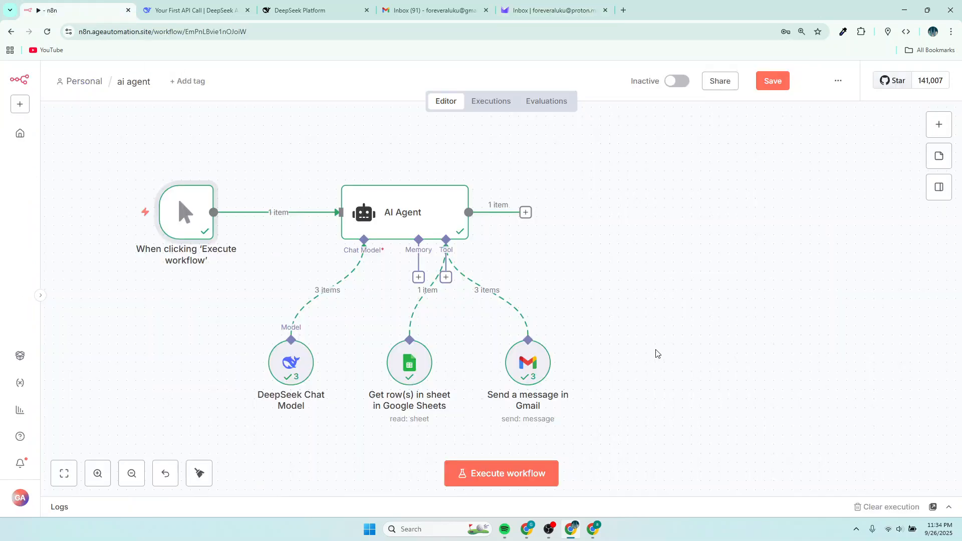
{"action": "mouse_move", "coordinate": [160, 156]}
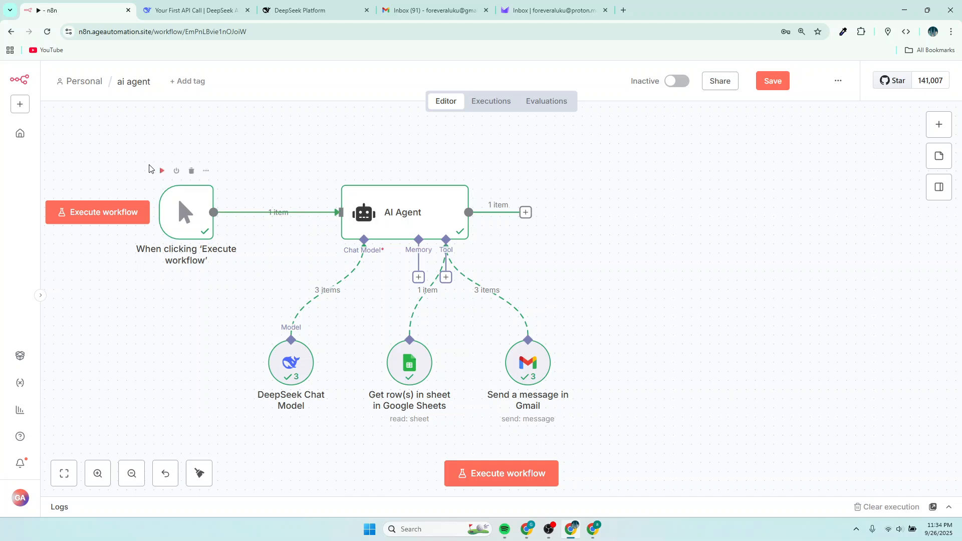
{"action": "left_click_drag", "start_coordinate": [125, 149], "coordinate": [666, 452]}
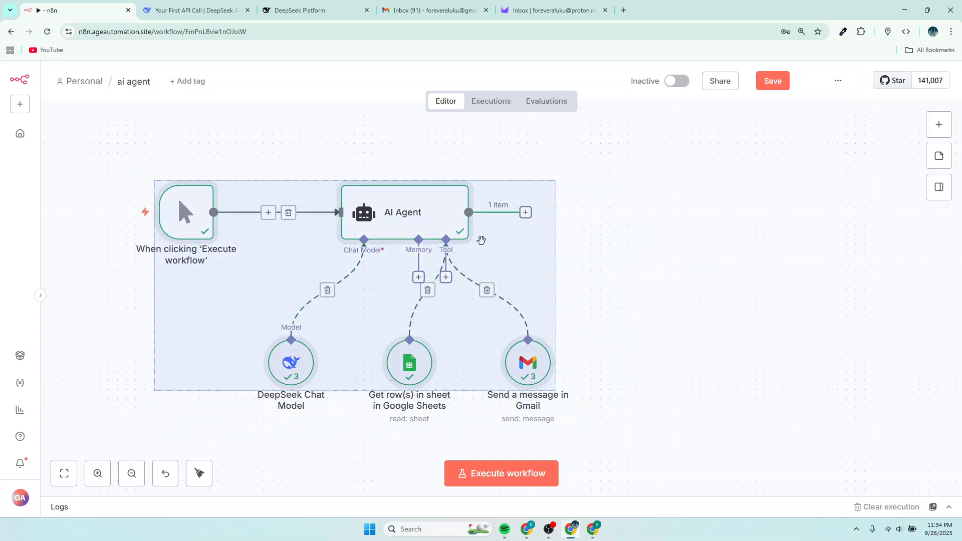
{"action": "left_click_drag", "start_coordinate": [440, 226], "coordinate": [512, 218]}
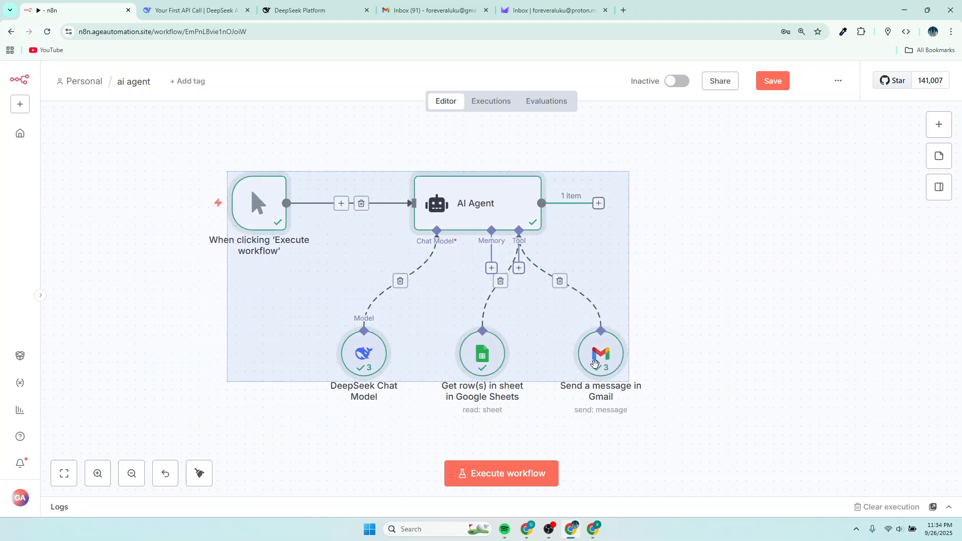
{"action": "mouse_move", "coordinate": [618, 351]}
{"action": "left_mouse_down"}
{"action": "mouse_move", "coordinate": [620, 341]}
{"action": "mouse_move", "coordinate": [624, 352]}
{"action": "left_mouse_up"}
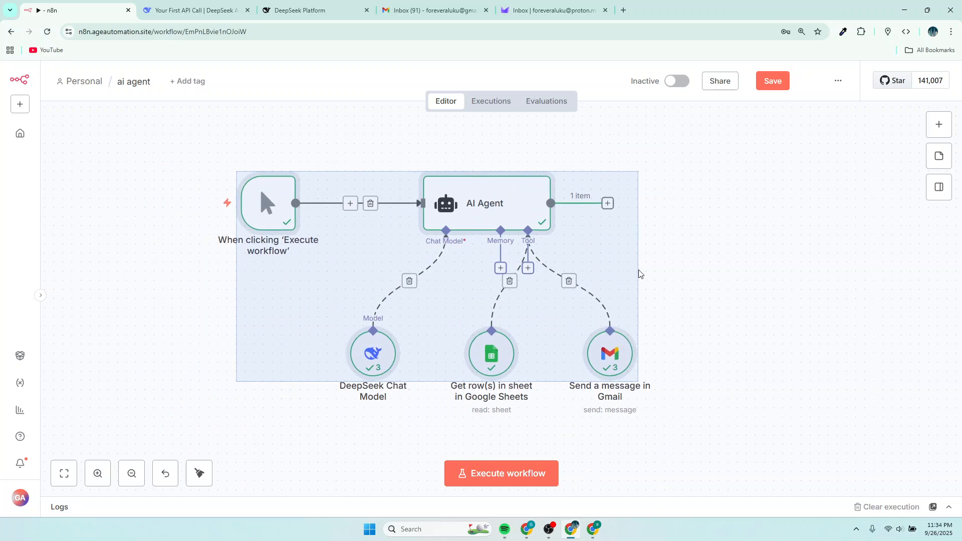
{"action": "left_click", "coordinate": [681, 239]}
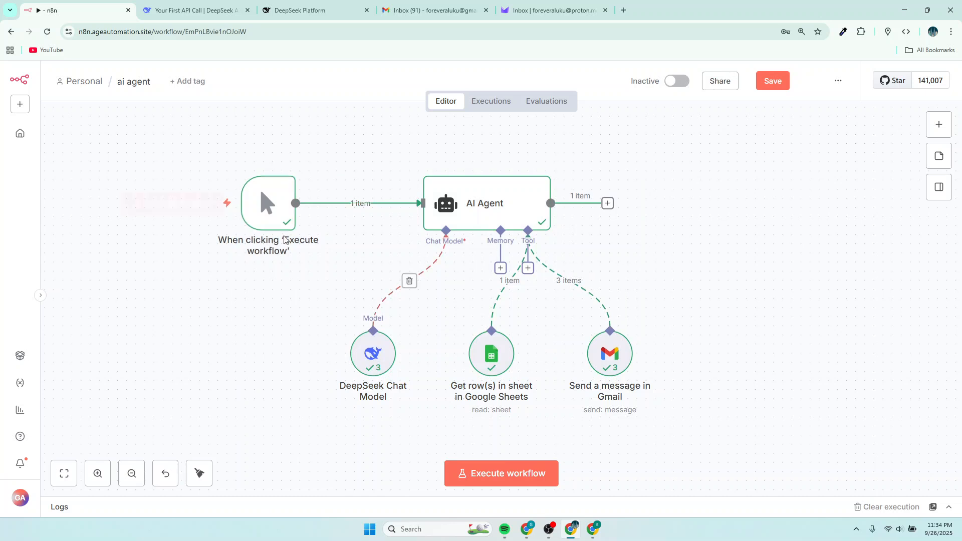
Move the manual trigger node below the AI Agent's level and nudge the Gmail message node slightly up and right.
{"action": "mouse_move", "coordinate": [270, 251]}
{"action": "left_click_drag", "start_coordinate": [266, 199], "coordinate": [260, 234]}
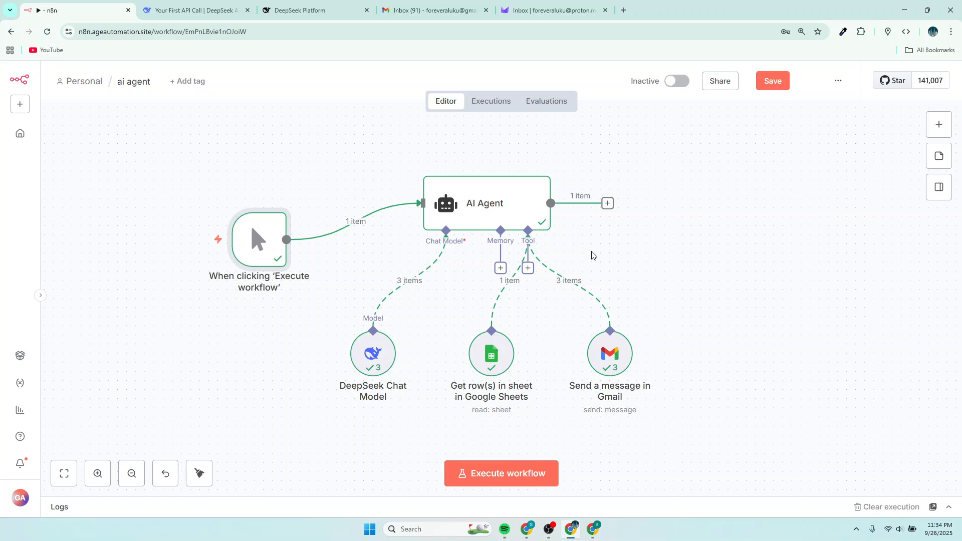
{"action": "left_click", "coordinate": [618, 350]}
{"action": "left_click_drag", "start_coordinate": [618, 349], "coordinate": [626, 341]}
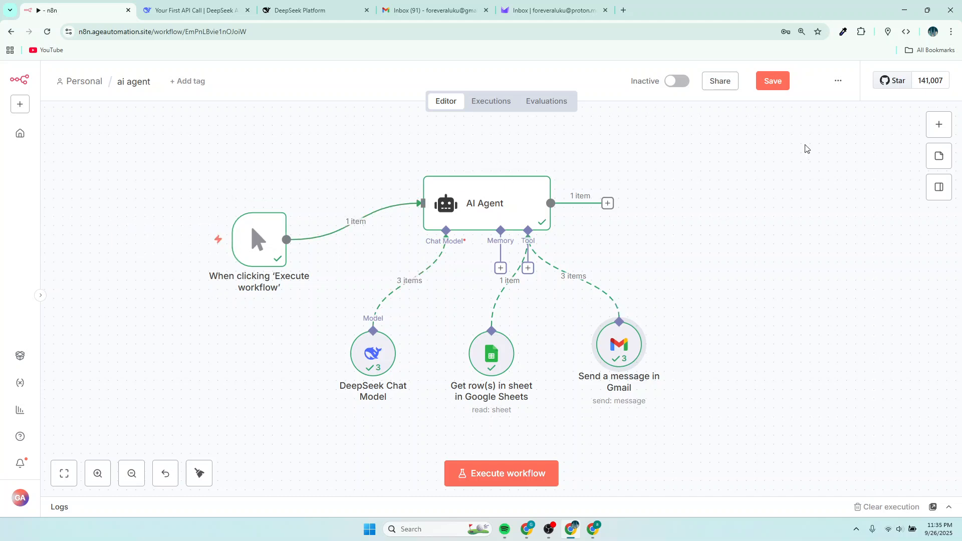
Search the node library for "smt", look through the matching email nodes, and close the library without adding one.
{"action": "left_click", "coordinate": [940, 125]}
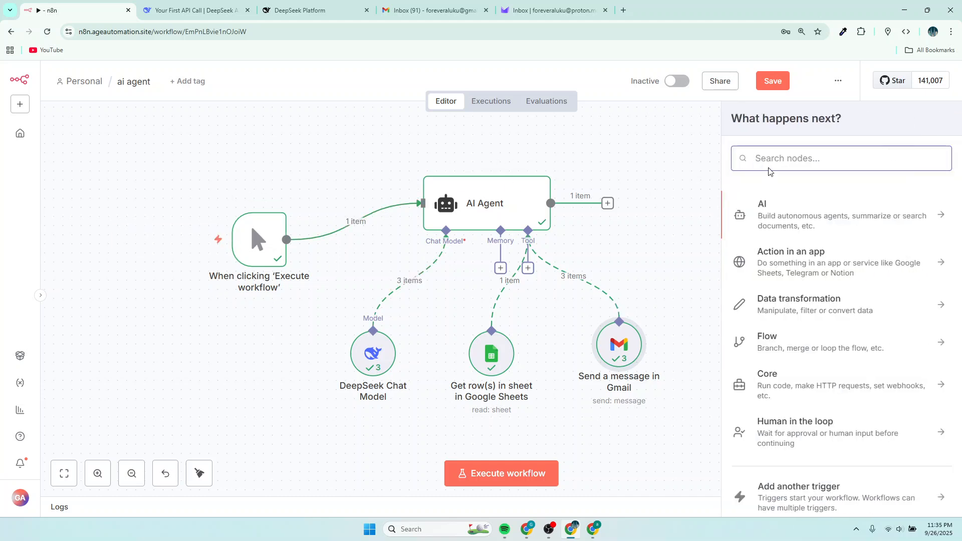
{"action": "type", "text": "h"}
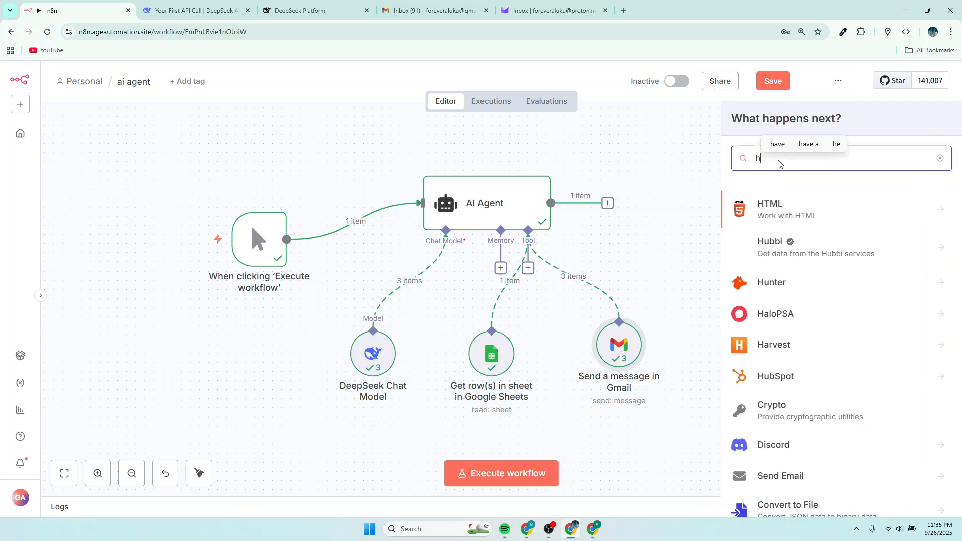
{"action": "key", "text": "BackSpace"}
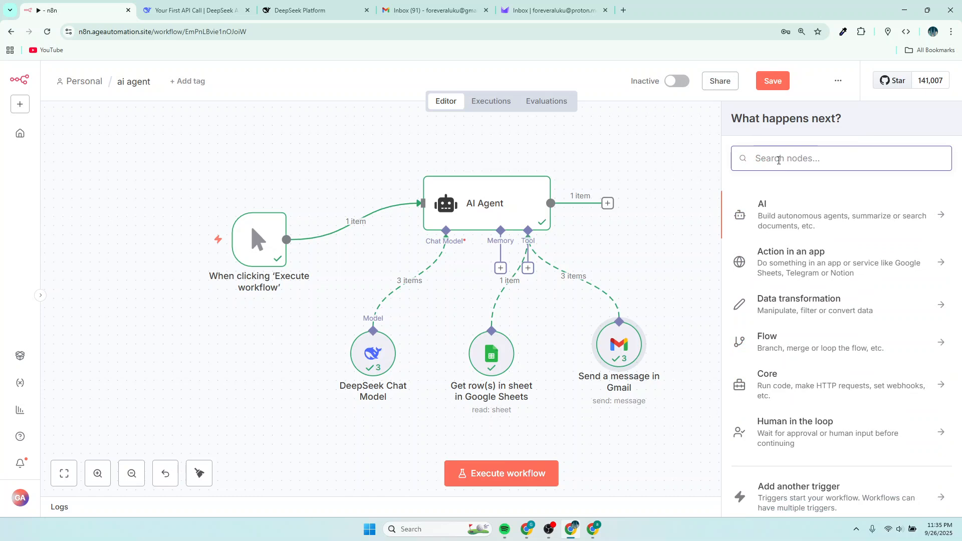
{"action": "type", "text": "s"}
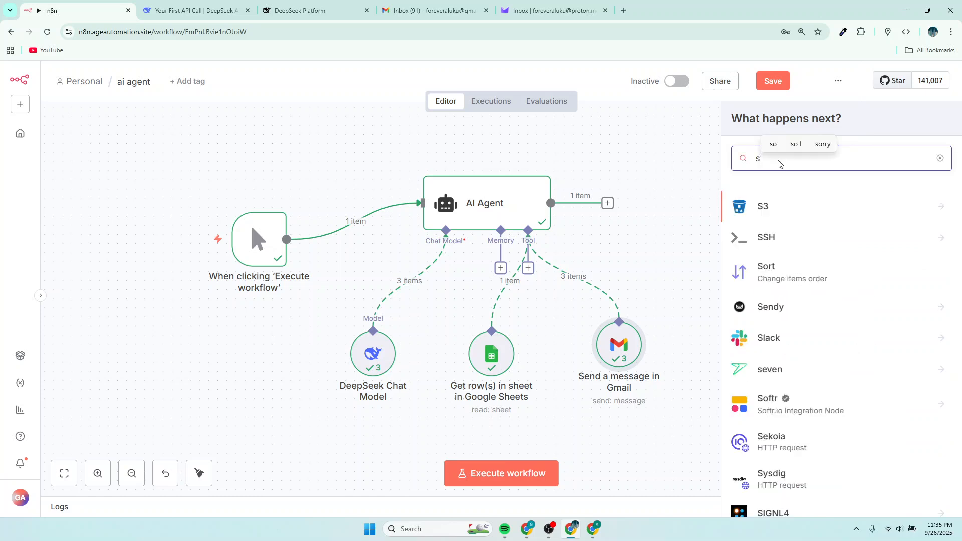
{"action": "type", "text": "mt"}
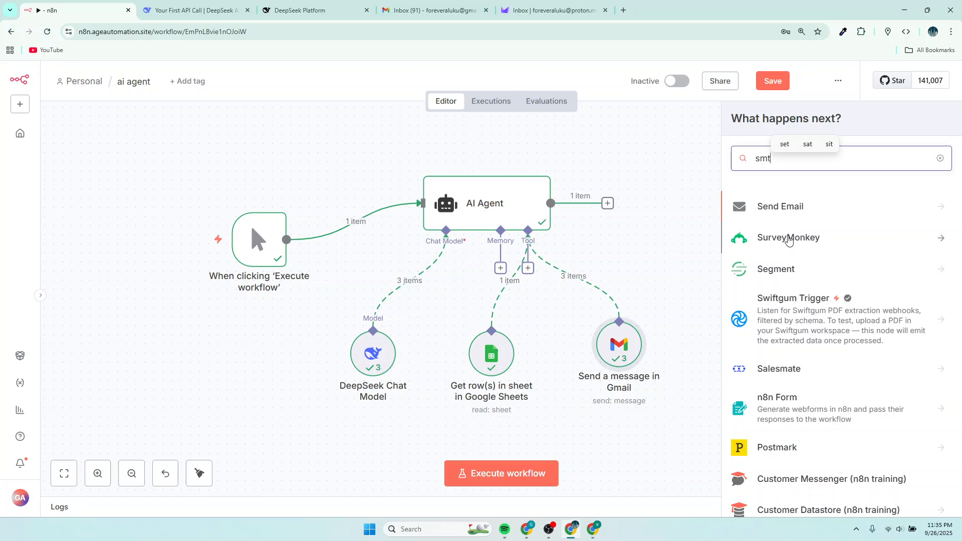
{"action": "scroll", "coordinate": [795, 346], "scroll_direction": "down", "scroll_amount": 3}
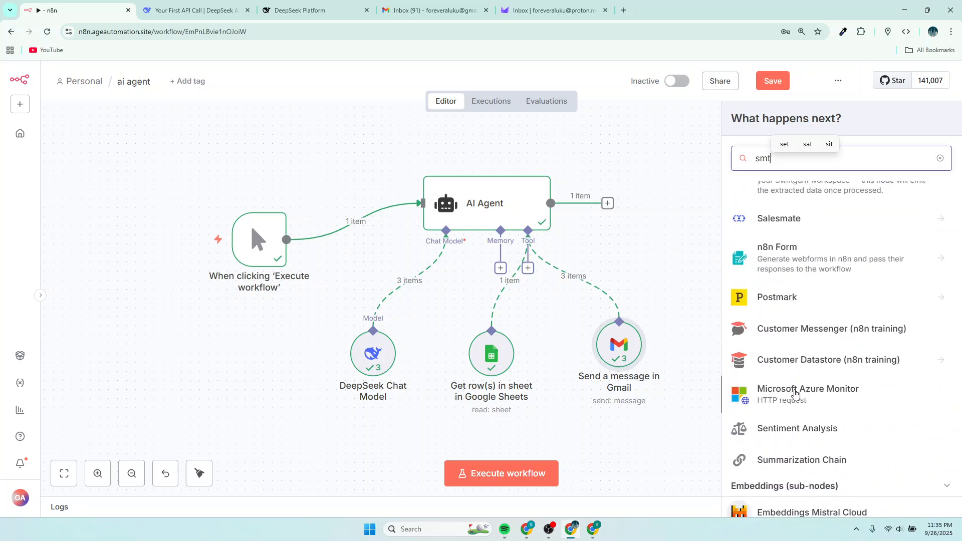
{"action": "scroll", "coordinate": [792, 396], "scroll_direction": "down", "scroll_amount": 2}
{"action": "scroll", "coordinate": [797, 406], "scroll_direction": "up", "scroll_amount": 3}
{"action": "scroll", "coordinate": [797, 398], "scroll_direction": "up", "scroll_amount": 2}
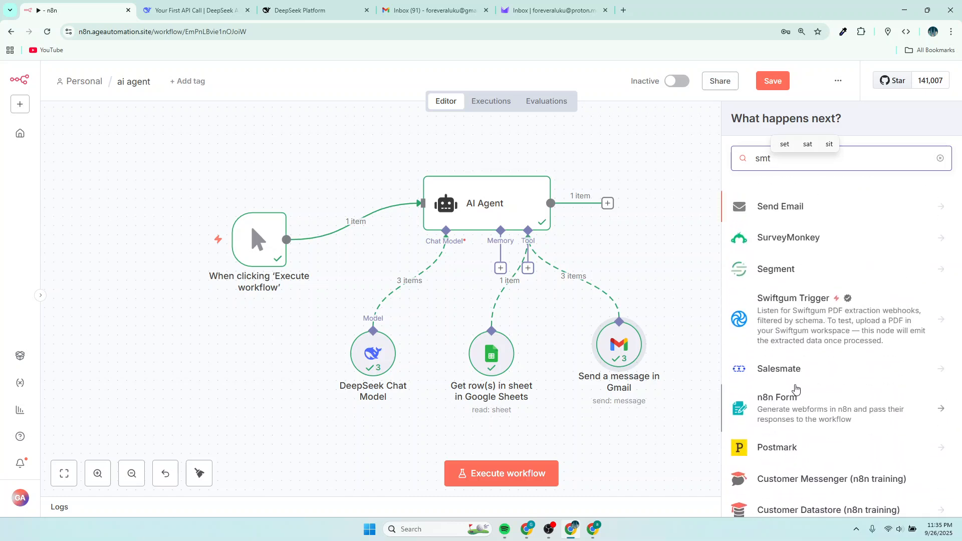
{"action": "left_click", "coordinate": [674, 194]}
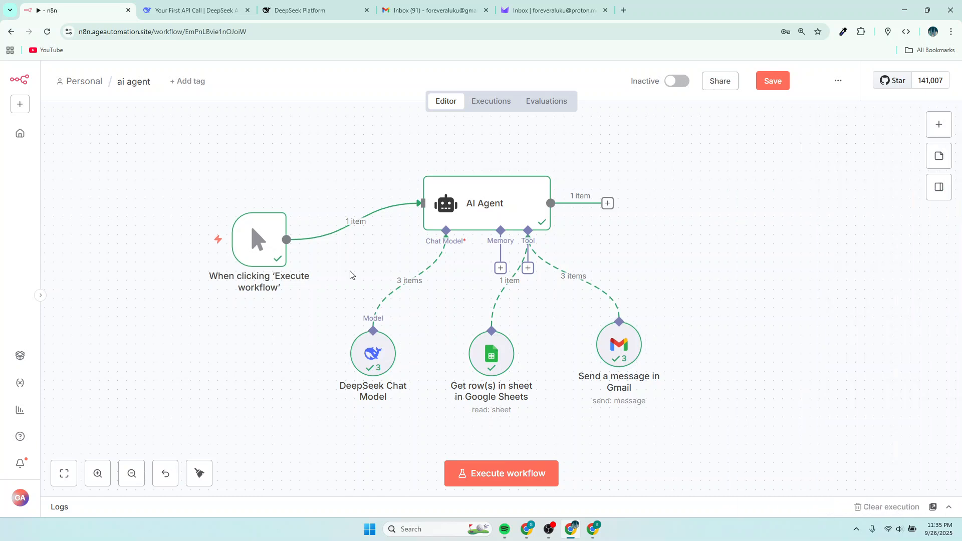